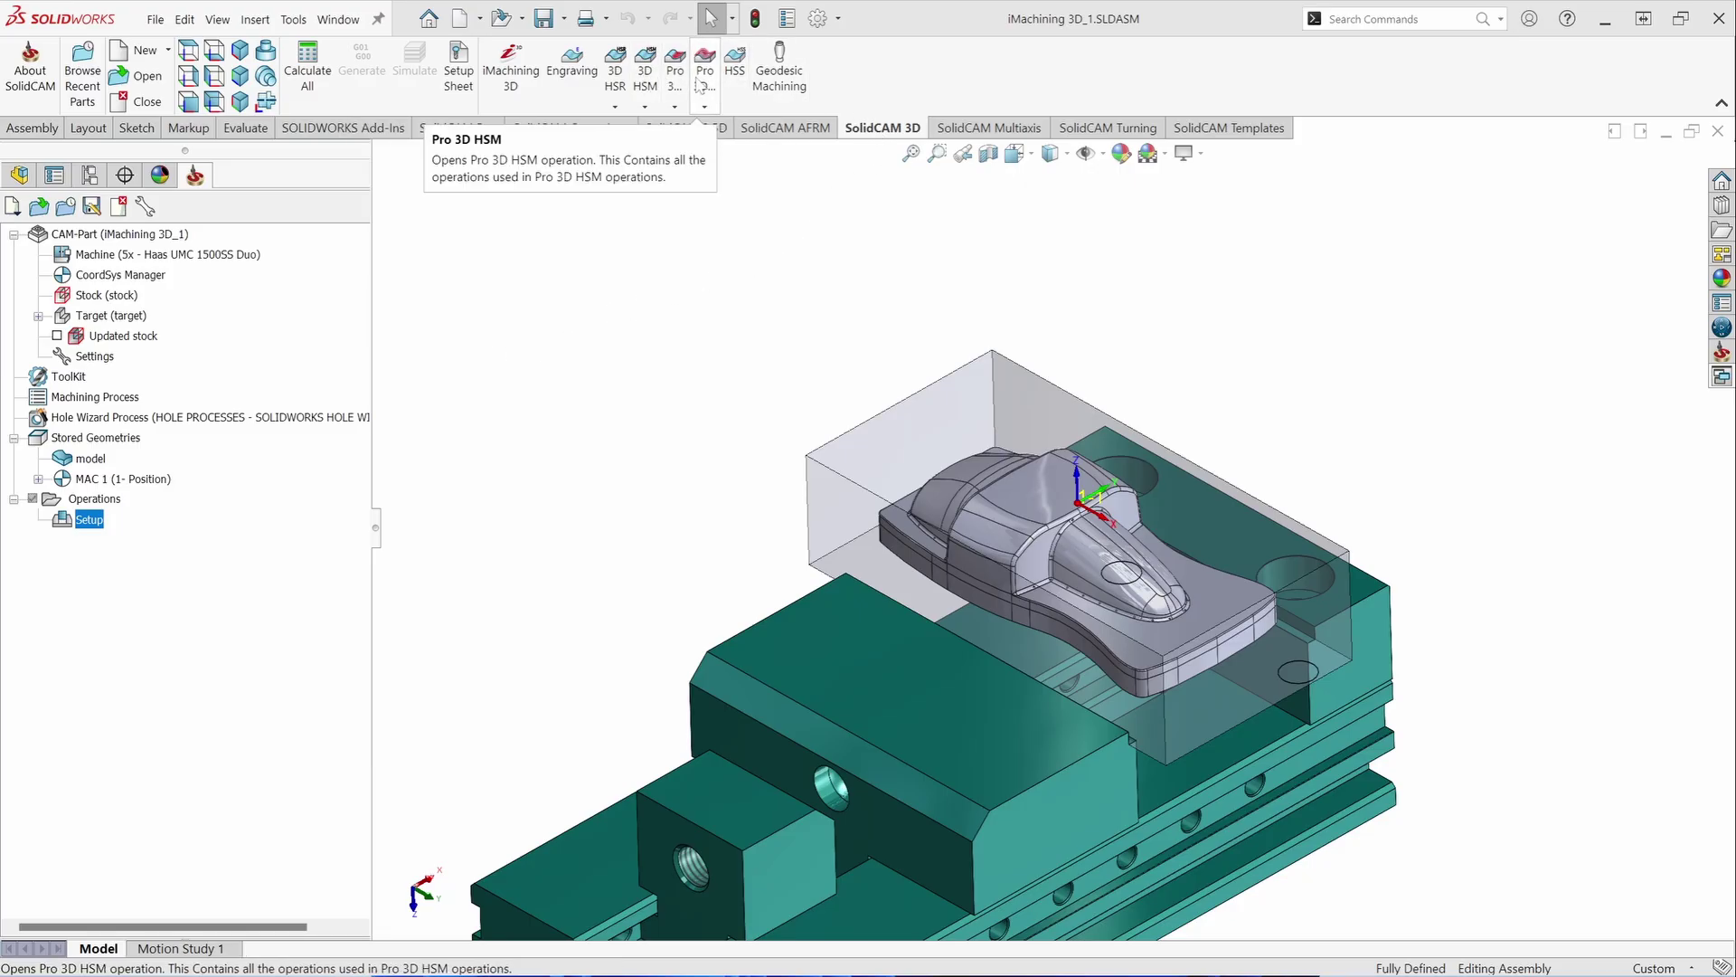
Step: Expand the Pro 3D HSR dropdown to show its operation types
{"action": "left_click", "coordinate": [680, 84]}
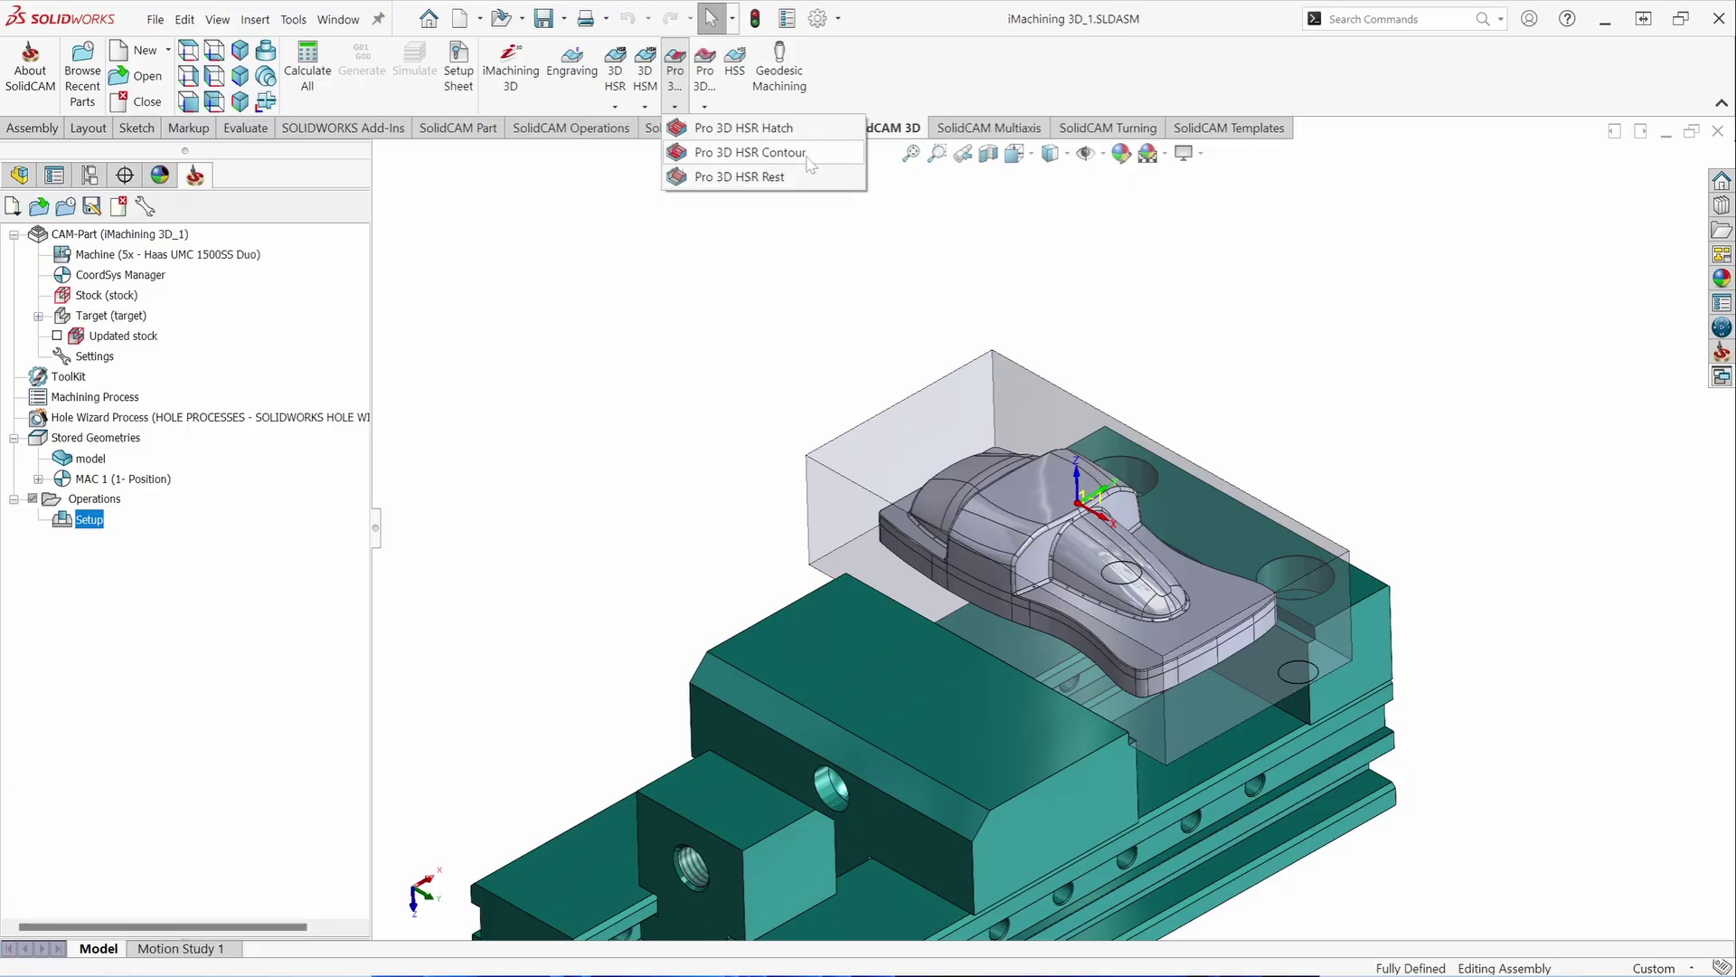
Step: Start a Pro 3D HSR Contour operation and try Radial and Axial target offsets
{"action": "left_click", "coordinate": [810, 164]}
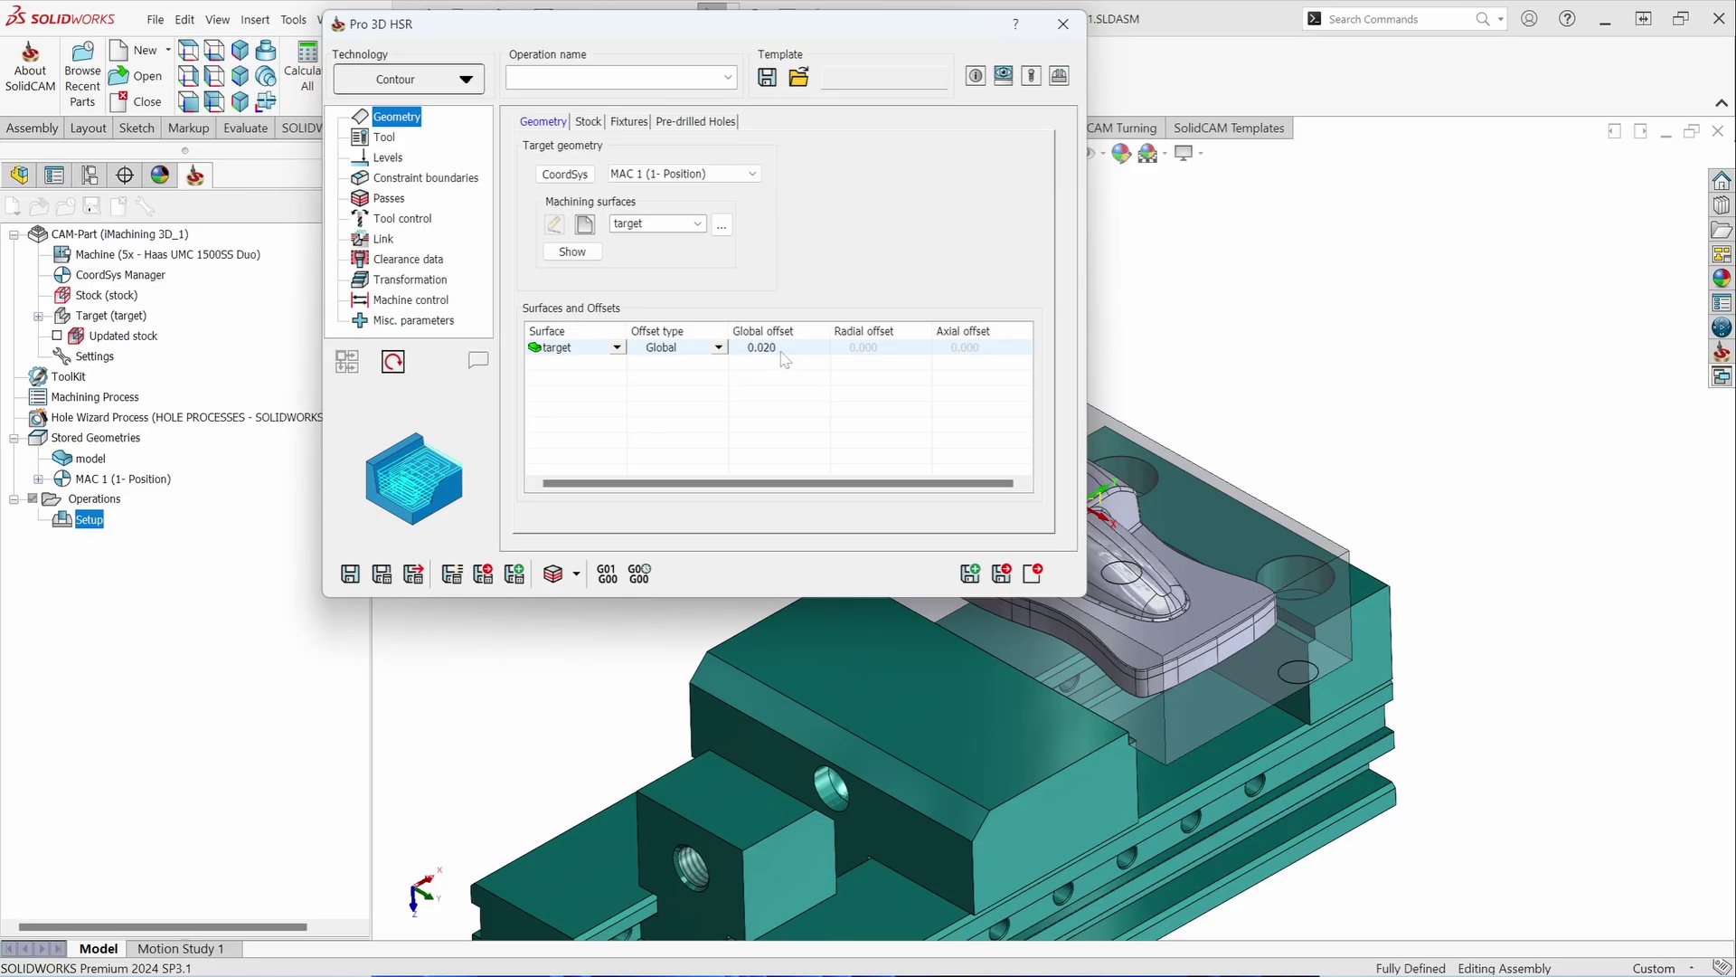
{"action": "left_click", "coordinate": [720, 349]}
{"action": "left_click", "coordinate": [720, 349]}
{"action": "left_click", "coordinate": [709, 377]}
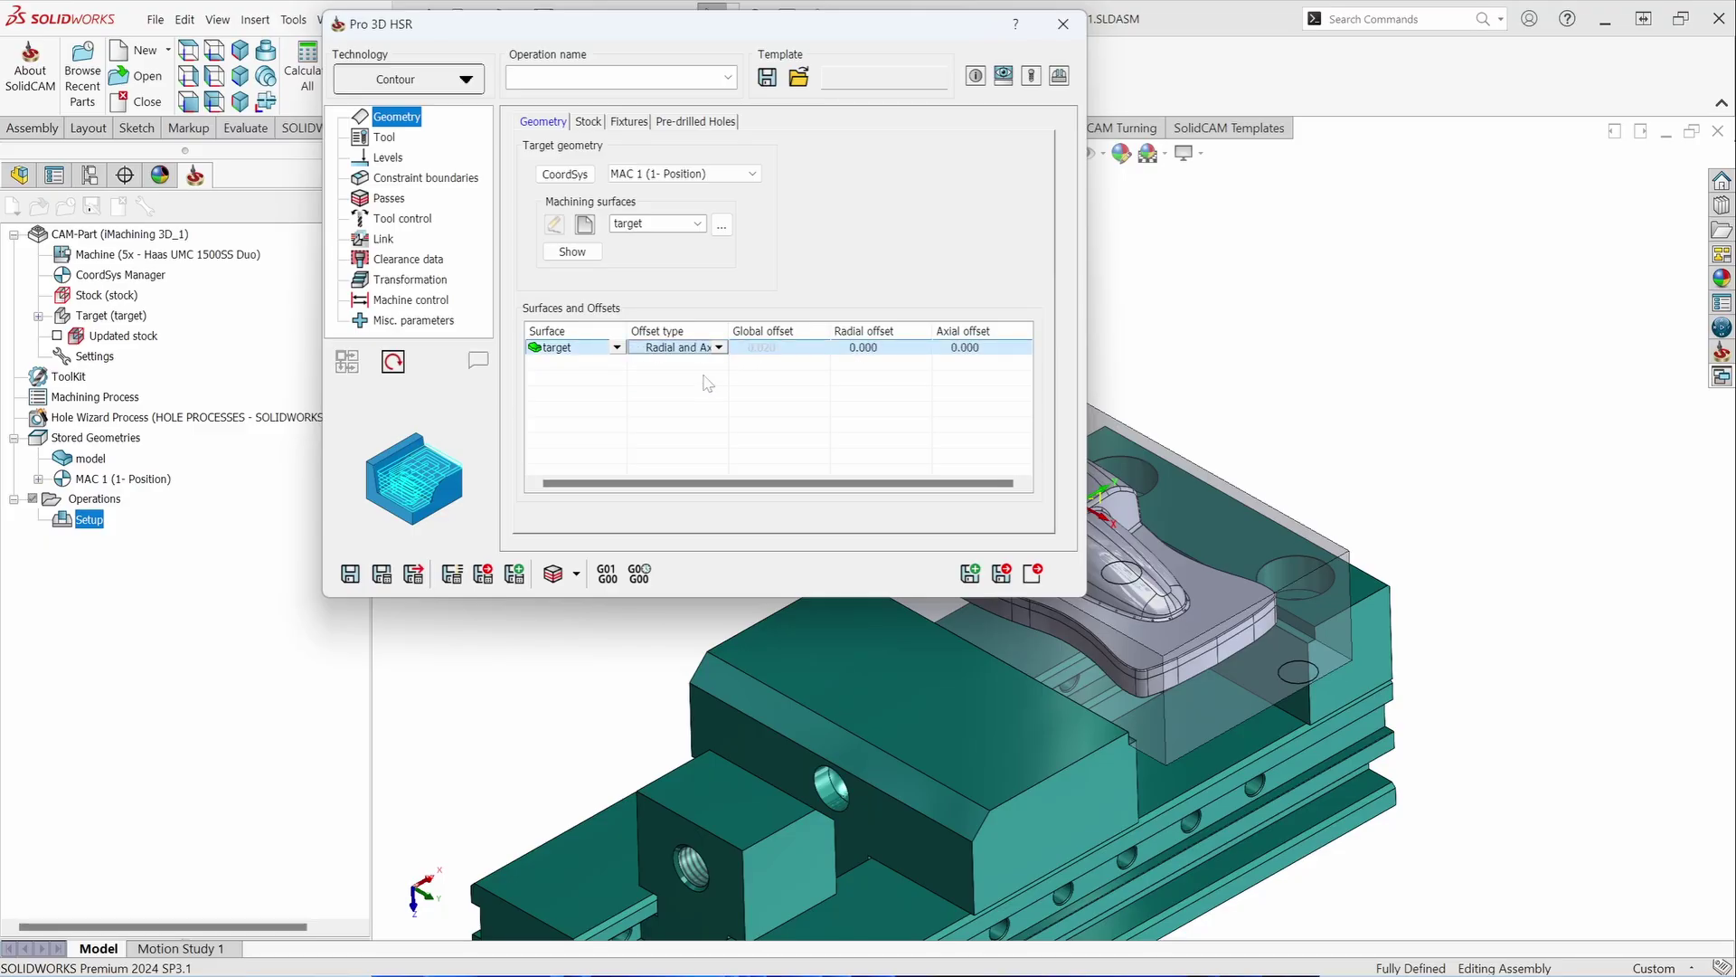
Step: Review the radial and axial offsets, then return to a single Global offset of 0.020
{"action": "left_click", "coordinate": [896, 350]}
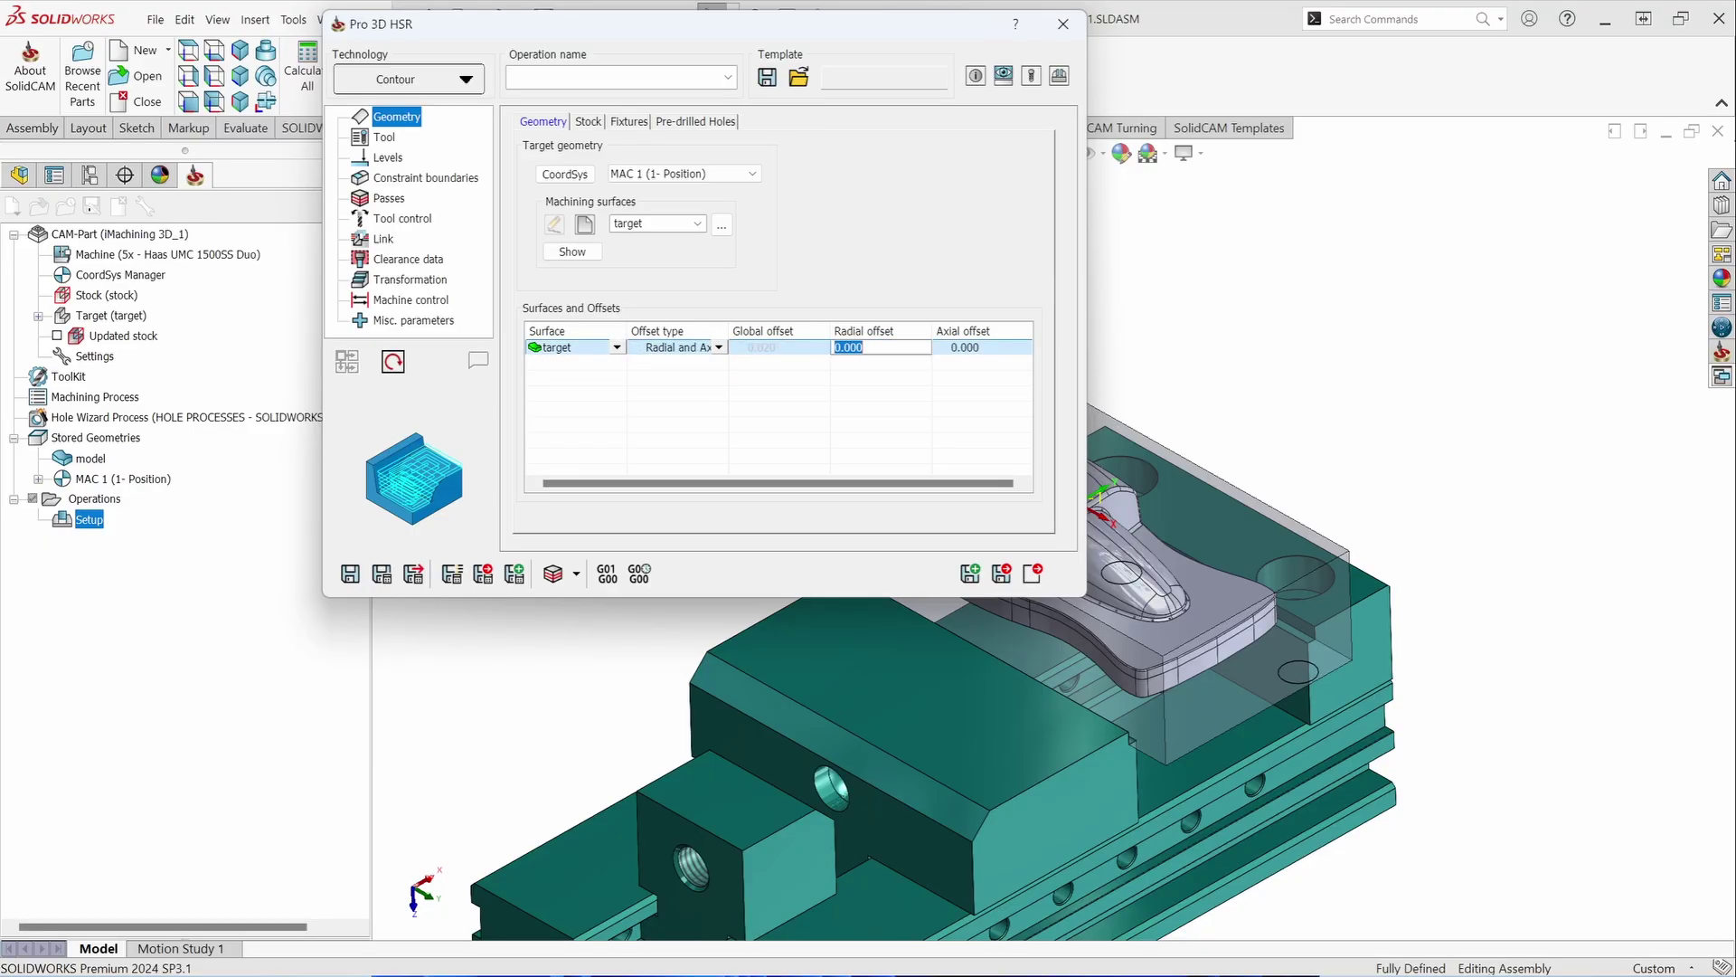
{"action": "left_click", "coordinate": [970, 351]}
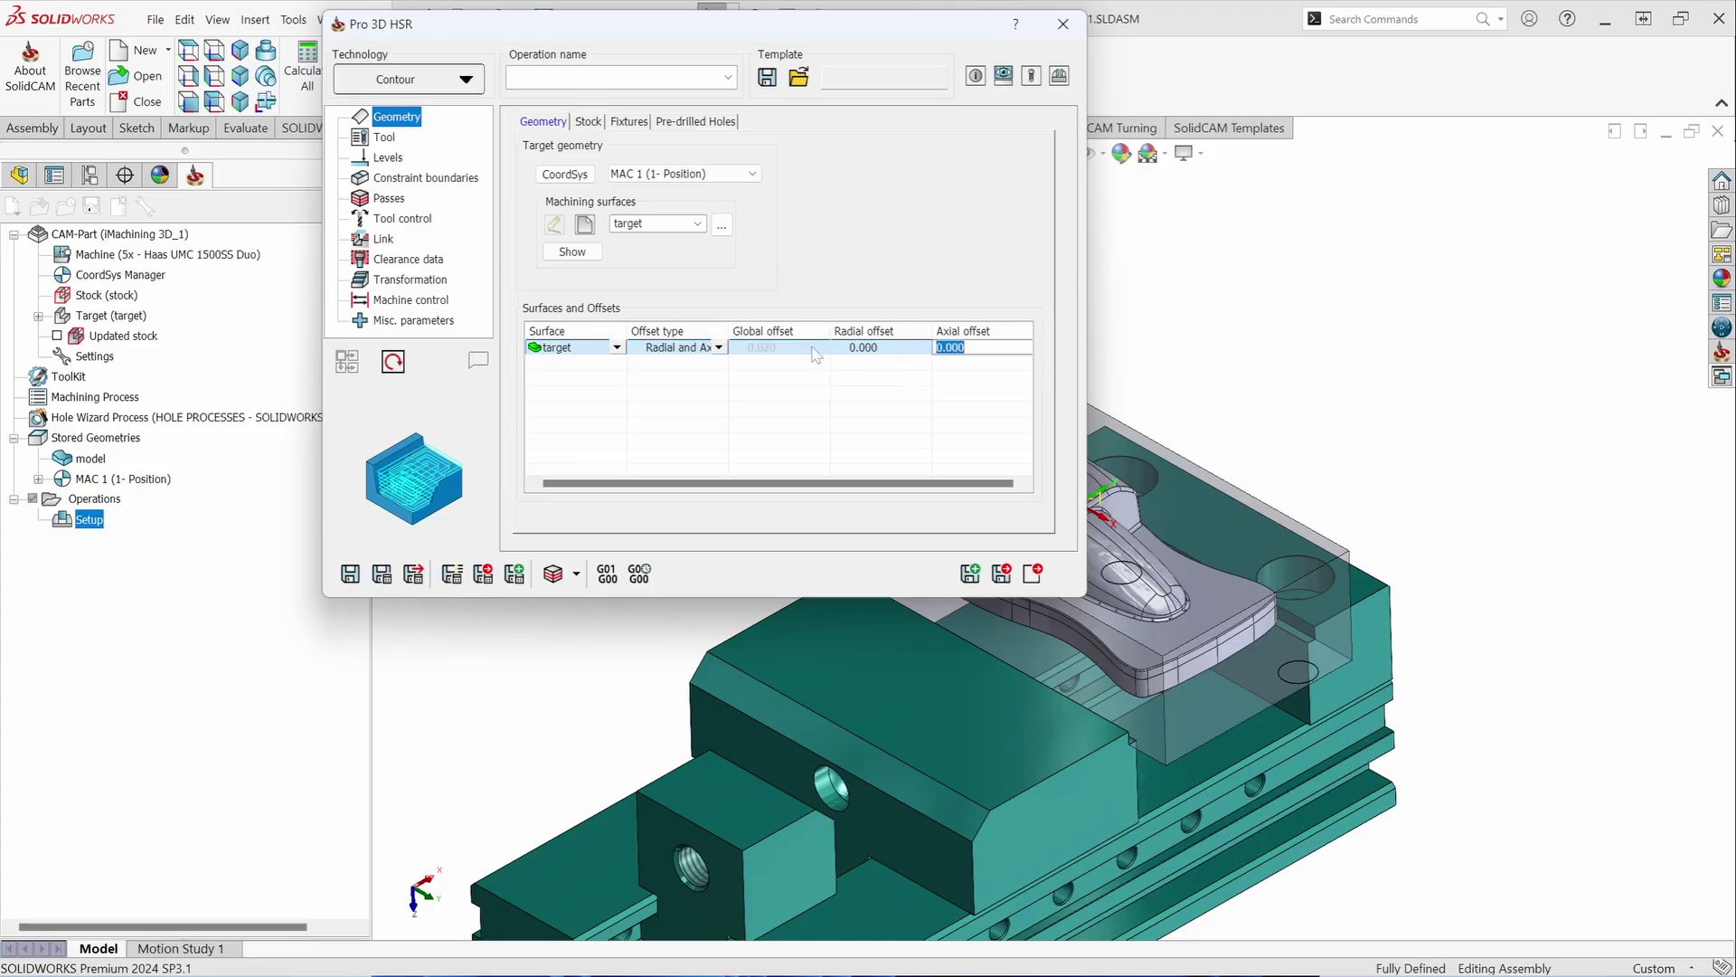
{"action": "left_click", "coordinate": [719, 347]}
{"action": "left_click", "coordinate": [718, 348]}
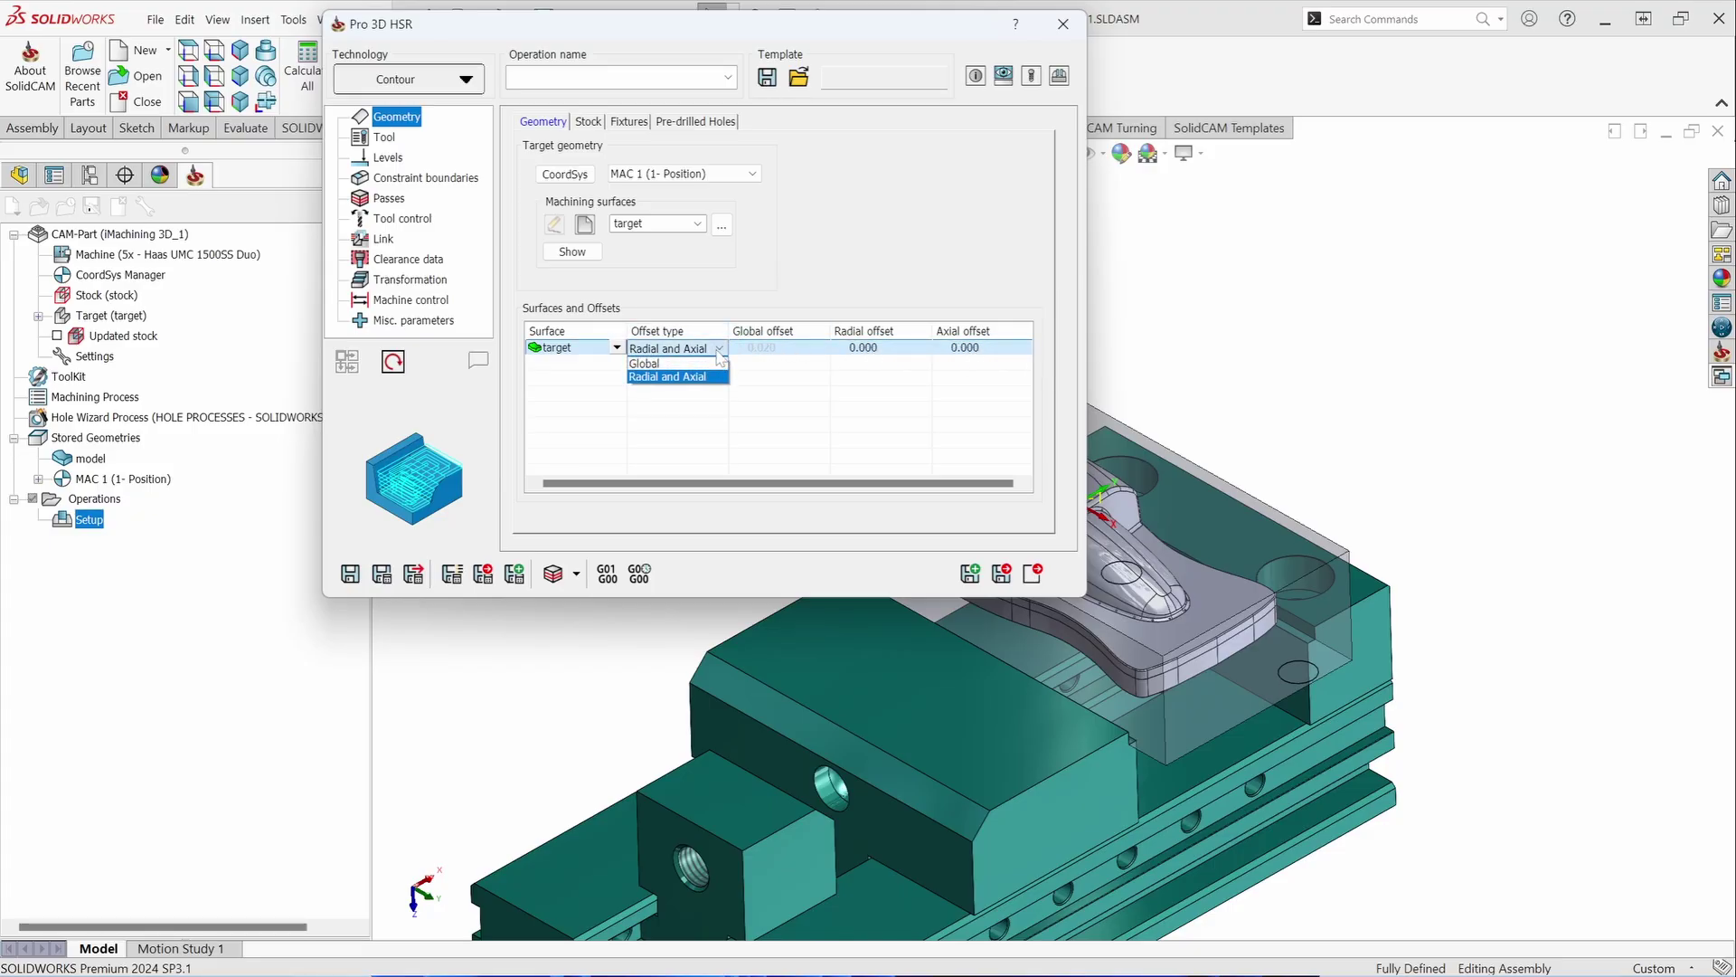
{"action": "left_click", "coordinate": [713, 367]}
{"action": "left_click", "coordinate": [781, 352]}
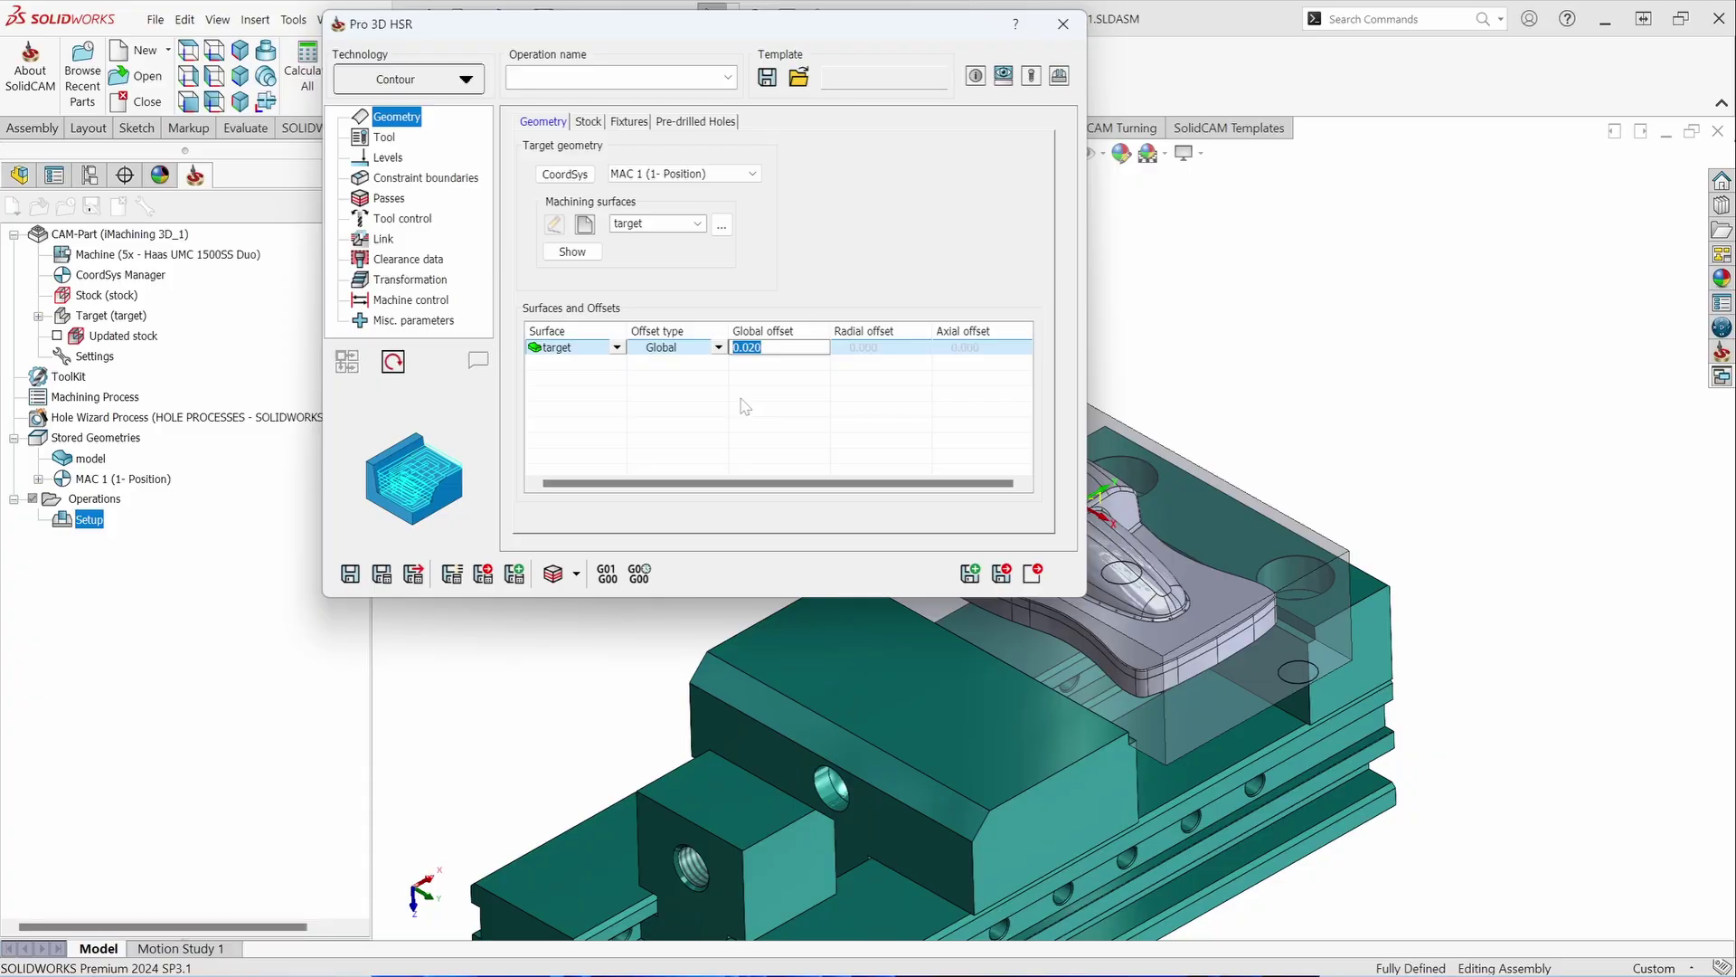
Step: Enable Respect stock model and keep Auto updated stock as the stock definition style
{"action": "left_click", "coordinate": [586, 125]}
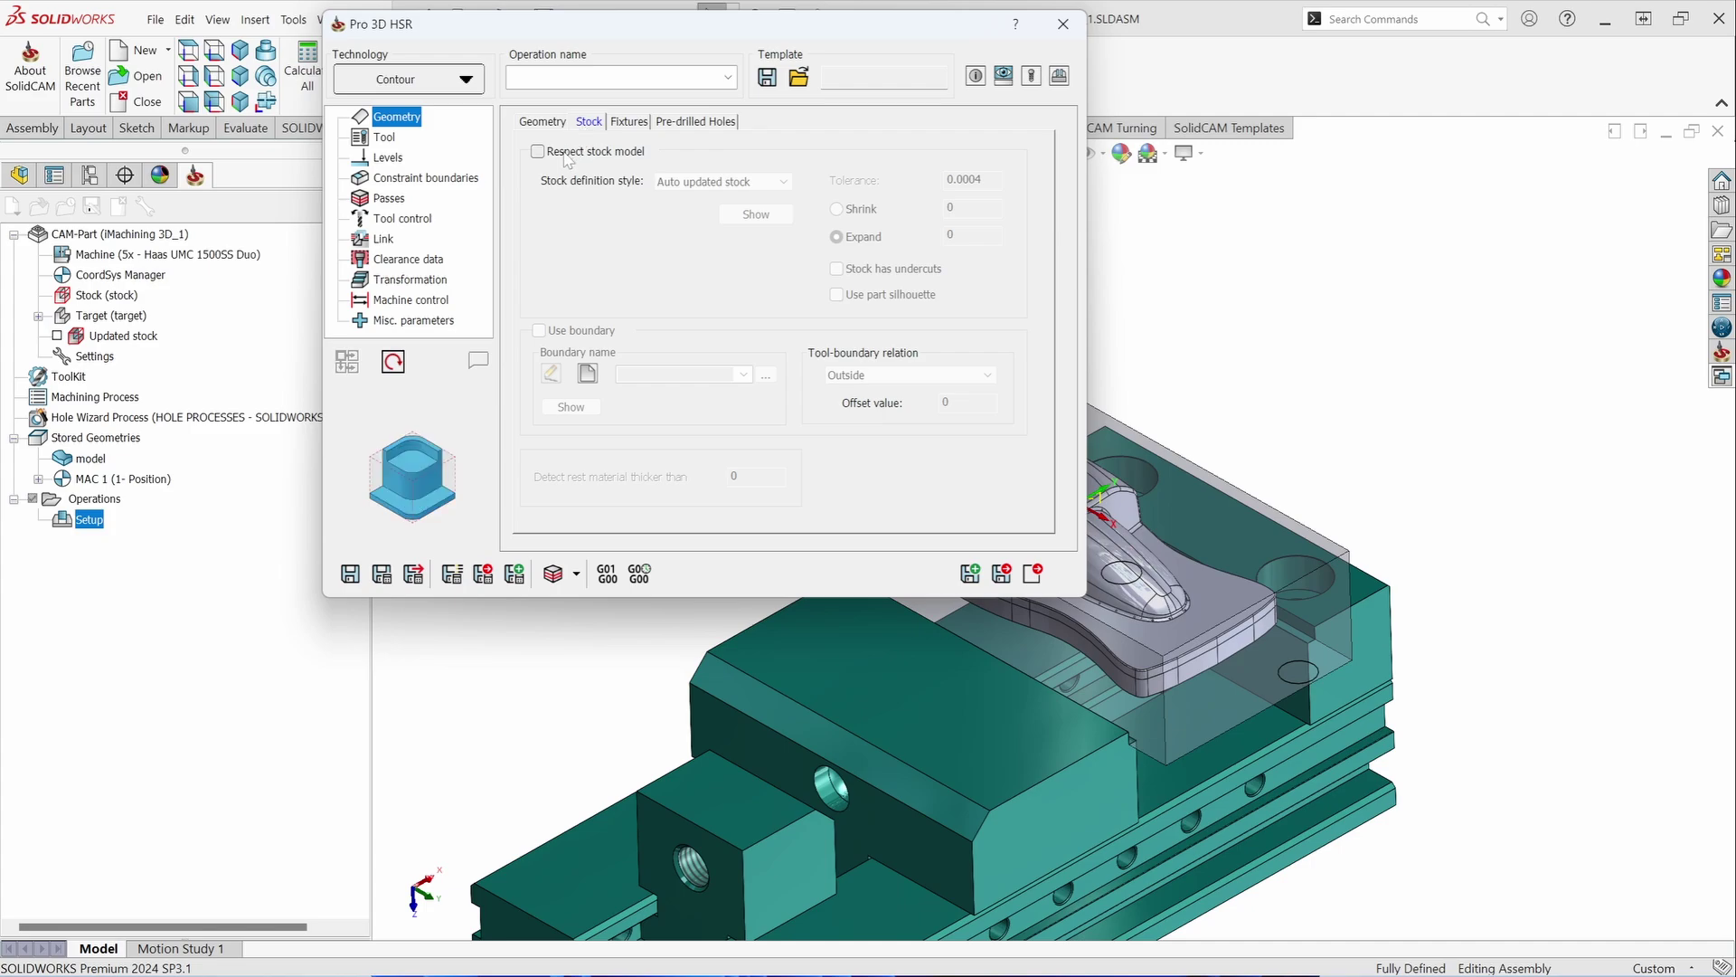
{"action": "left_click", "coordinate": [555, 158]}
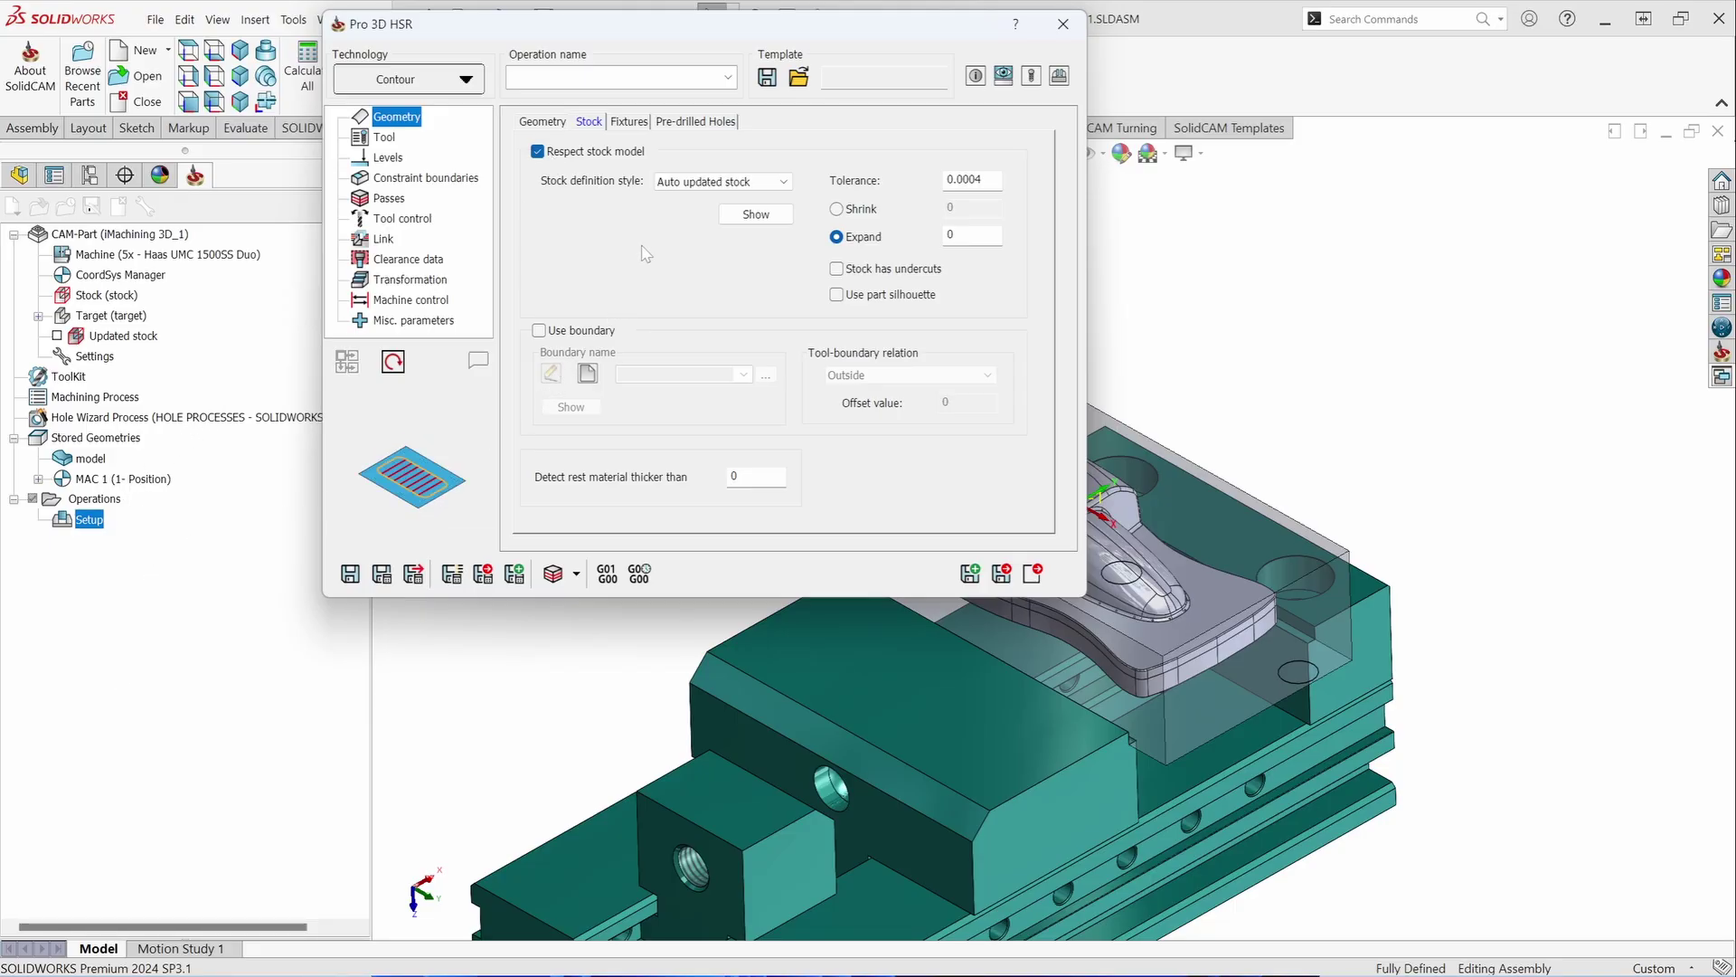
{"action": "left_click", "coordinate": [697, 184]}
{"action": "left_click", "coordinate": [776, 196]}
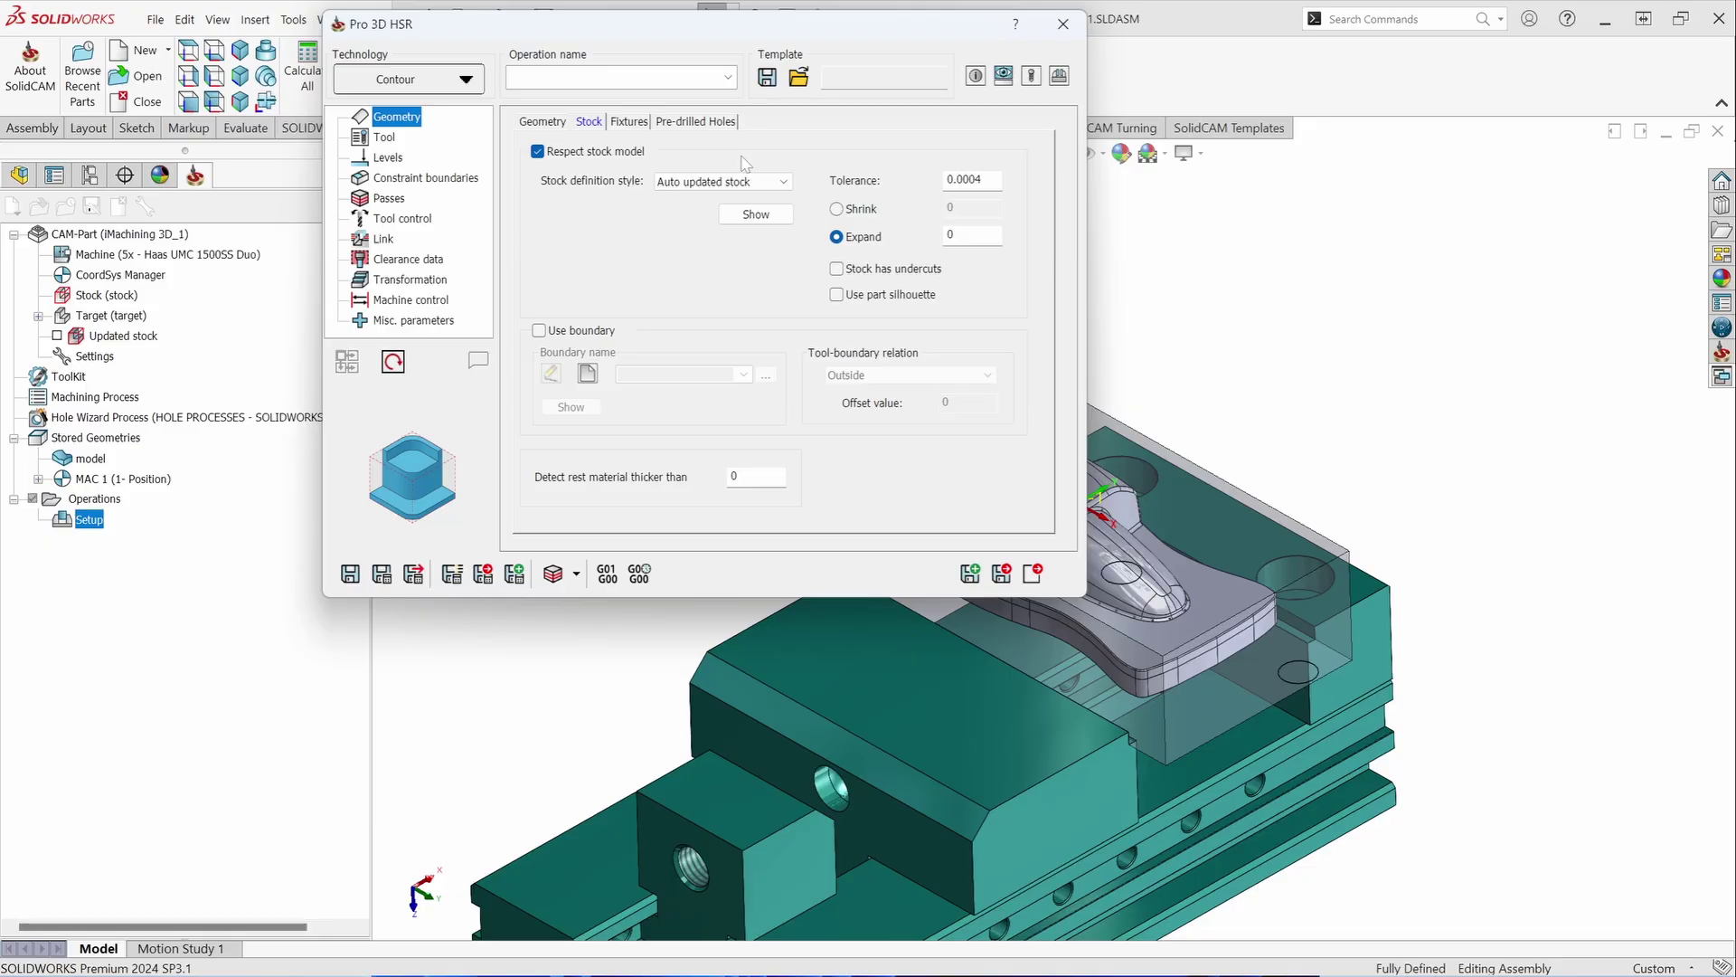
{"action": "left_click", "coordinate": [762, 183]}
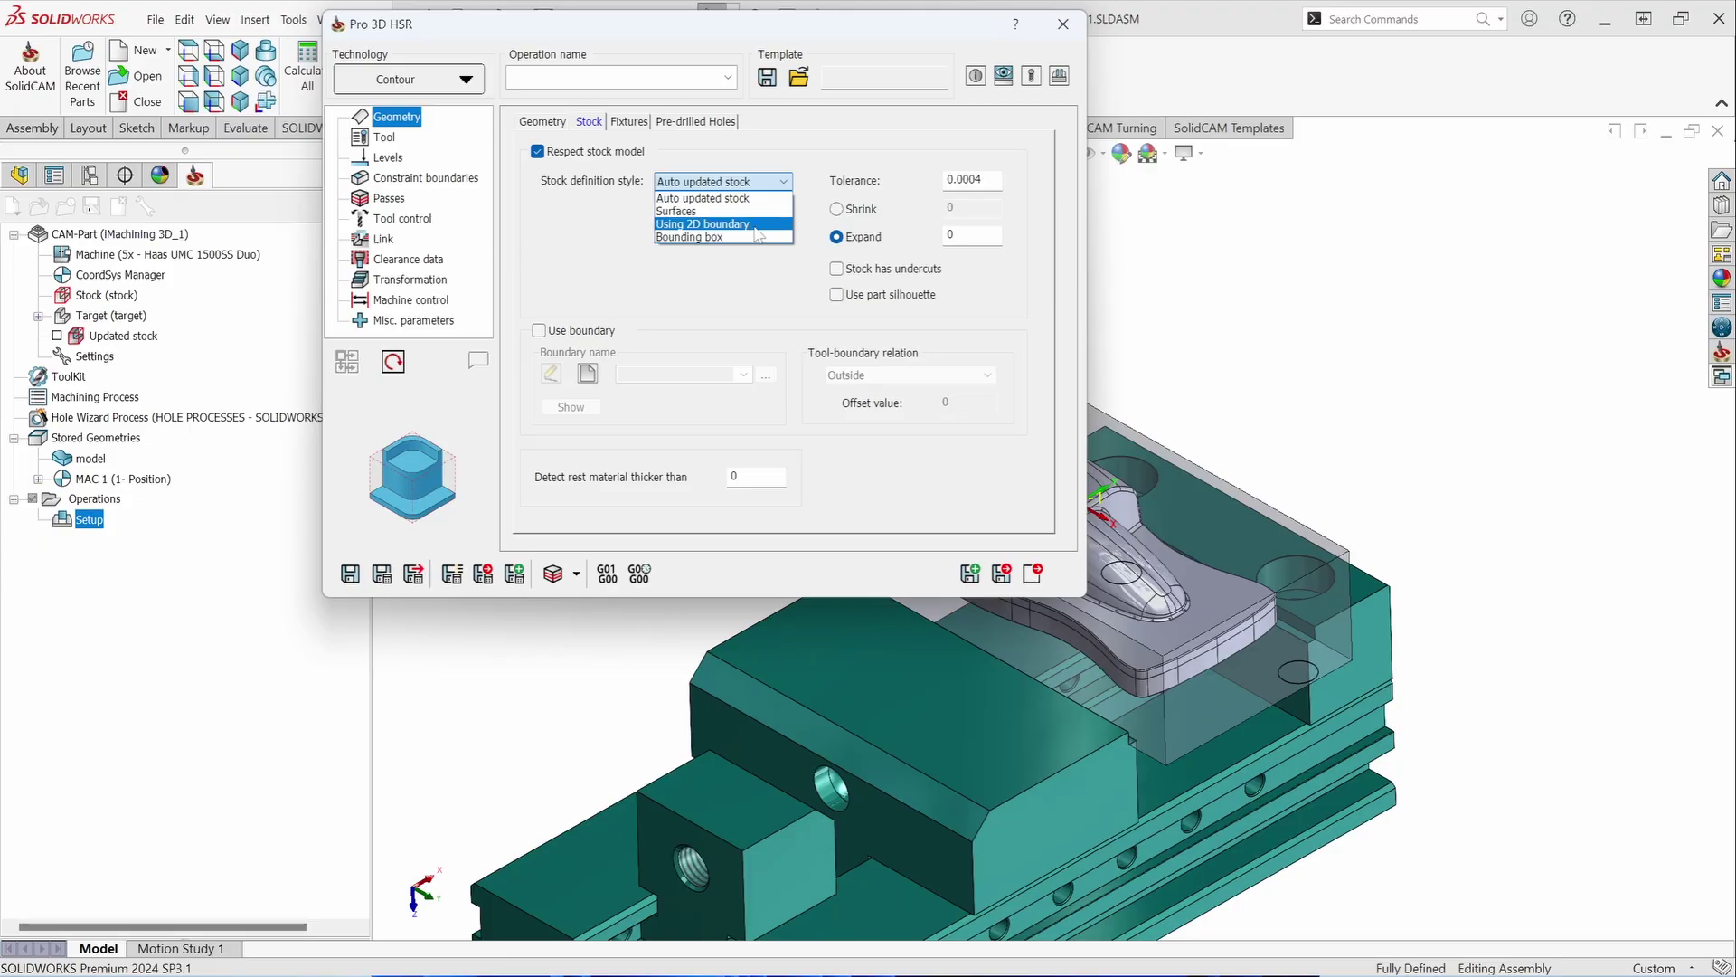
{"action": "left_click", "coordinate": [750, 198]}
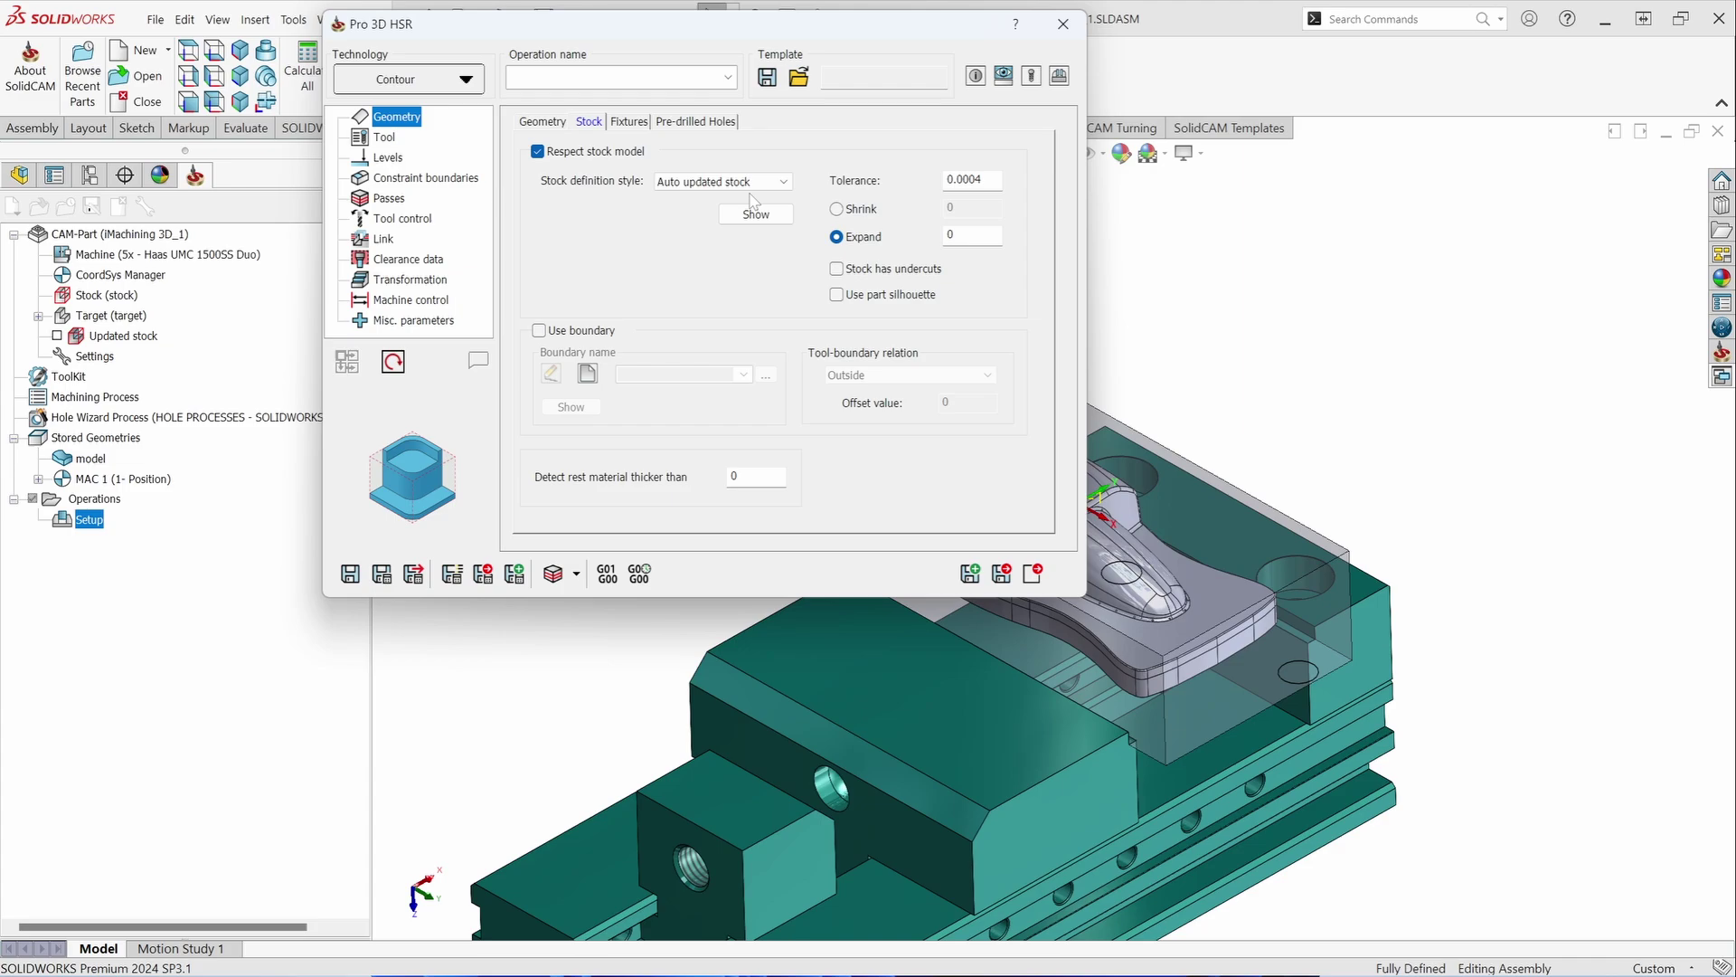
{"action": "left_click", "coordinate": [632, 122]}
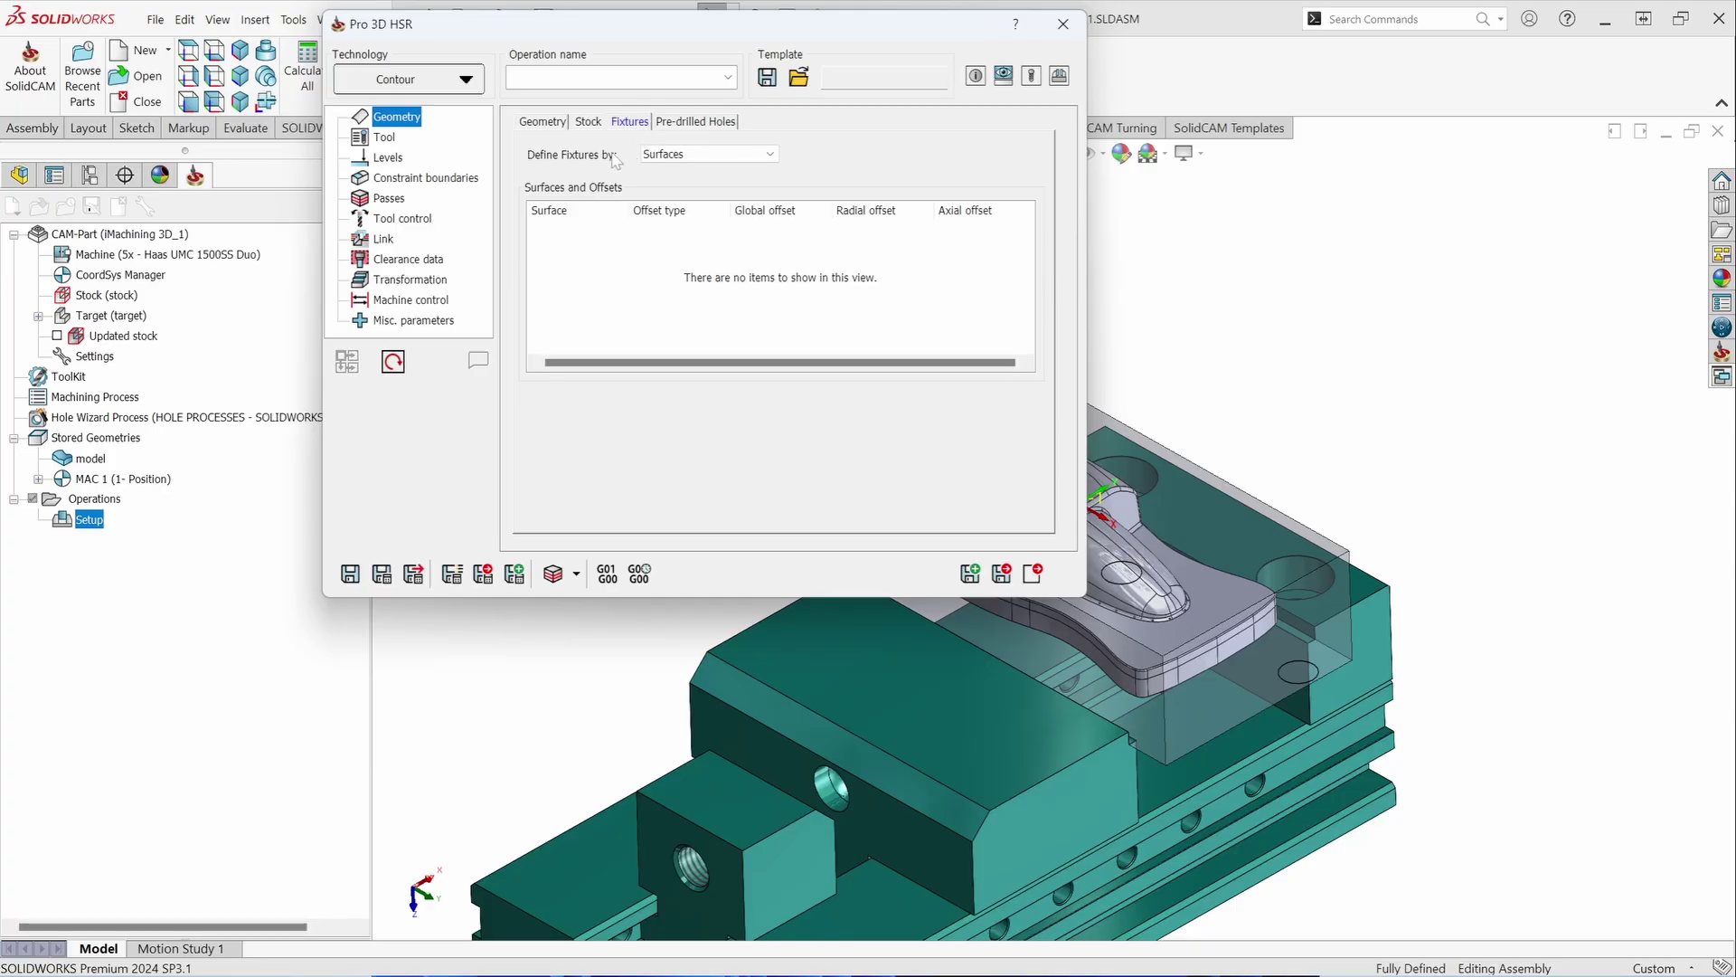
Step: Check the fixture definition options and start selecting fixture solids from the model
{"action": "left_click", "coordinate": [695, 155]}
{"action": "left_click", "coordinate": [688, 167]}
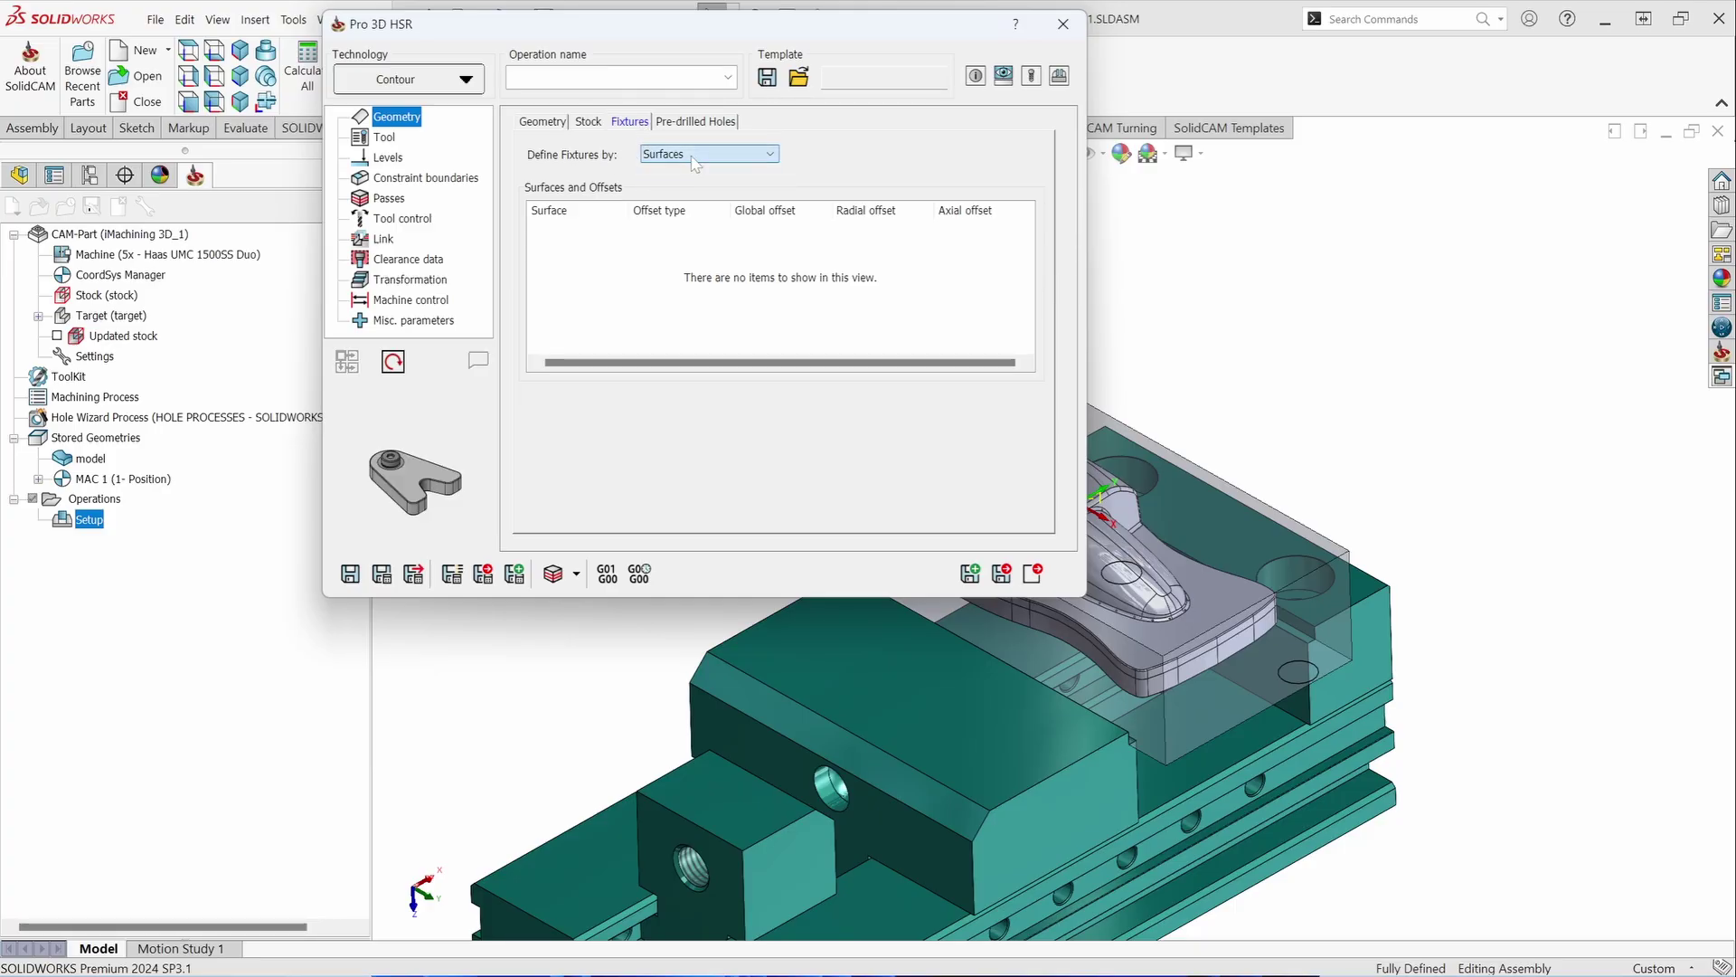
{"action": "right_click", "coordinate": [577, 245]}
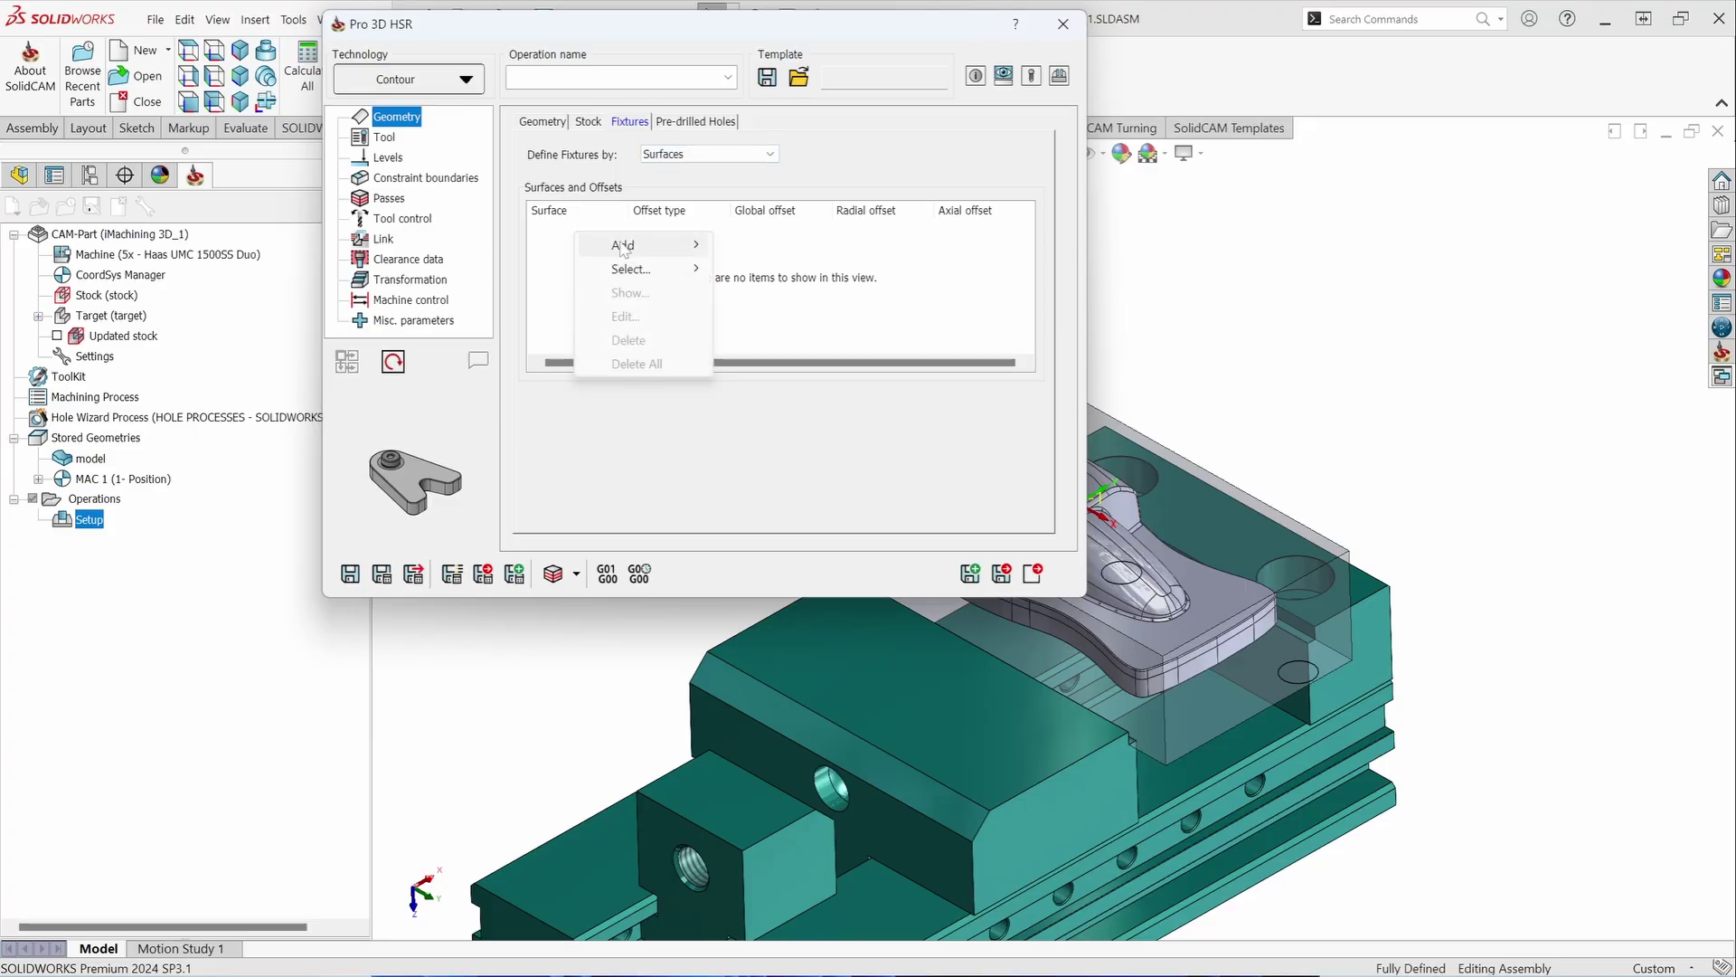
{"action": "mouse_move", "coordinate": [627, 248]}
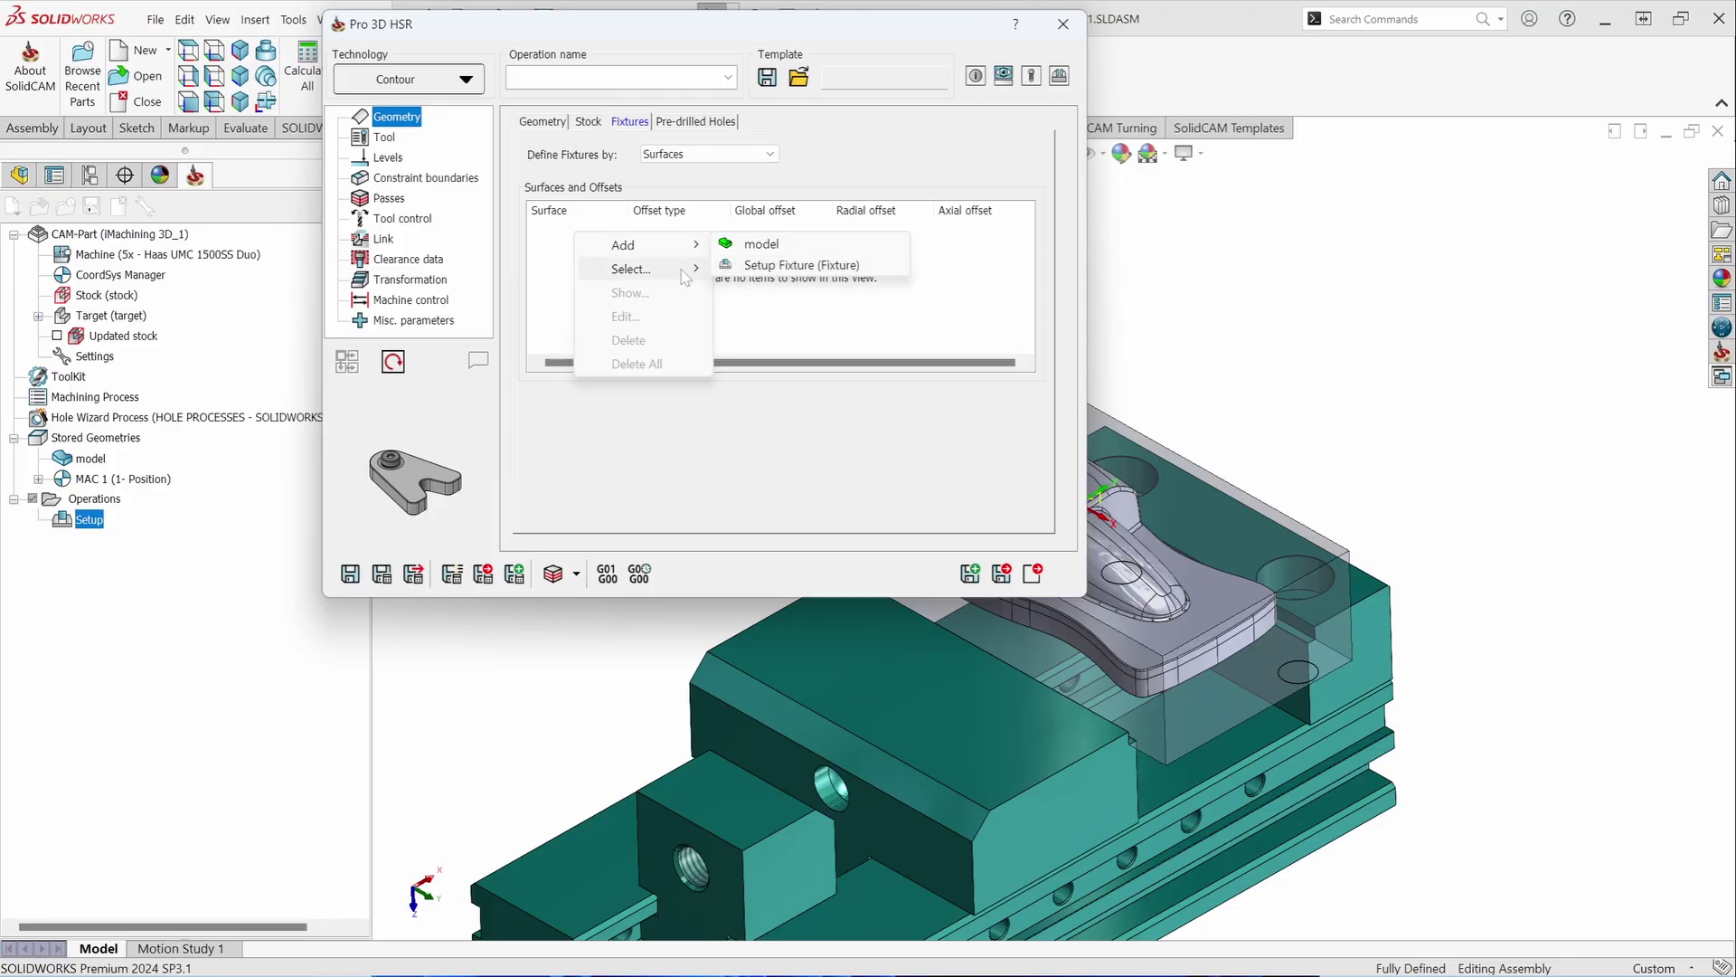
{"action": "mouse_move", "coordinate": [678, 268]}
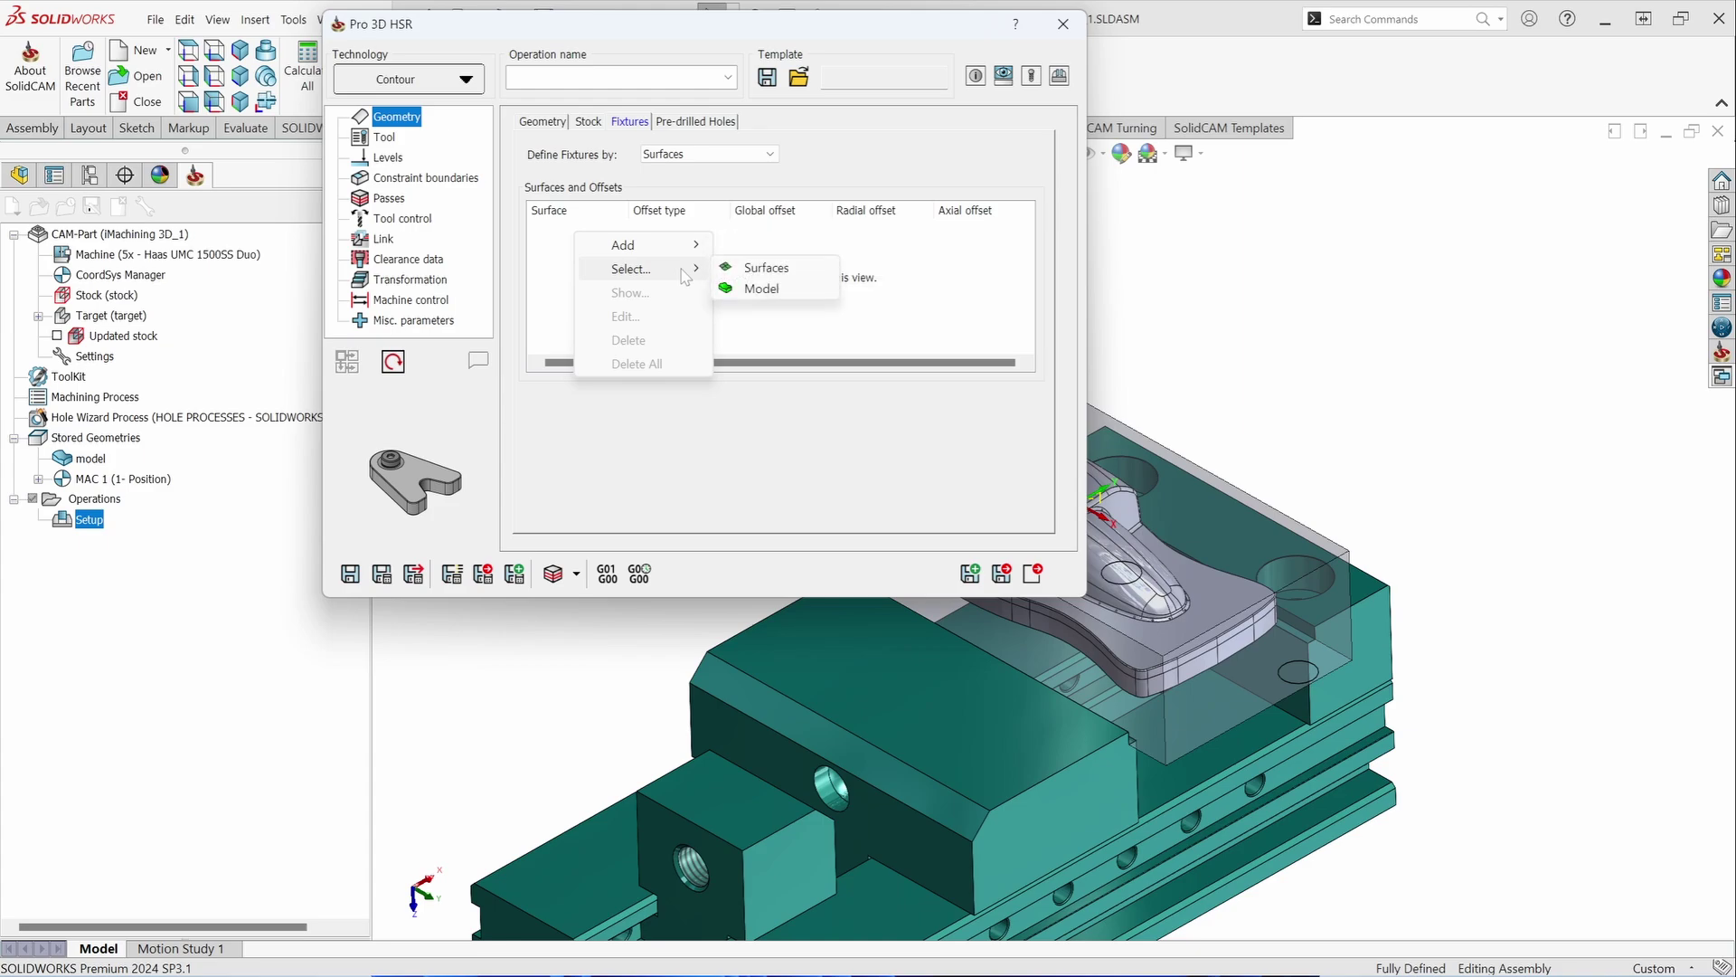
{"action": "left_click", "coordinate": [761, 289]}
Step: Pick the four vise solids as model1: movable jaw, base, fixed jaw and another part
{"action": "left_click", "coordinate": [692, 807]}
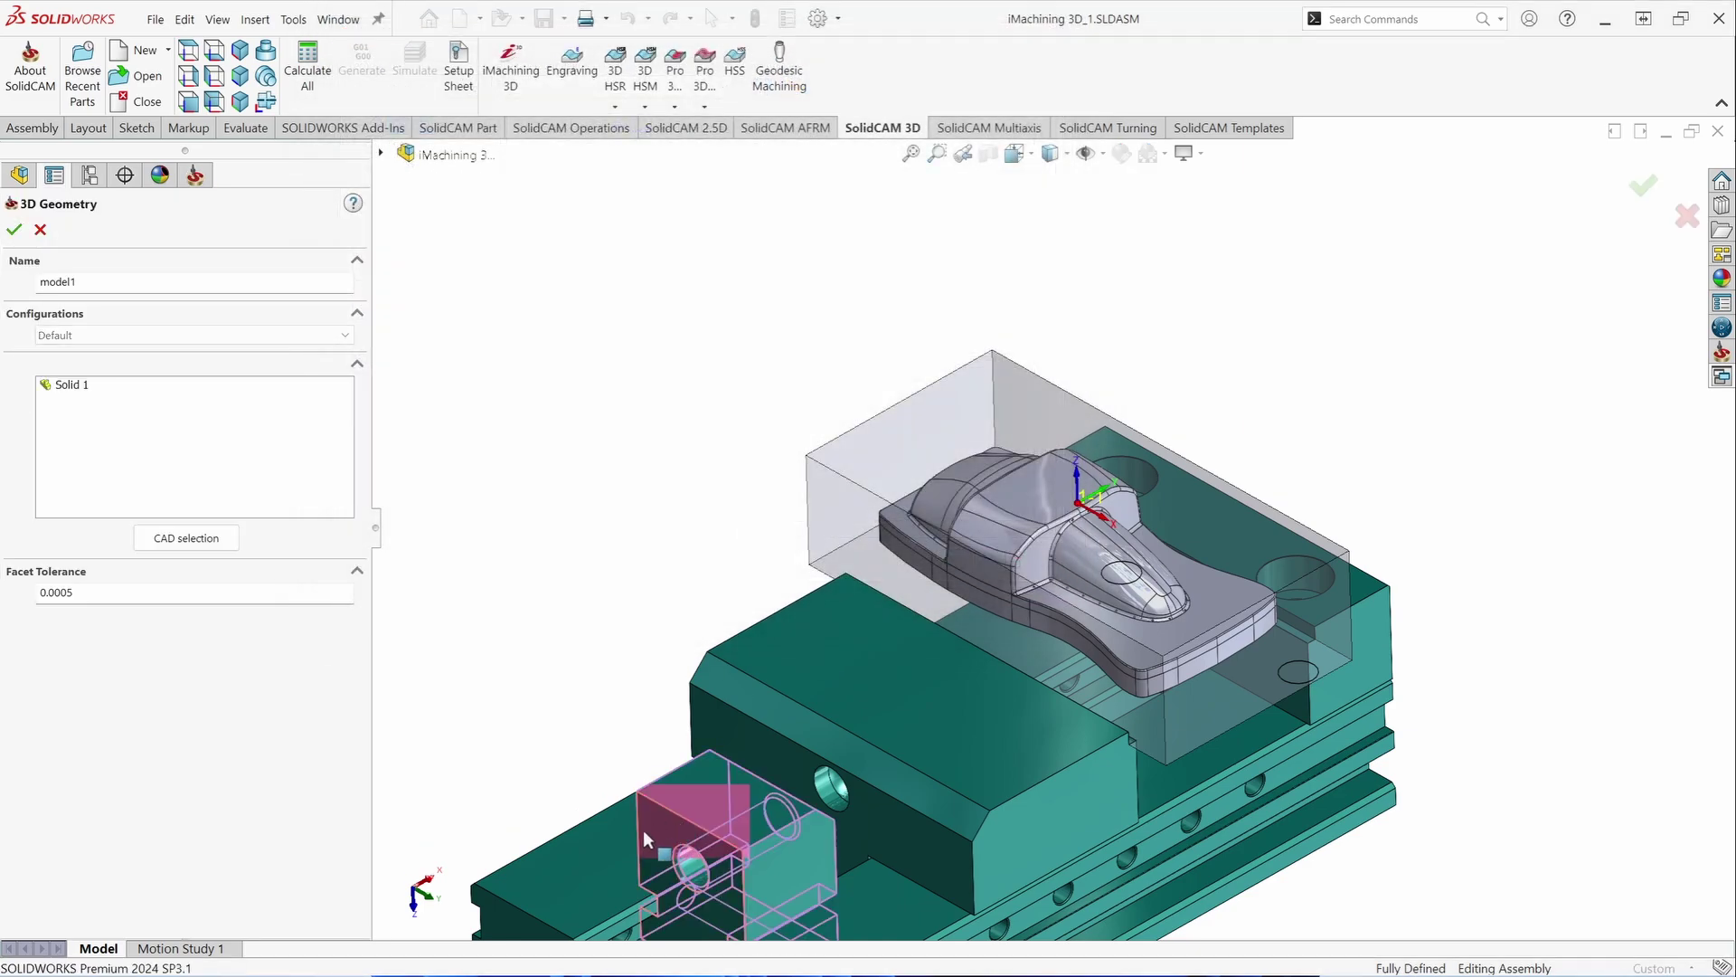
{"action": "left_click", "coordinate": [604, 858]}
{"action": "left_click", "coordinate": [793, 649]}
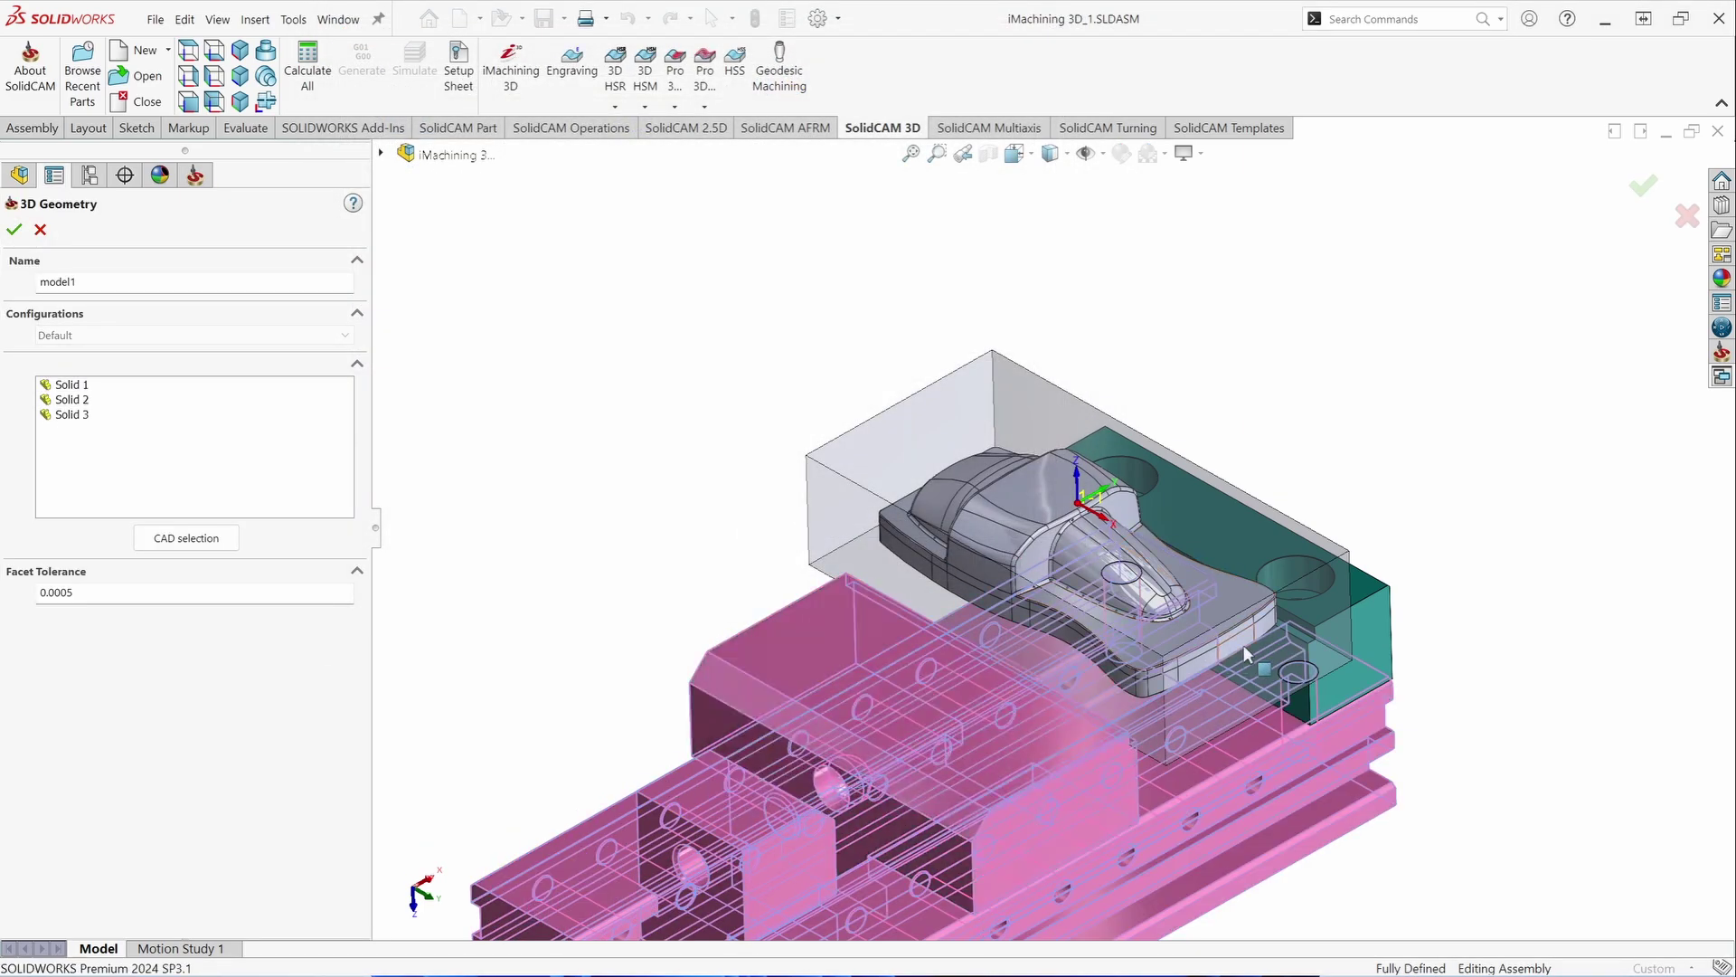
{"action": "left_click", "coordinate": [1241, 685]}
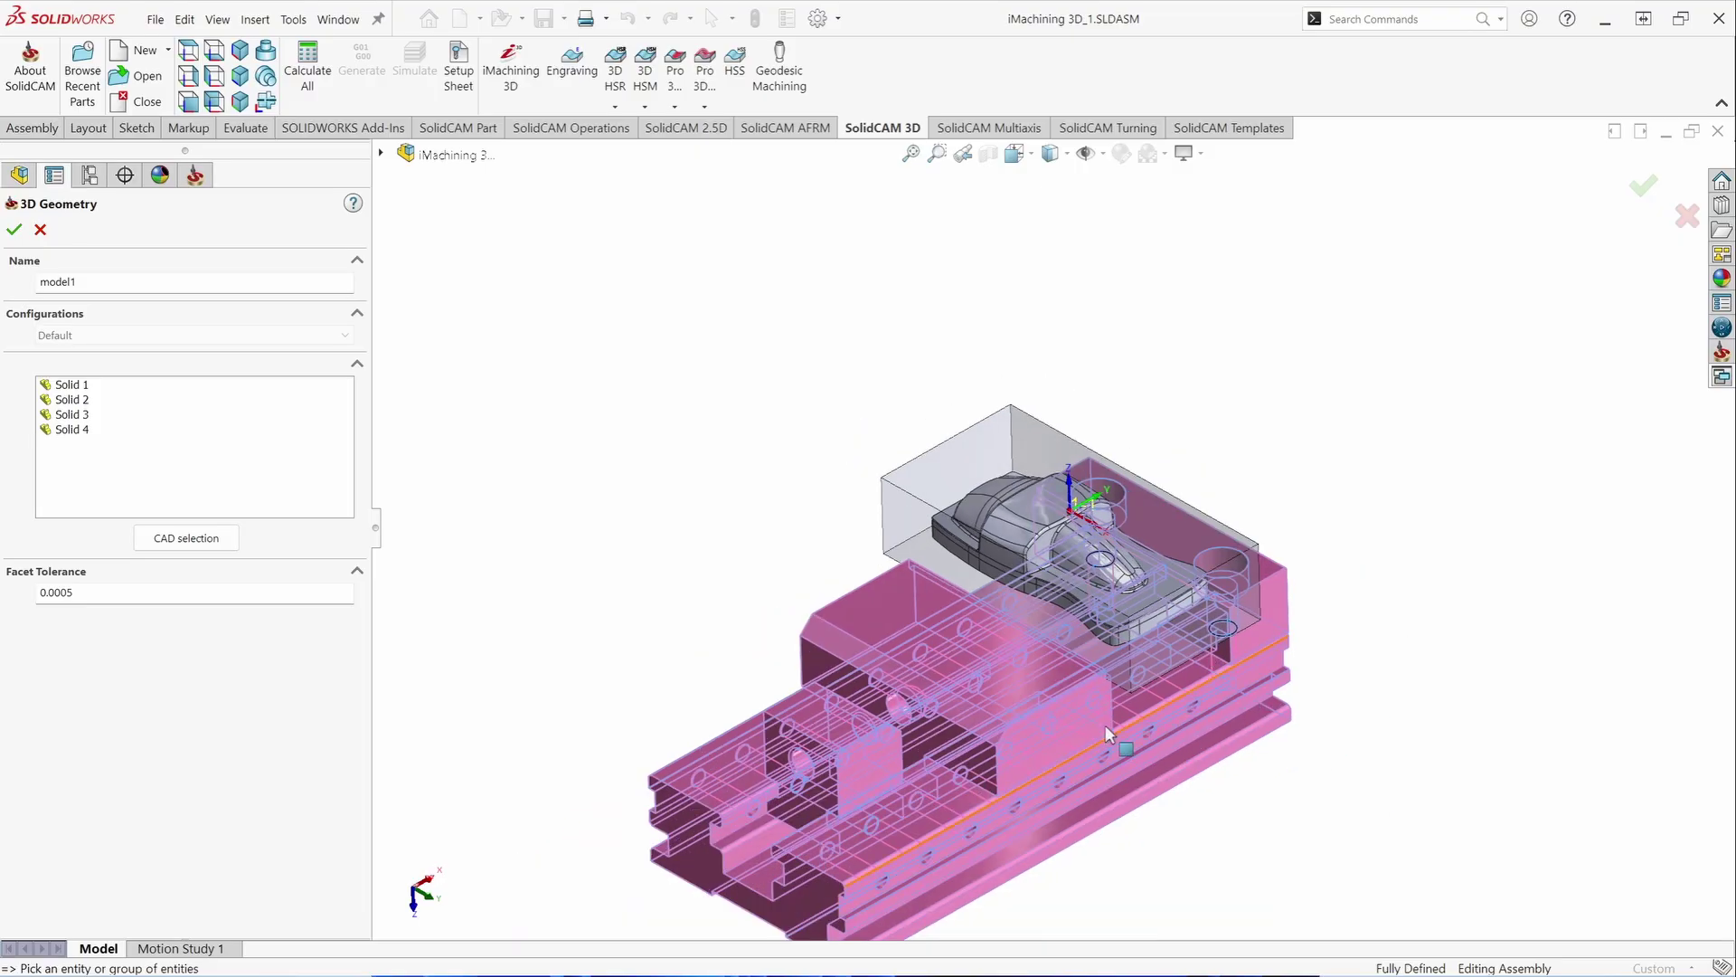
{"action": "left_click", "coordinate": [13, 229]}
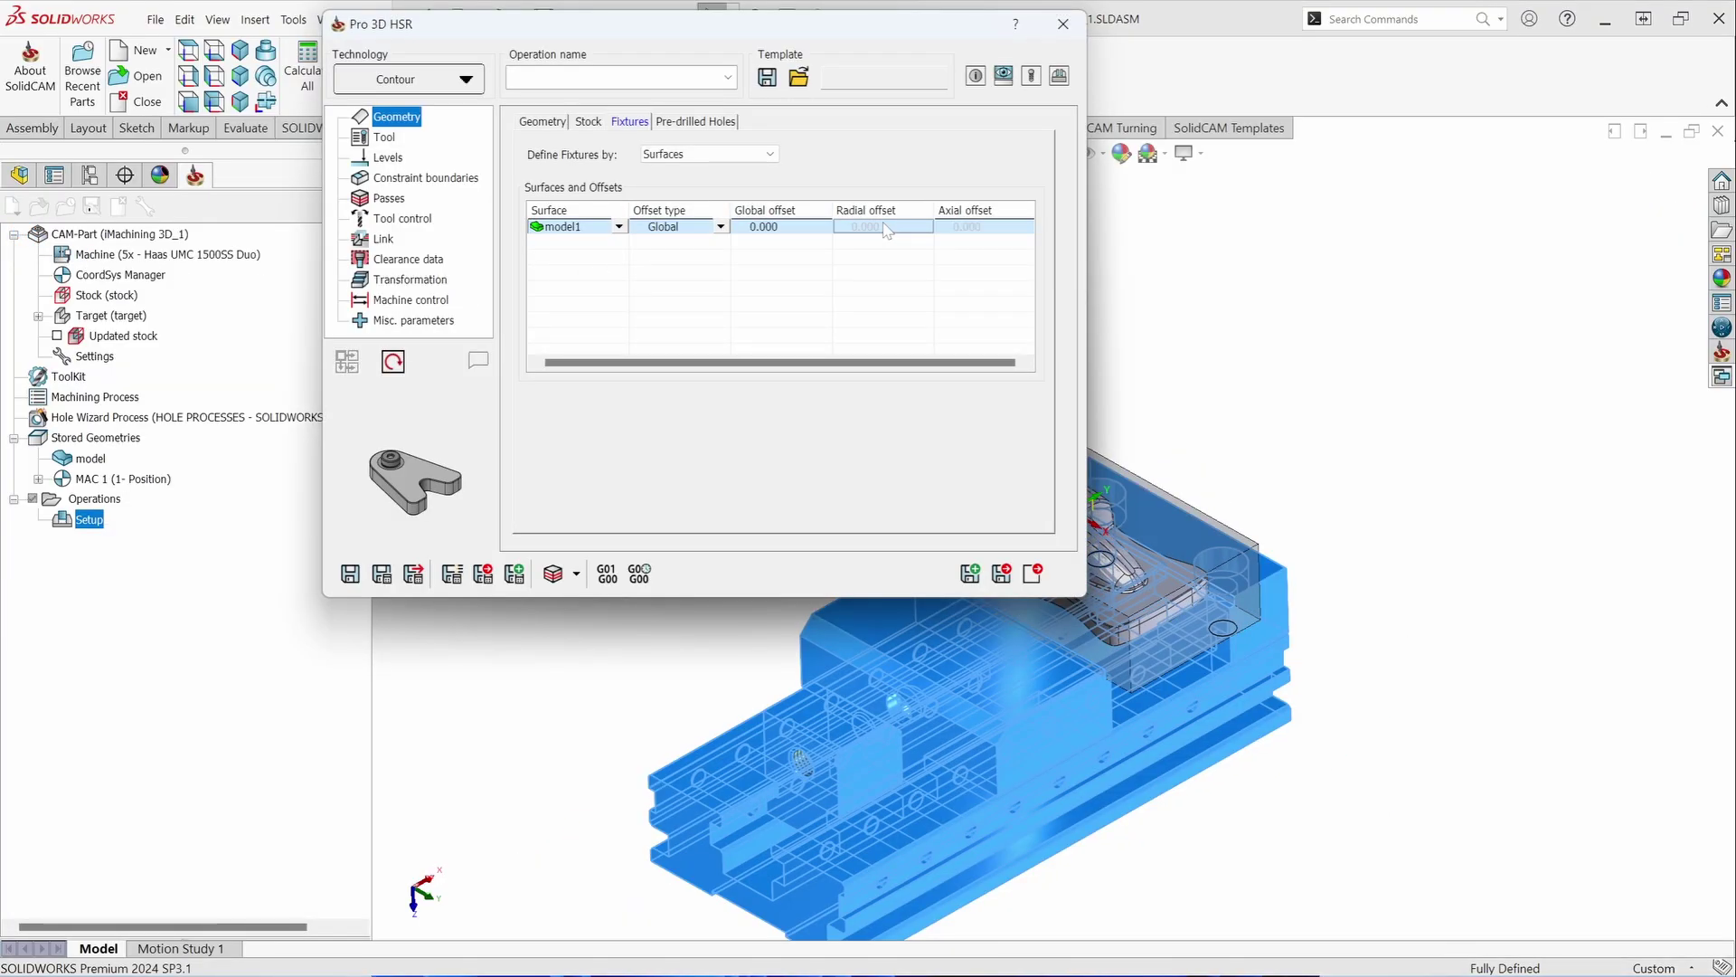
Step: Give model1 a 0.100 Global offset, then review the holes, fixture, stock and geometry pages
{"action": "left_click", "coordinate": [777, 226]}
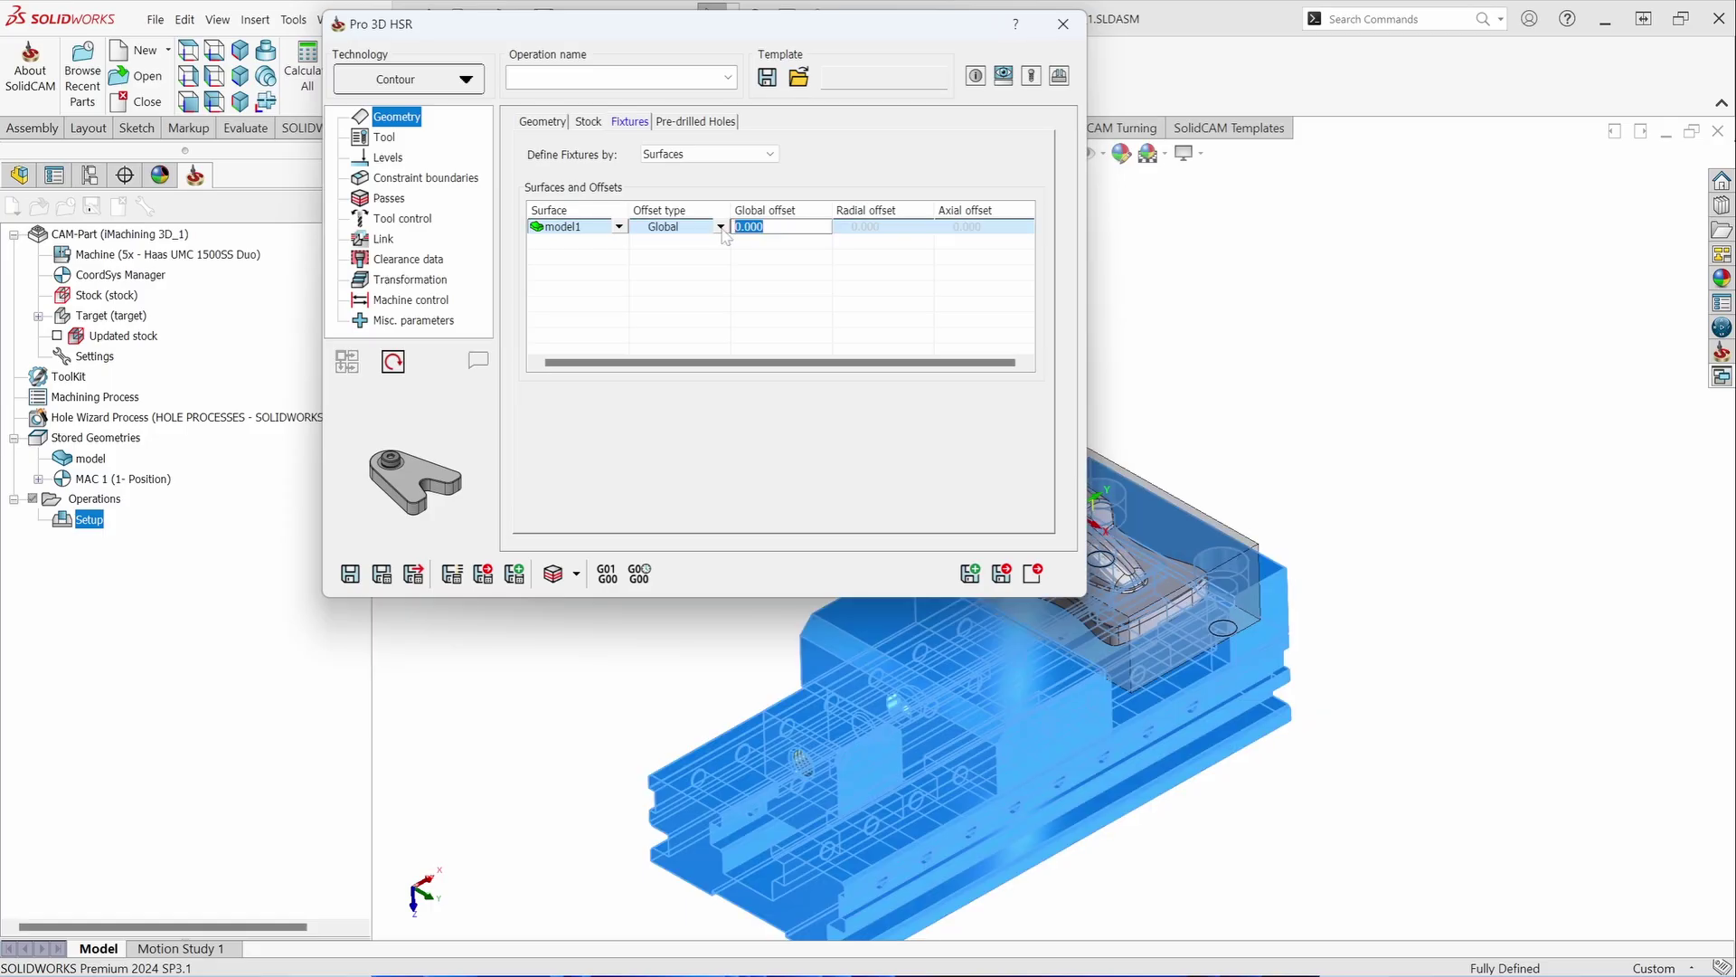
{"action": "type", "text": ".10"}
{"action": "left_click", "coordinate": [689, 266]}
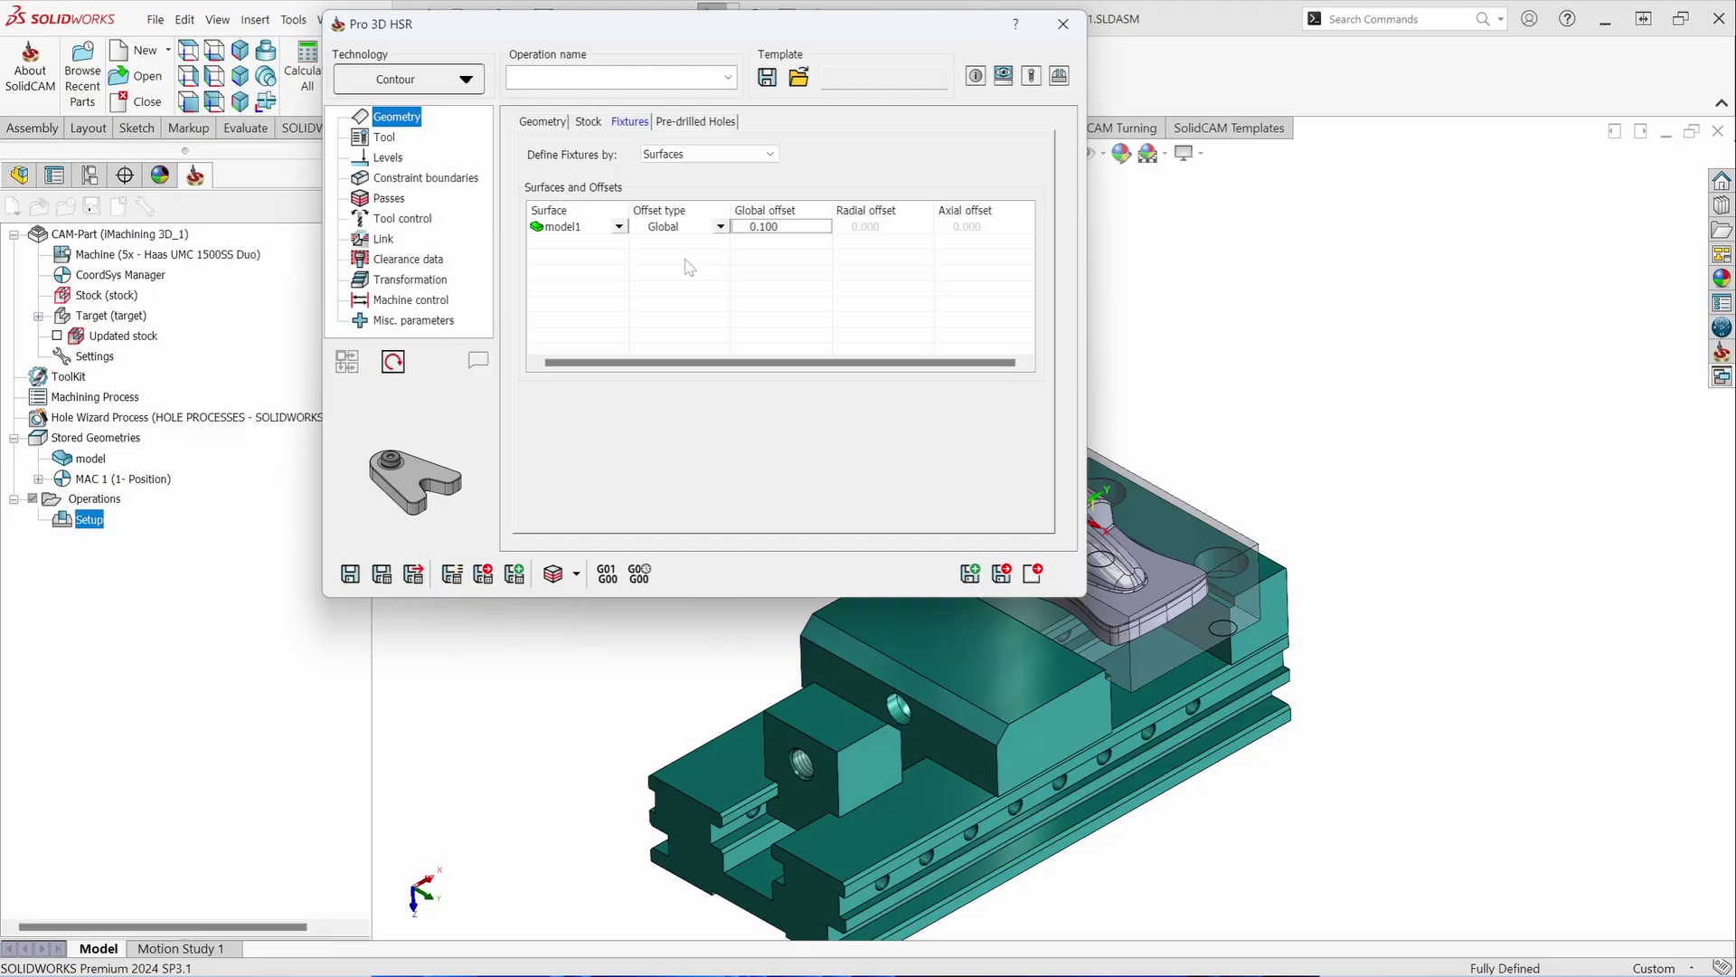
{"action": "left_click", "coordinate": [716, 124]}
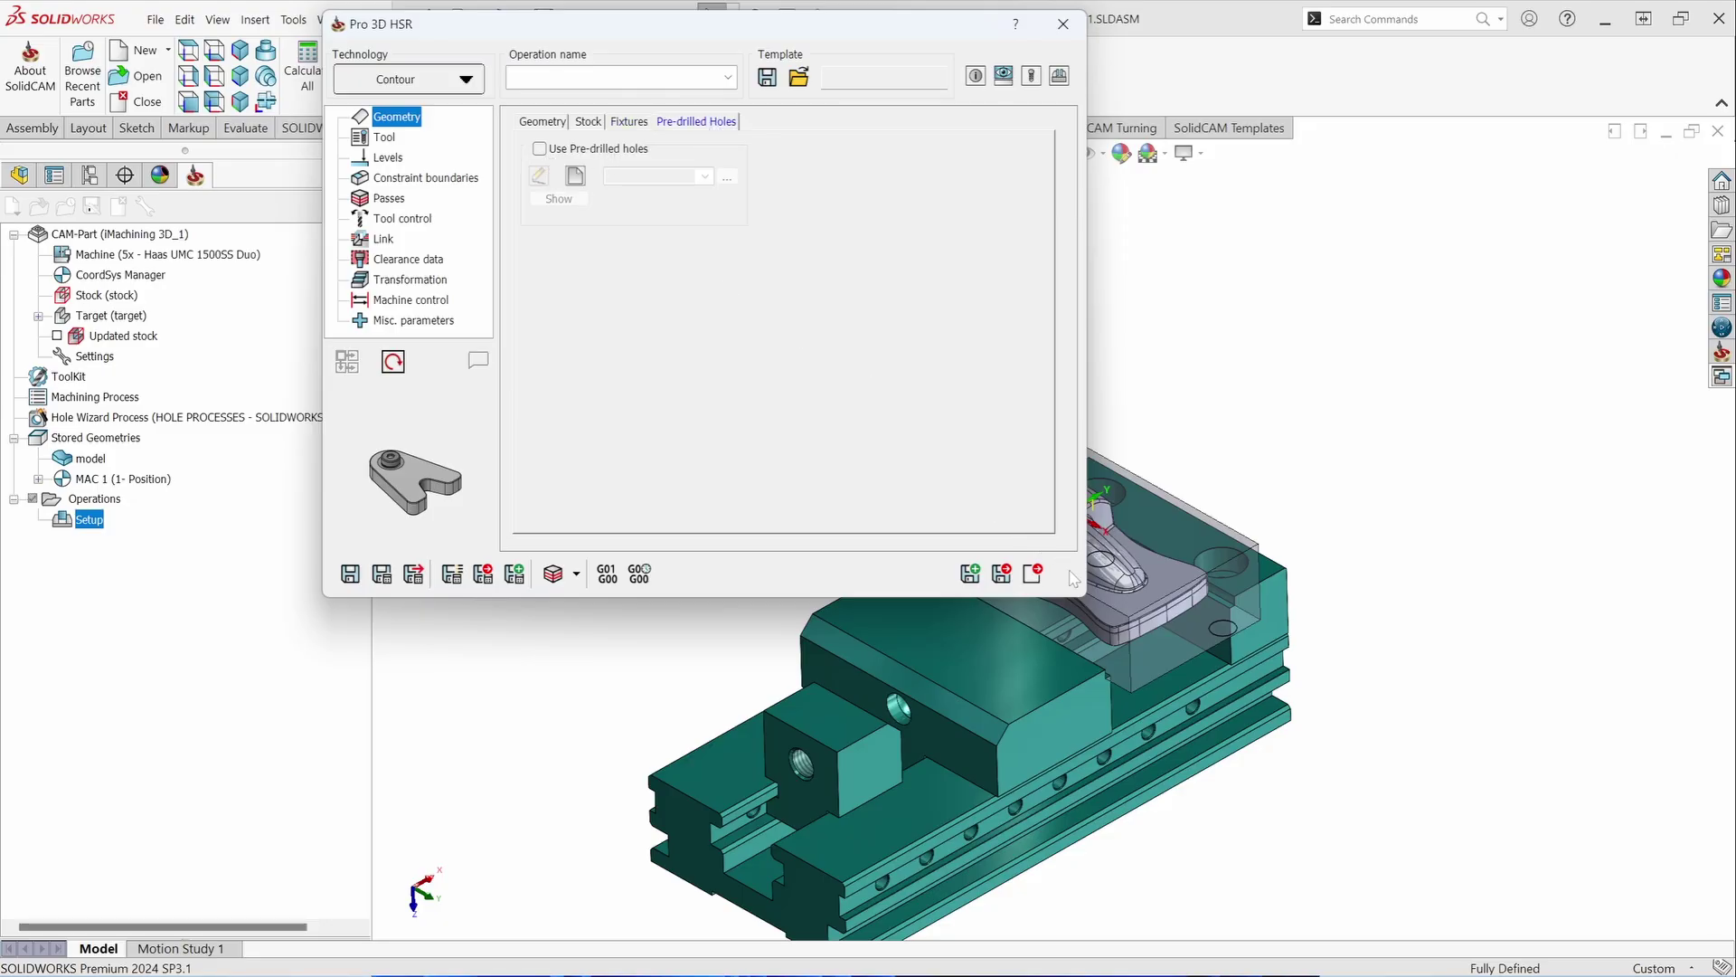
{"action": "left_click", "coordinate": [619, 124]}
{"action": "left_click", "coordinate": [589, 122]}
{"action": "left_click", "coordinate": [547, 123]}
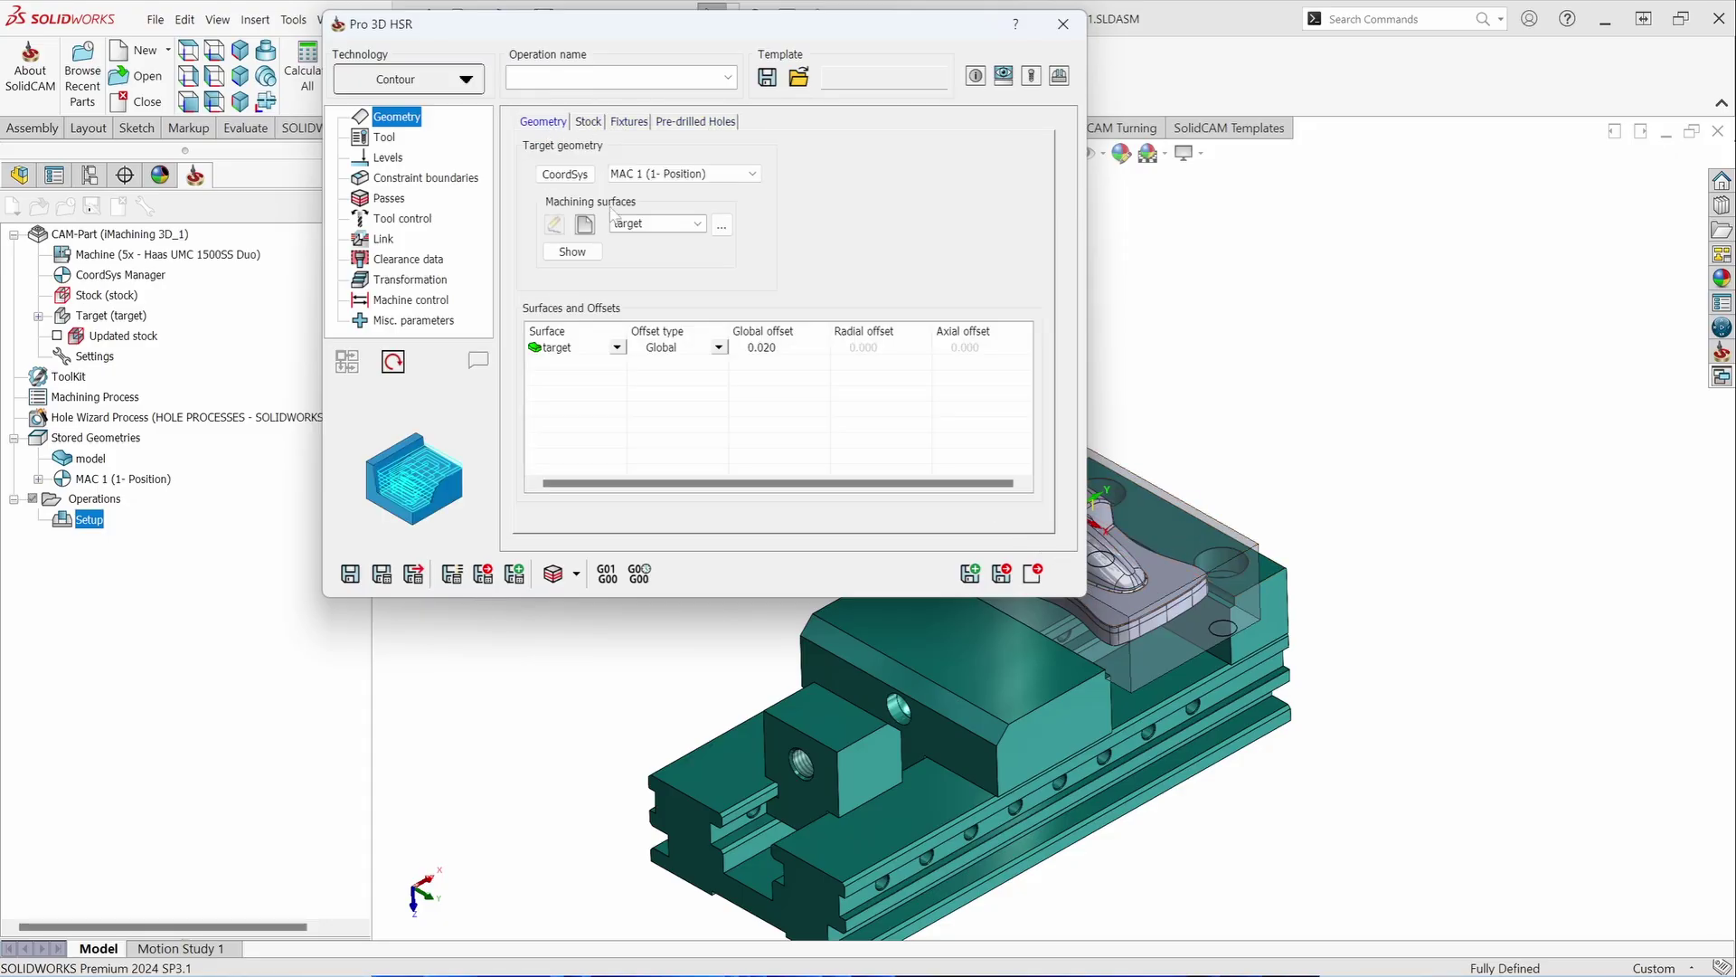
Step: Choose tool 6, the 1-inch bull nose mill, from the tool library
{"action": "left_click", "coordinate": [387, 138]}
{"action": "left_click", "coordinate": [639, 443]}
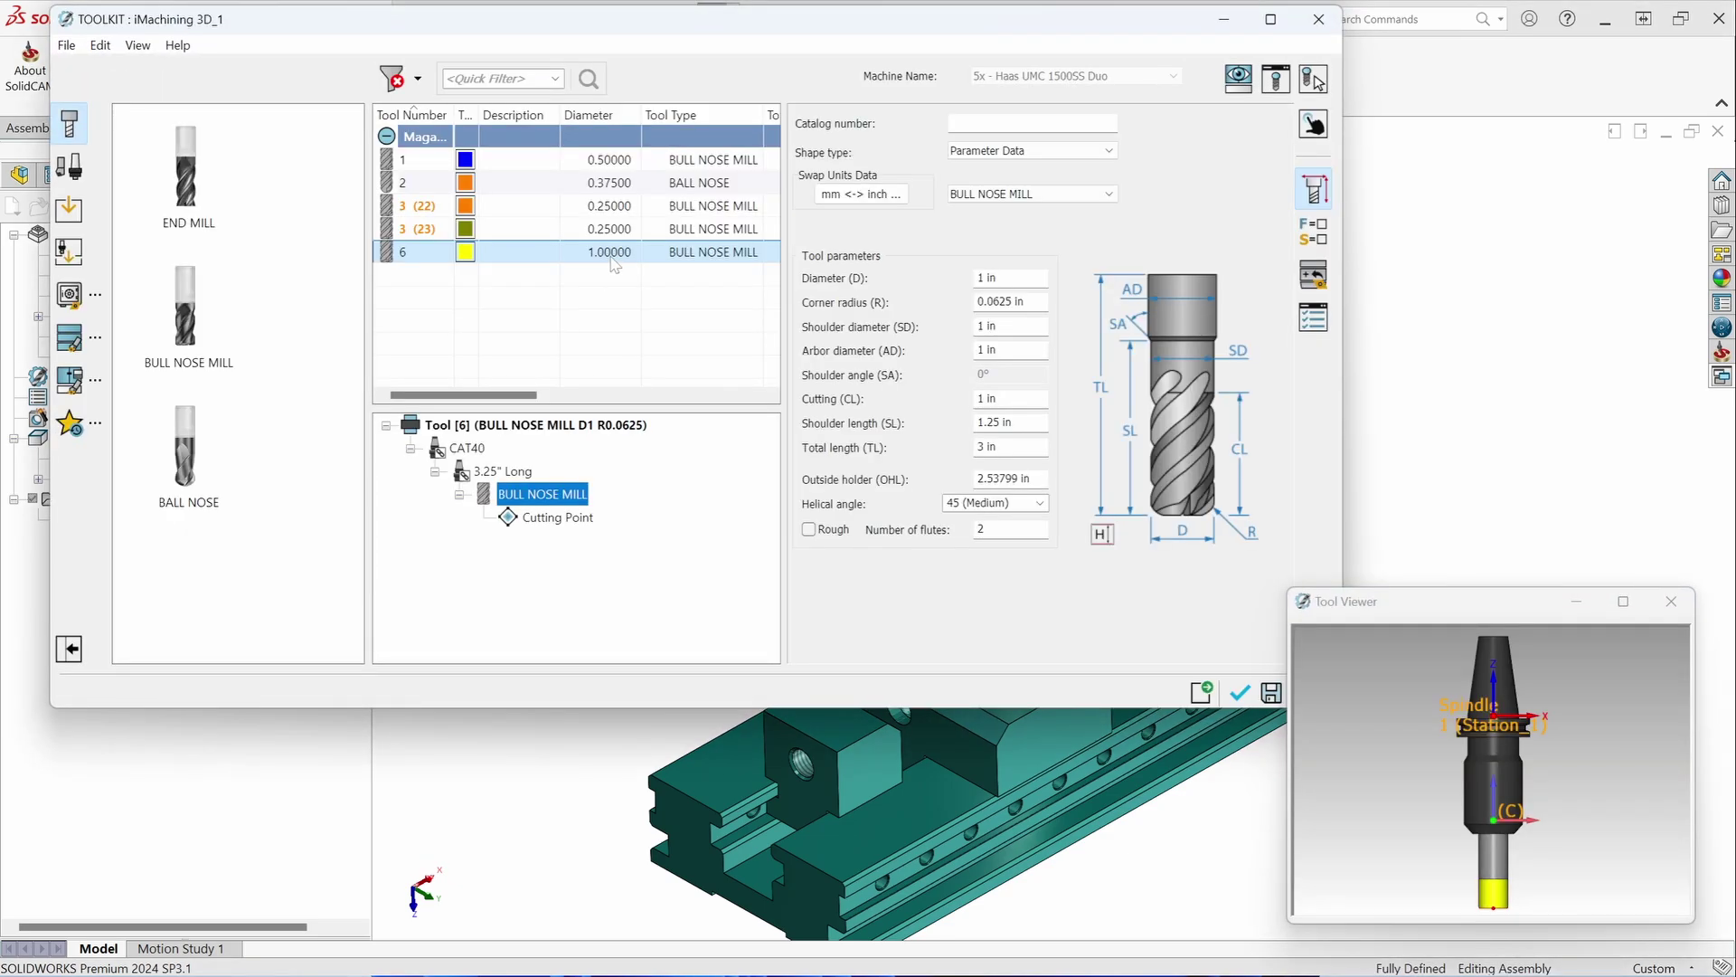
{"action": "left_click", "coordinate": [1240, 693]}
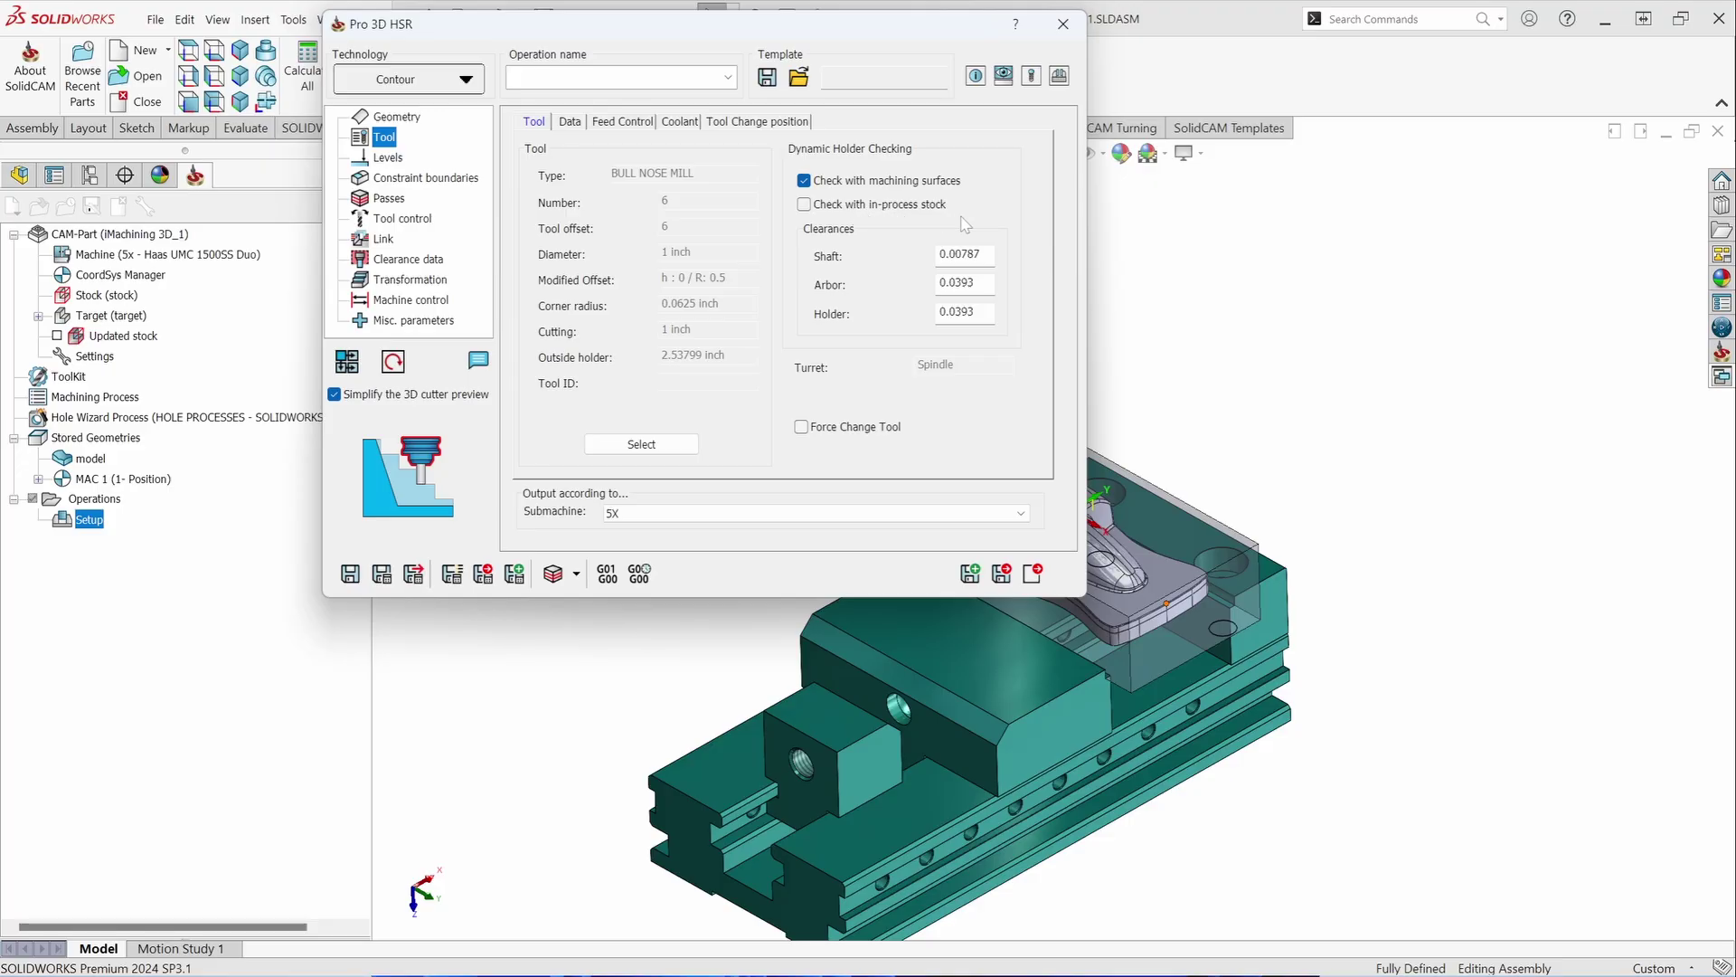
Step: Review the shaft, arbor and holder clearances and turn off Check with machining surfaces
{"action": "left_click_drag", "start_coordinate": [961, 254], "coordinate": [981, 254]}
{"action": "key", "text": "Tab"}
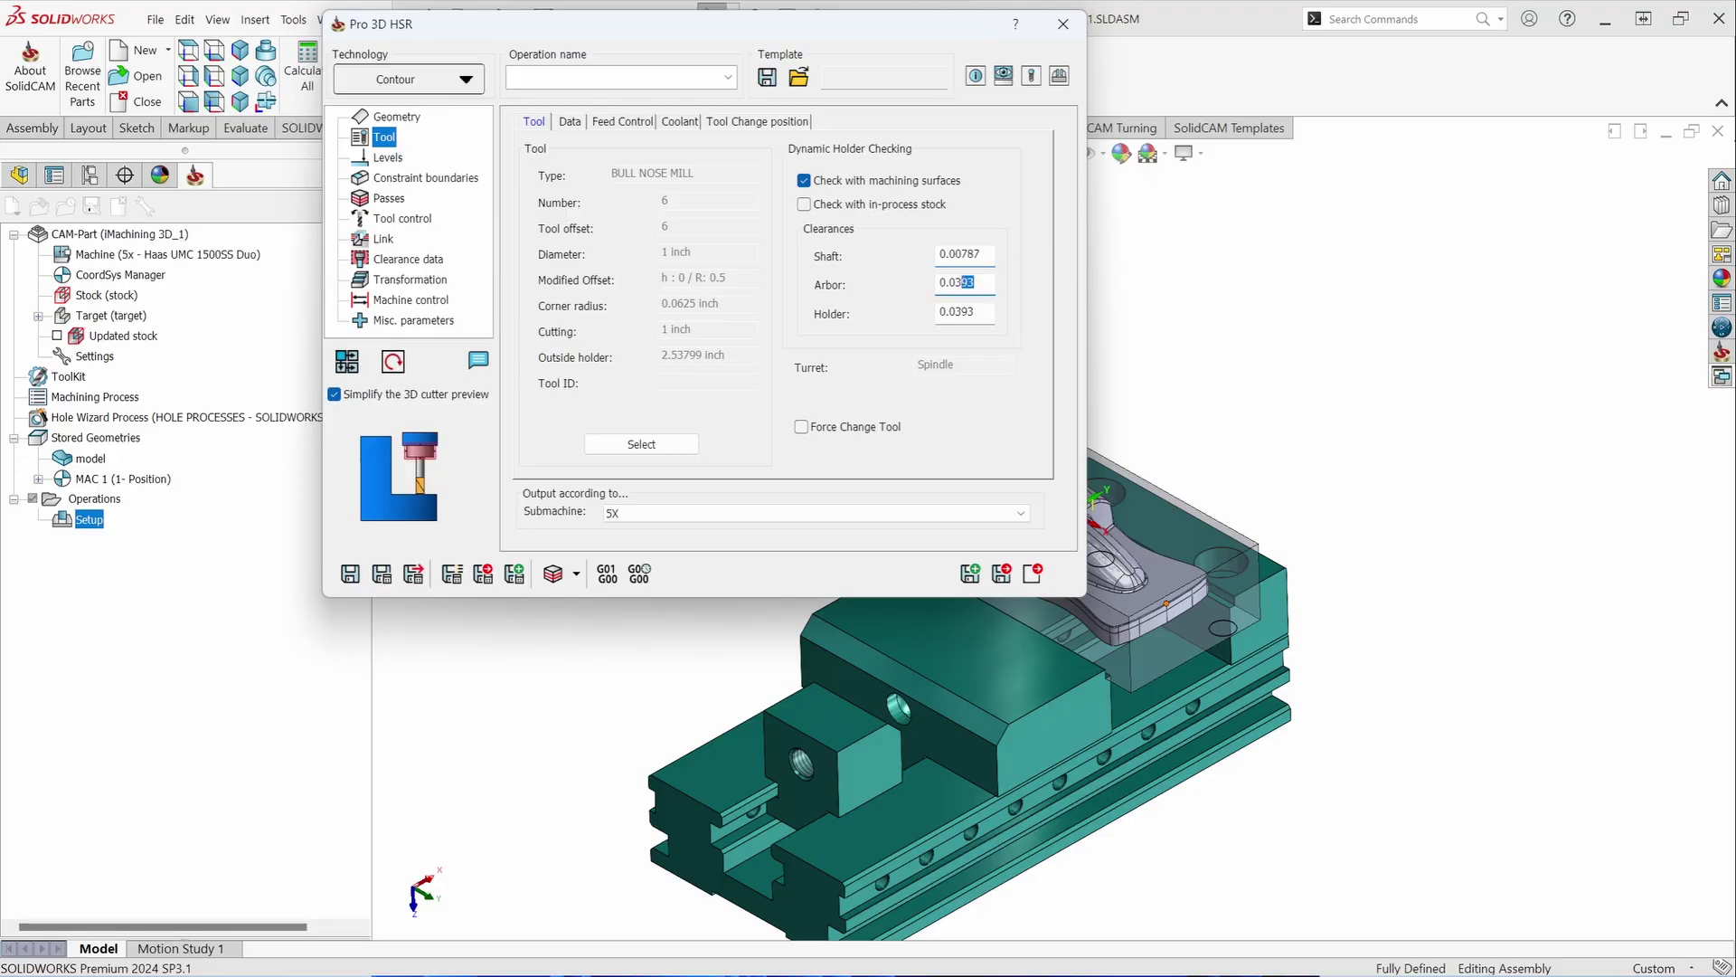
{"action": "key", "text": "Tab"}
{"action": "left_click_drag", "start_coordinate": [976, 312], "coordinate": [929, 314]}
{"action": "left_click_drag", "start_coordinate": [983, 254], "coordinate": [936, 256]}
{"action": "left_click", "coordinate": [804, 181]}
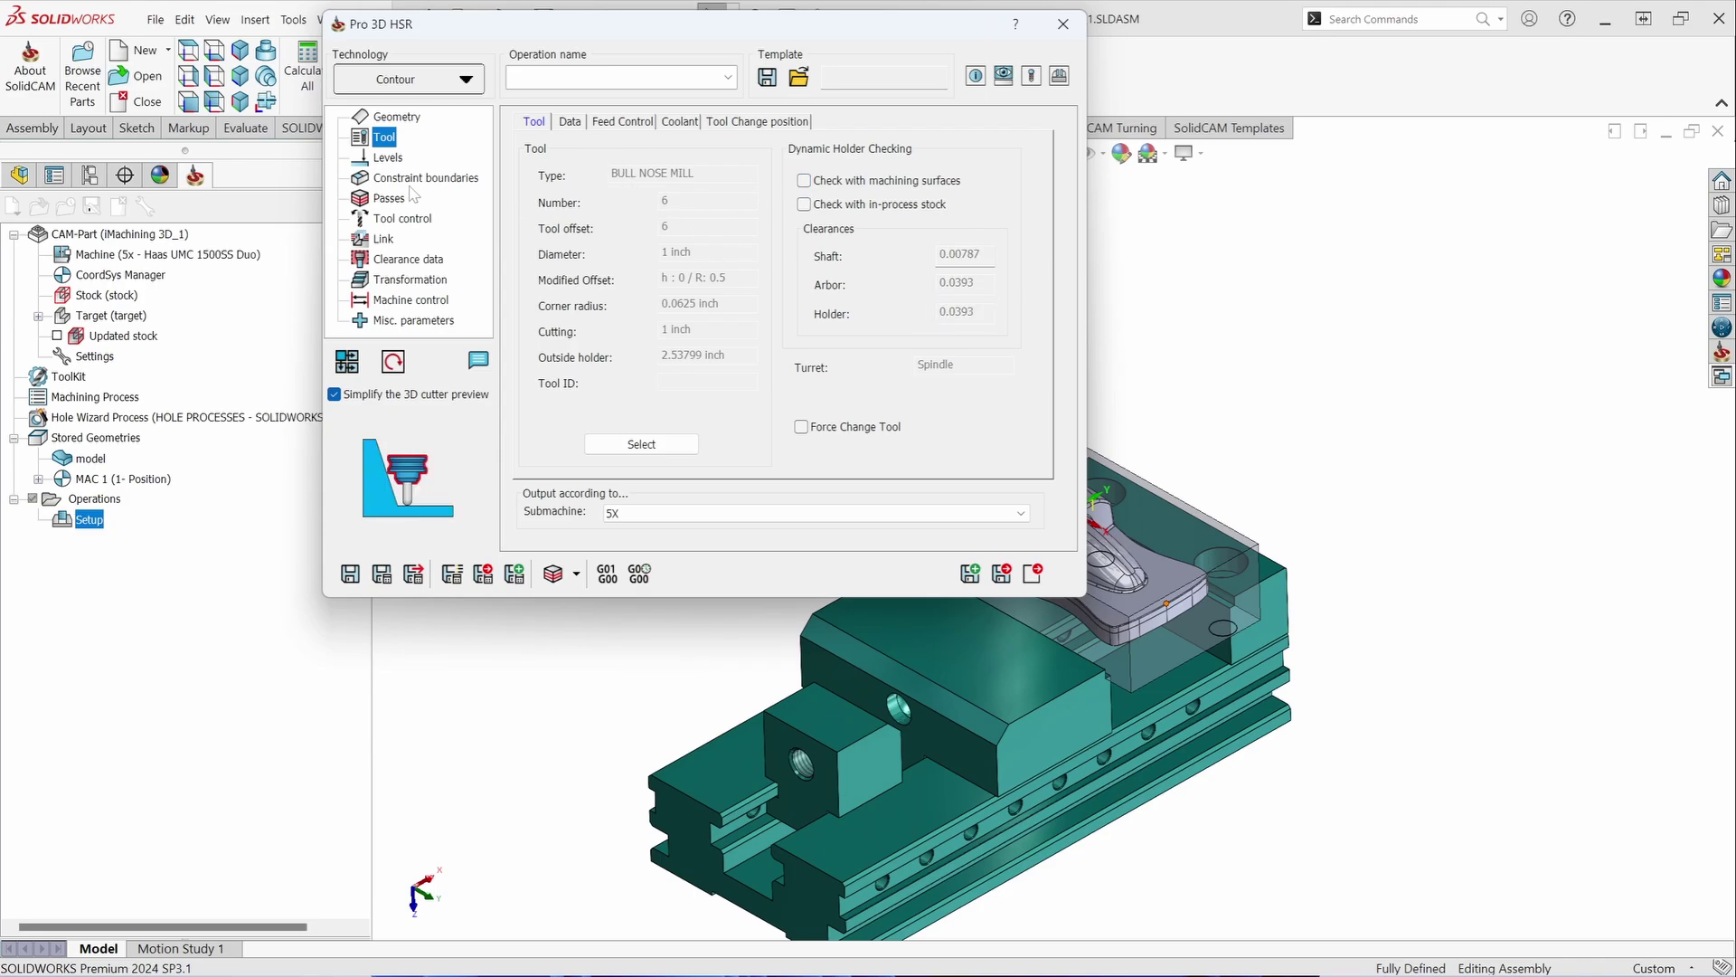
Step: Use an auto-created stock model box as the constraint boundary, previewing it
{"action": "left_click", "coordinate": [398, 178]}
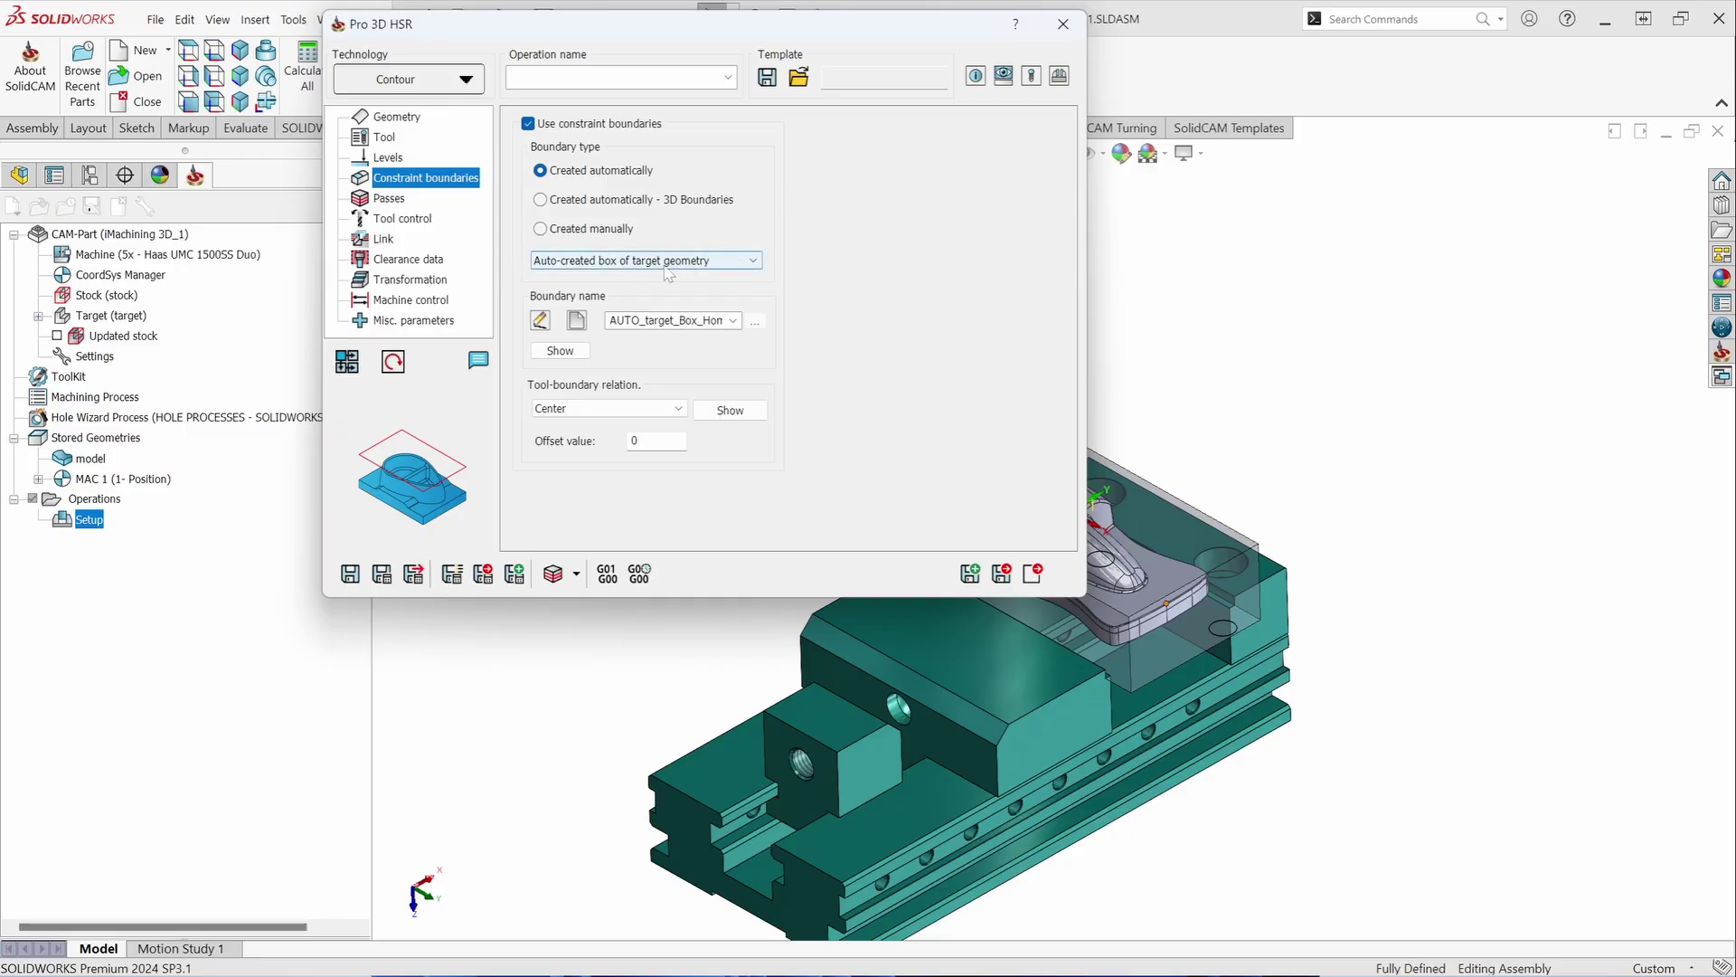
{"action": "left_click", "coordinate": [735, 263]}
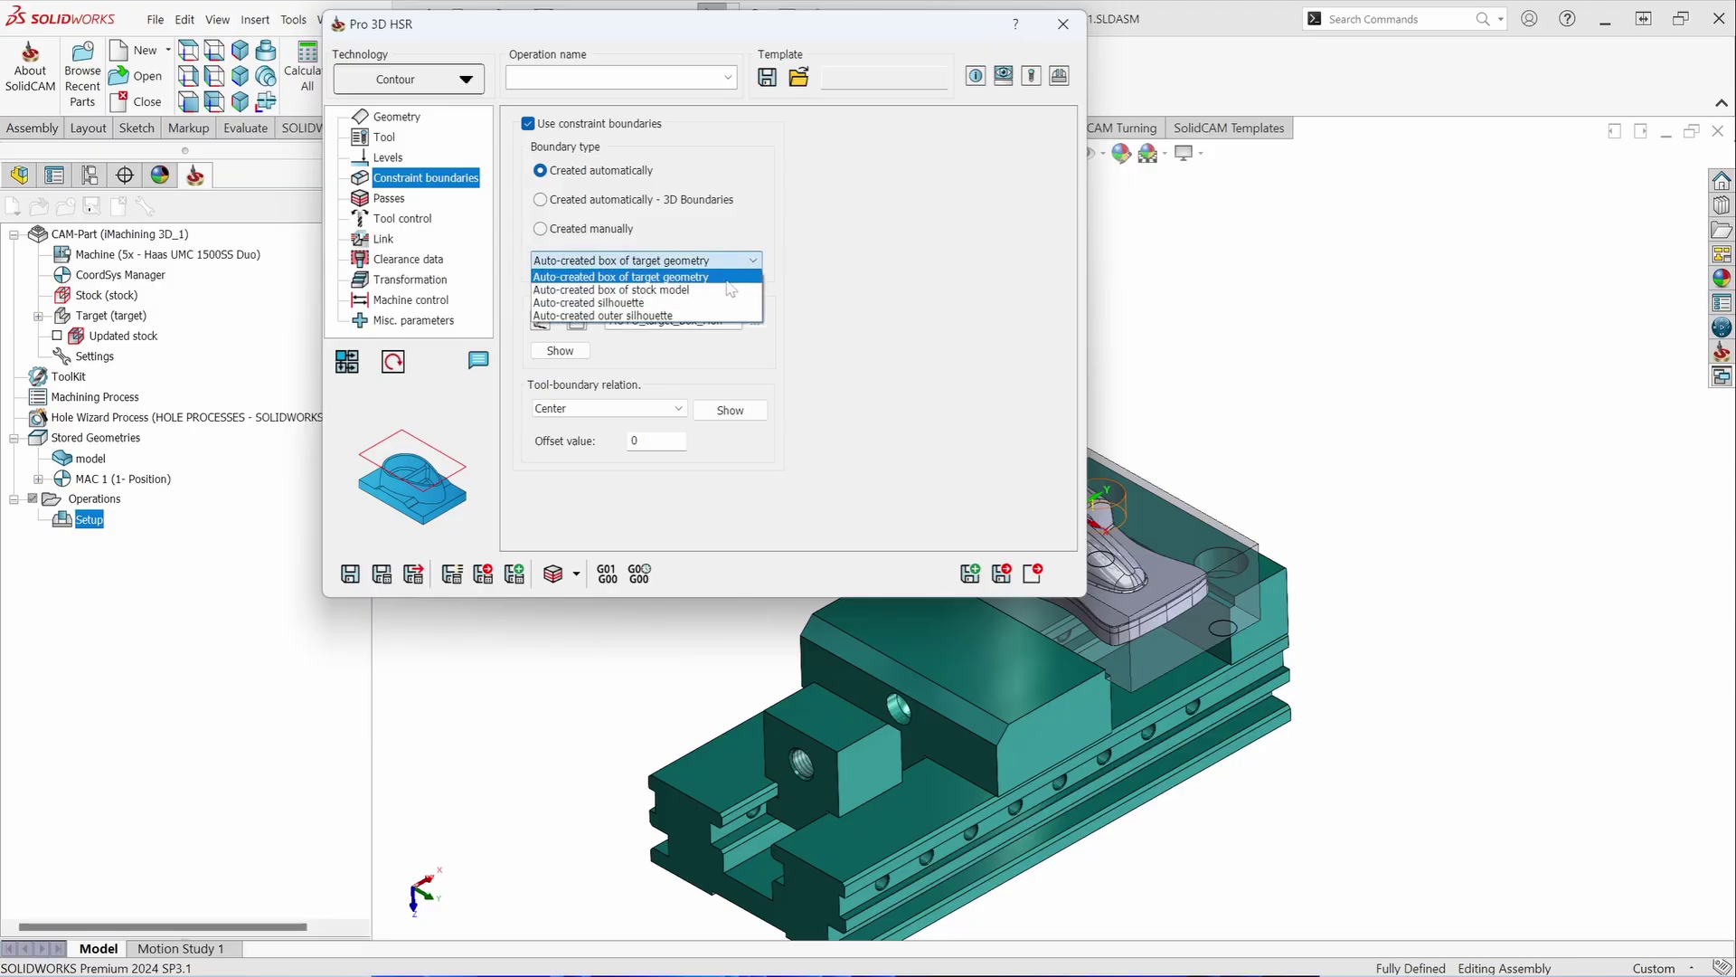
{"action": "left_click", "coordinate": [729, 290]}
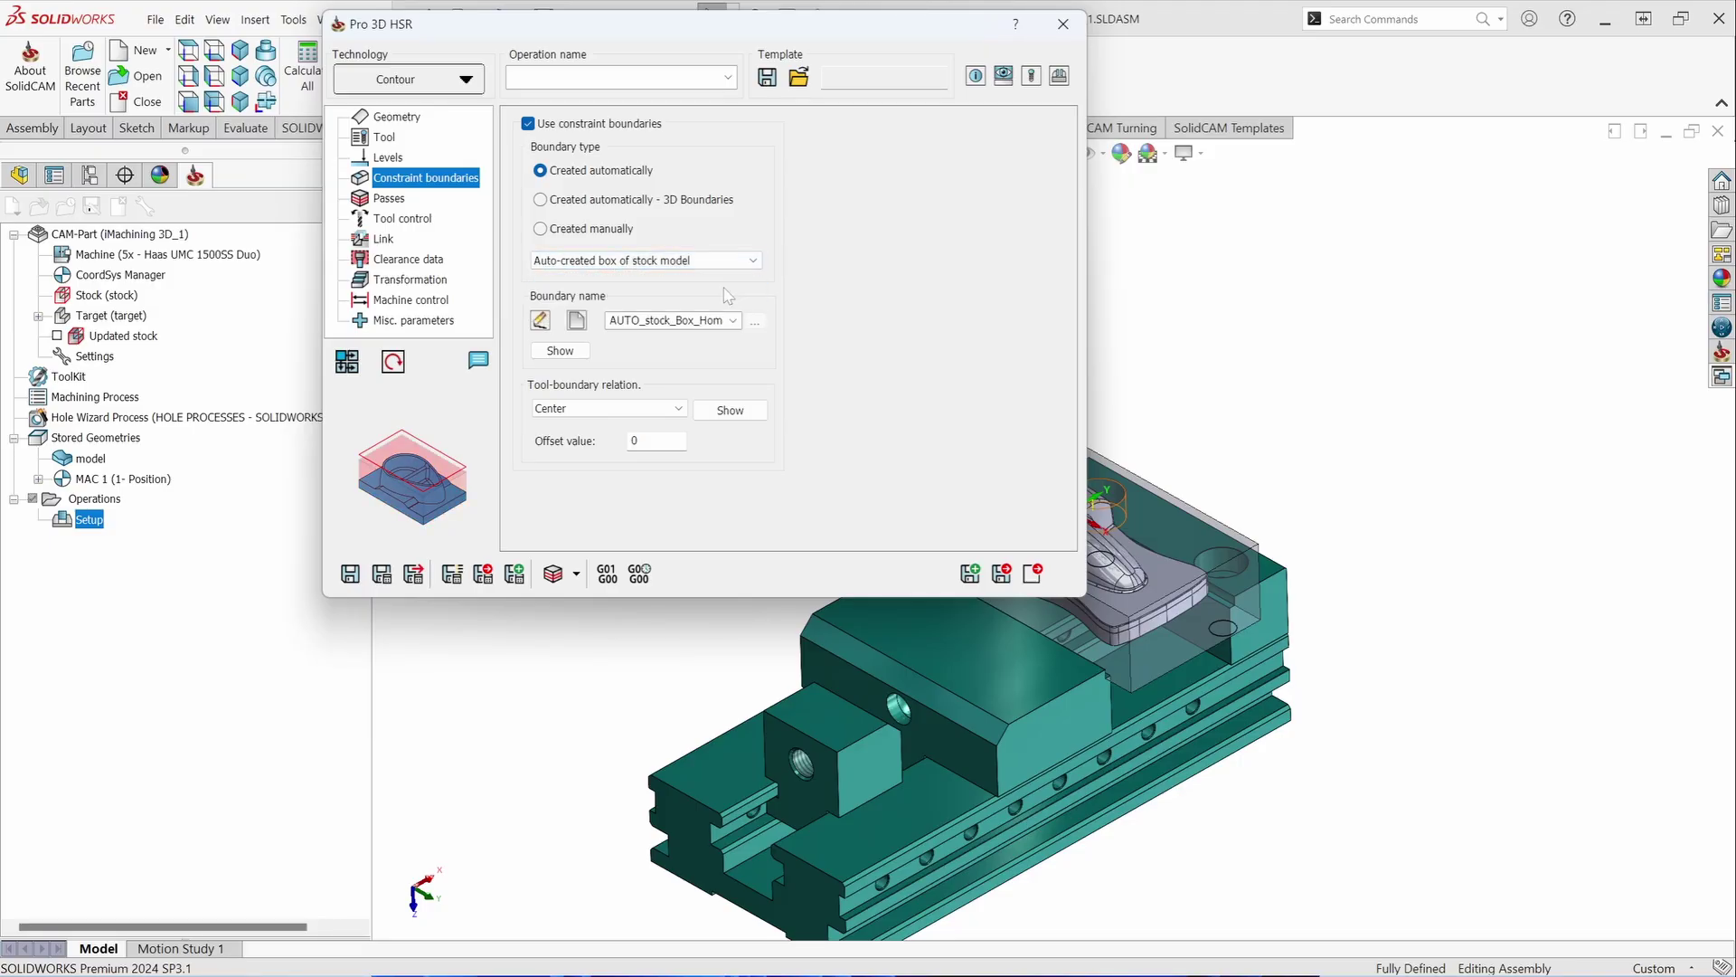
{"action": "left_click", "coordinate": [560, 350]}
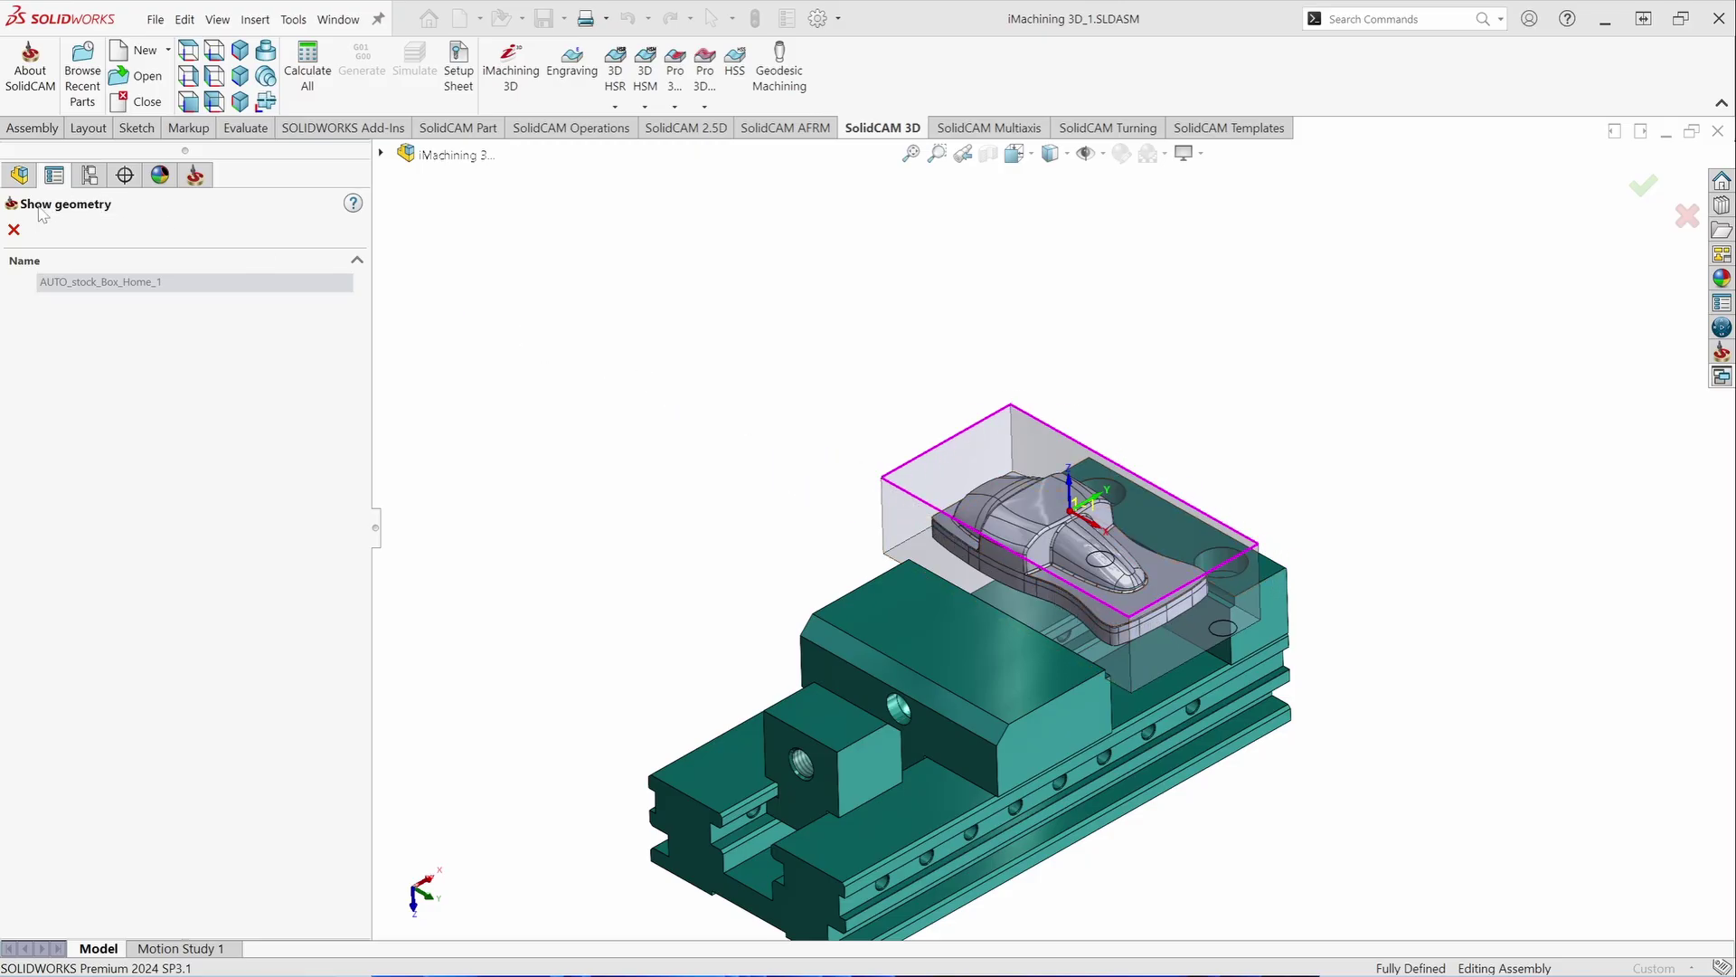
{"action": "left_click", "coordinate": [15, 229]}
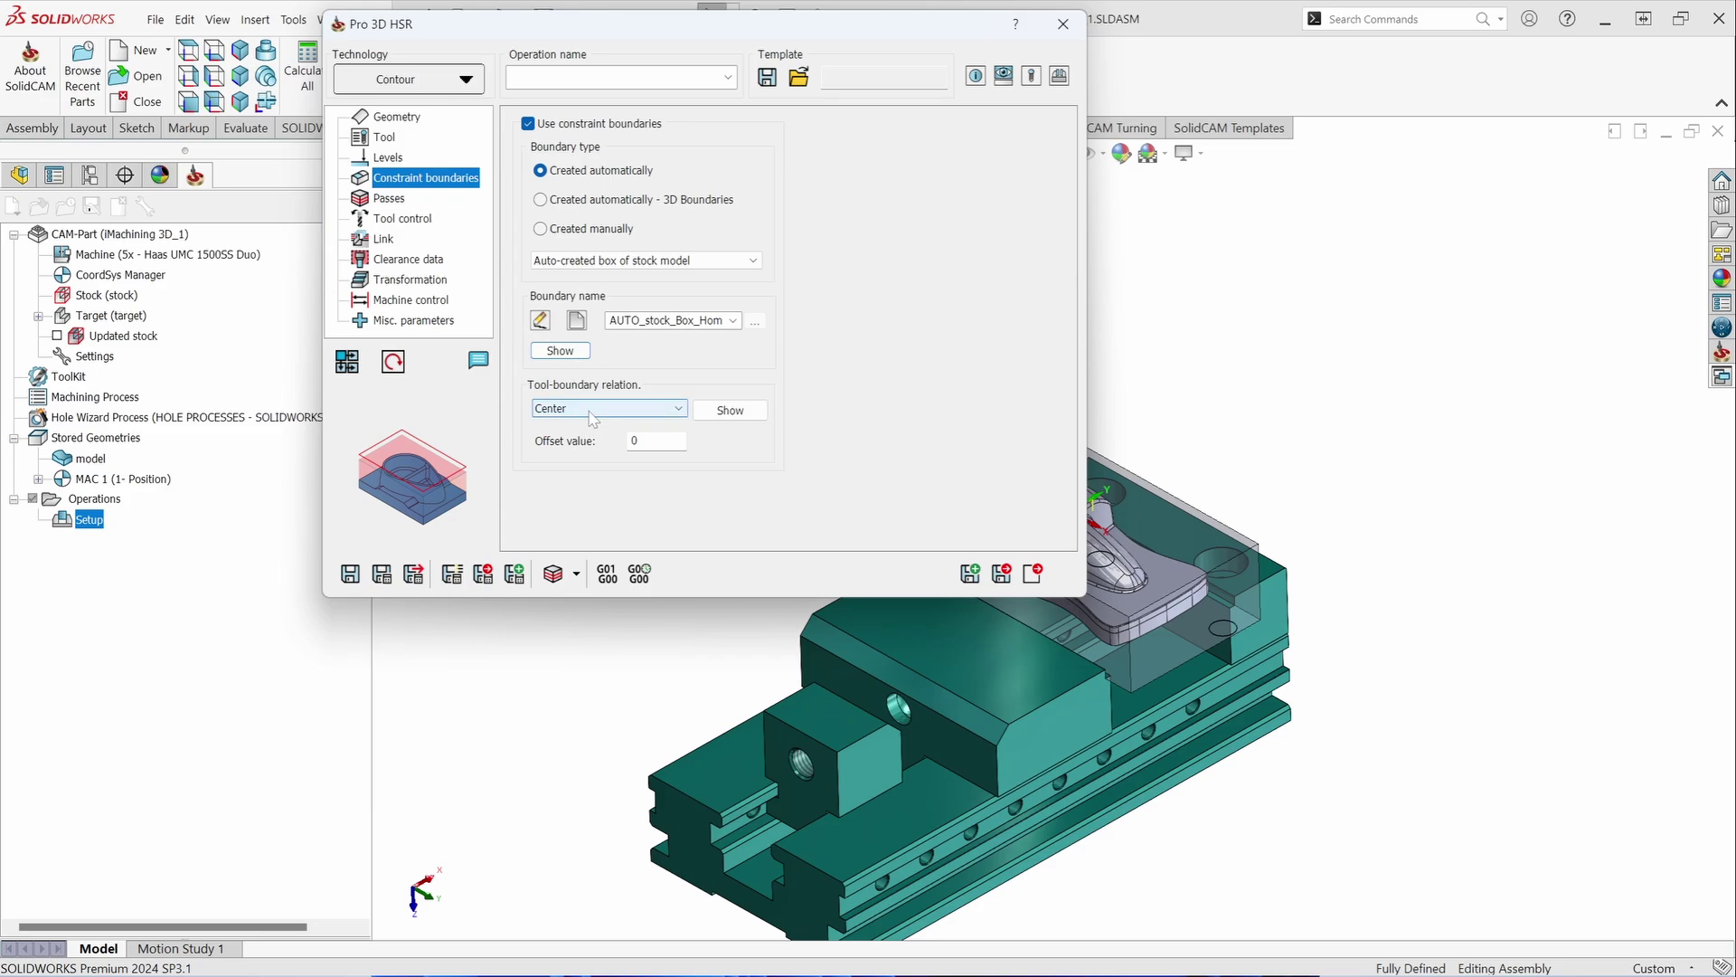
Step: Set the tool-to-boundary relation to External with a 0 offset
{"action": "left_click", "coordinate": [588, 413]}
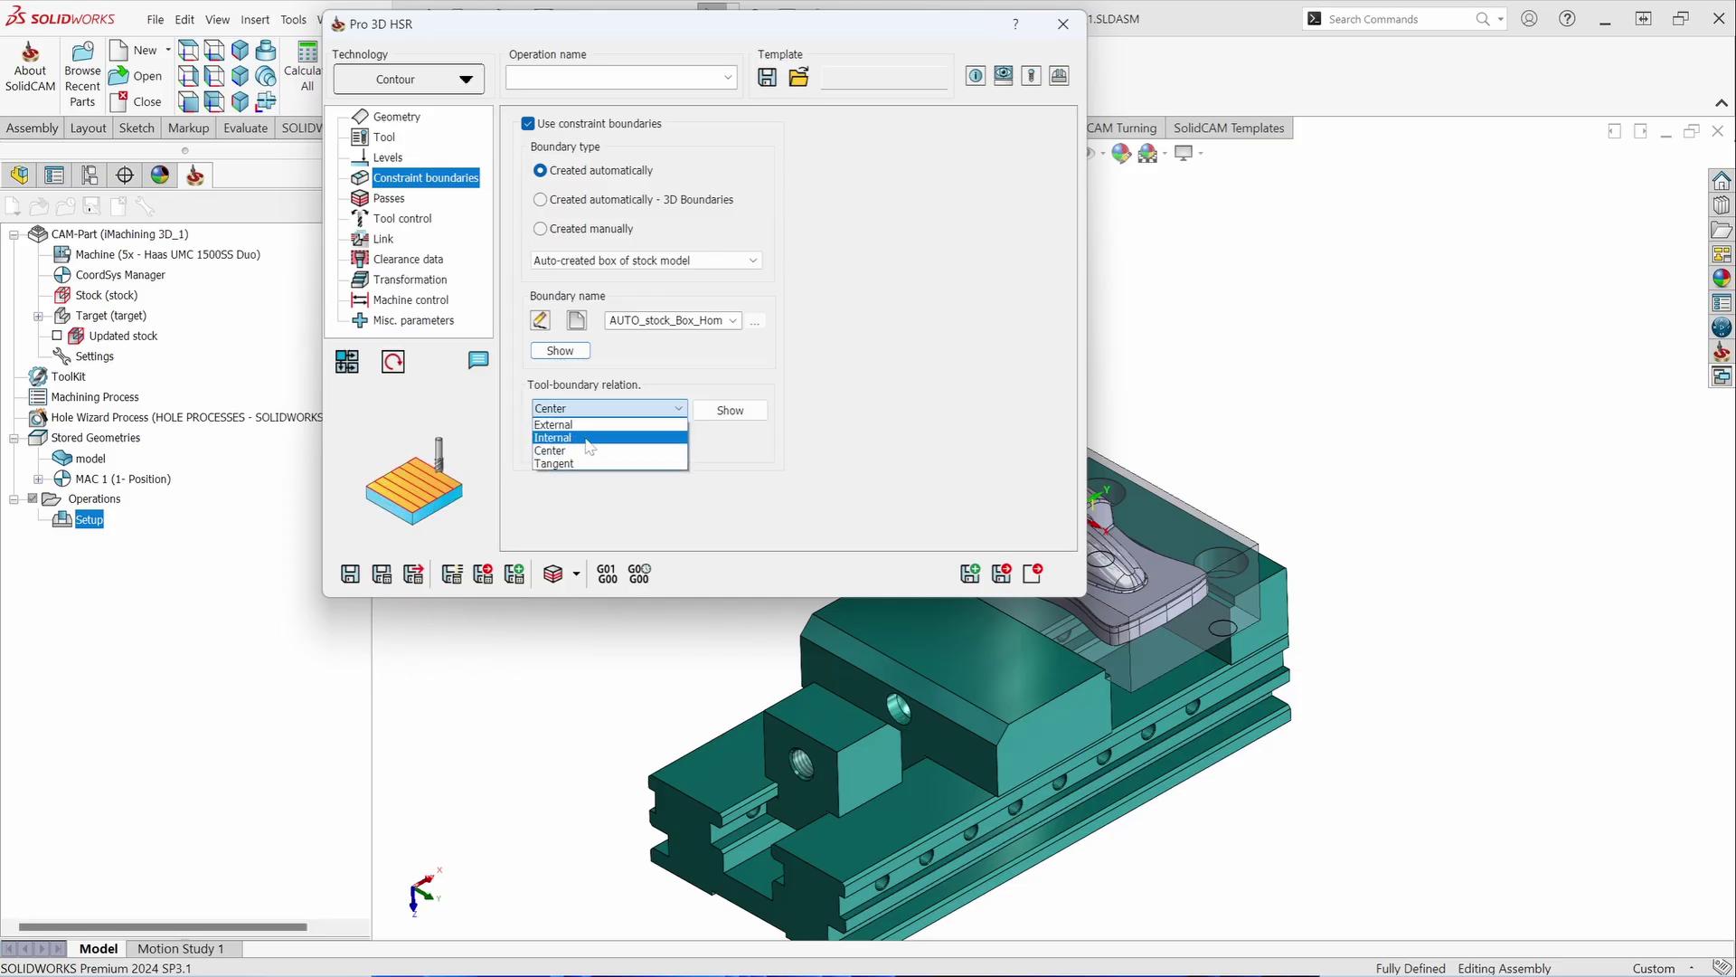
{"action": "left_click", "coordinate": [599, 427]}
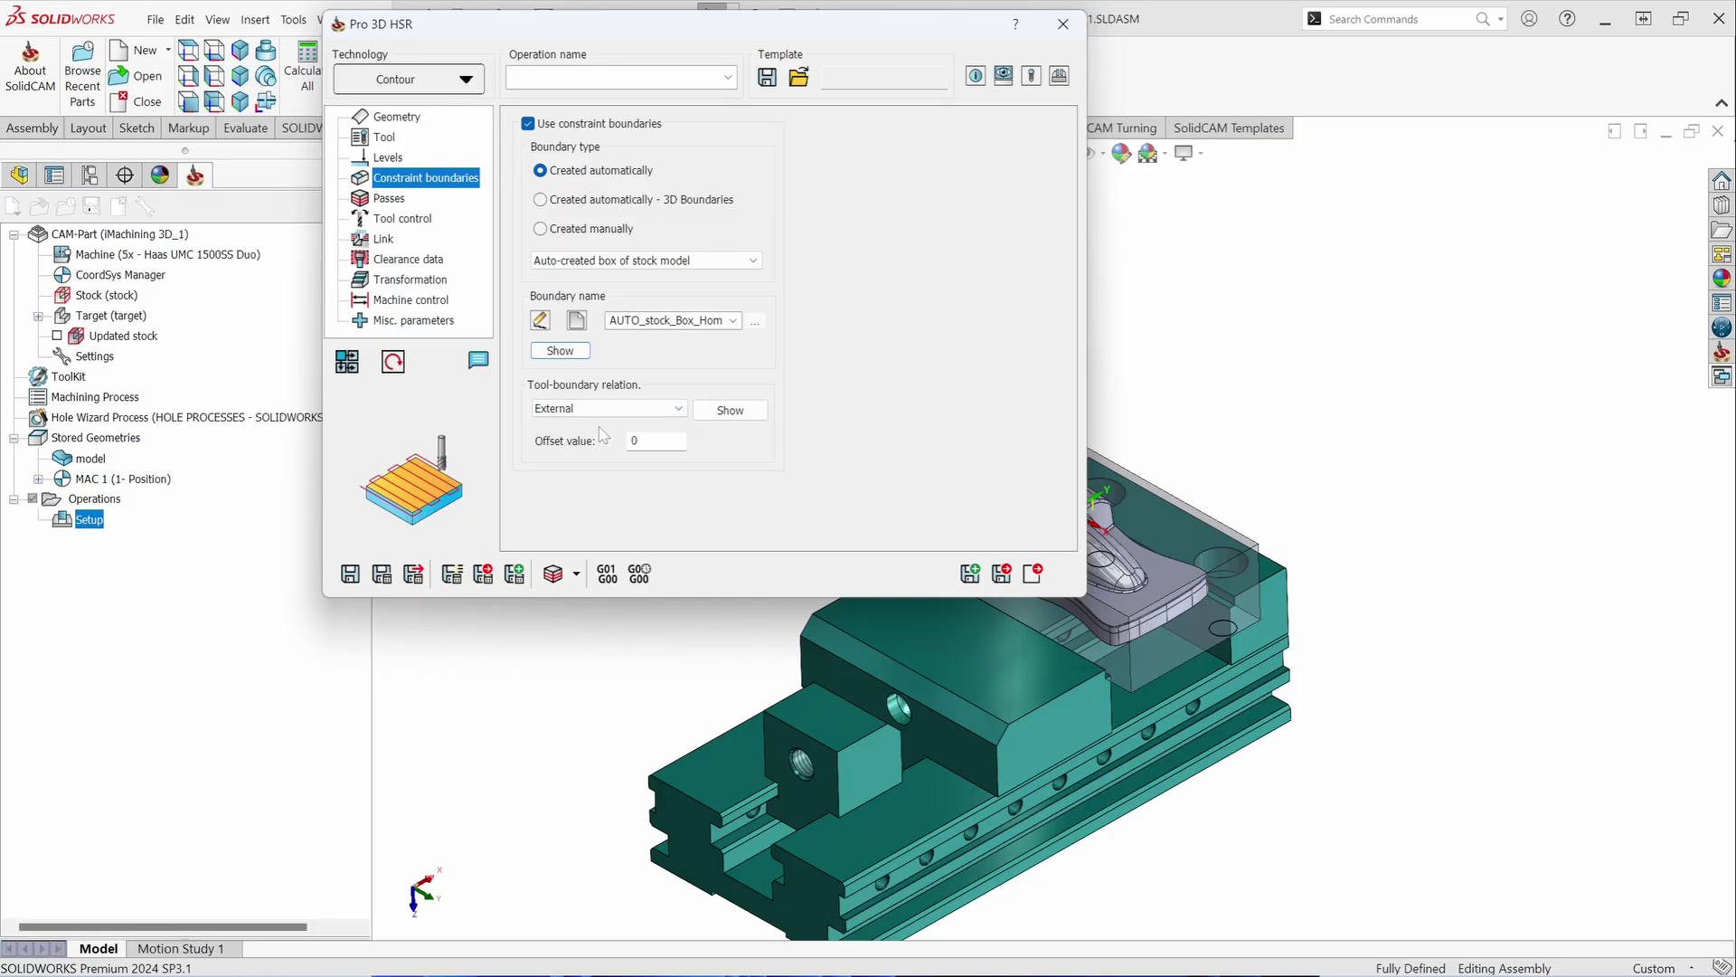
{"action": "double_click", "coordinate": [636, 440]}
Step: Set the step down to 0.15 and calculate the Pro_Cntr_target contour toolpath
{"action": "left_click", "coordinate": [390, 199]}
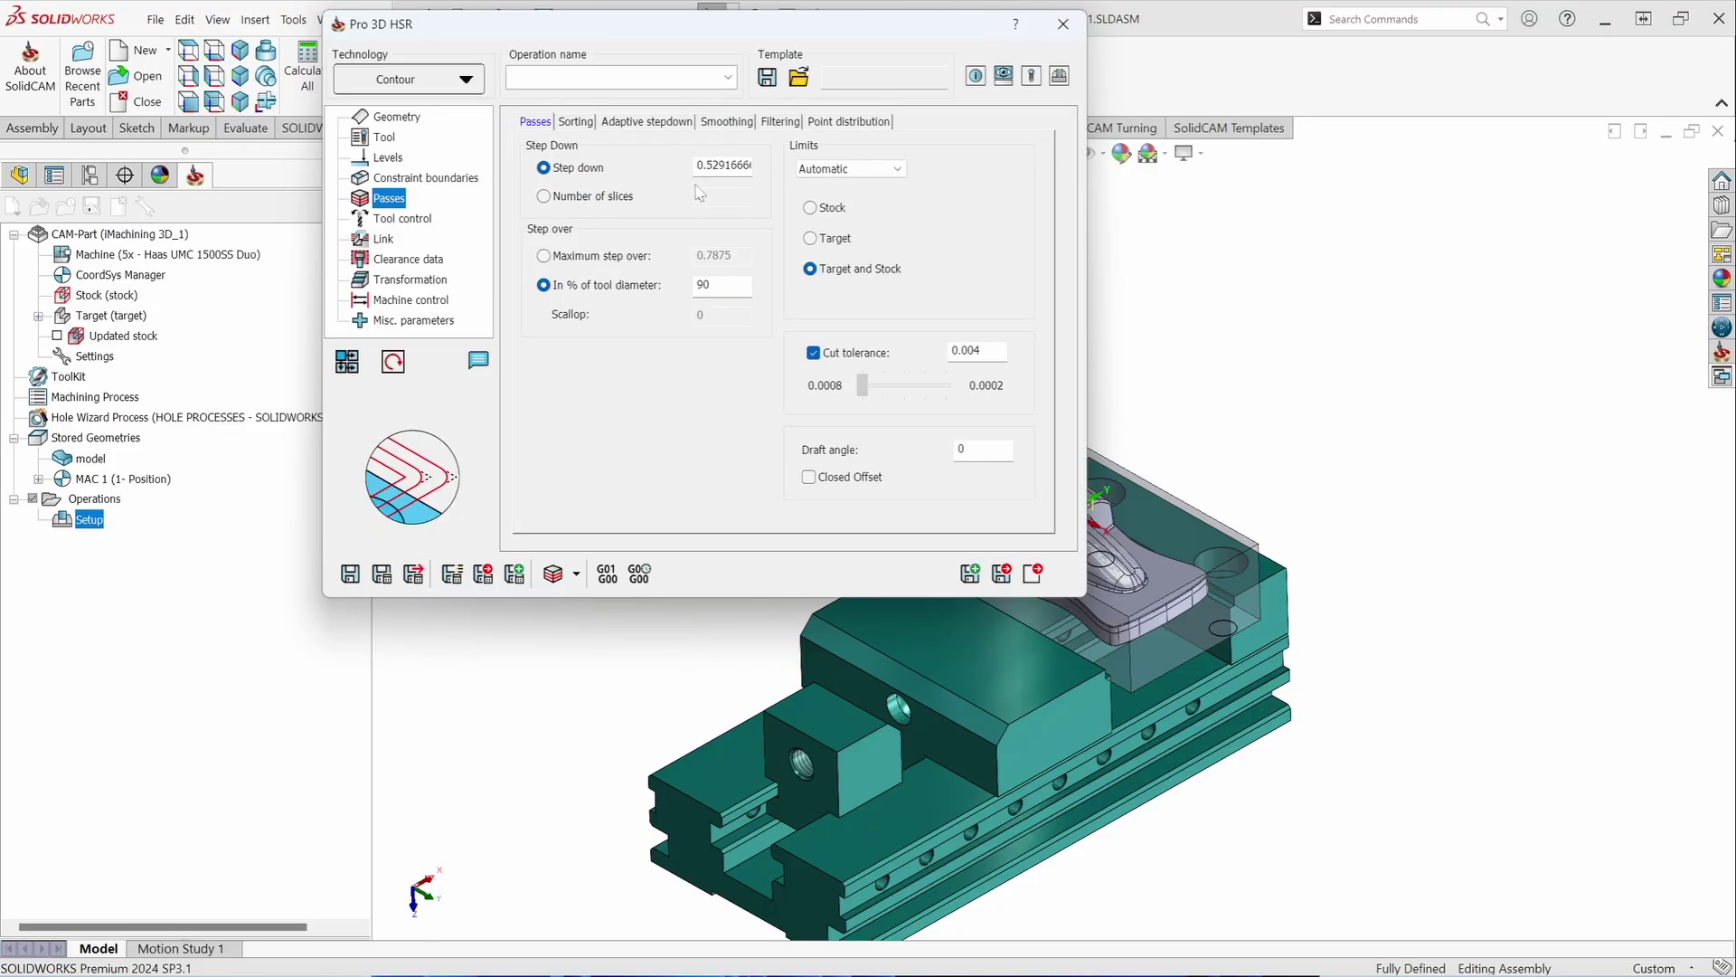
{"action": "double_click", "coordinate": [721, 164]}
{"action": "type", "text": ".150"}
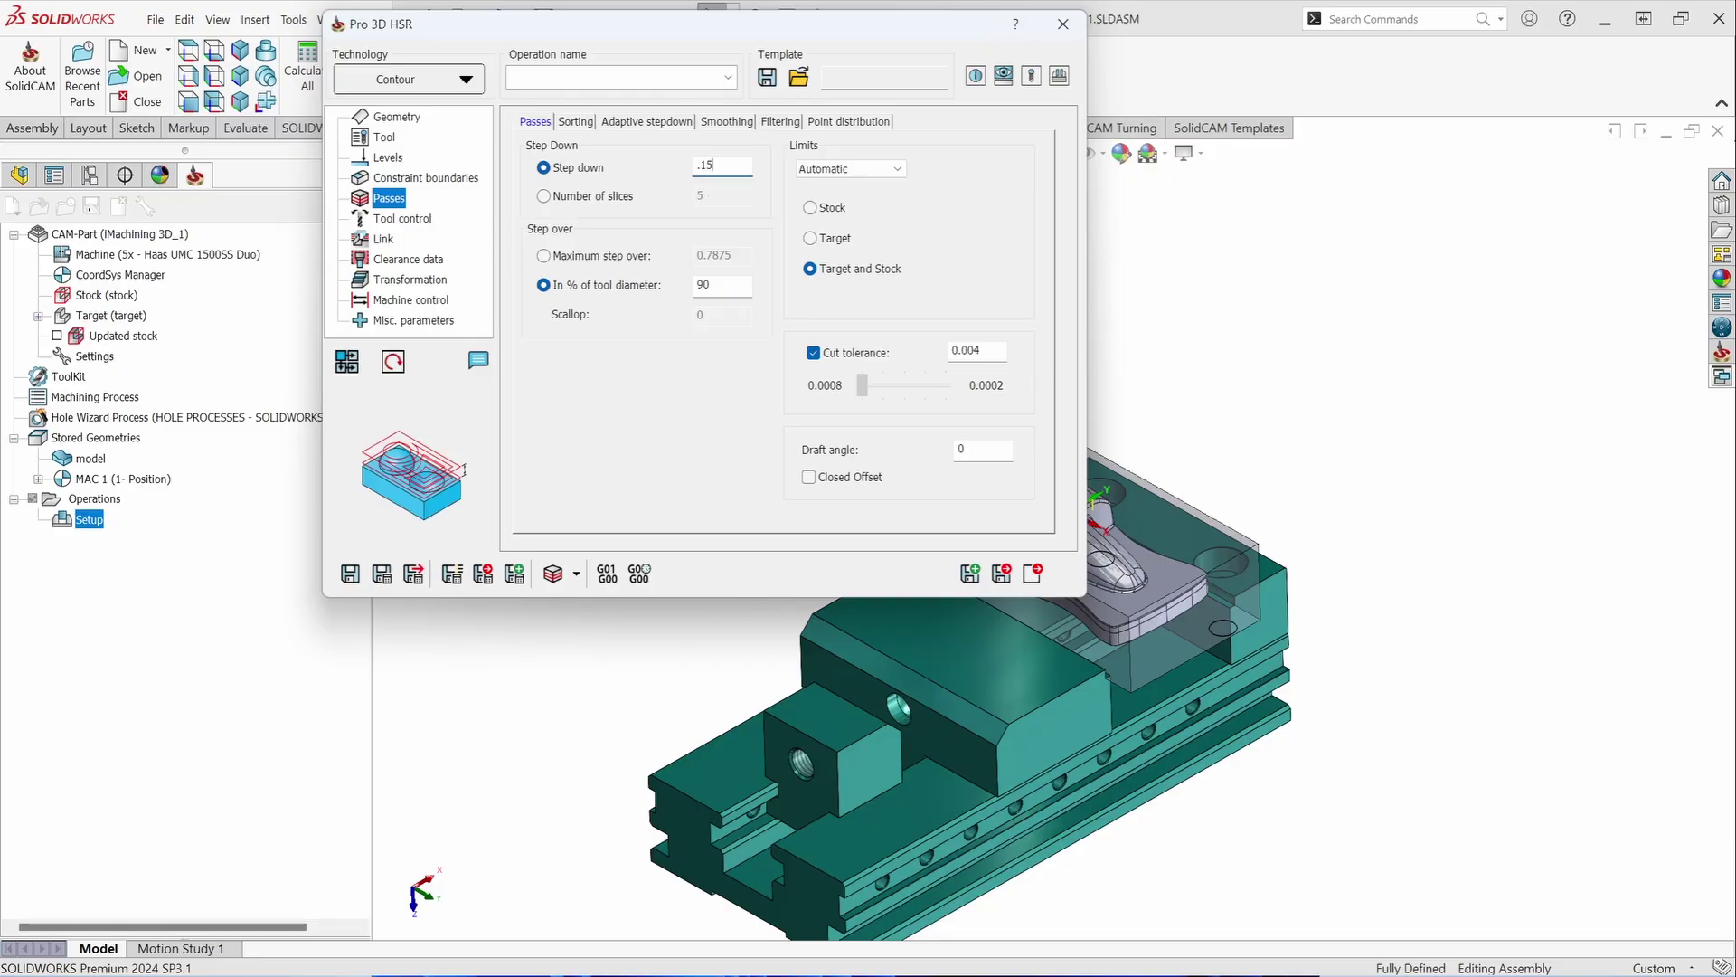
{"action": "left_click", "coordinate": [381, 575]}
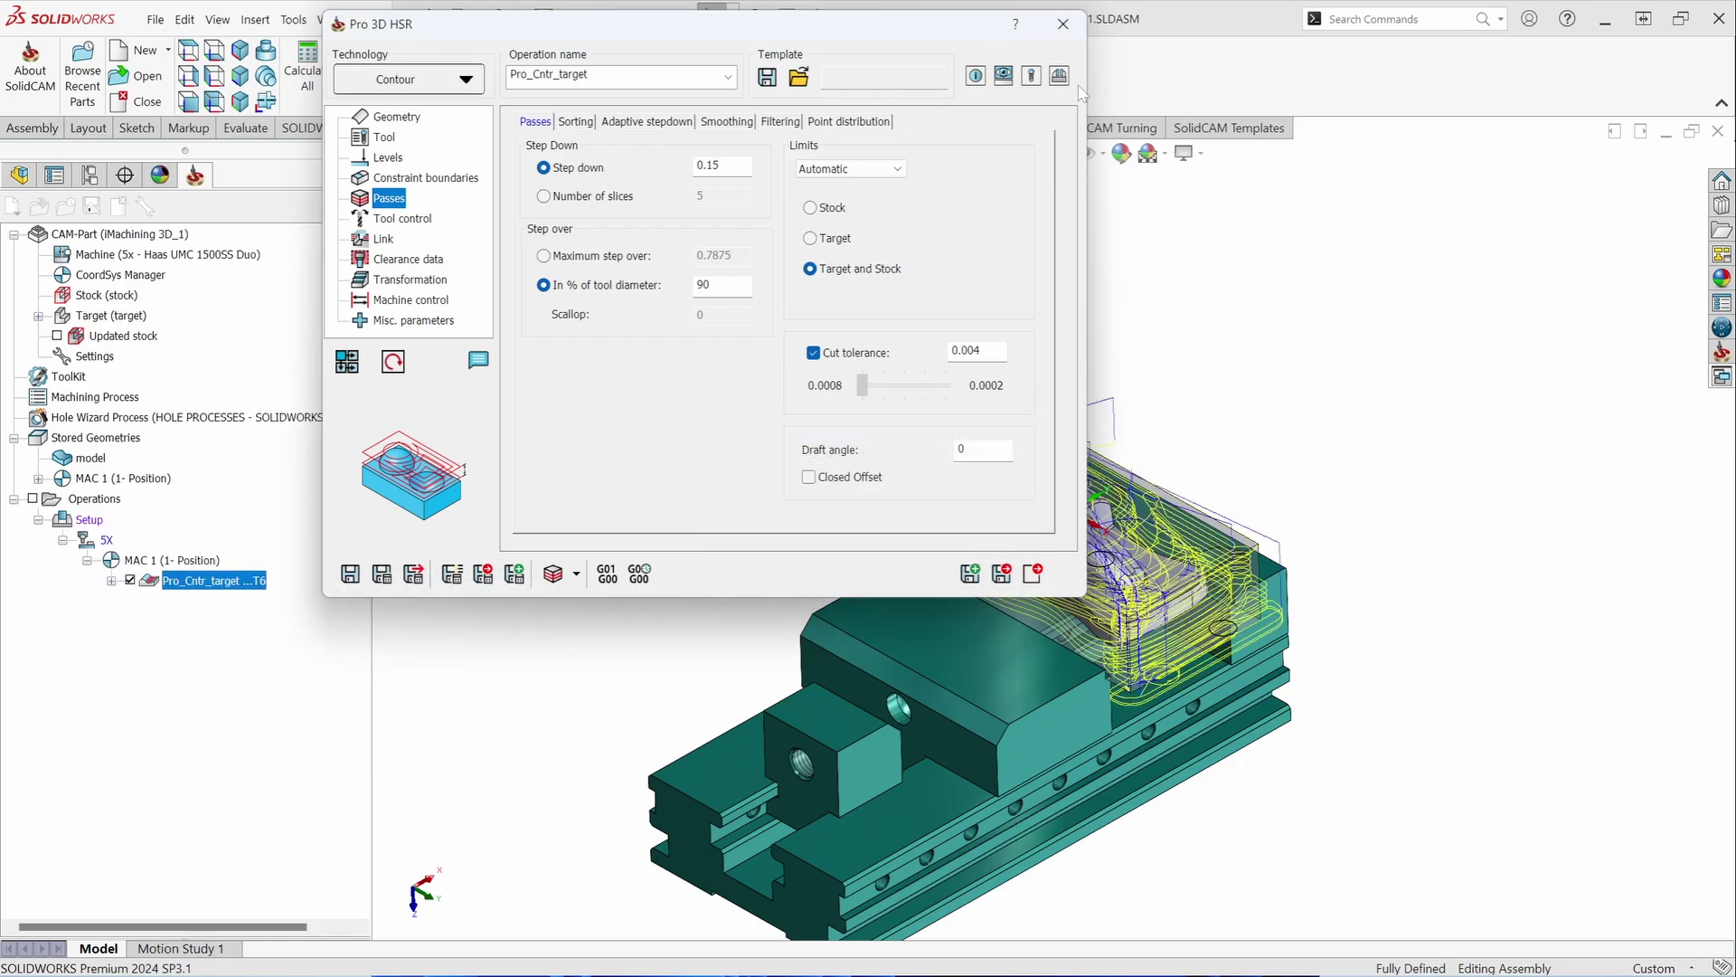
{"action": "left_click", "coordinate": [1064, 23]}
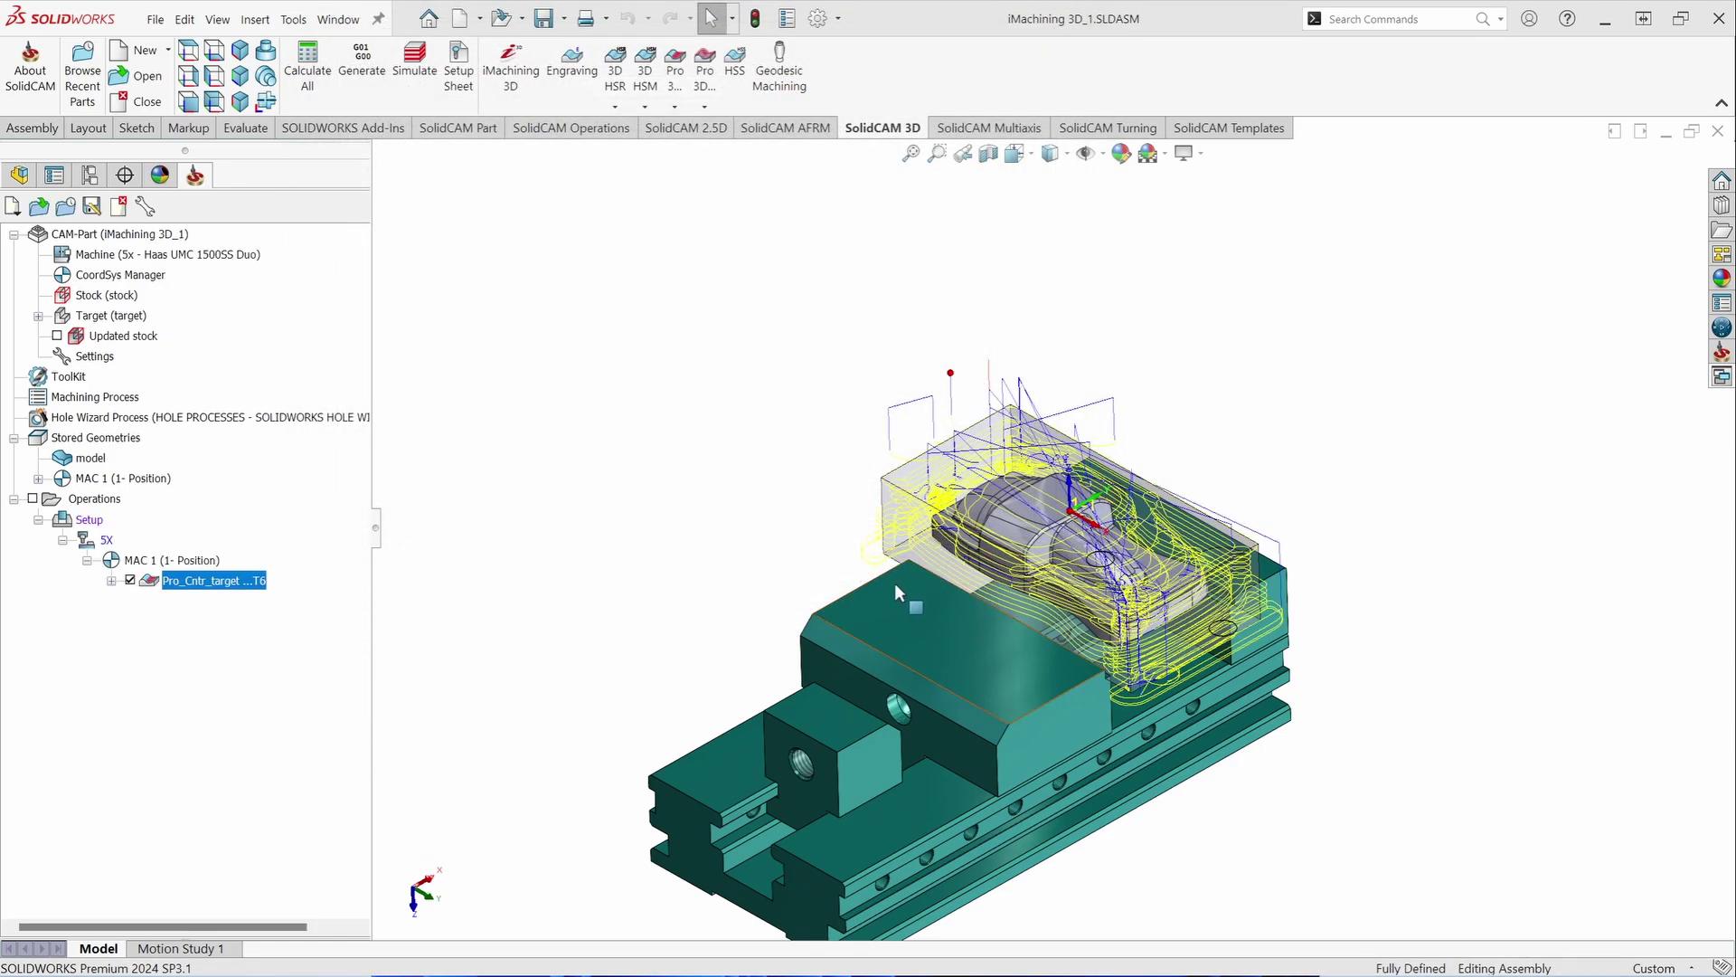
{"action": "scroll", "coordinate": [1067, 624], "scroll_direction": "down", "scroll_amount": 5}
{"action": "scroll", "coordinate": [1065, 624], "scroll_direction": "up", "scroll_amount": 3}
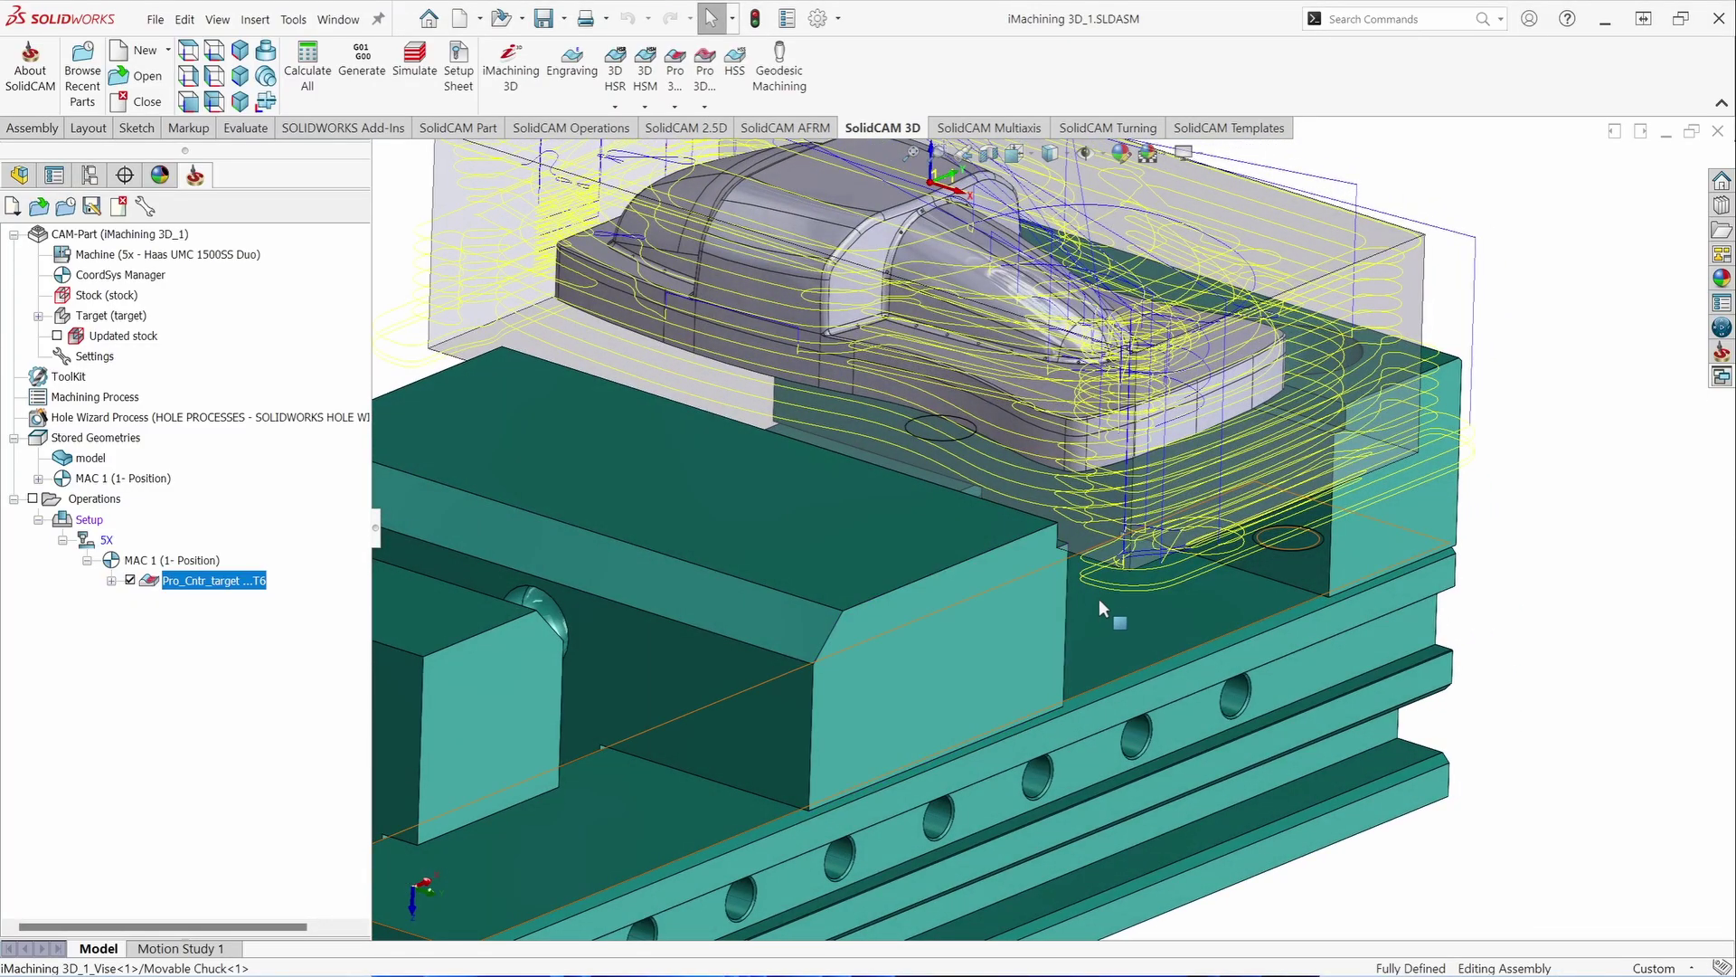
{"action": "mouse_move", "coordinate": [1100, 579]}
{"action": "middle_mouse_down"}
{"action": "mouse_move", "coordinate": [1049, 601]}
{"action": "mouse_move", "coordinate": [1092, 586]}
{"action": "middle_mouse_up"}
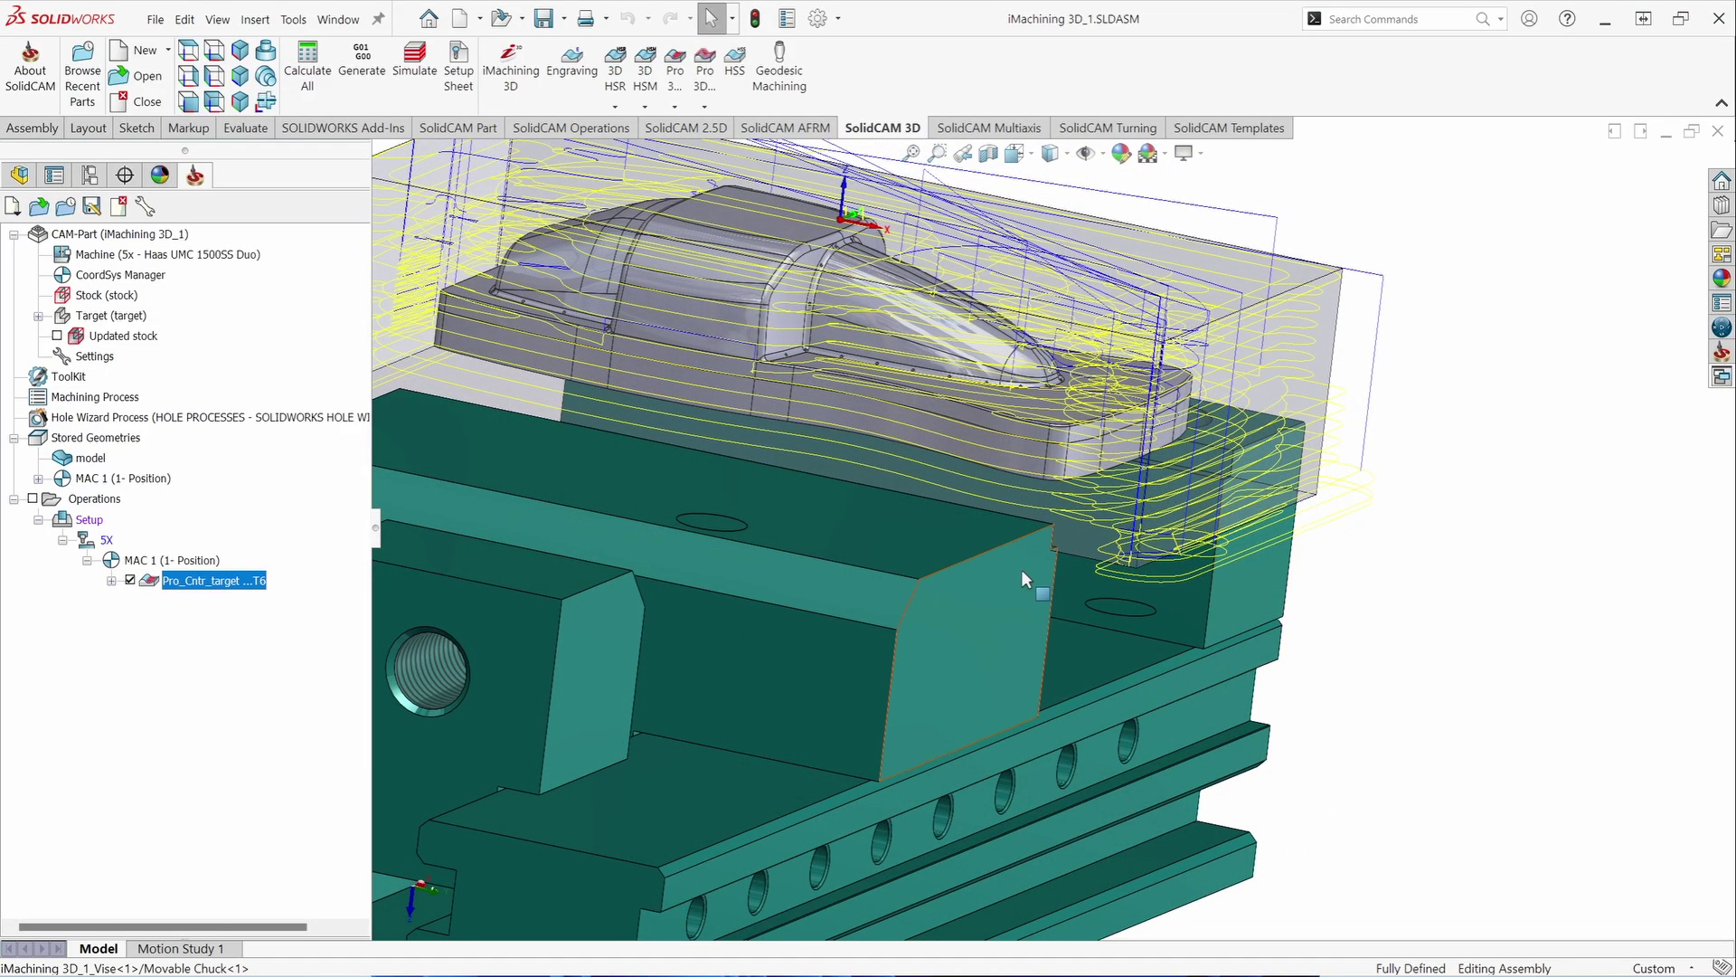
{"action": "scroll", "coordinate": [994, 519], "scroll_direction": "up", "scroll_amount": 6}
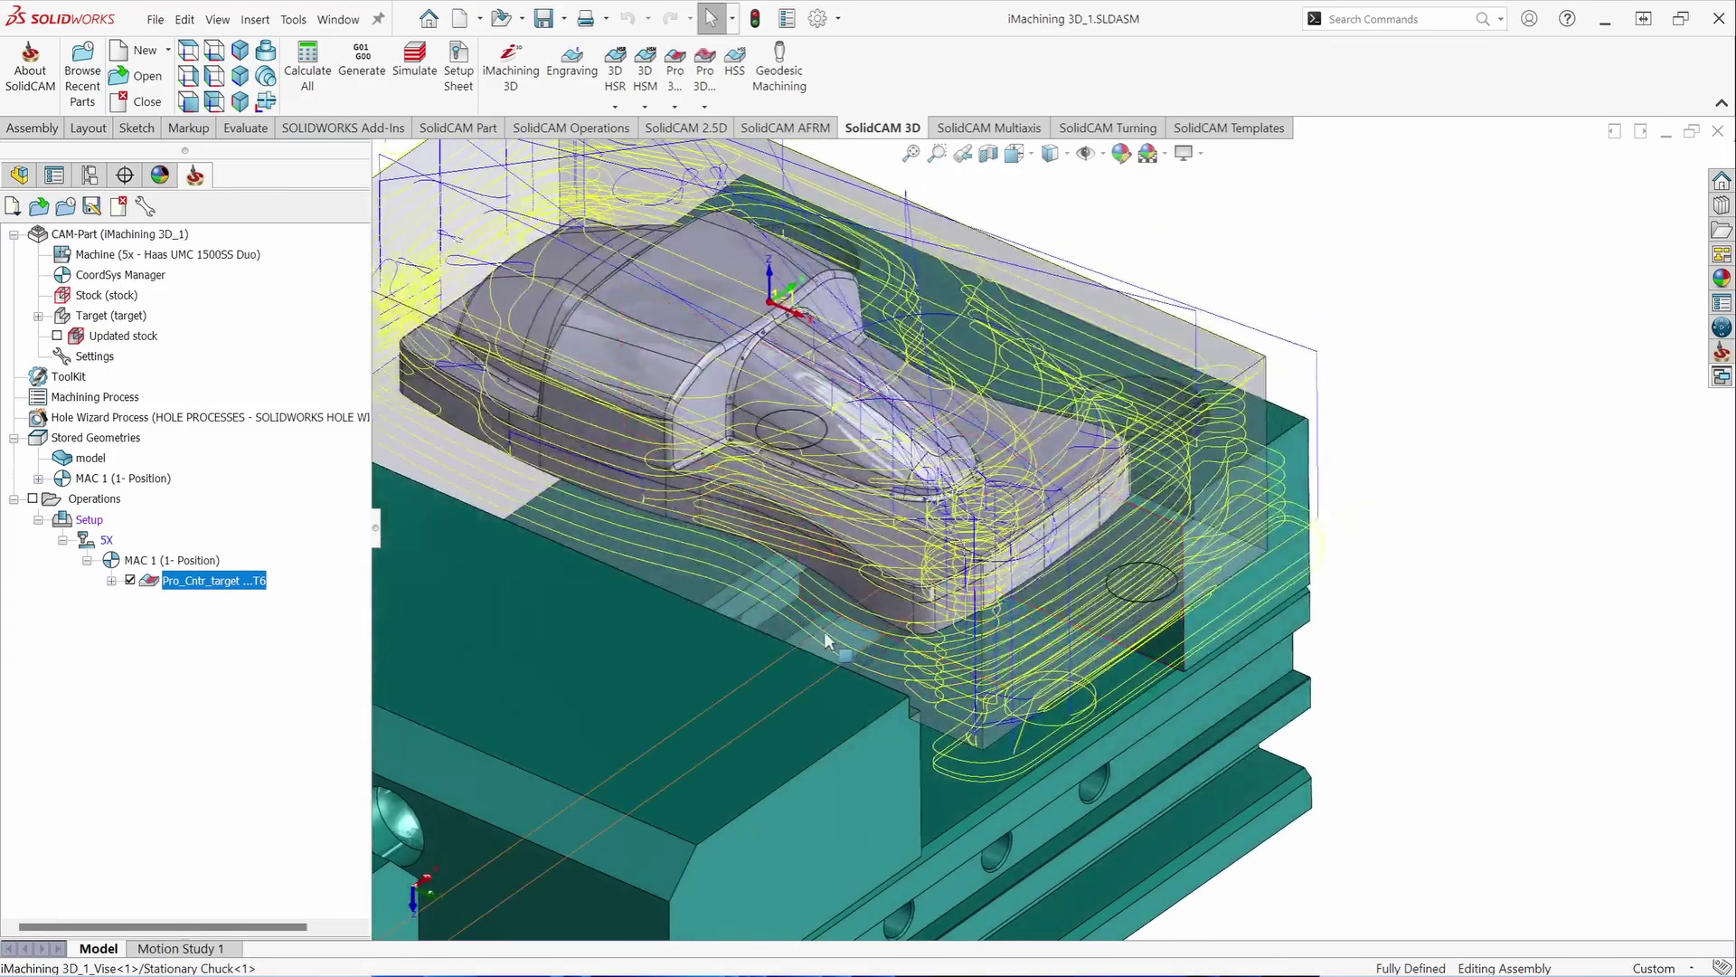
{"action": "scroll", "coordinate": [729, 515], "scroll_direction": "down", "scroll_amount": 4}
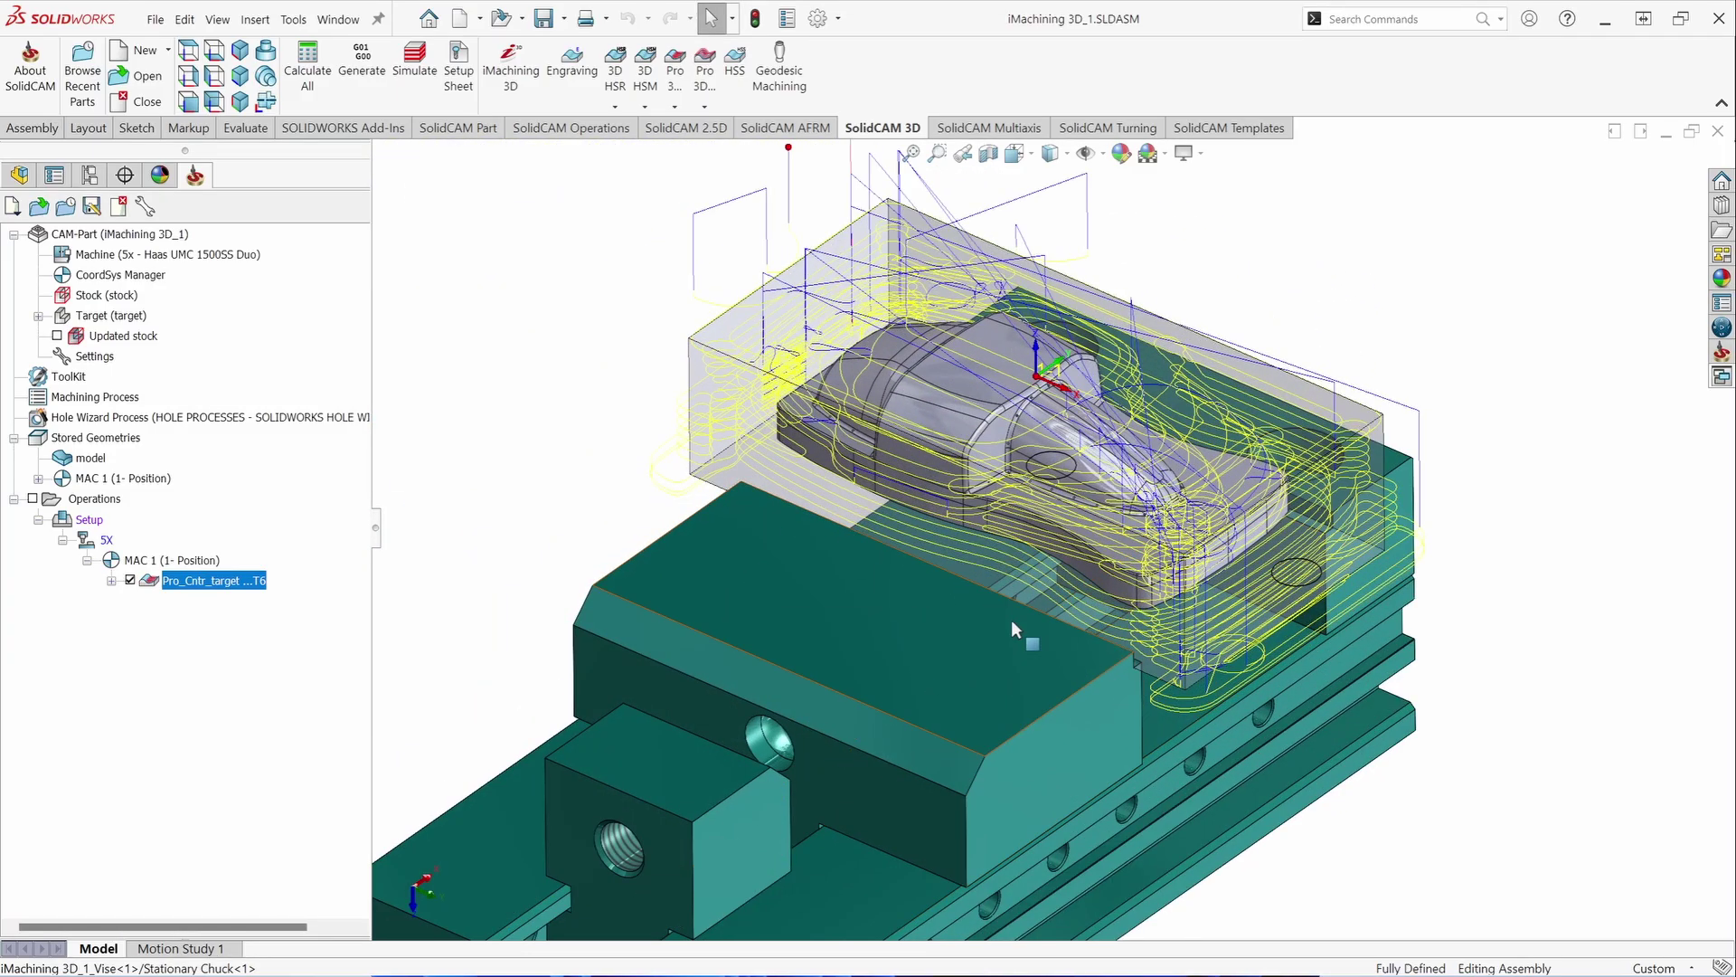
Step: Reopen Pro_Cntr_target and recalculate its toolpath
{"action": "double_click", "coordinate": [217, 582]}
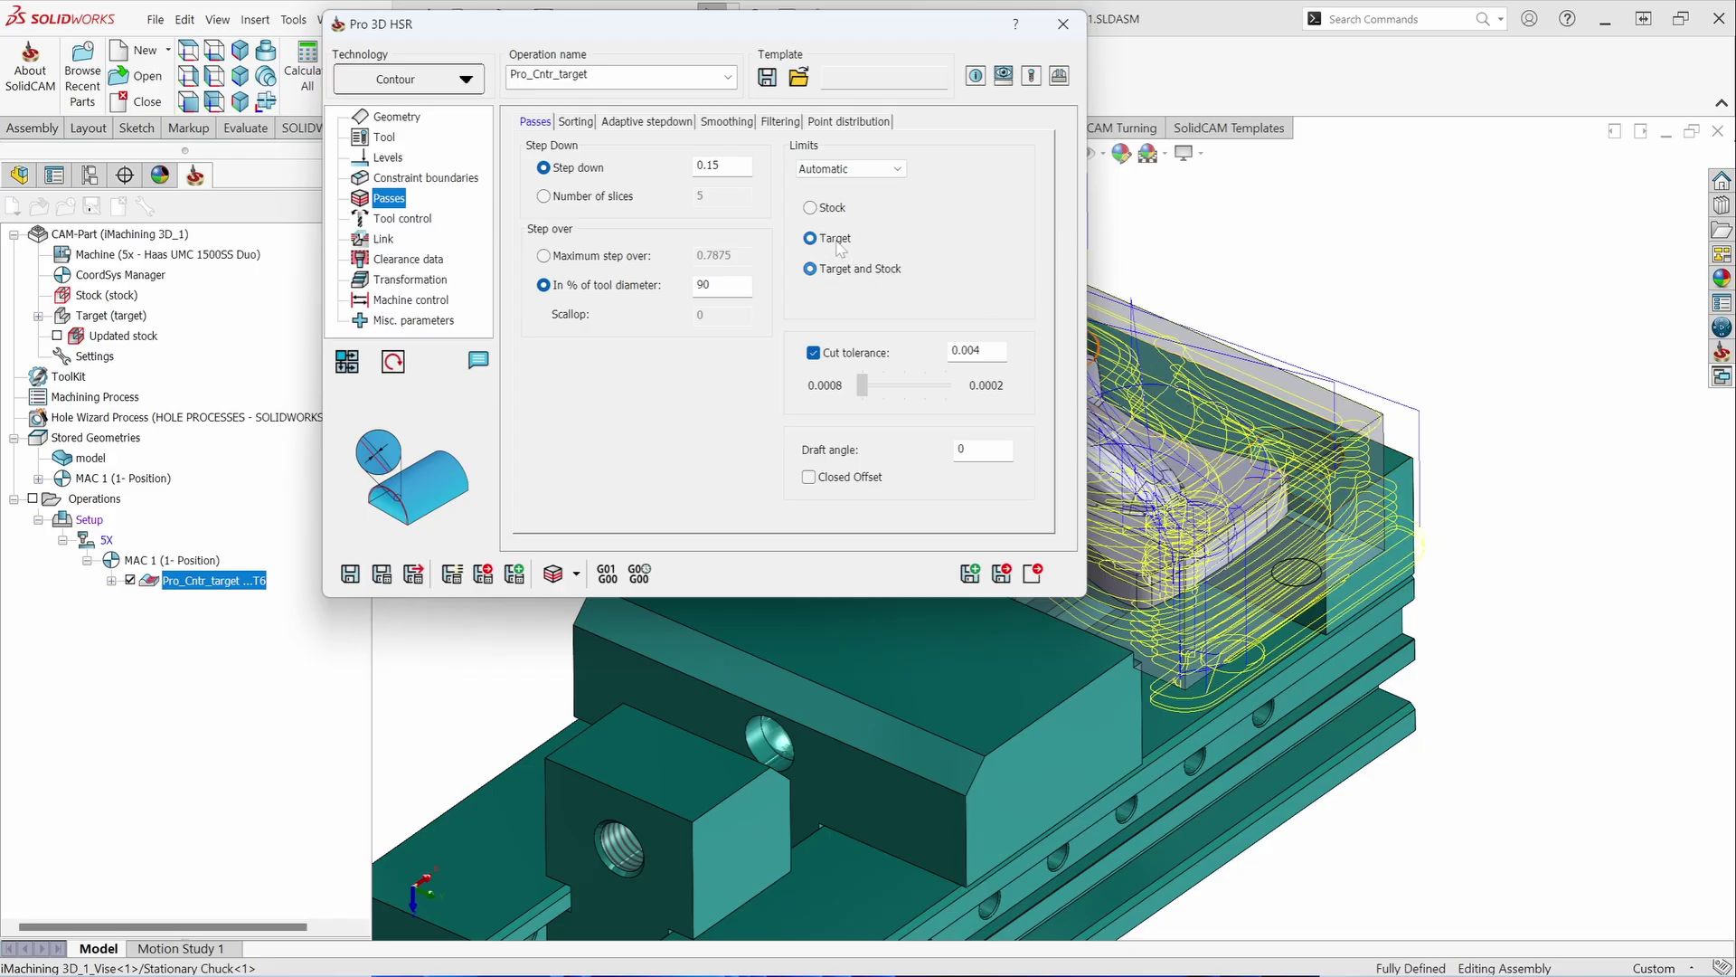
{"action": "left_click", "coordinate": [383, 575]}
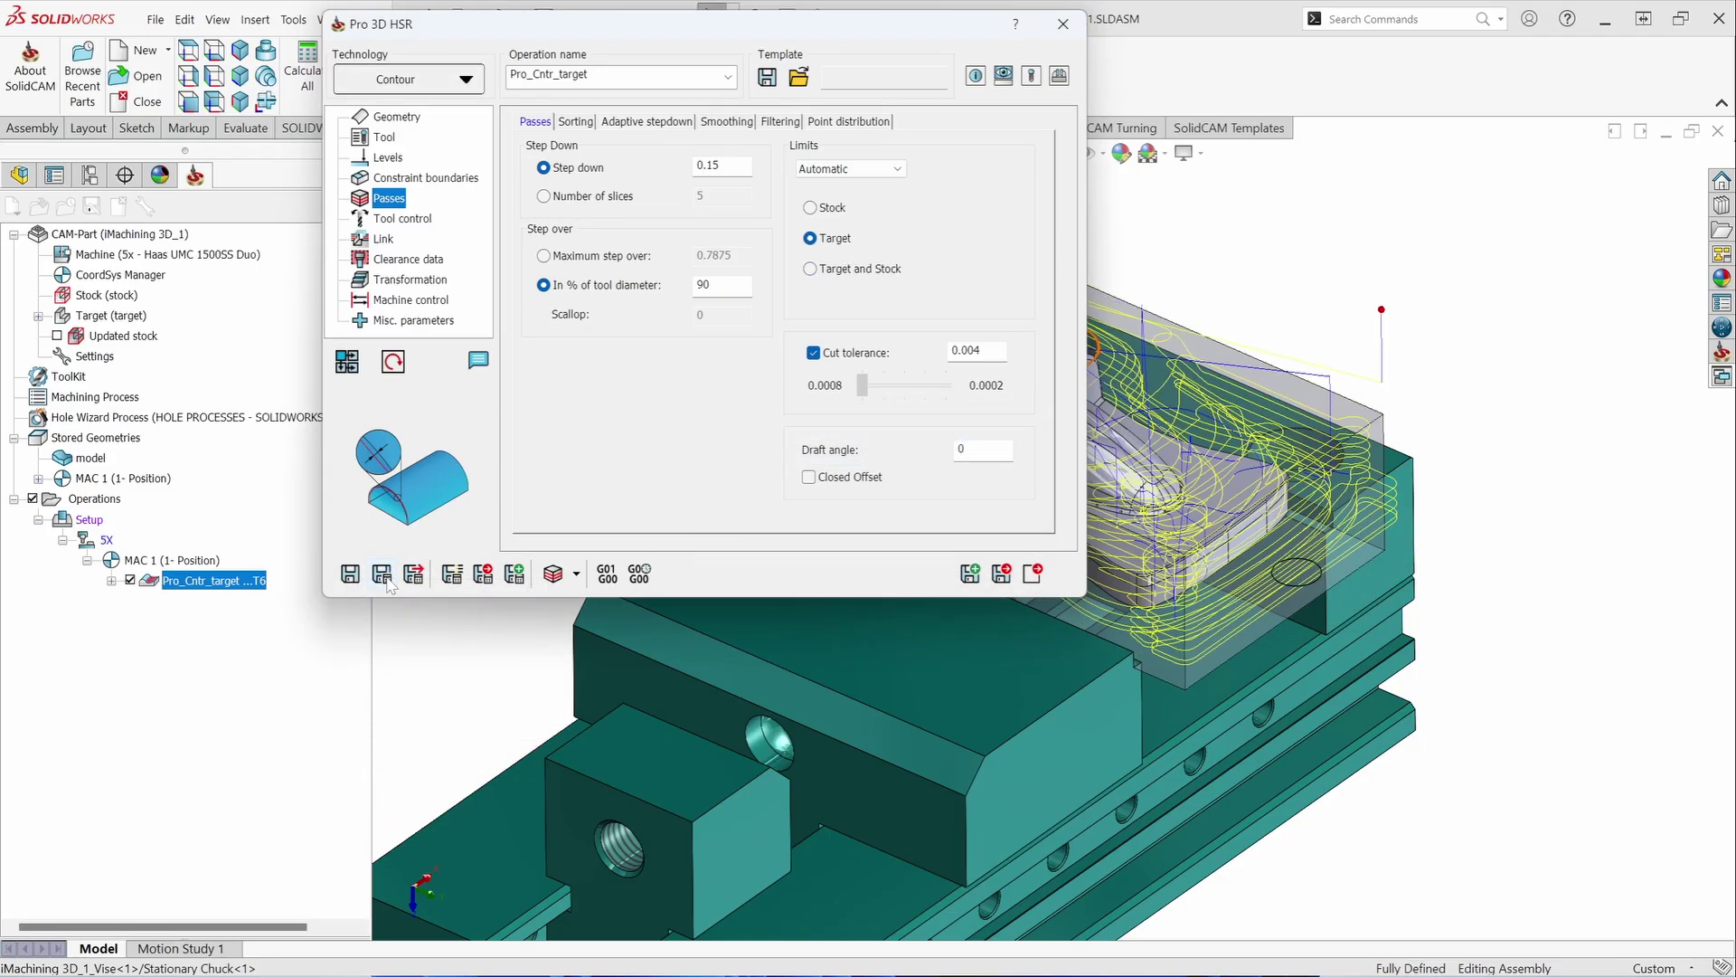
{"action": "middle_click_drag", "start_coordinate": [1122, 723], "coordinate": [1291, 367]}
Step: Try User-defined machining limits, then set Limits back to Automatic
{"action": "left_click", "coordinate": [850, 169]}
{"action": "left_click", "coordinate": [876, 203]}
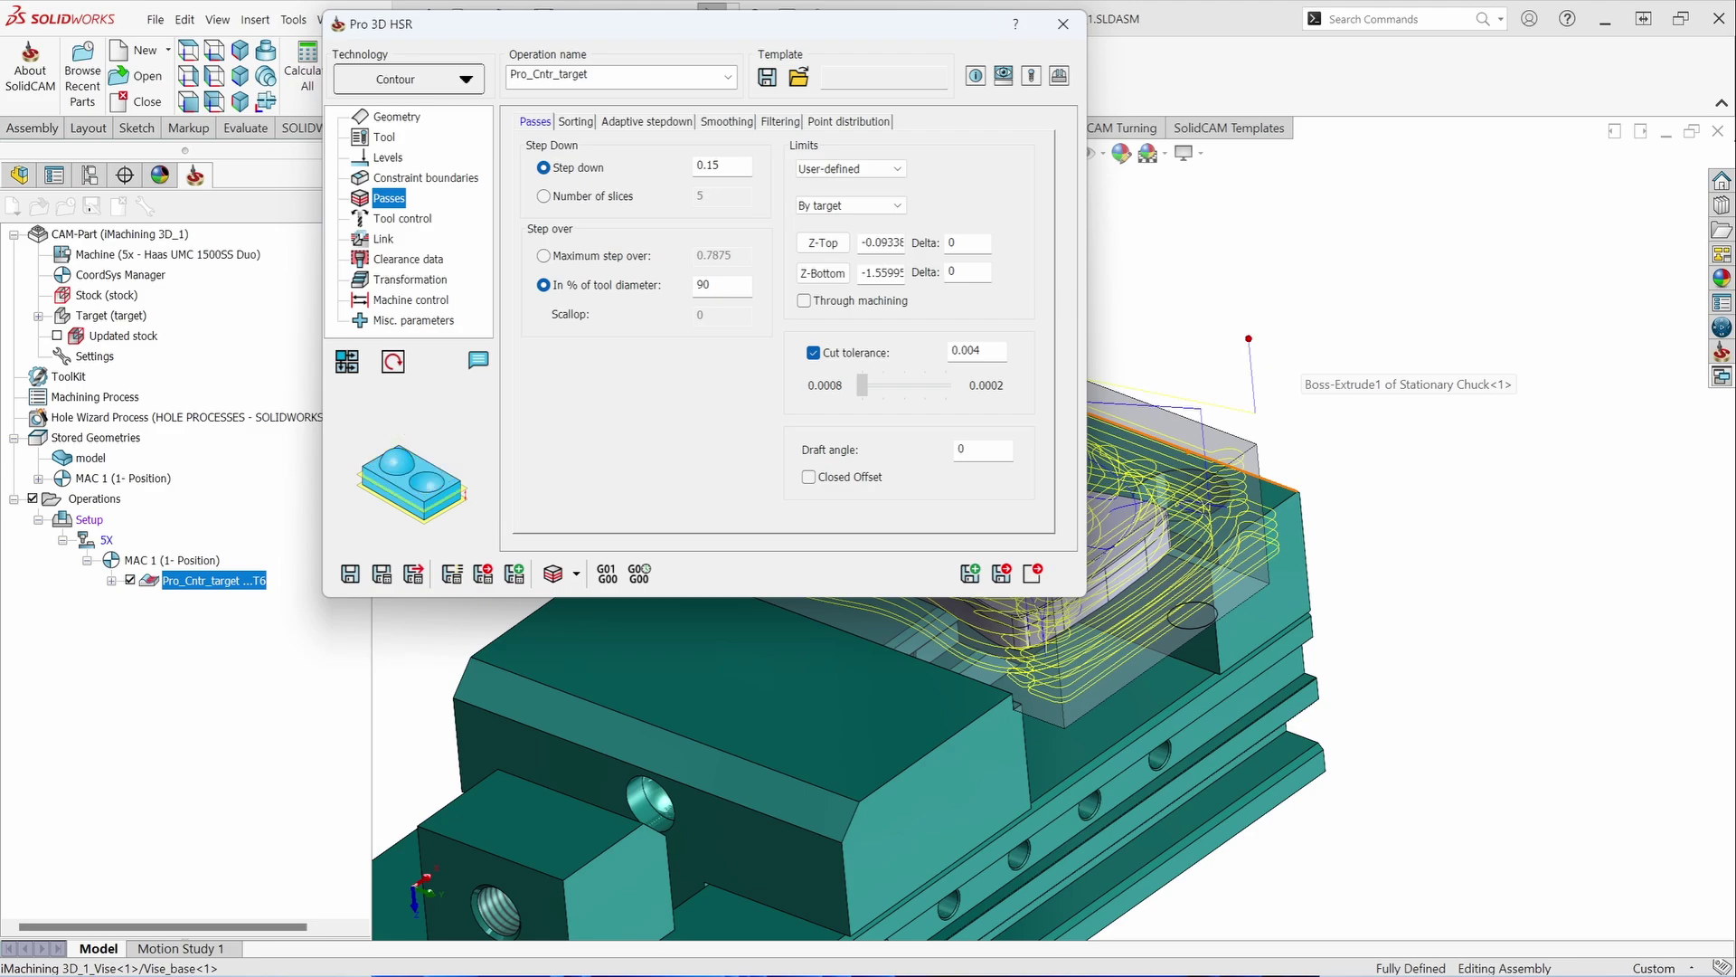
{"action": "left_click", "coordinate": [895, 169]}
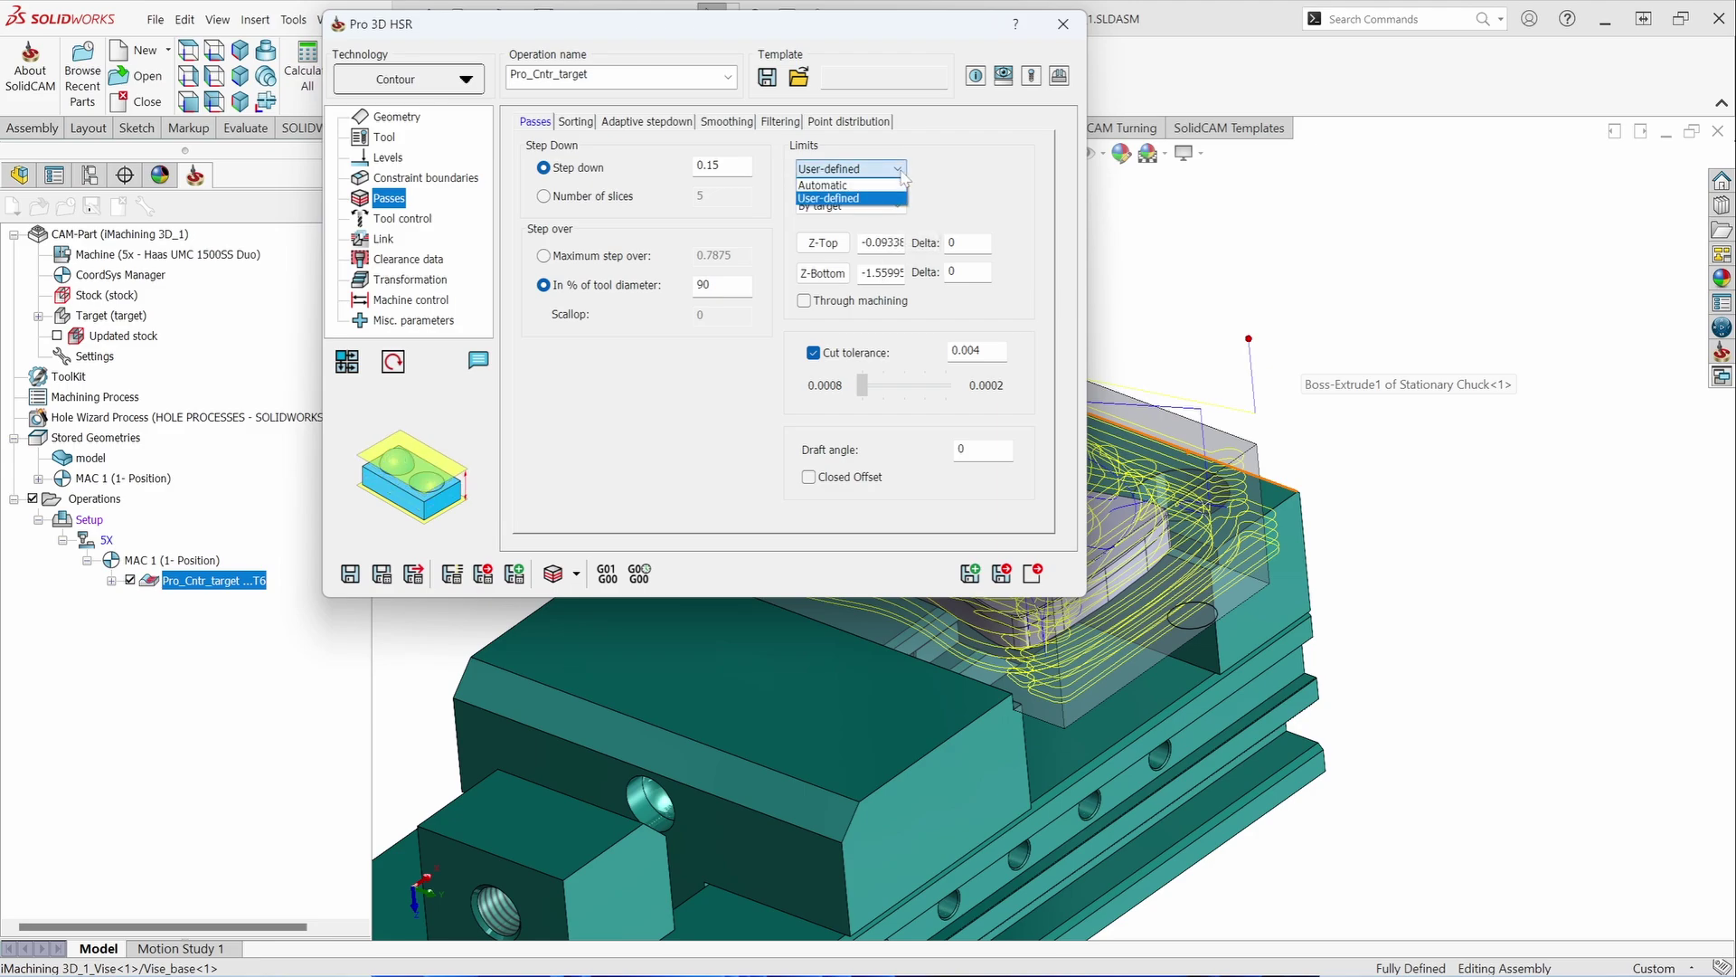
{"action": "left_click", "coordinate": [895, 187]}
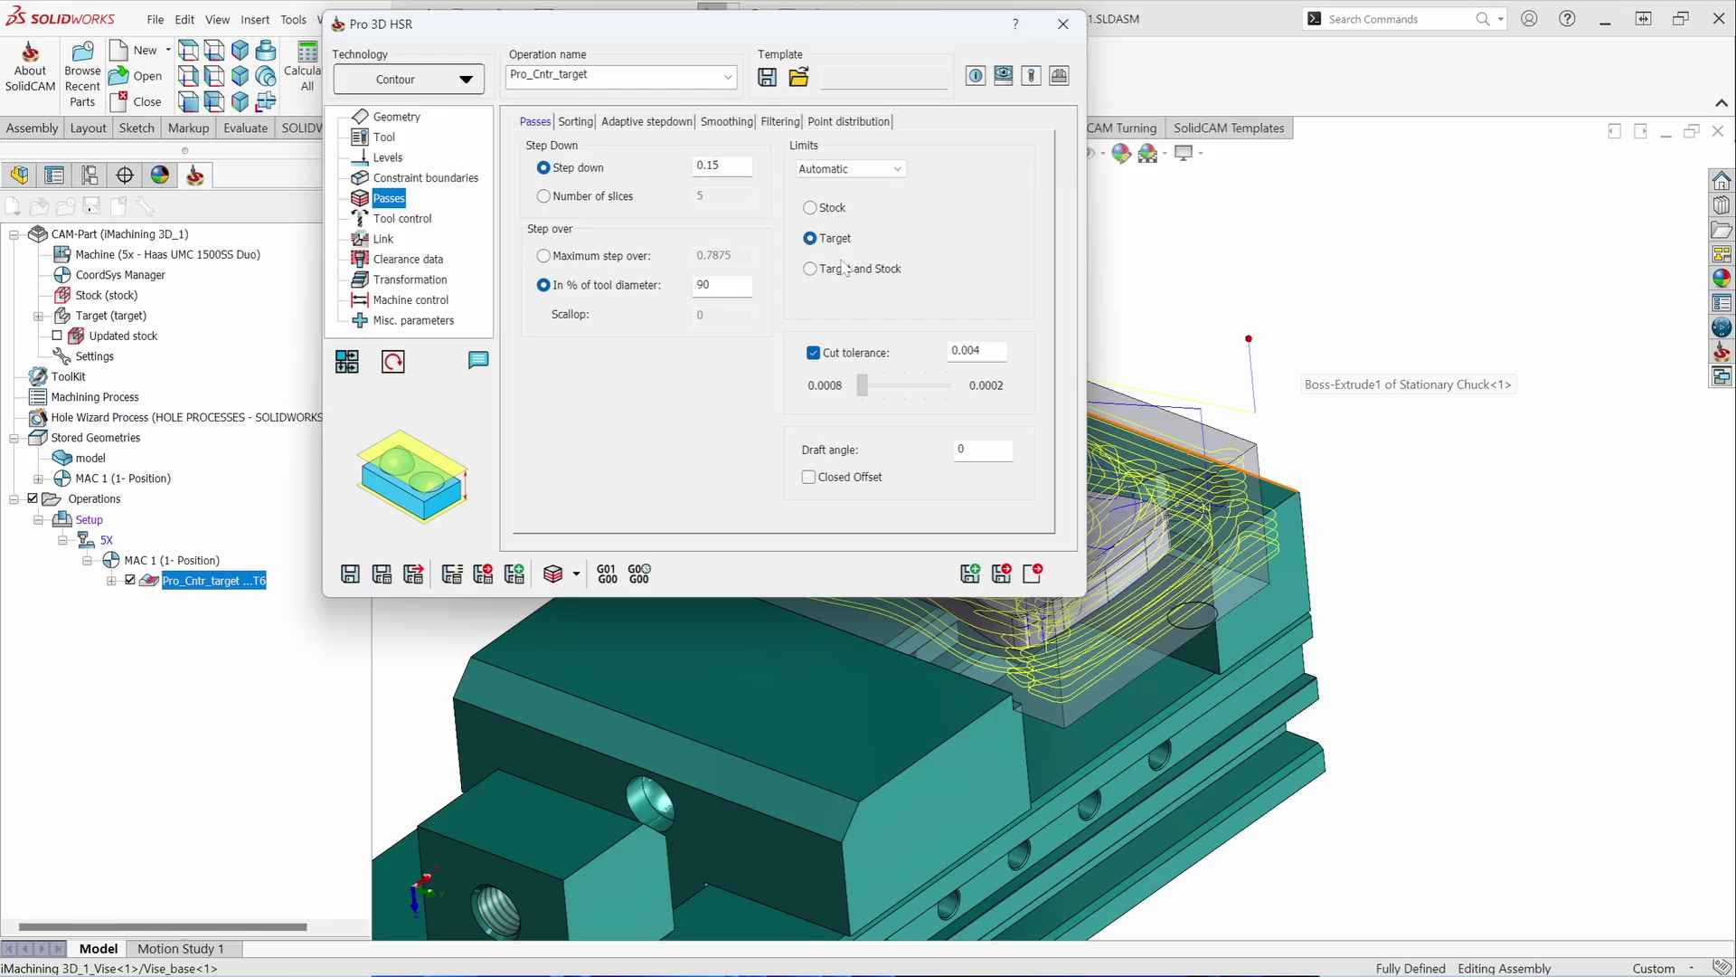
Step: Set the passes to cut One way in Direction one, after trying Zigzag and Direction two
{"action": "left_click", "coordinate": [576, 122]}
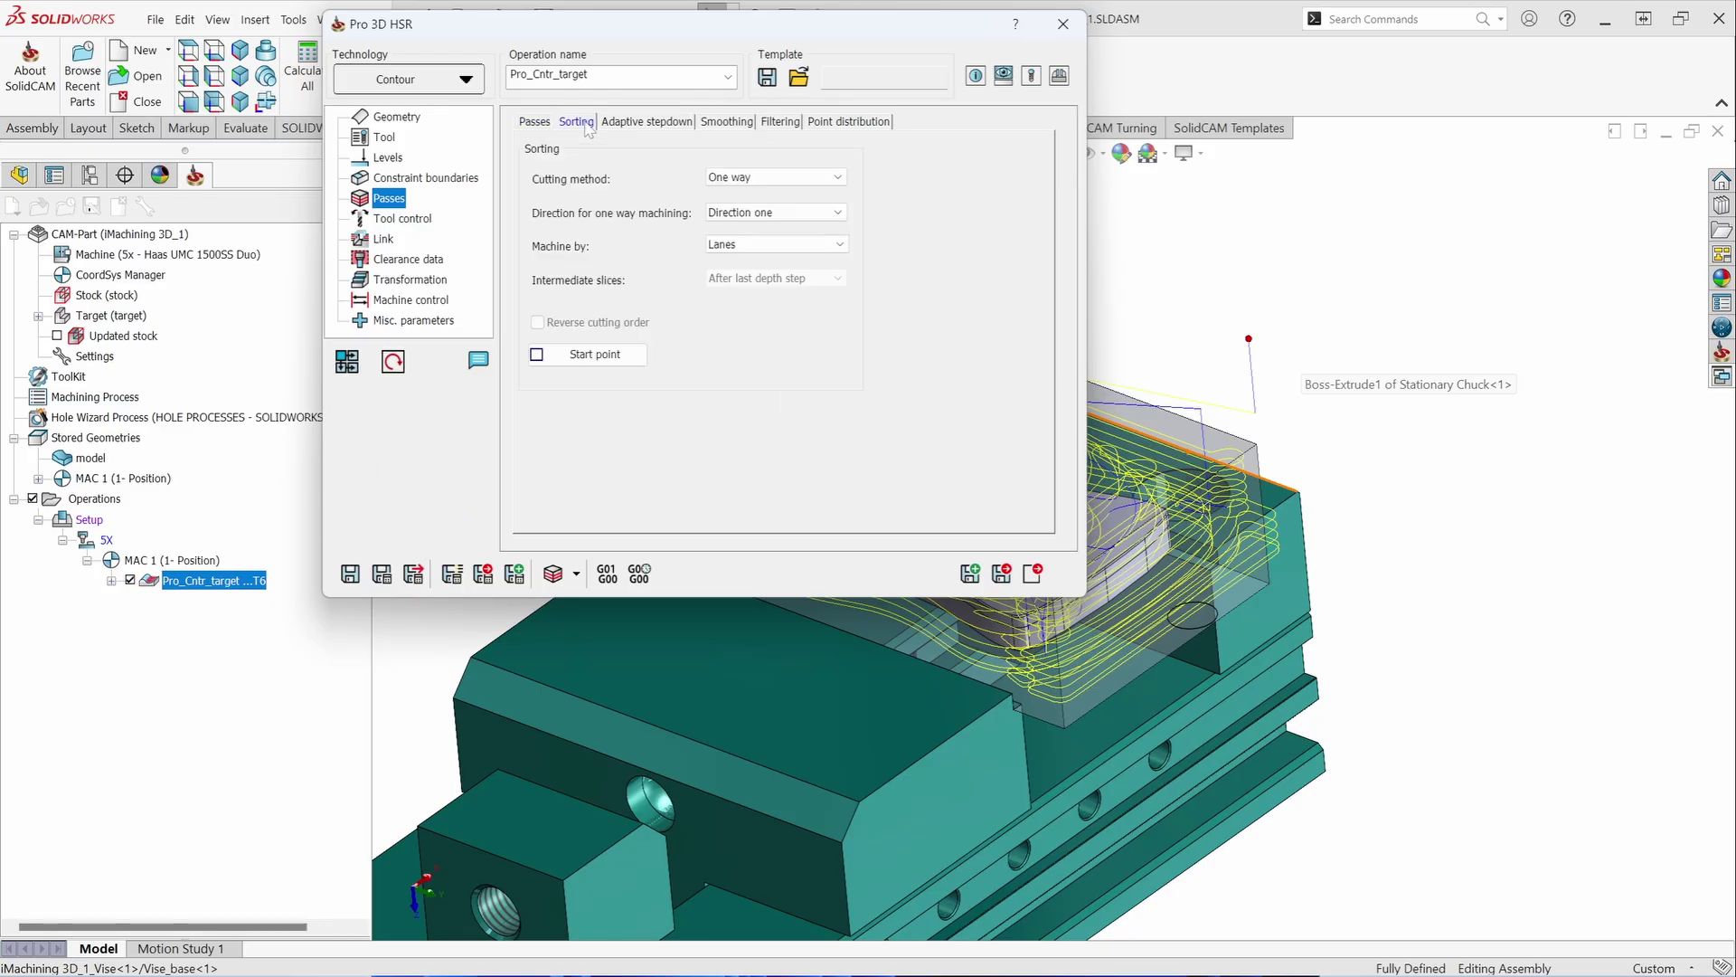
{"action": "left_click", "coordinate": [773, 178]}
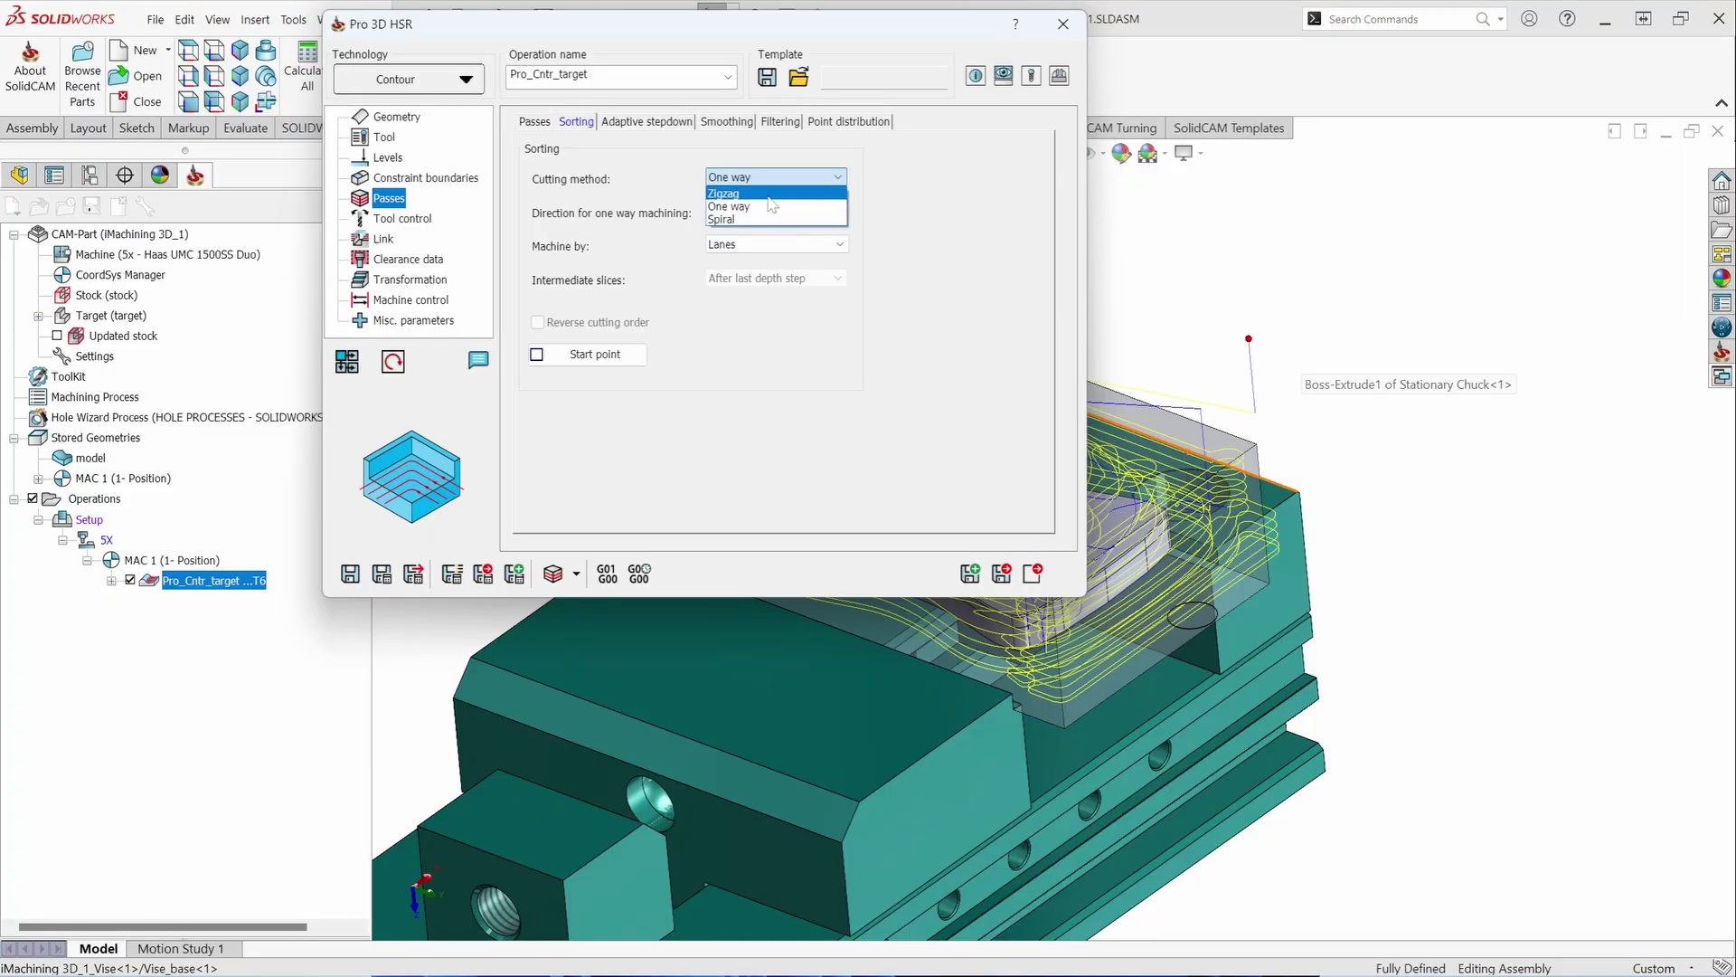
{"action": "left_click", "coordinate": [770, 194]}
{"action": "left_click", "coordinate": [794, 180]}
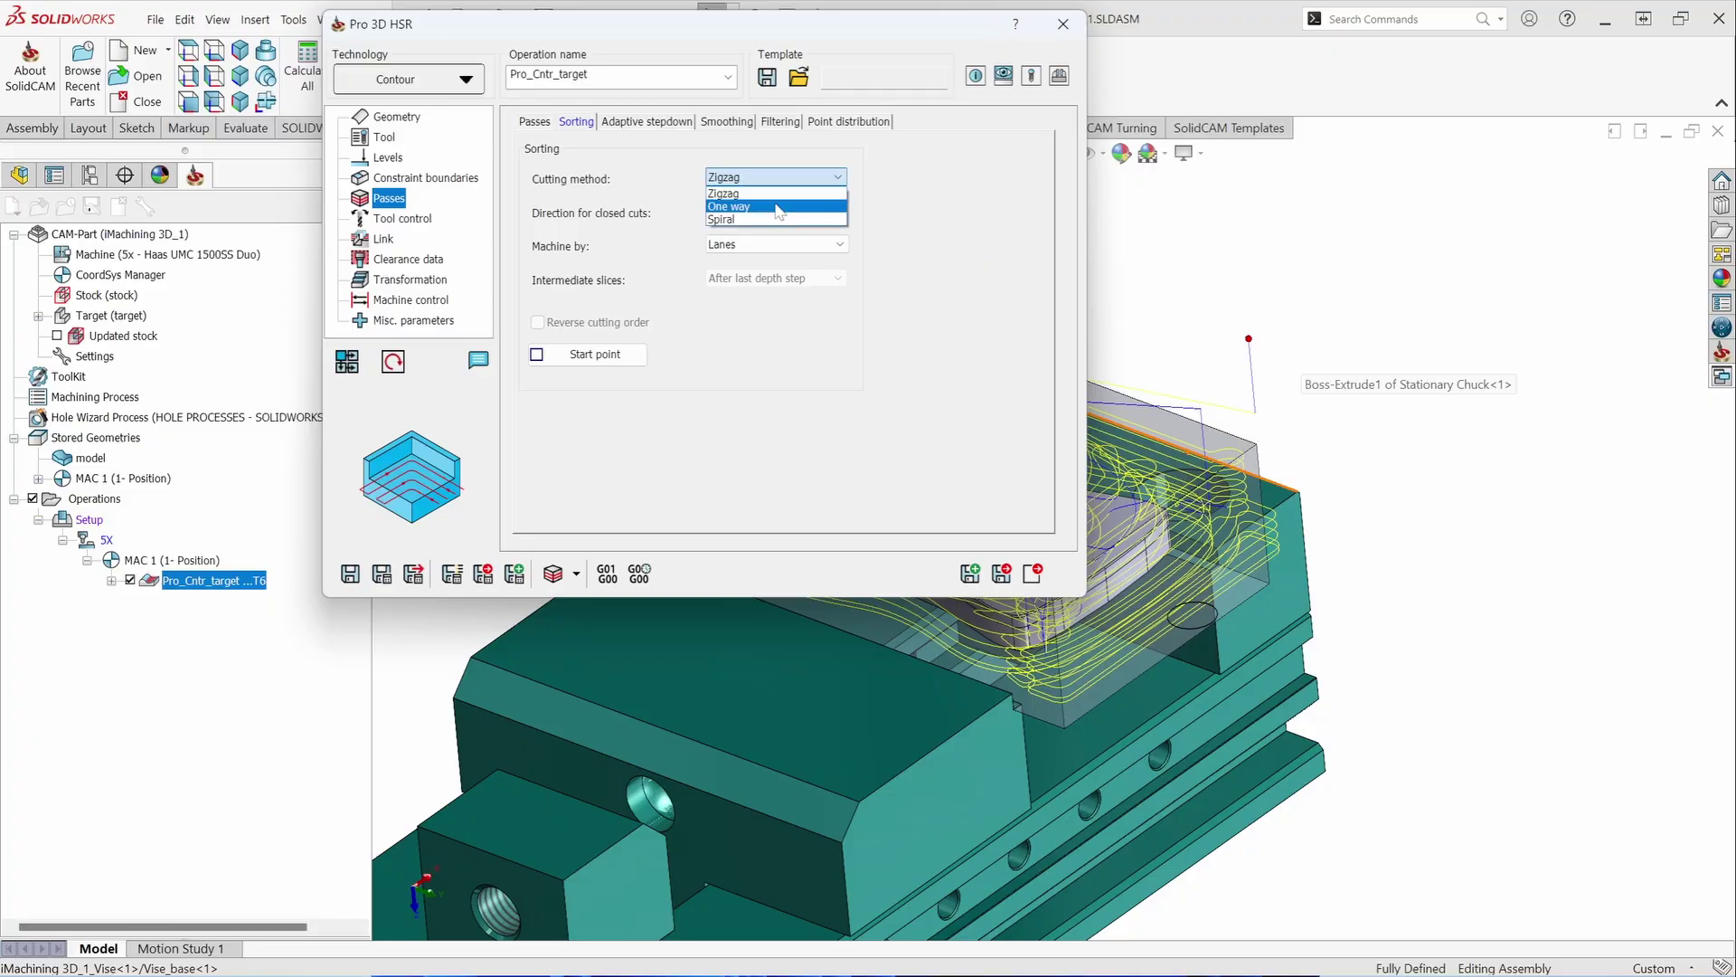
{"action": "left_click", "coordinate": [780, 207]}
{"action": "left_click", "coordinate": [763, 218]}
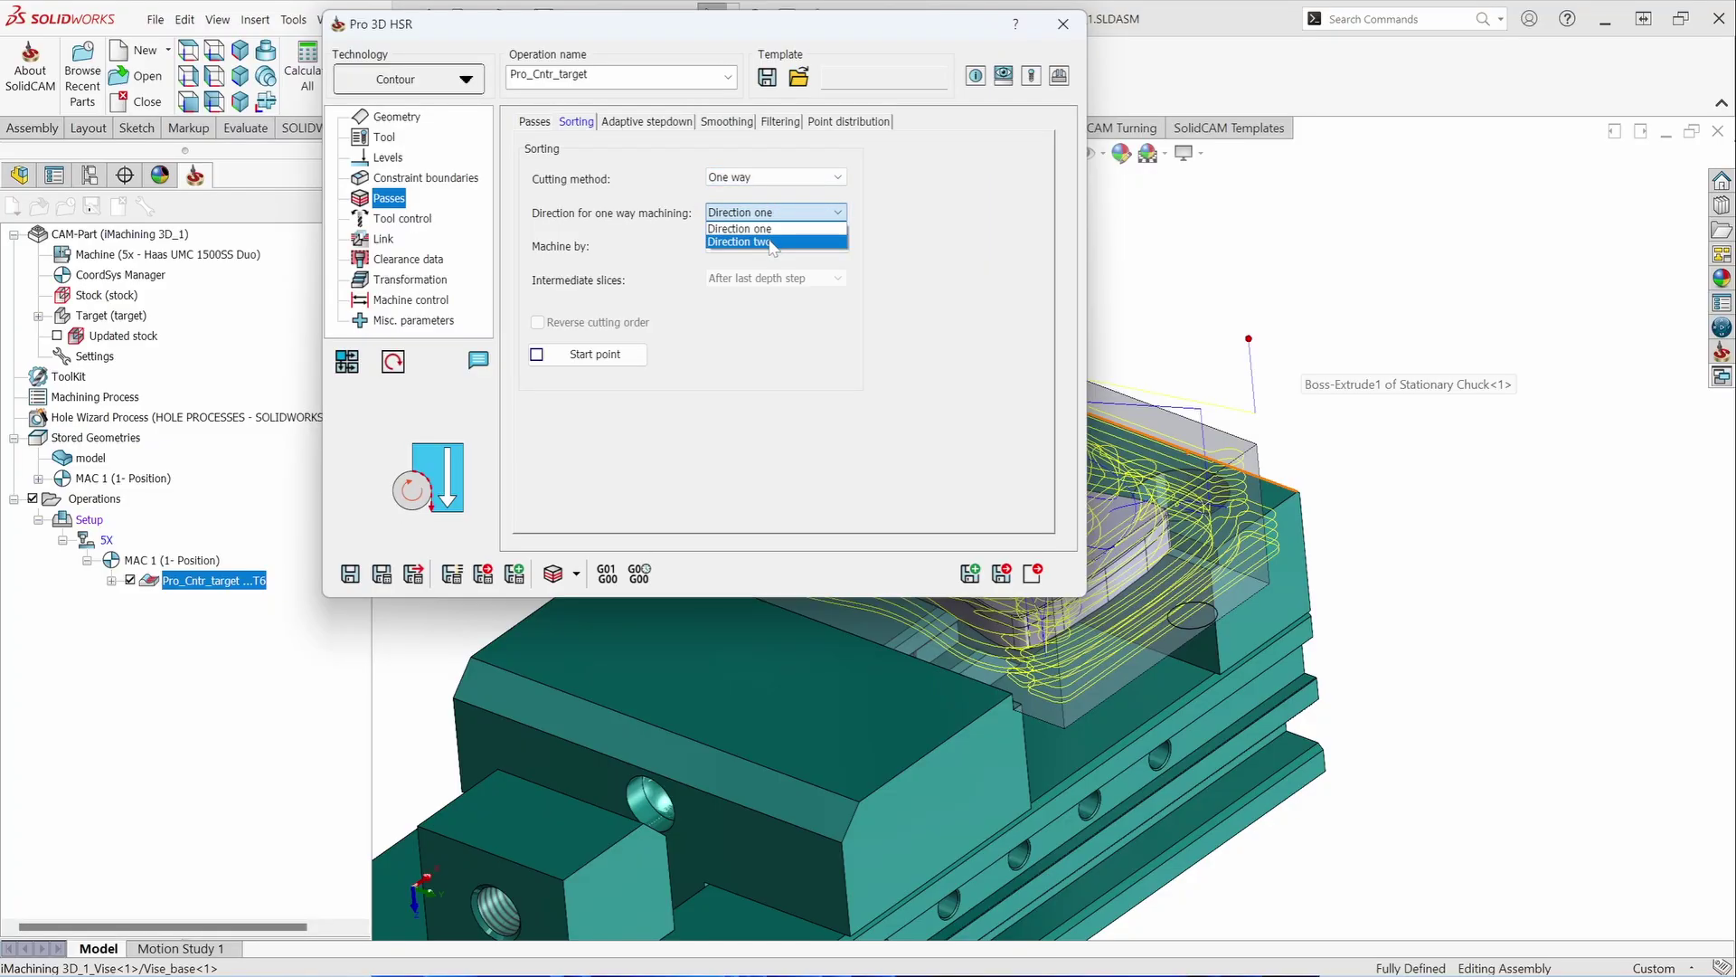
{"action": "left_click", "coordinate": [779, 234]}
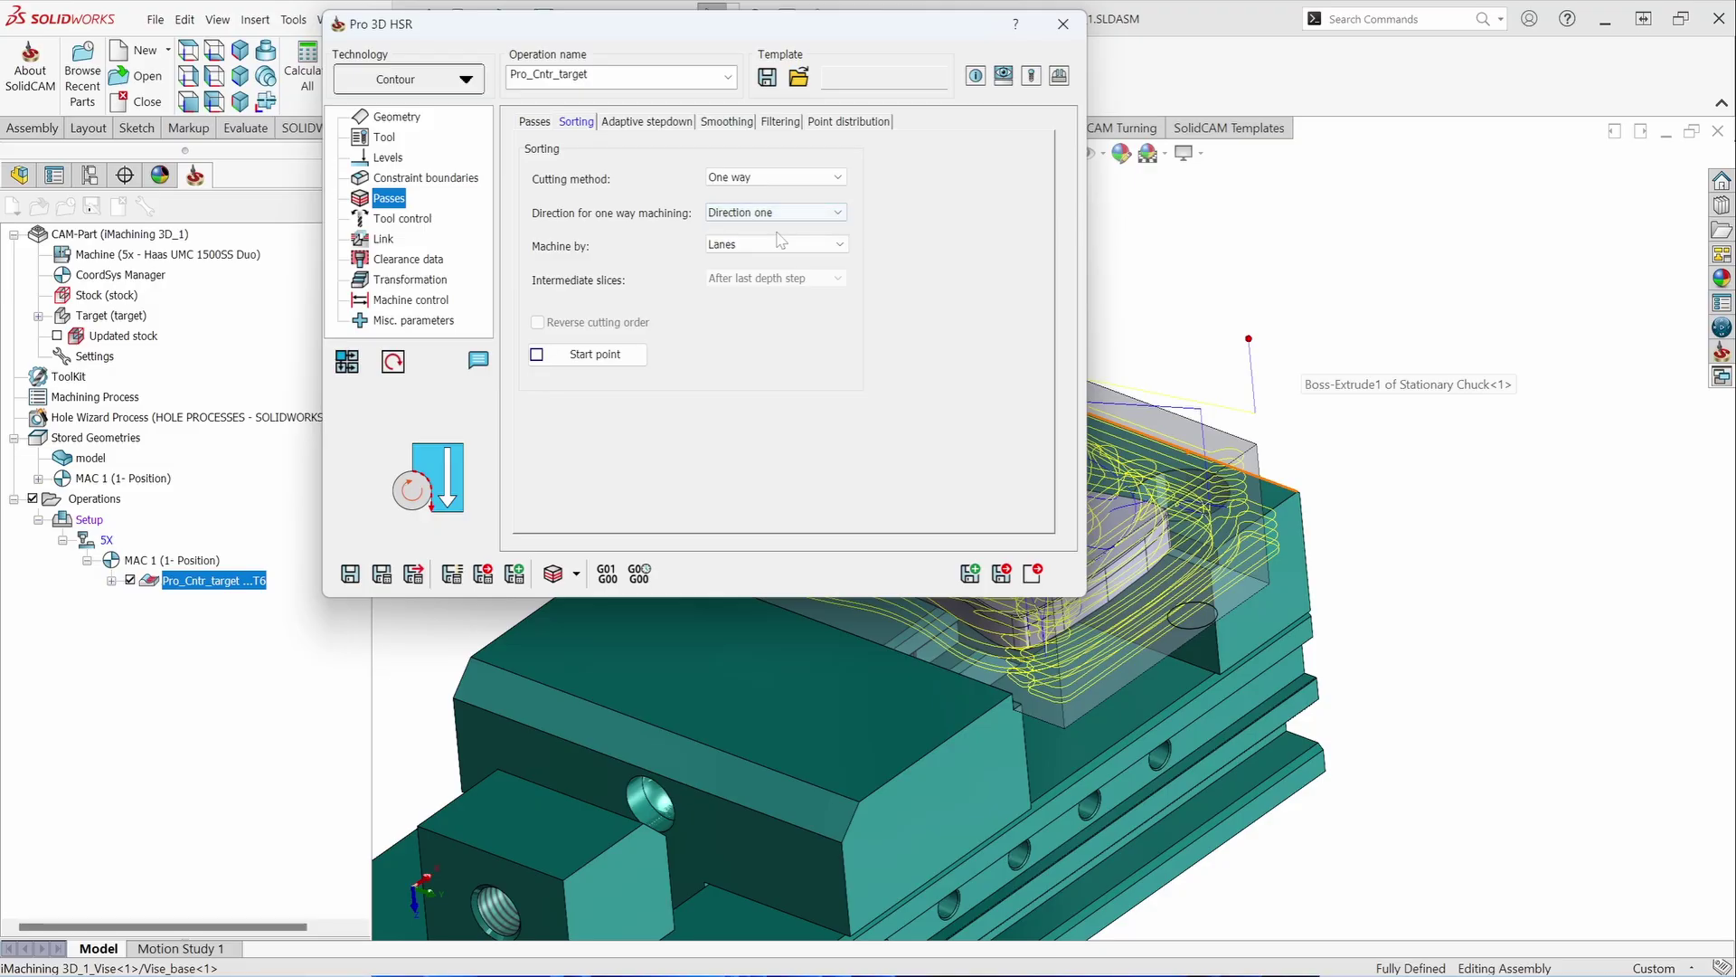
{"action": "left_click", "coordinate": [777, 217]}
{"action": "left_click", "coordinate": [778, 237]}
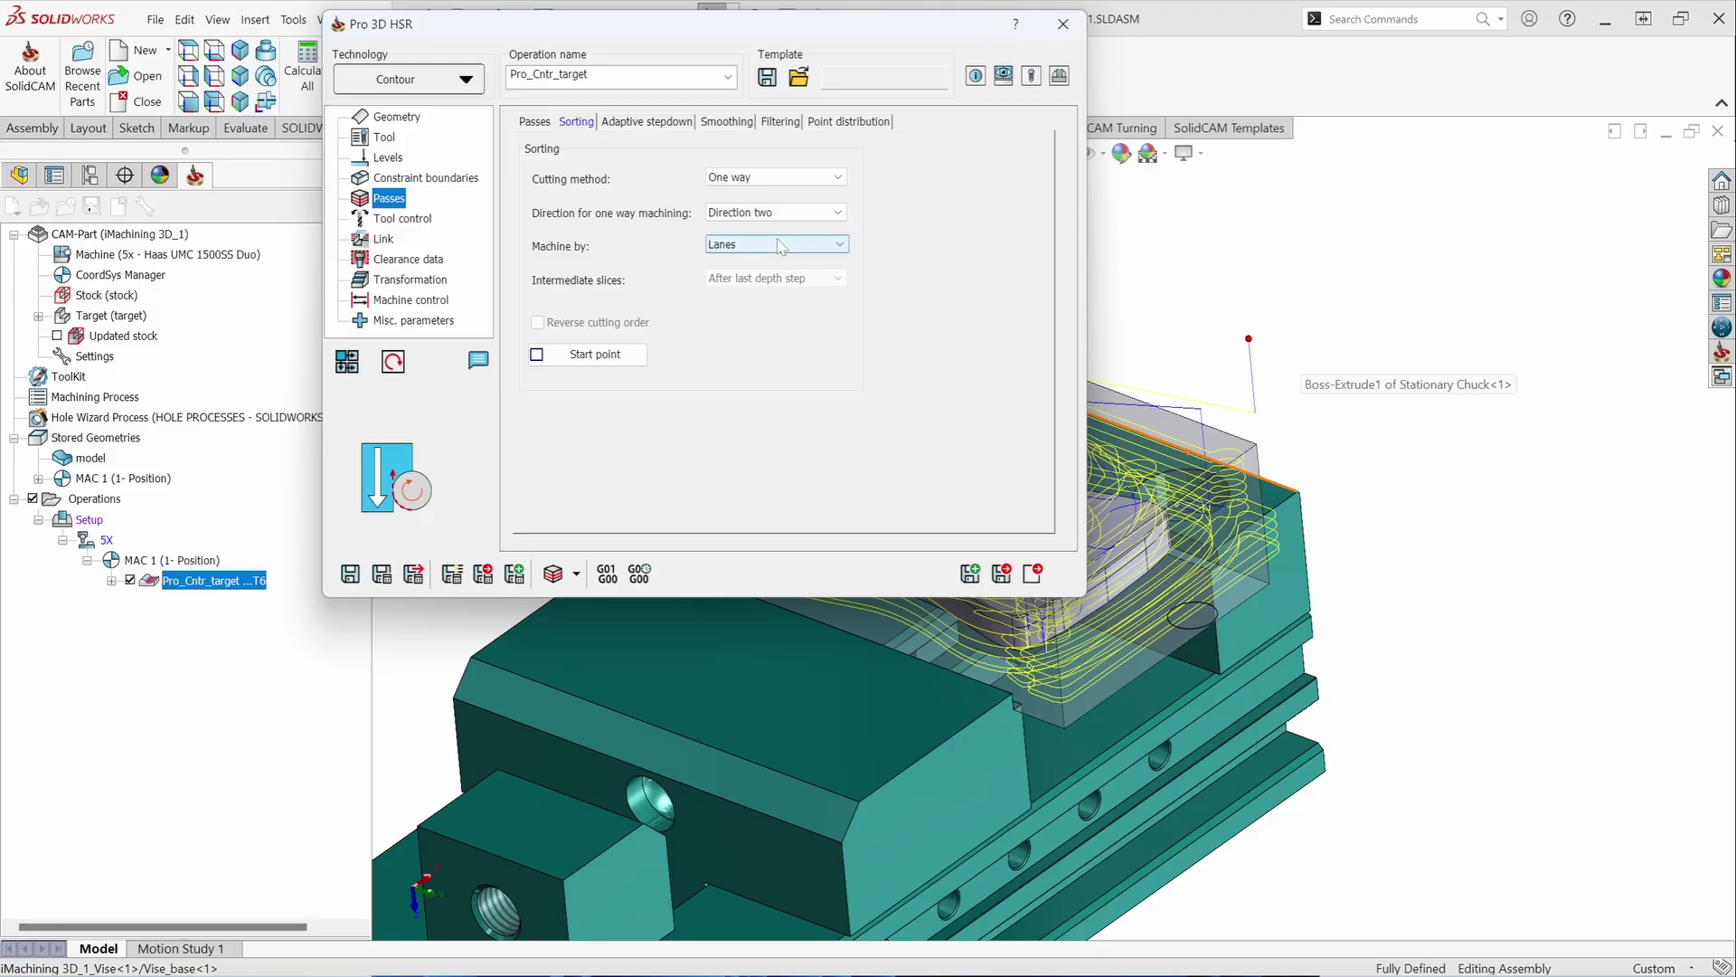
{"action": "left_click", "coordinate": [783, 217]}
{"action": "left_click", "coordinate": [779, 233]}
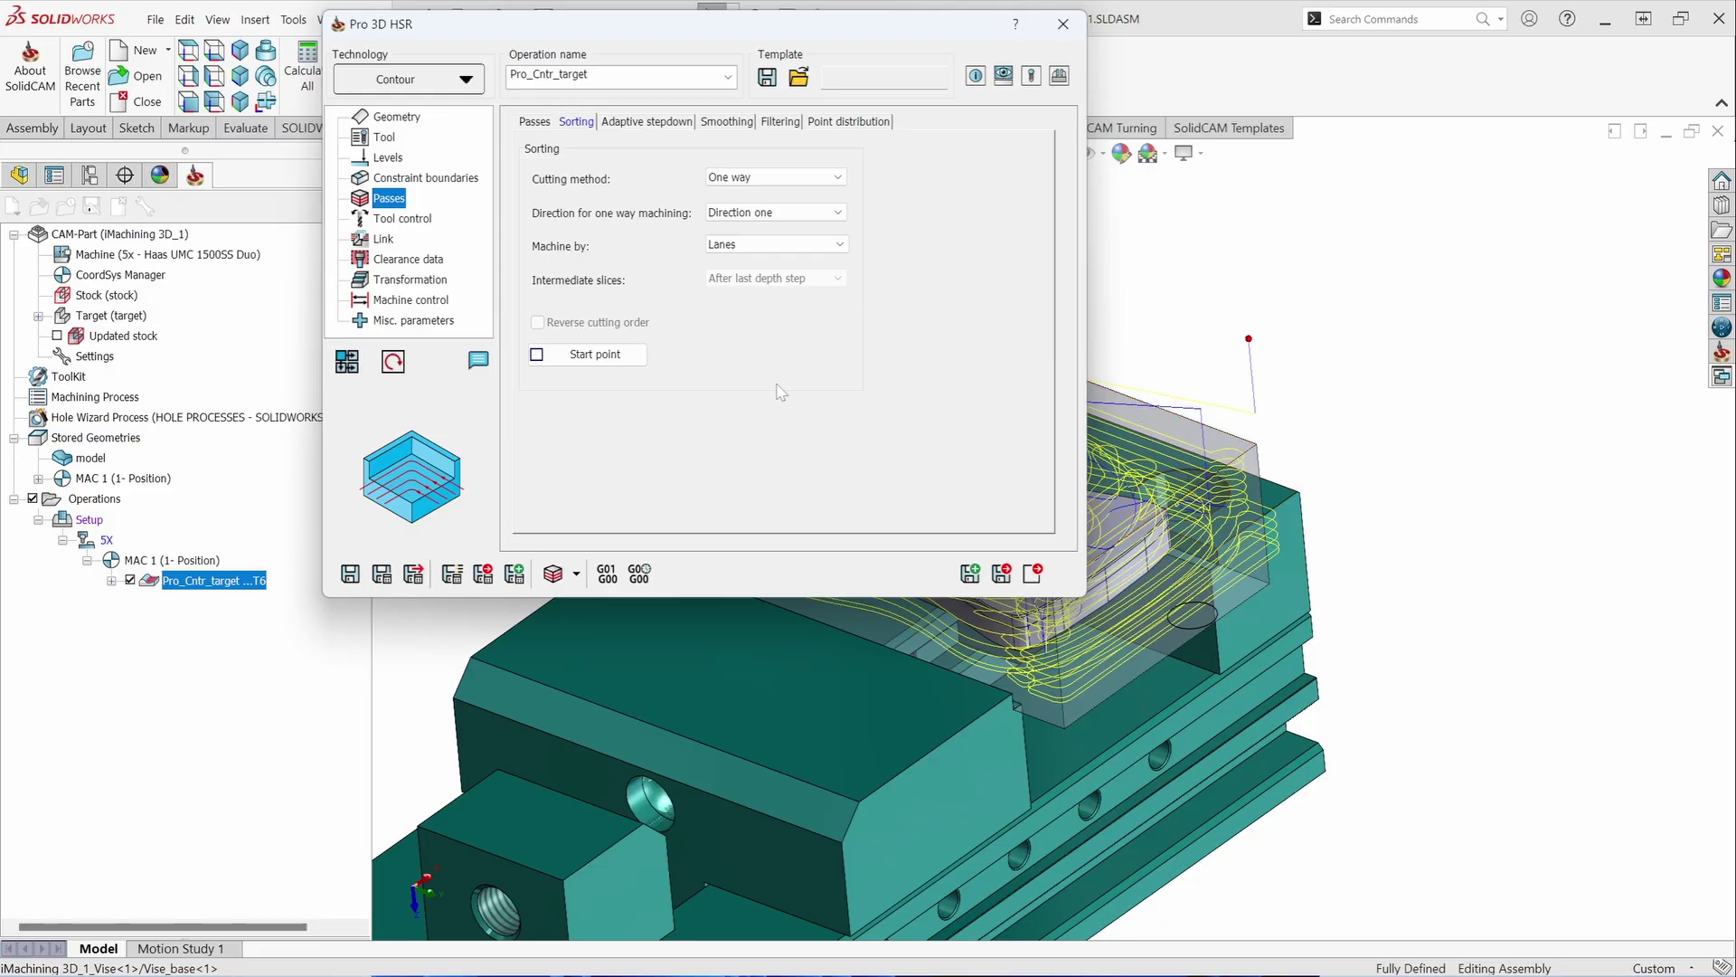
Step: Machine the passes by Regions instead of Lanes
{"action": "left_click", "coordinate": [758, 246]}
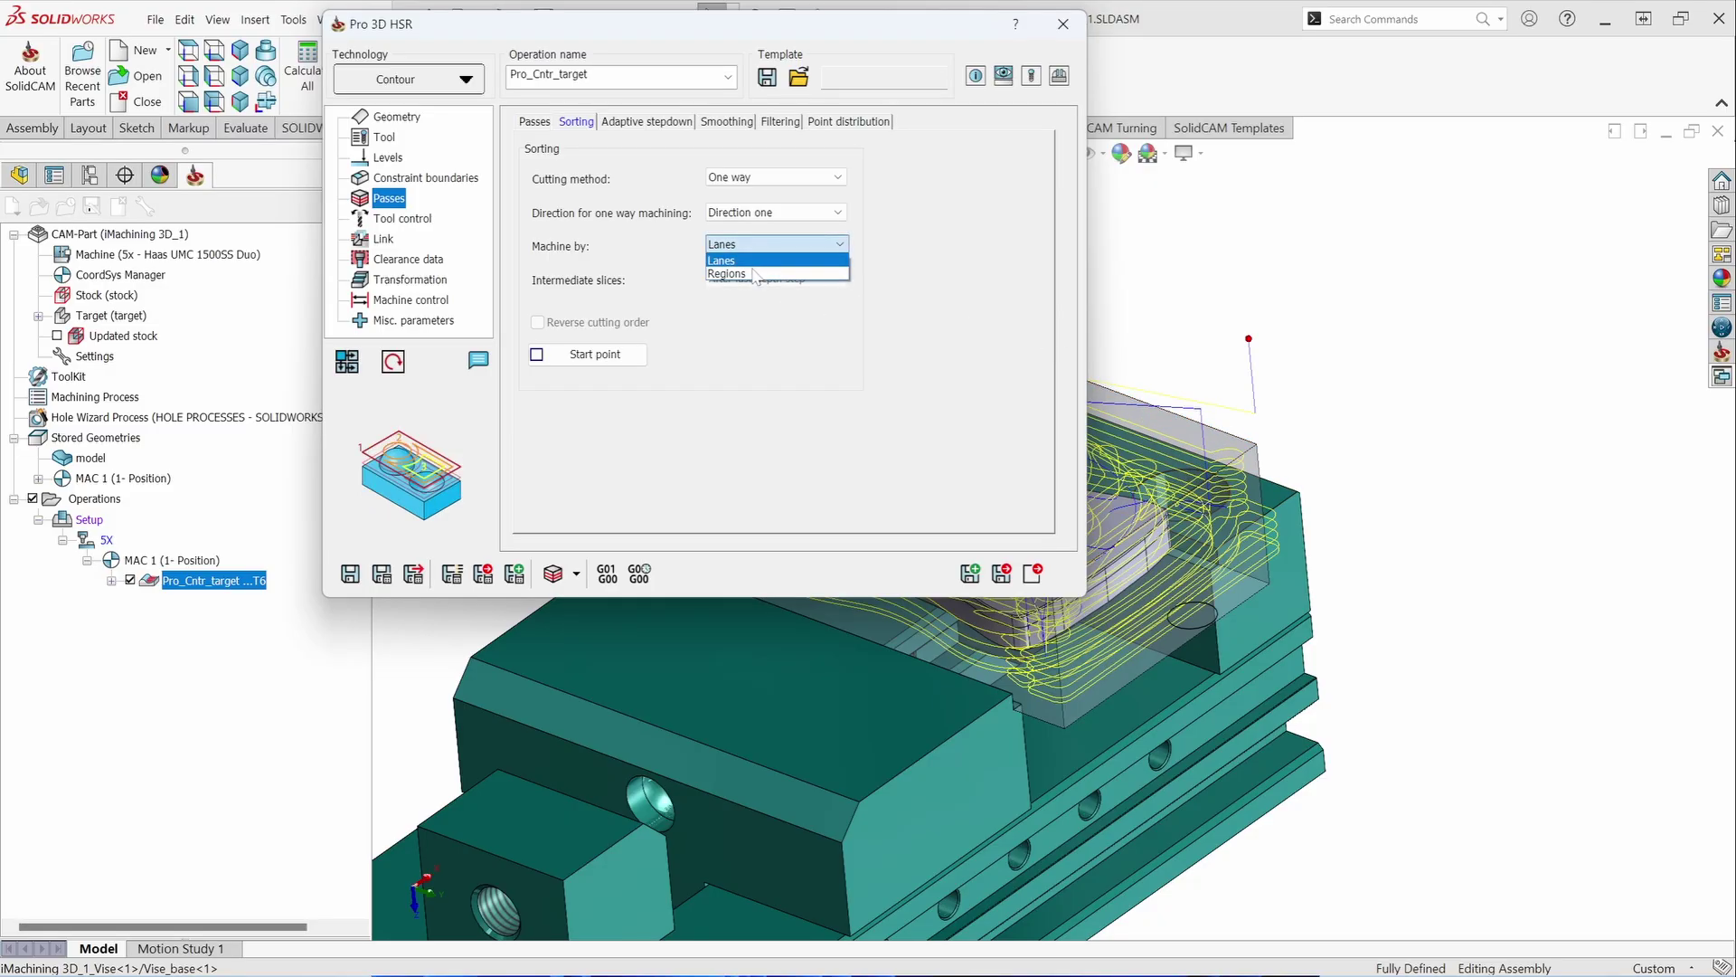
{"action": "left_click", "coordinate": [756, 269]}
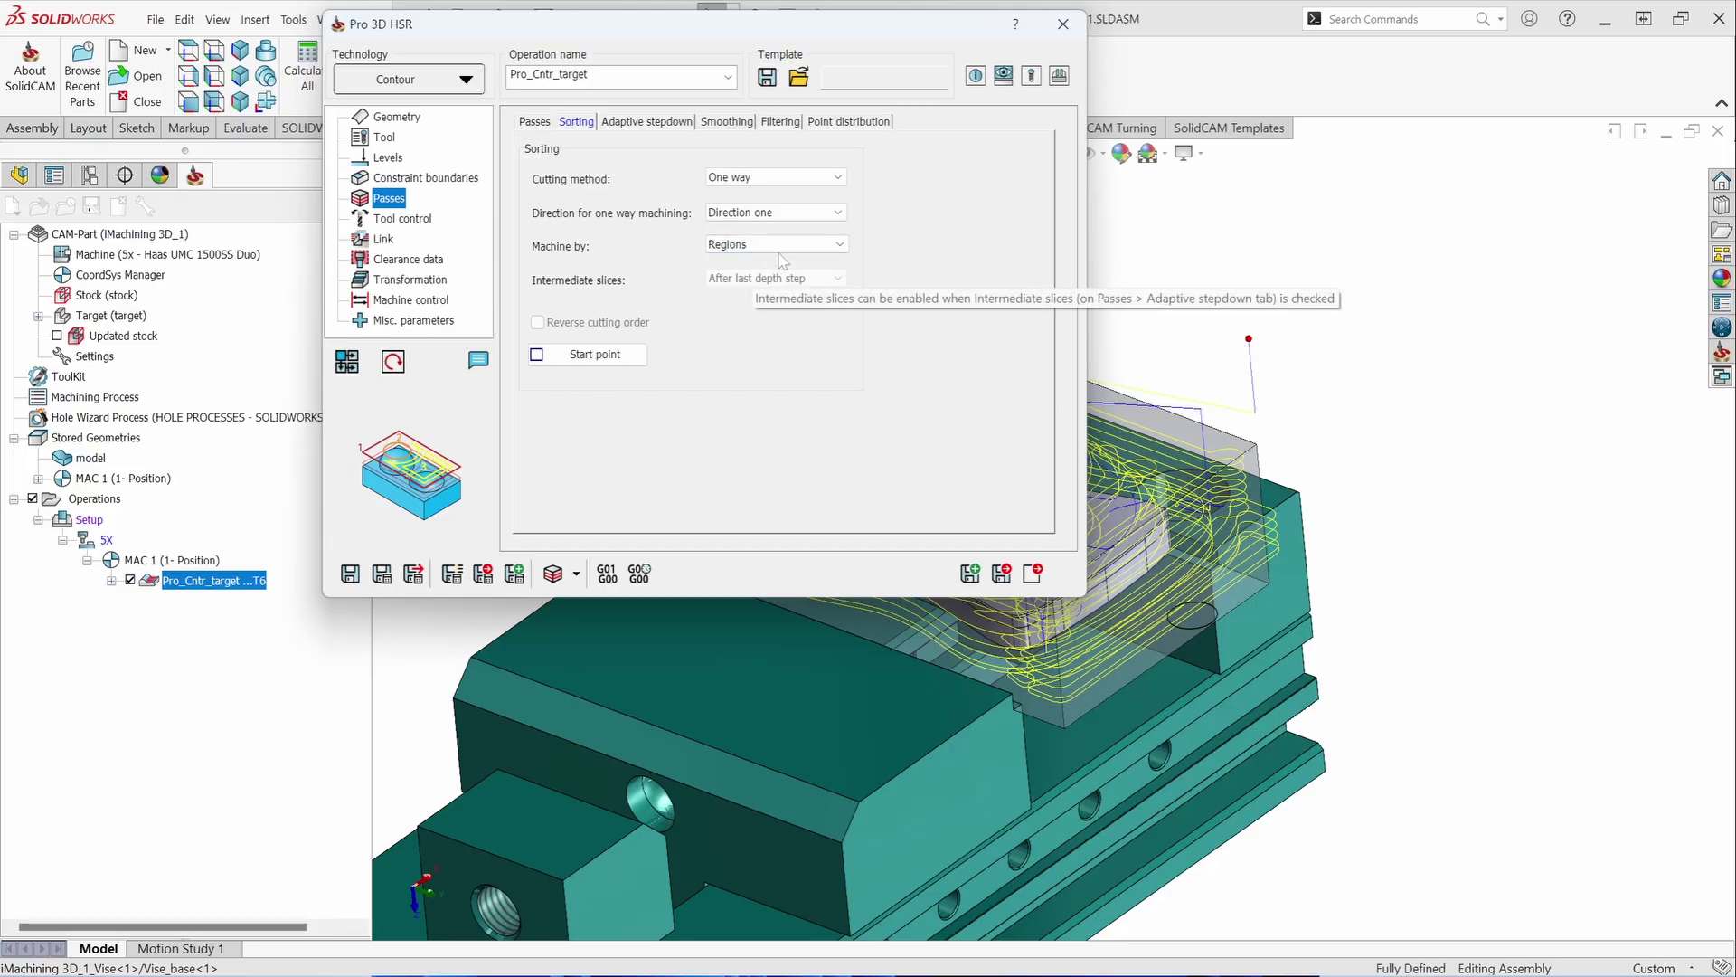
{"action": "left_click", "coordinate": [780, 249]}
{"action": "left_click", "coordinate": [778, 273]}
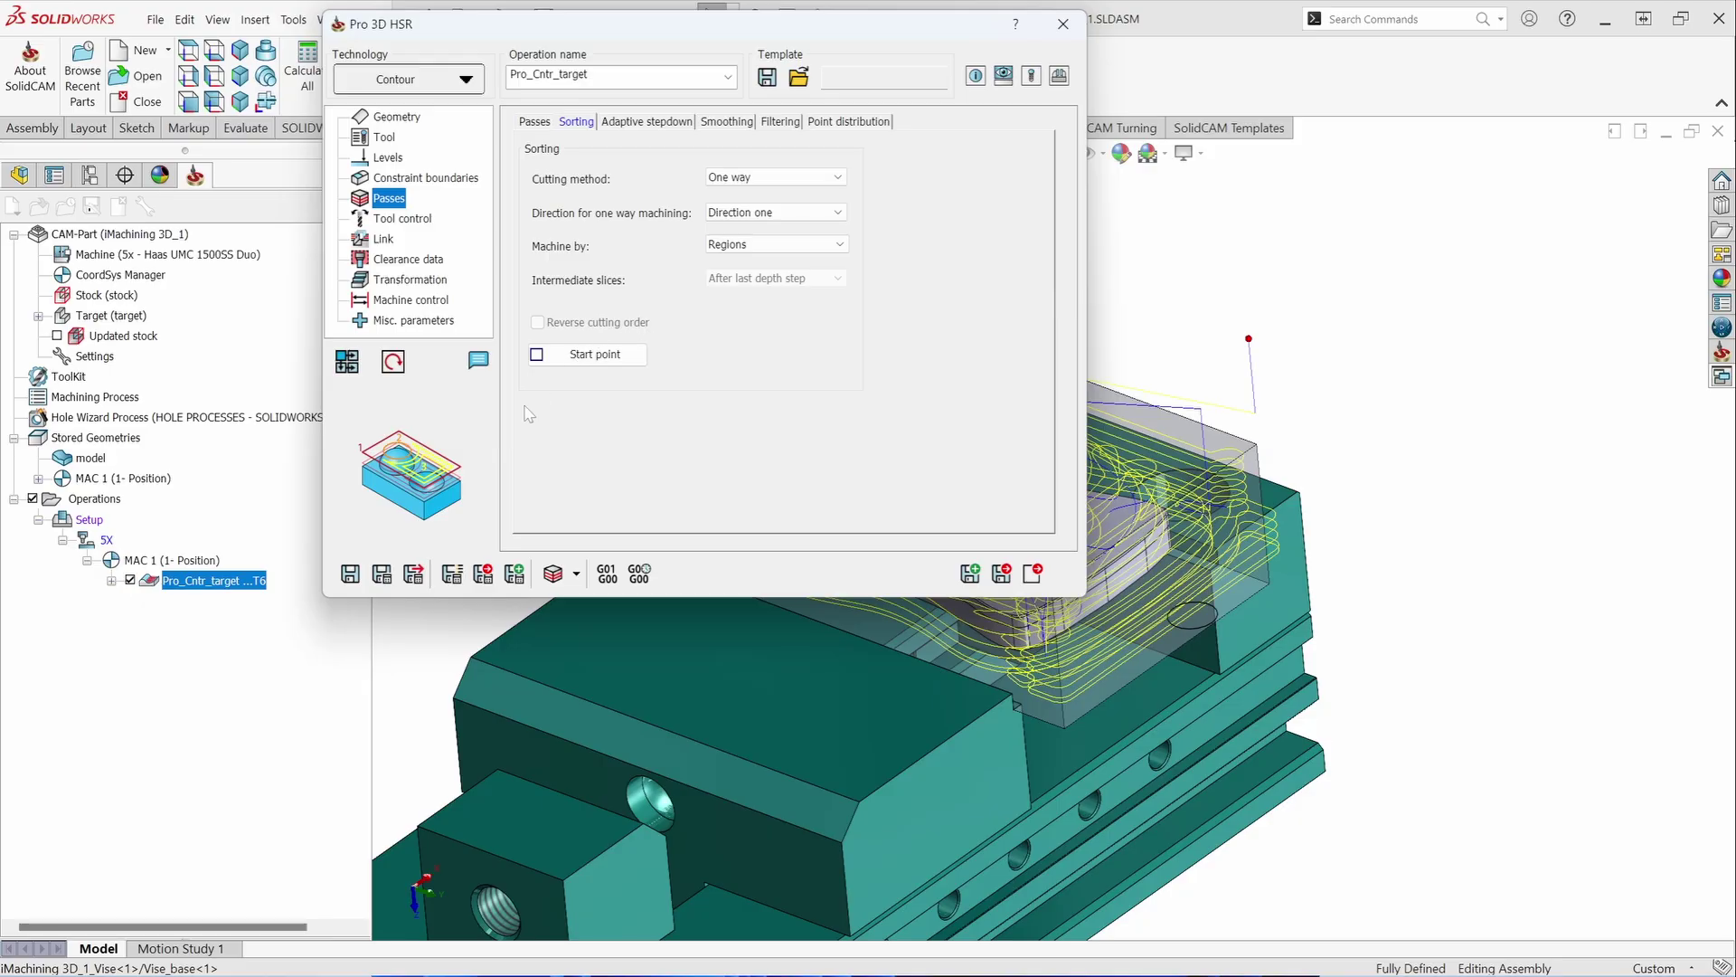
Step: Recalculate Pro_Cntr_target and play it in a SolidVerify stock simulation
{"action": "left_click", "coordinate": [381, 573]}
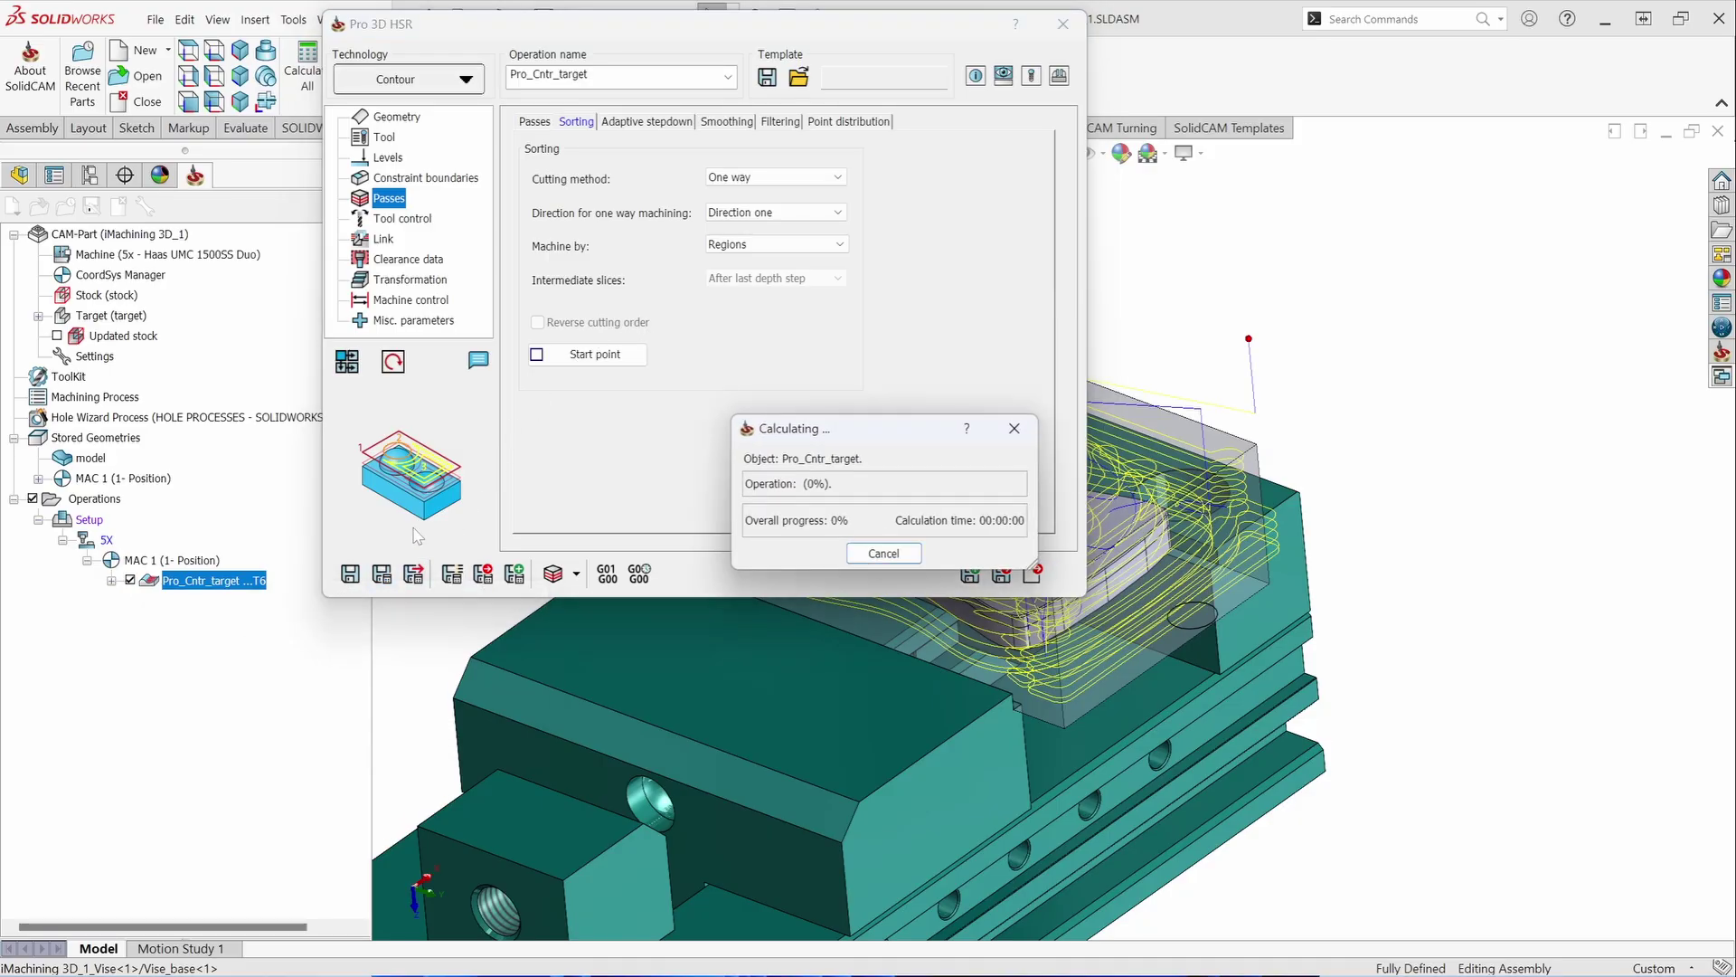
{"action": "left_click", "coordinate": [553, 573]}
{"action": "left_click", "coordinate": [394, 431]}
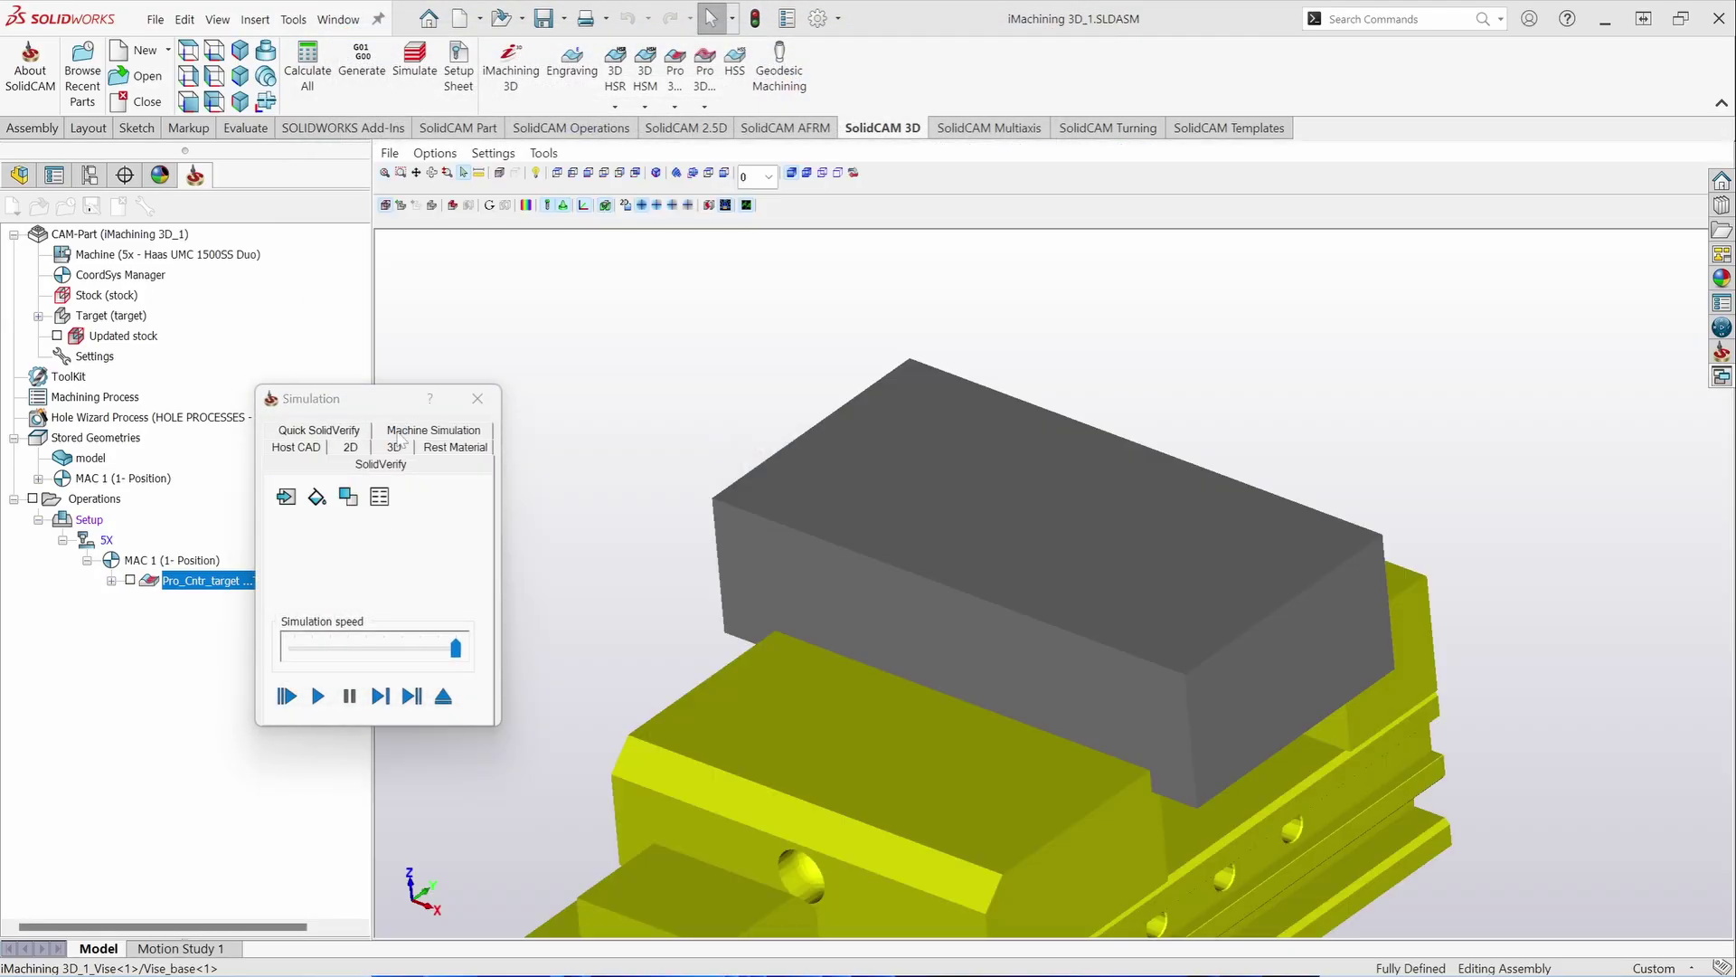
{"action": "left_click", "coordinate": [318, 696]}
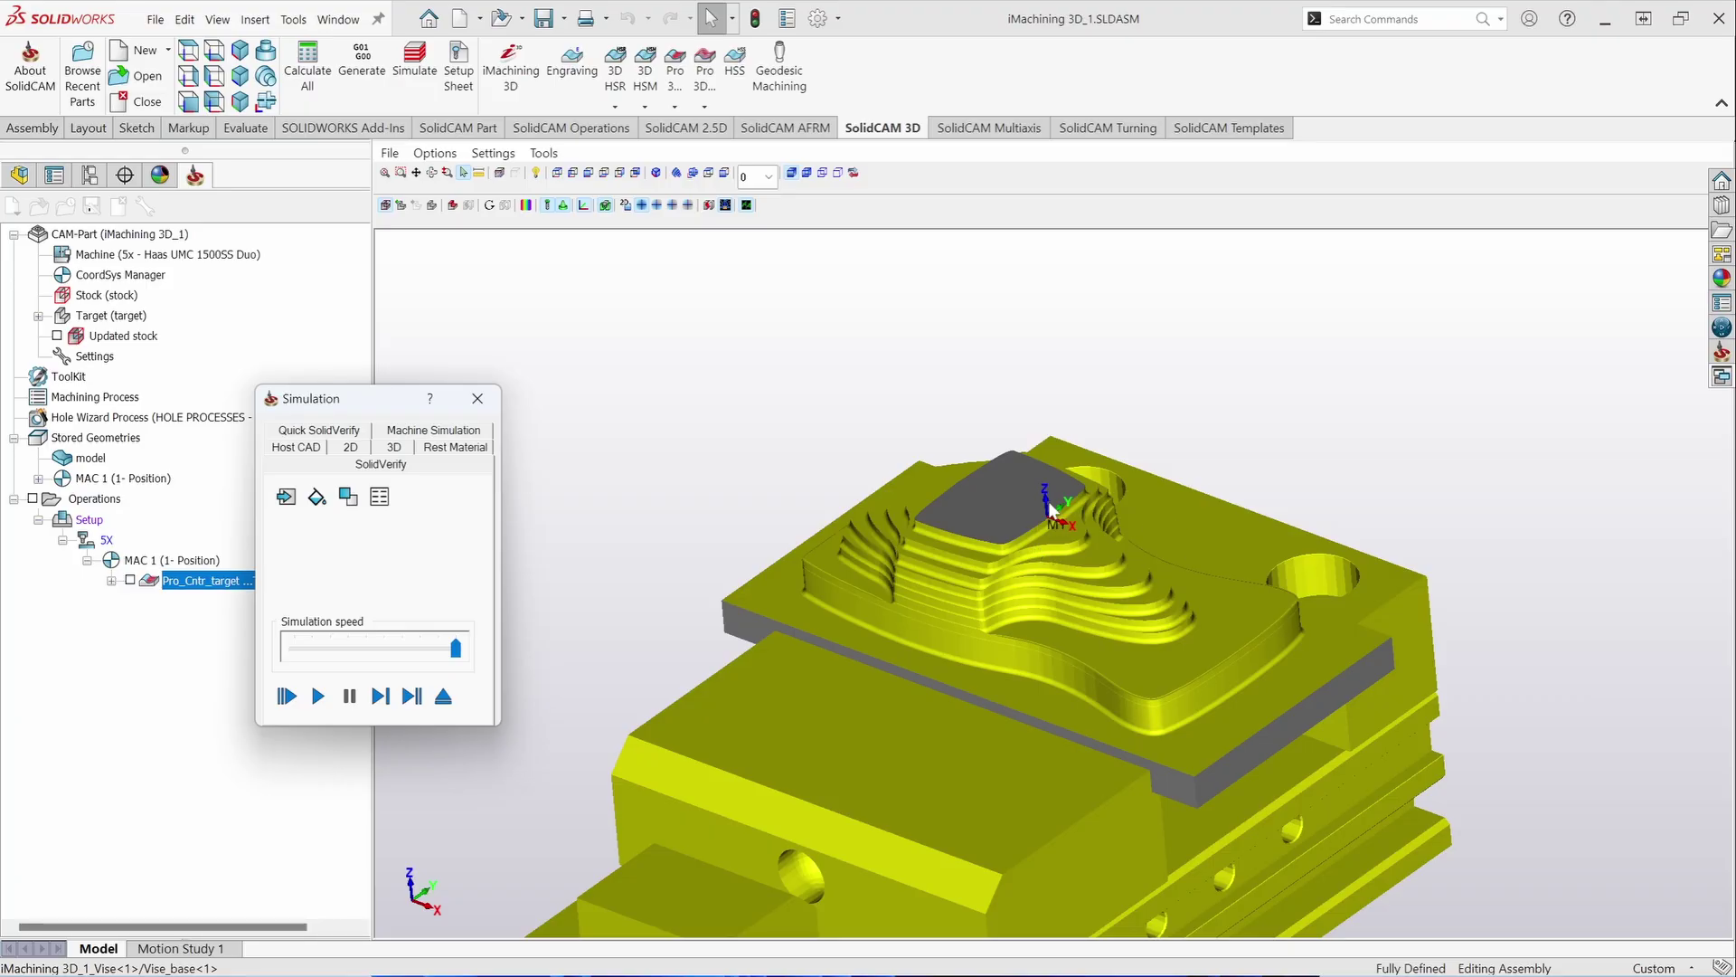
{"action": "left_click", "coordinate": [478, 398]}
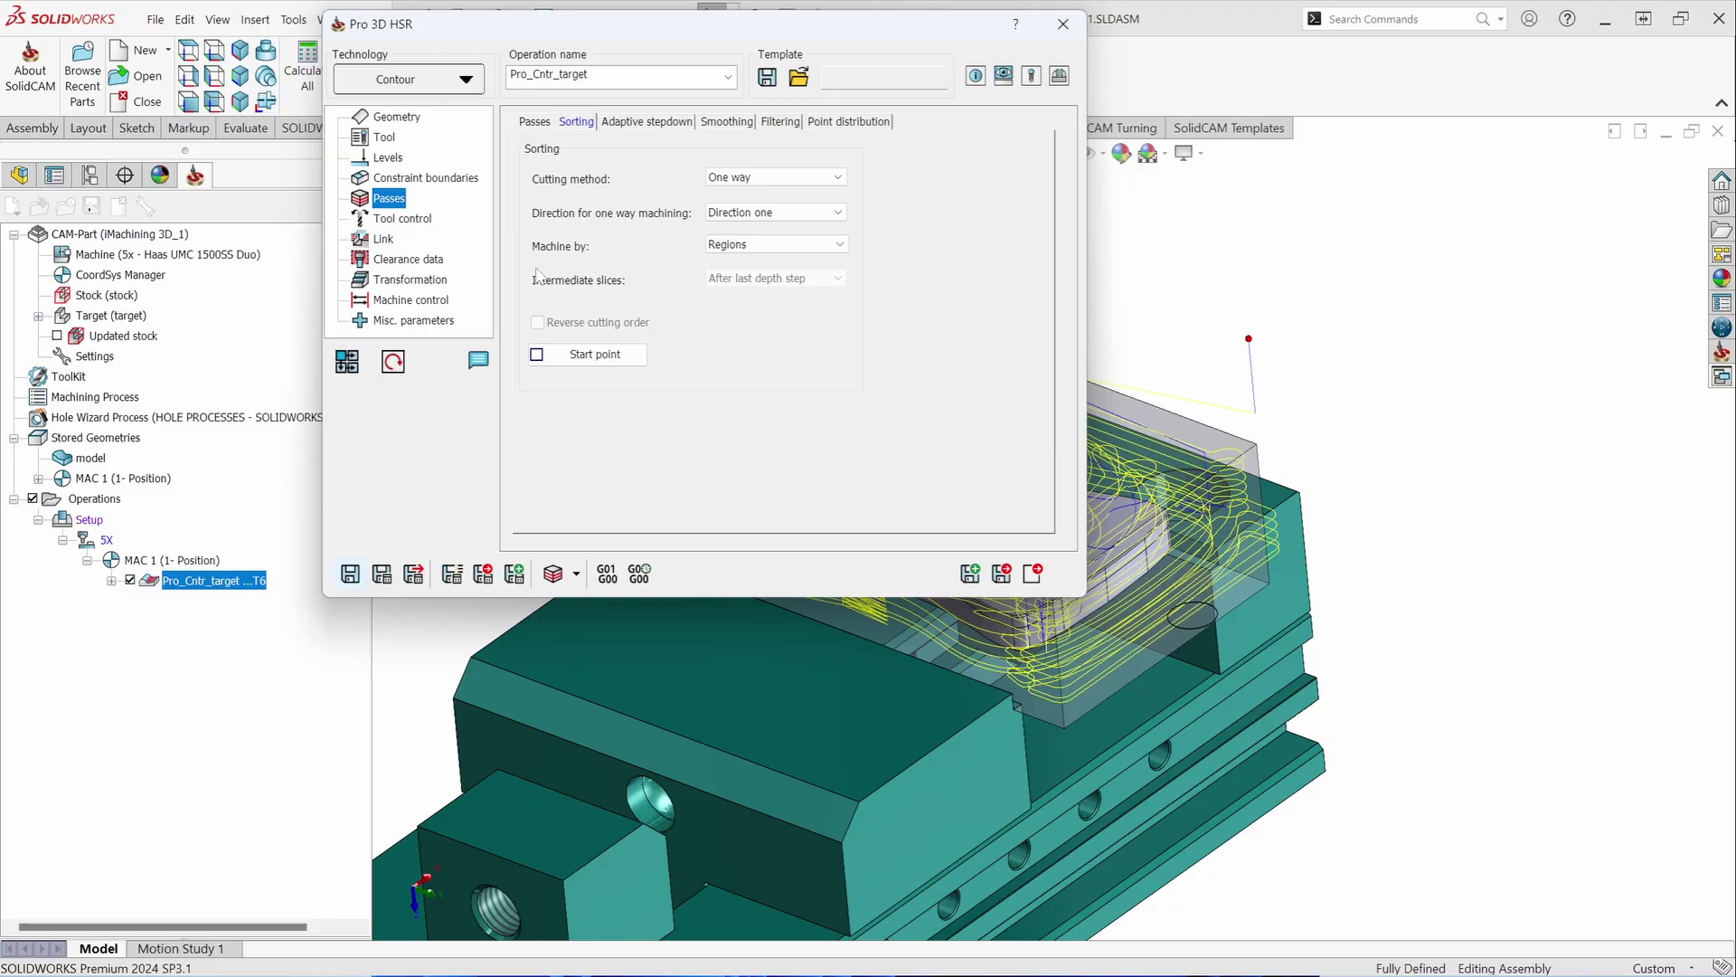
Step: On Adaptive stepdown, leave first and final stepdown off and add a cut-level row
{"action": "left_click", "coordinate": [638, 125]}
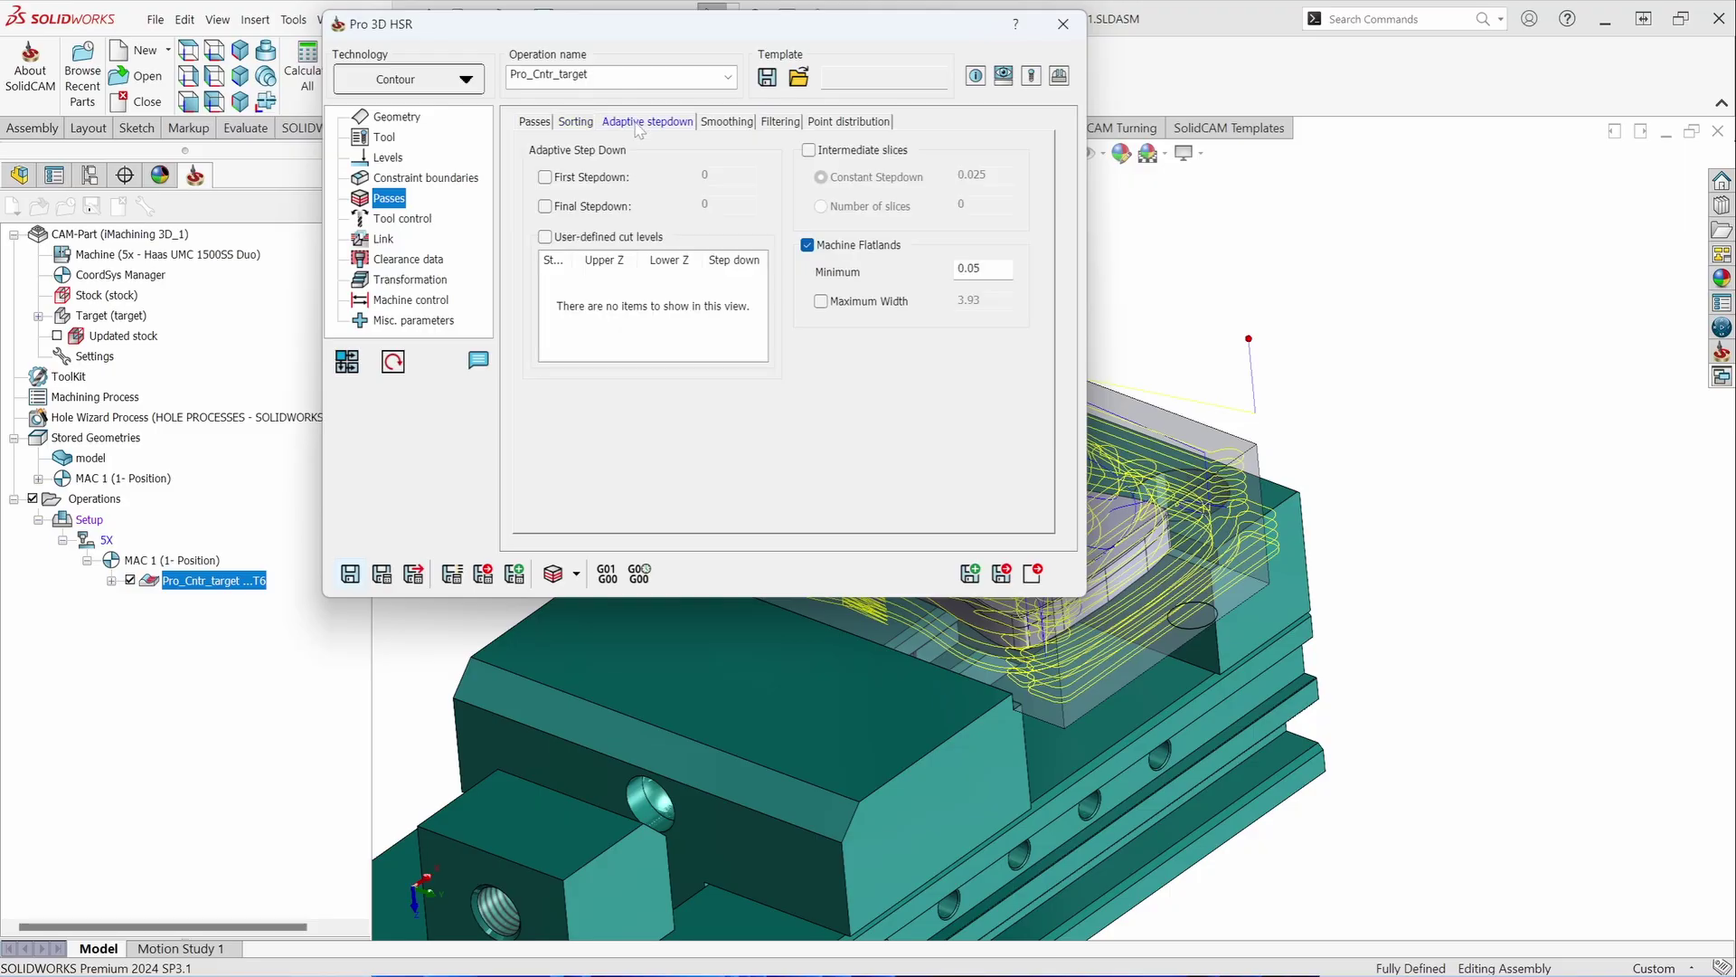
{"action": "left_click", "coordinate": [546, 178]}
{"action": "left_click", "coordinate": [546, 207]}
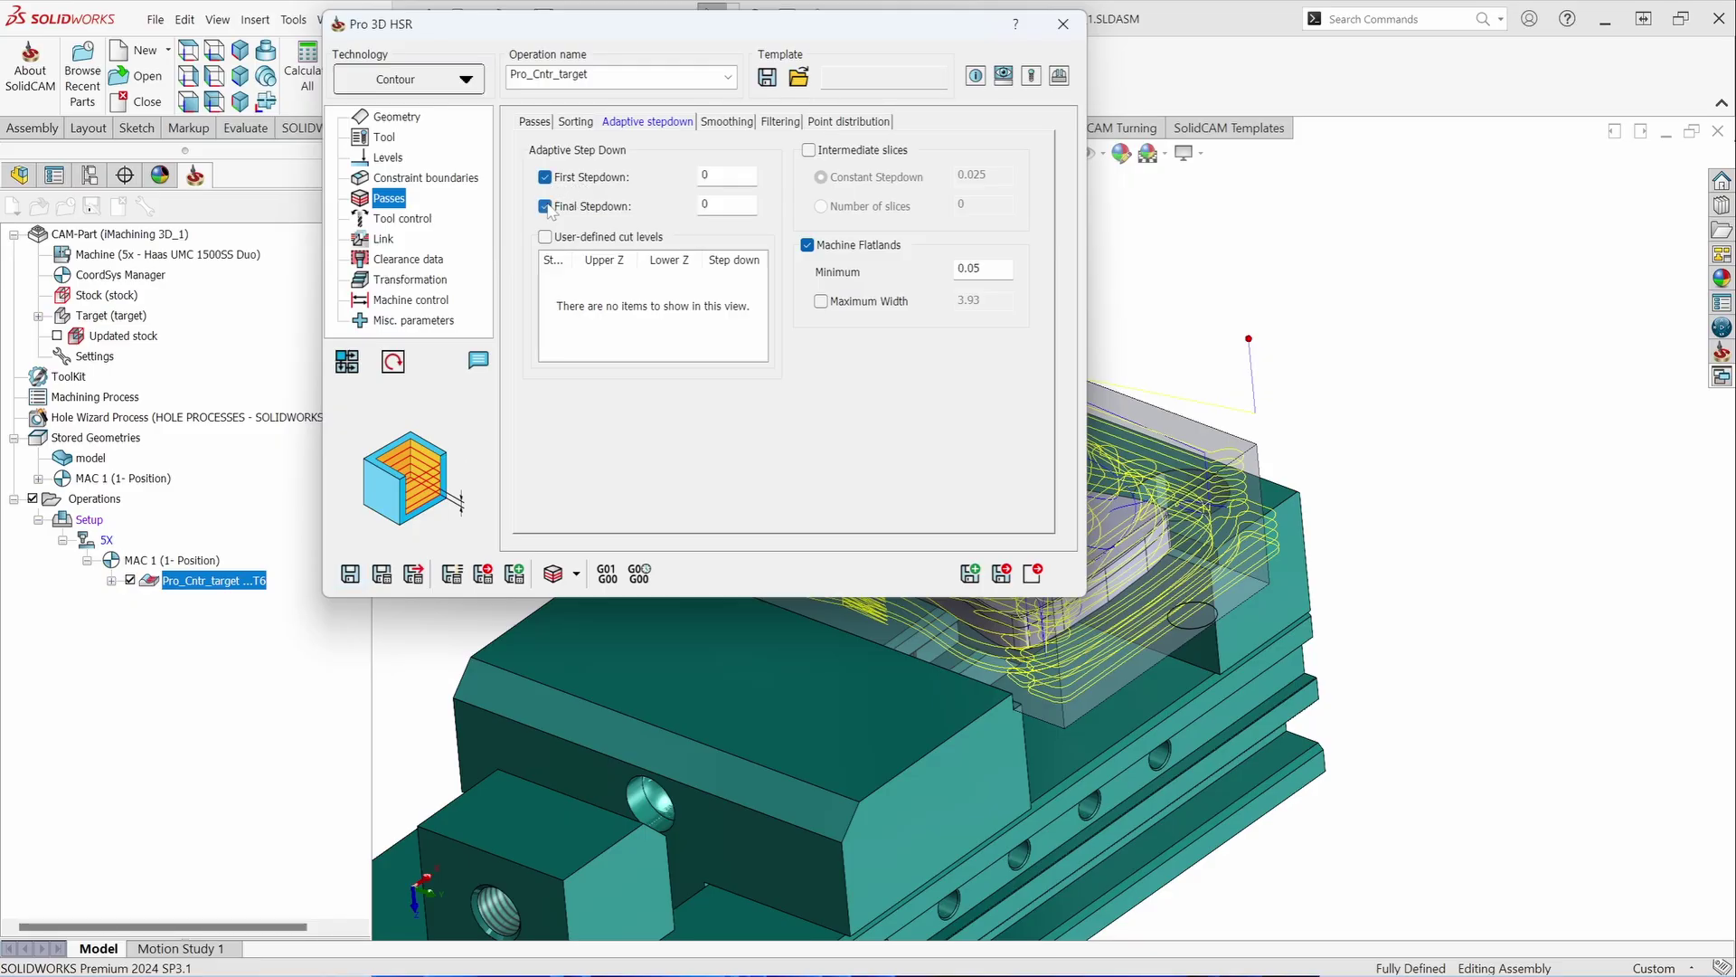
{"action": "left_click", "coordinate": [546, 206]}
{"action": "left_click", "coordinate": [545, 177]}
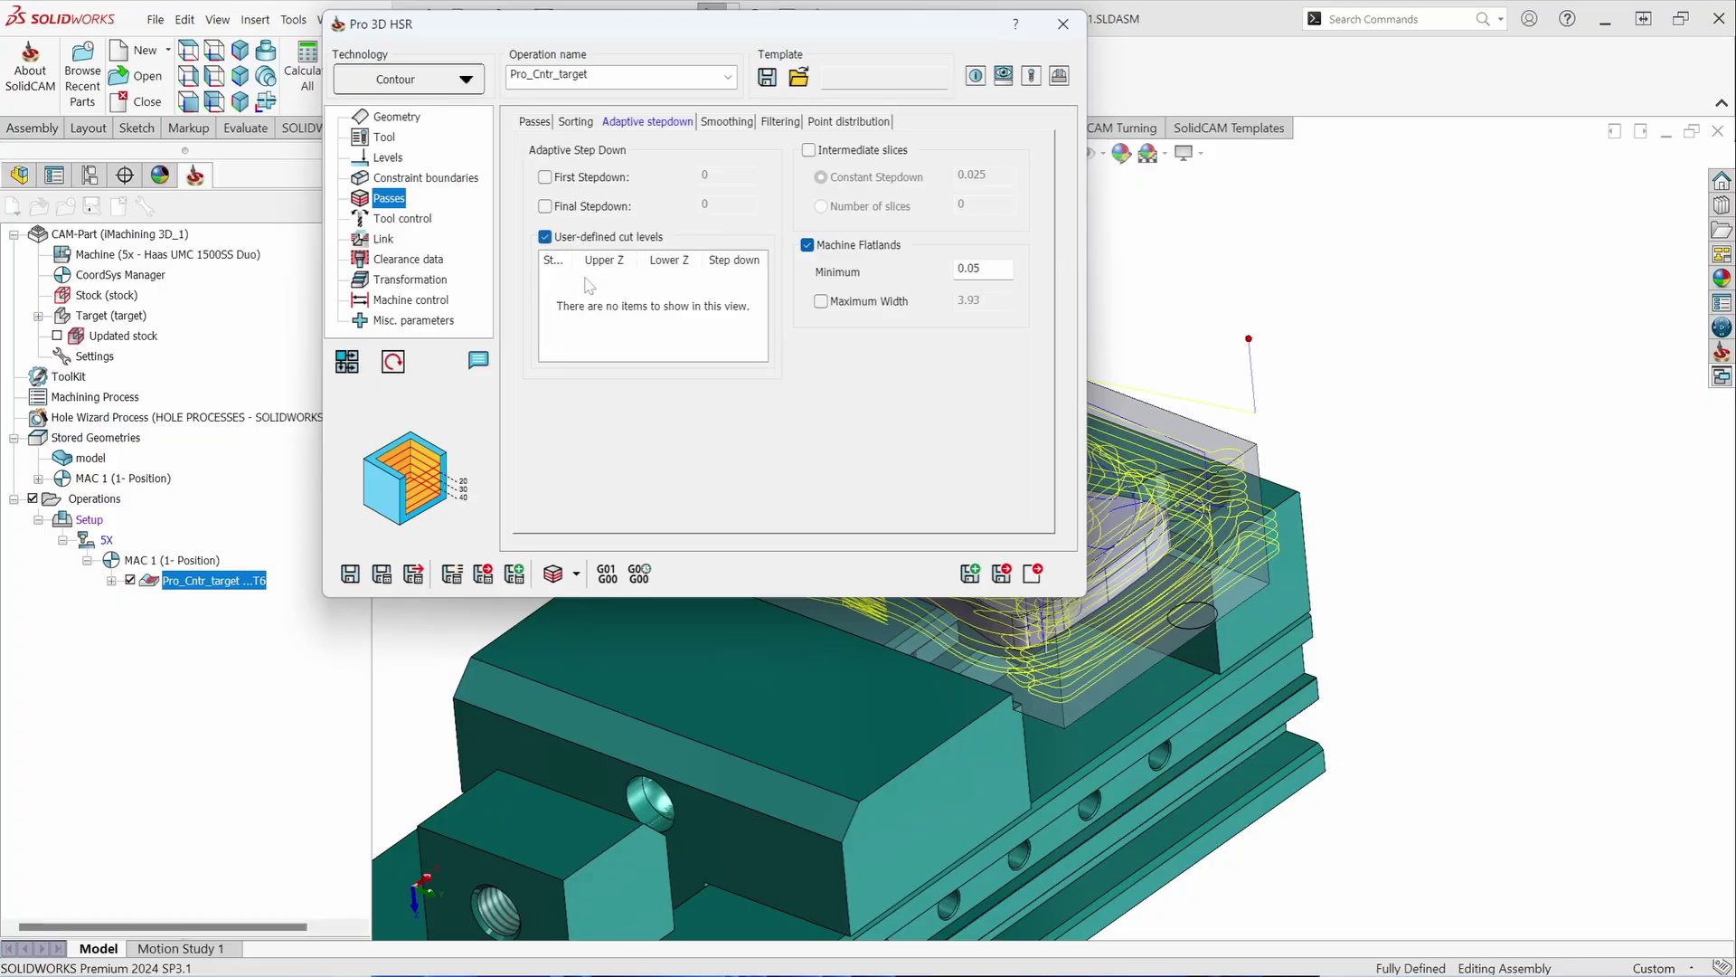
{"action": "right_click", "coordinate": [586, 281]}
{"action": "left_click", "coordinate": [633, 291]}
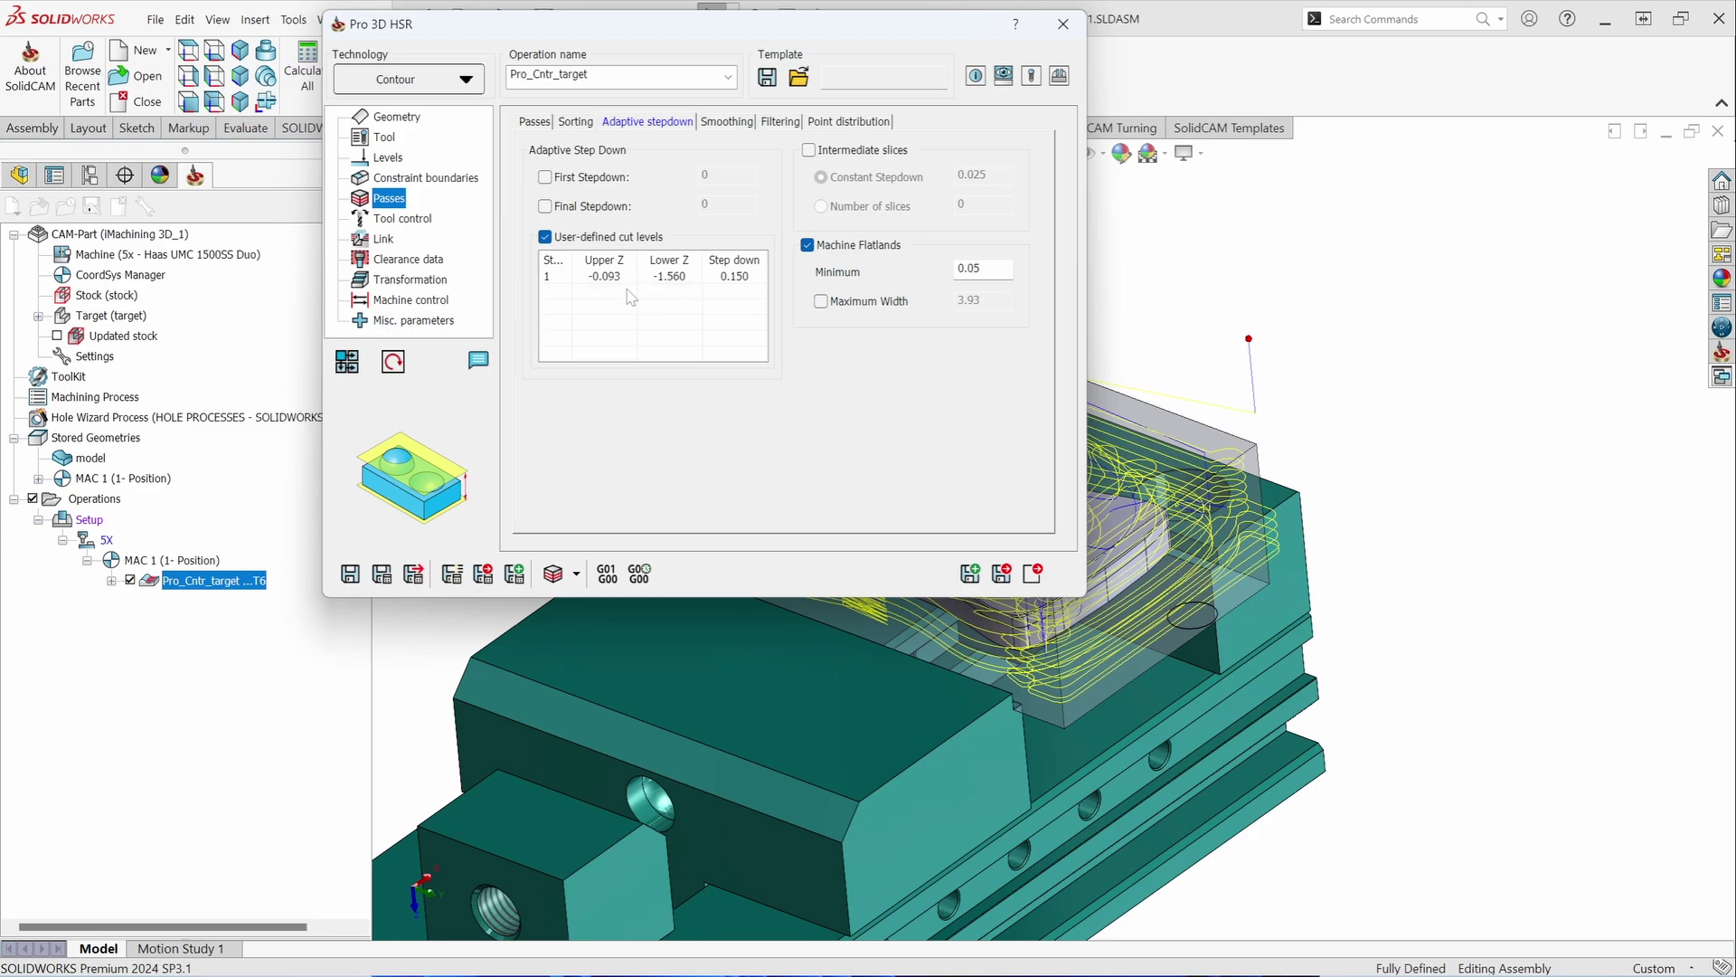
Step: Set the cut level's Upper Z to 0 and Lower Z to -0.25
{"action": "left_click", "coordinate": [616, 280]}
{"action": "left_click", "coordinate": [620, 281]}
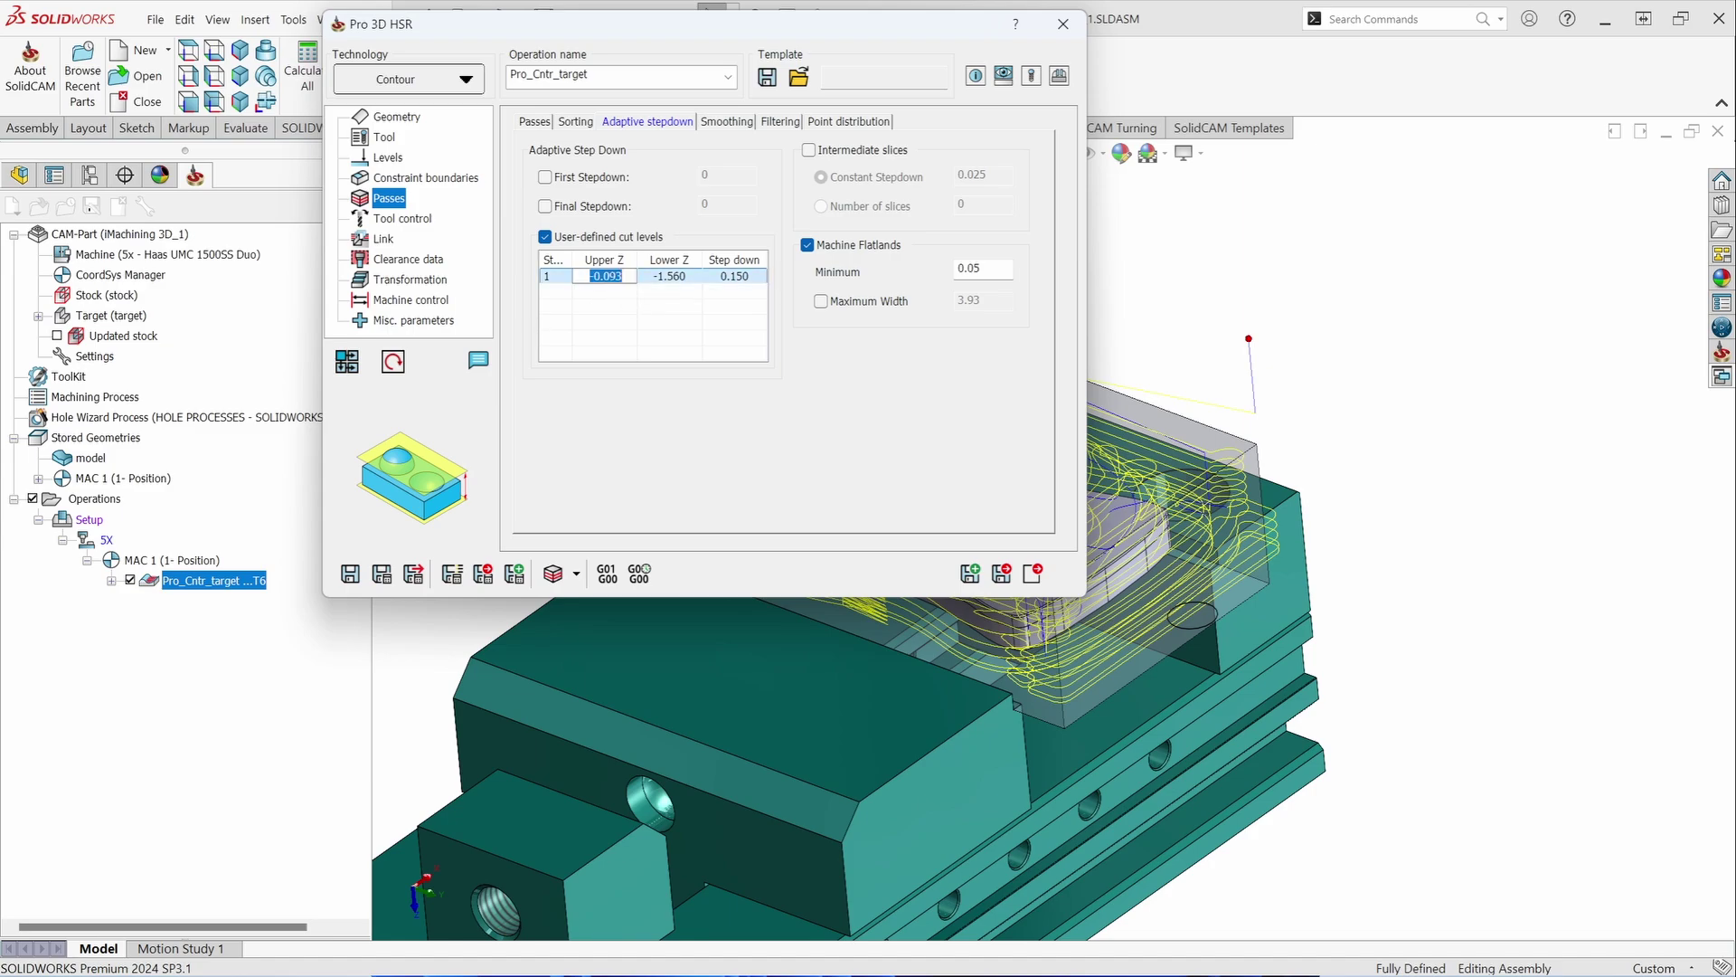
{"action": "type", "text": "0"}
{"action": "left_click", "coordinate": [674, 277]}
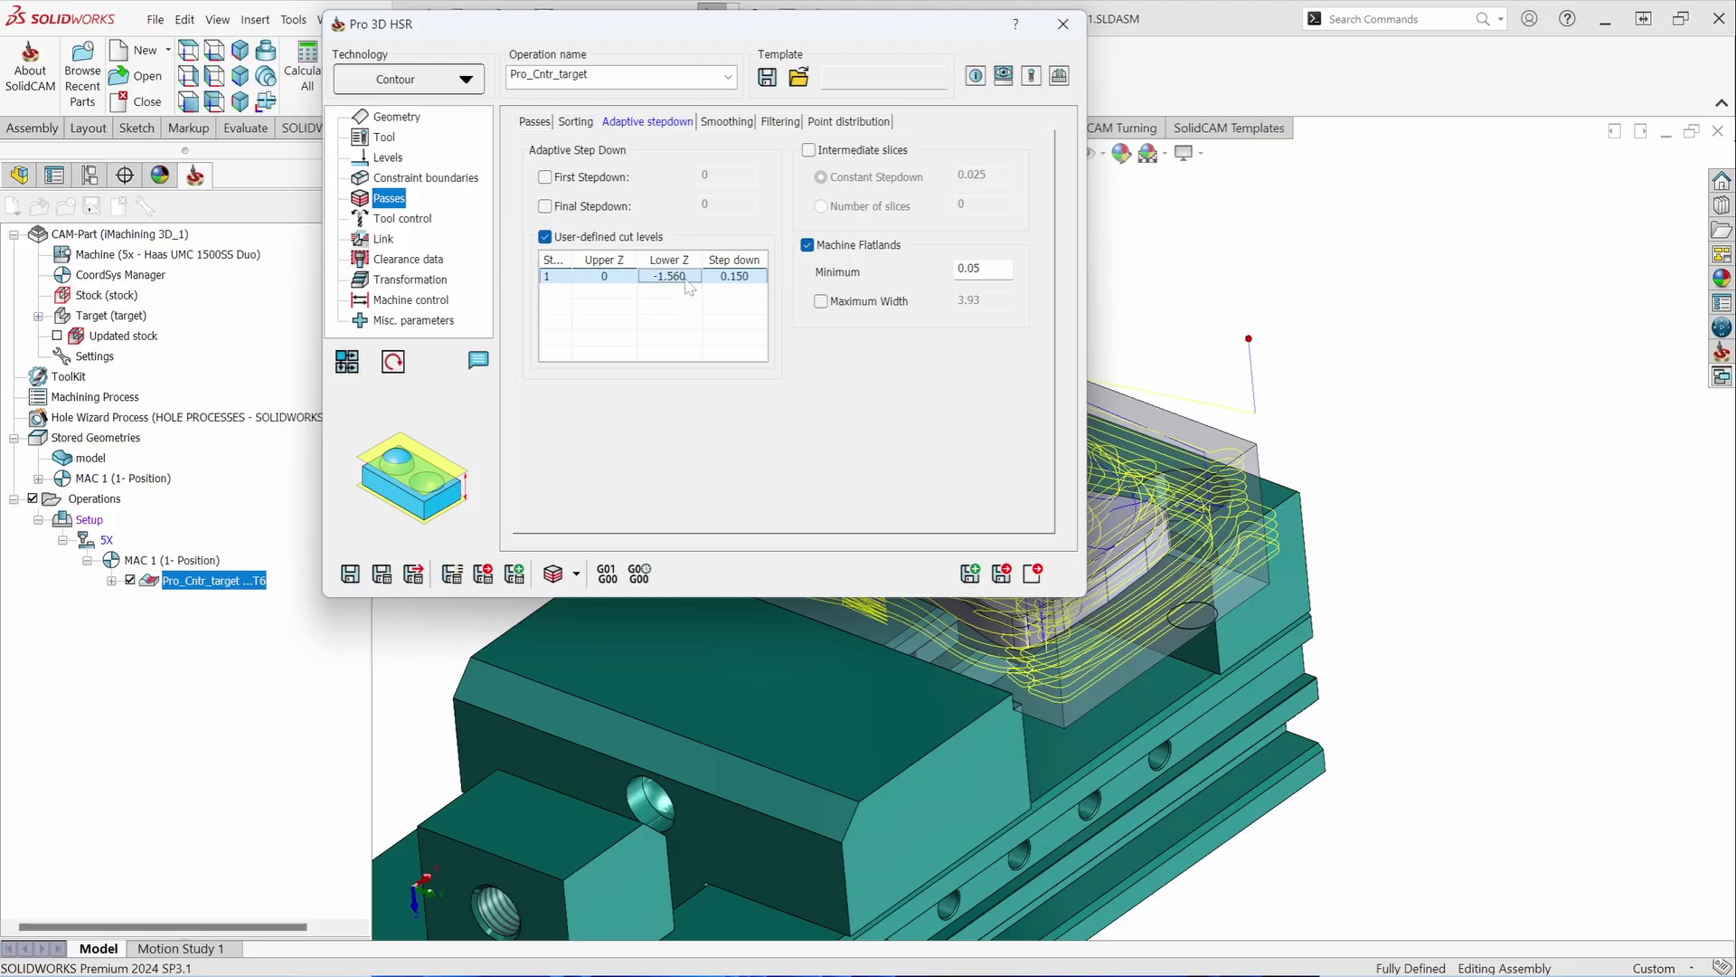
{"action": "left_click", "coordinate": [670, 276]}
{"action": "type", "text": "-"}
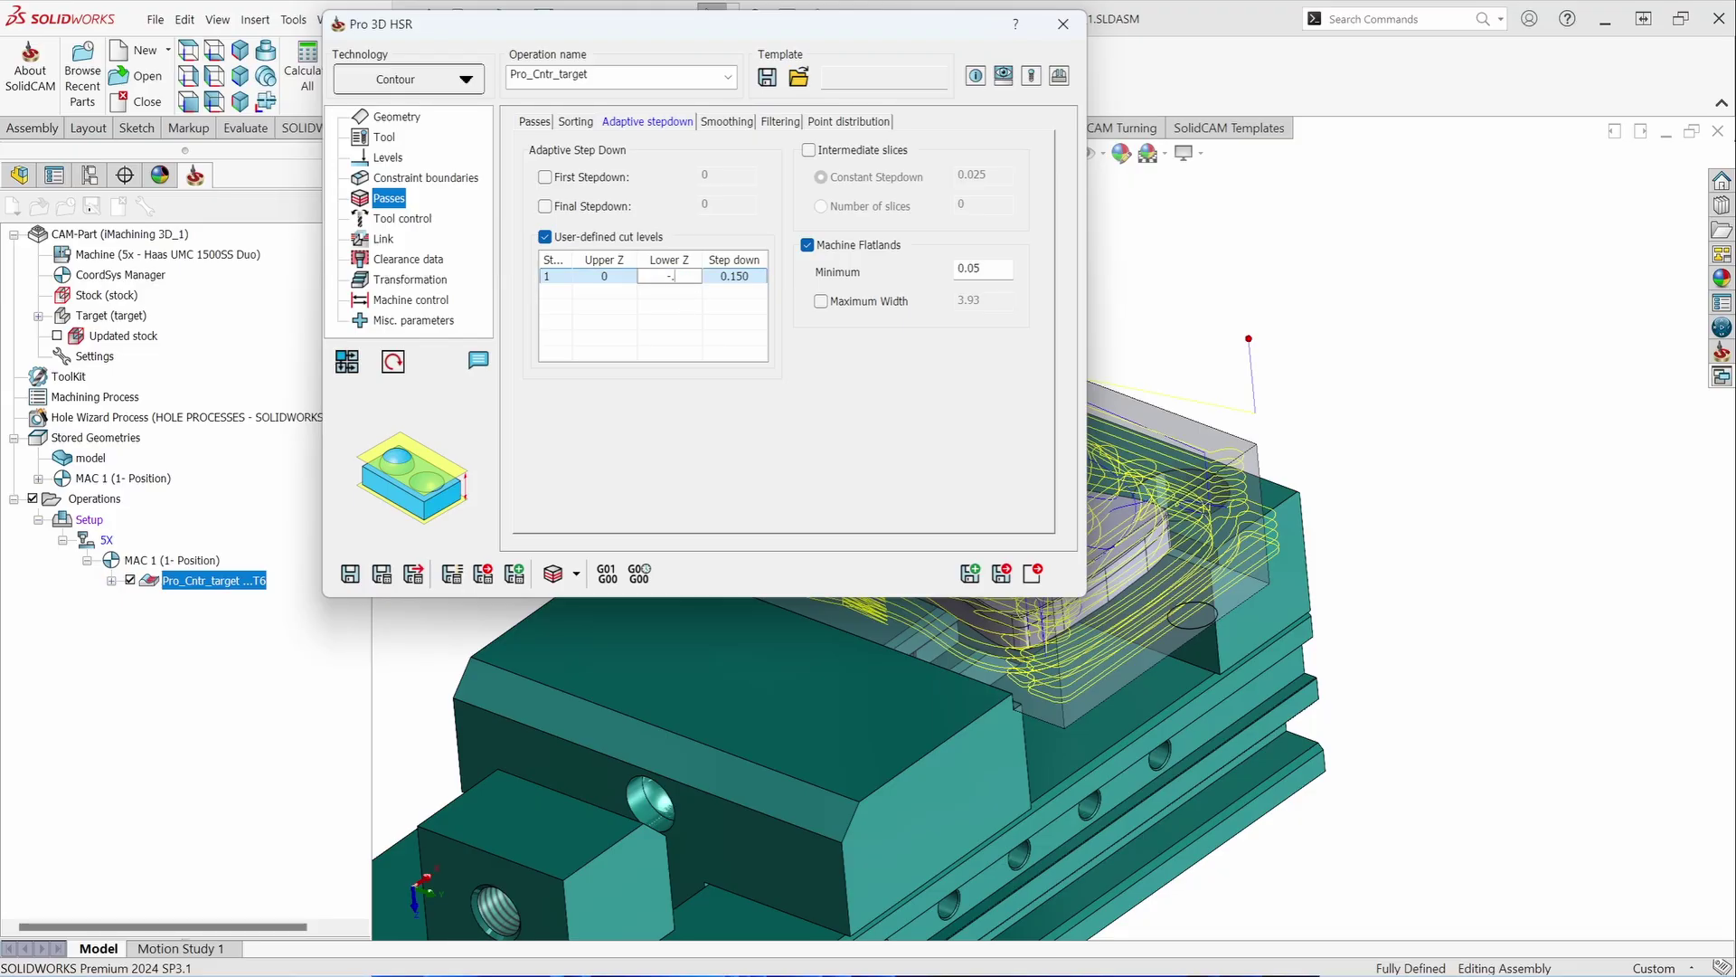
{"action": "type", "text": ".25"}
{"action": "left_click", "coordinate": [750, 278]}
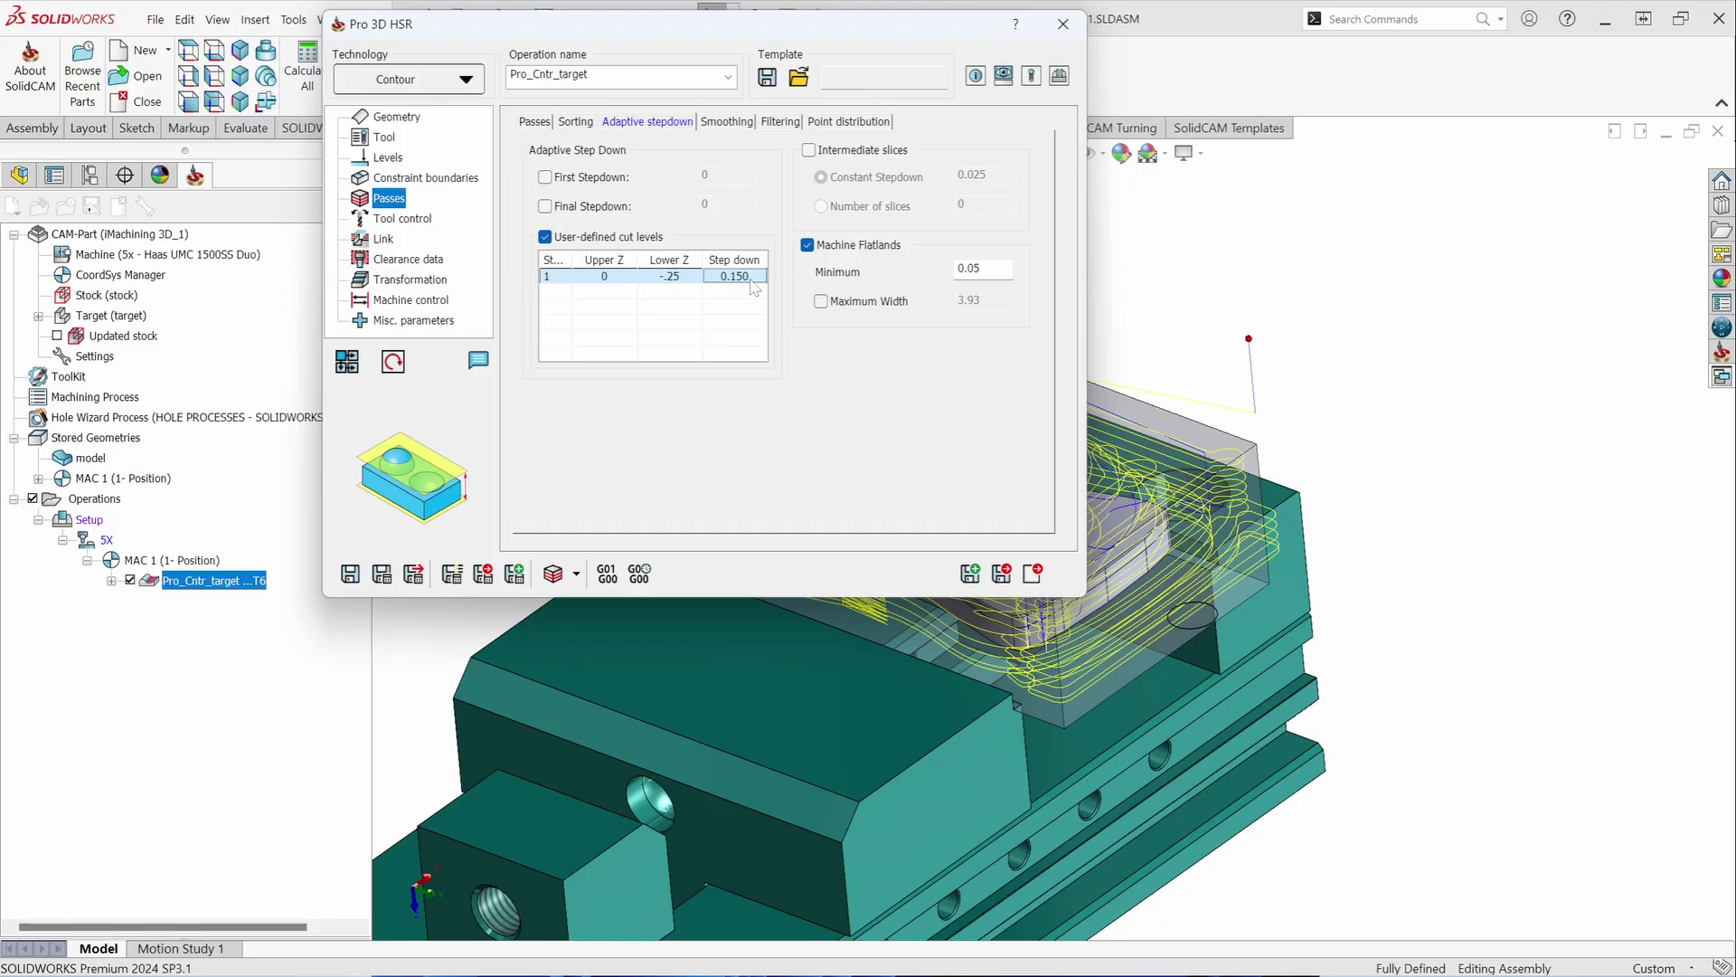
Step: Give the cut level a 0.03 step down and recalculate the toolpath
{"action": "double_click", "coordinate": [751, 282]}
{"action": "type", "text": ".03"}
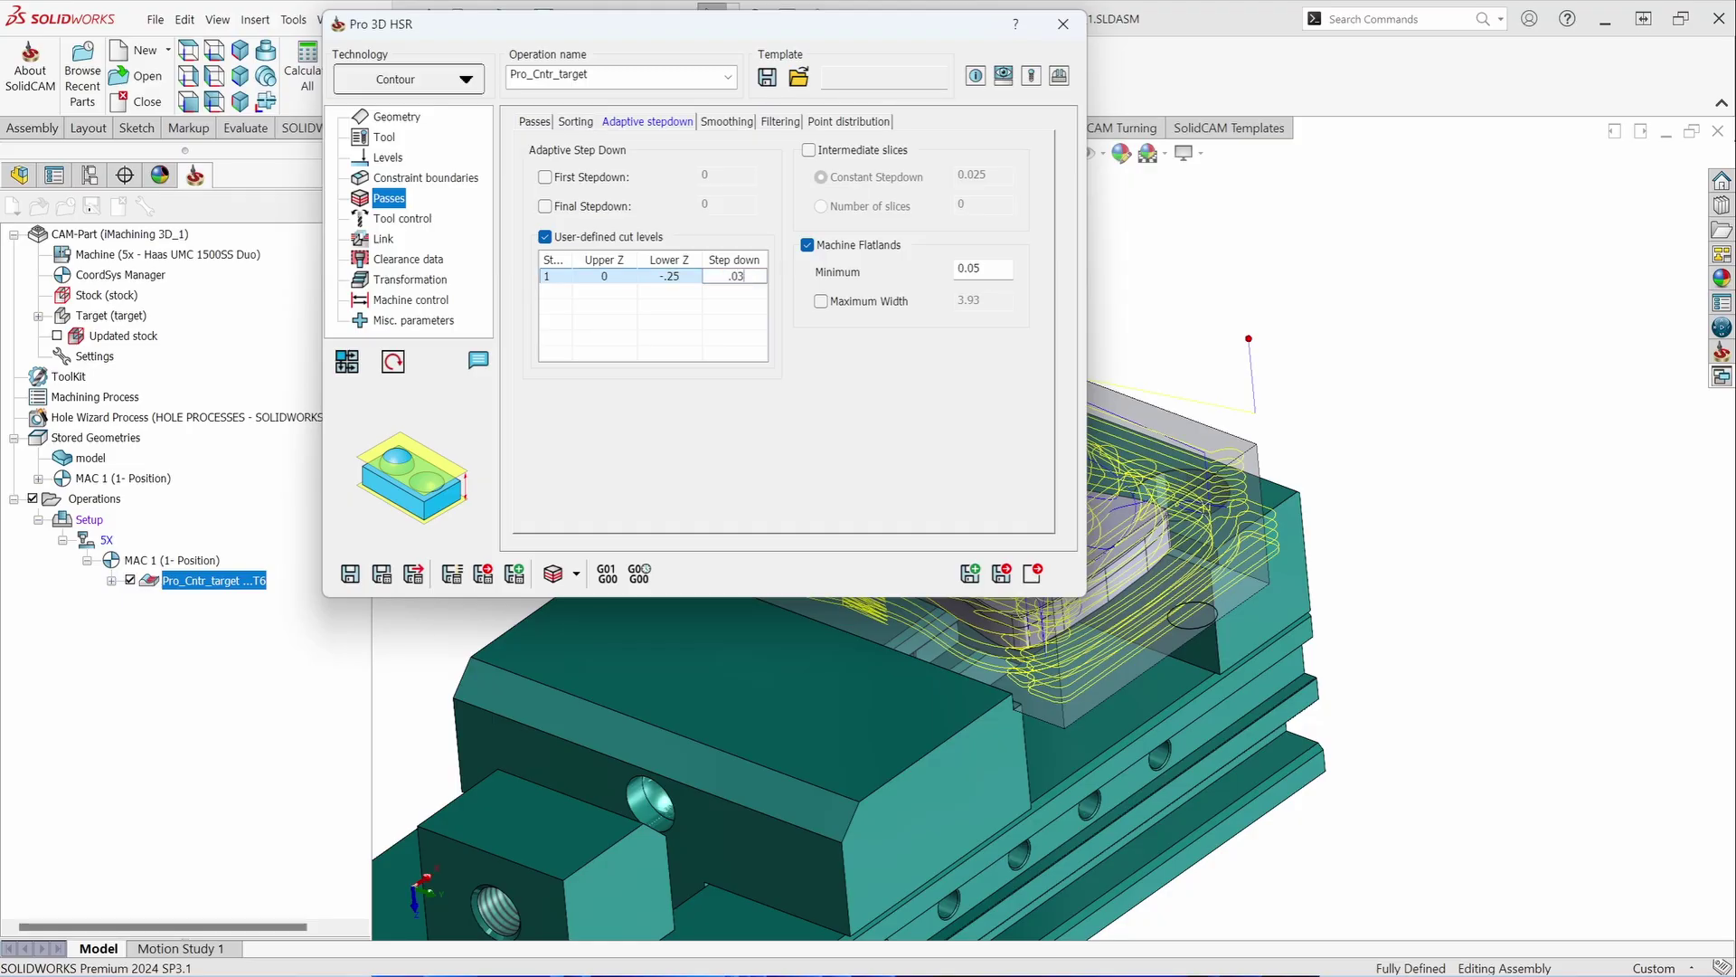
{"action": "left_click", "coordinate": [579, 309]}
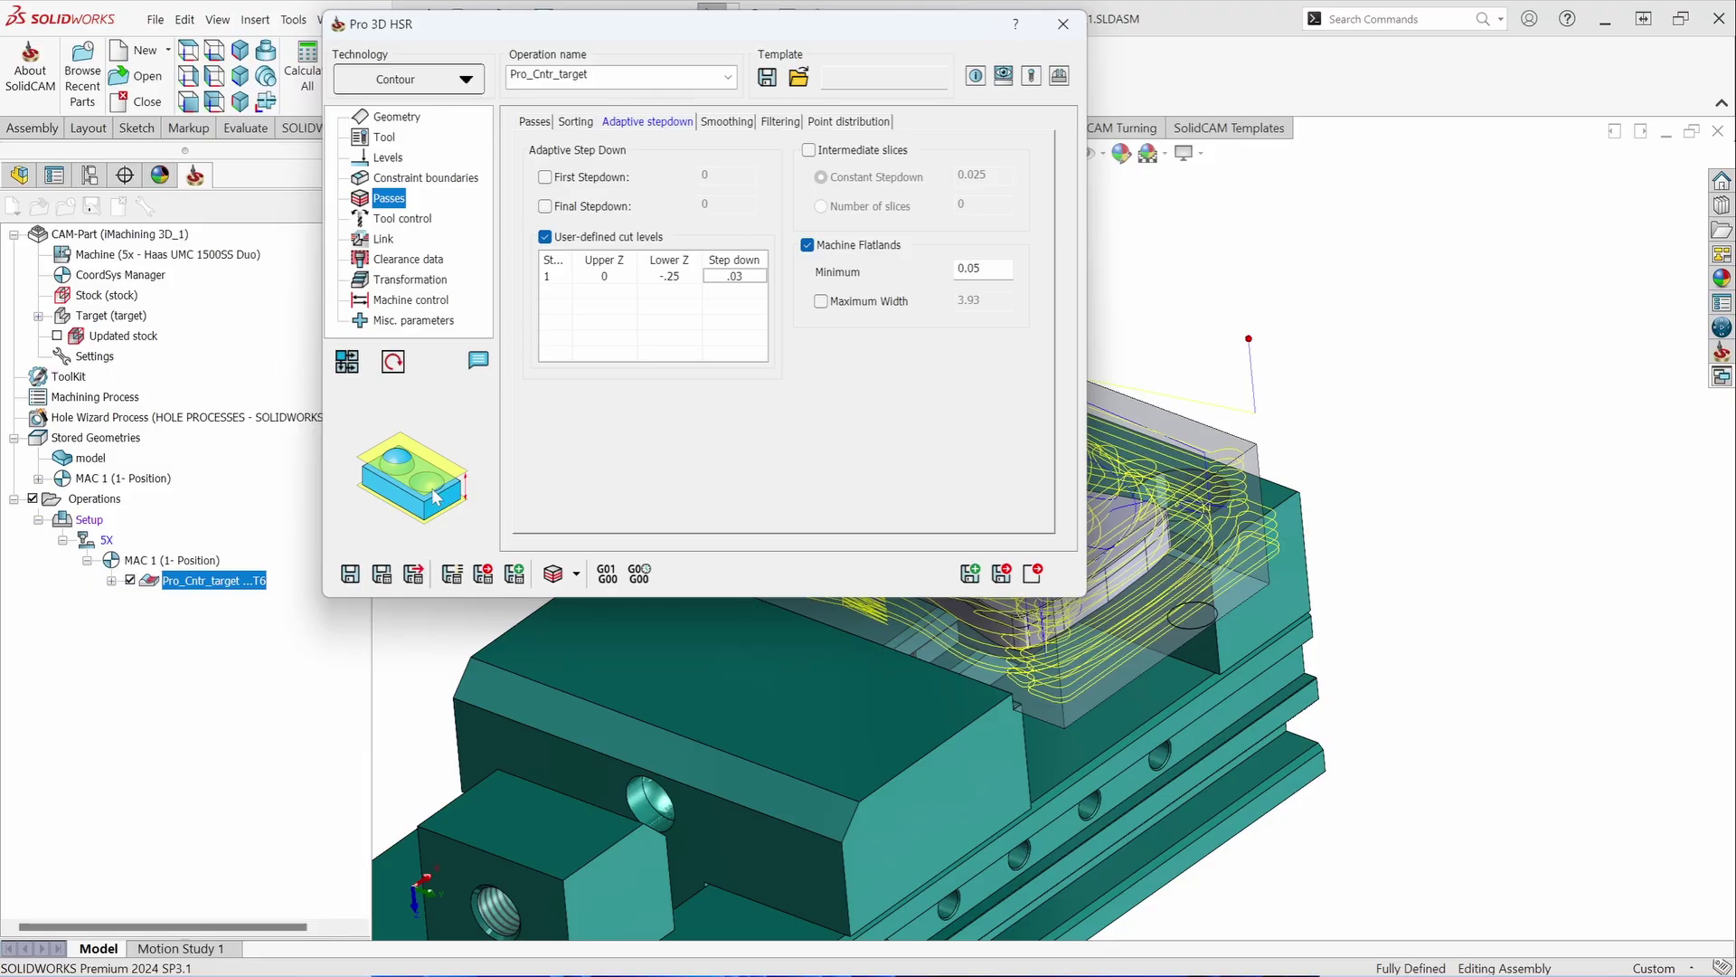
{"action": "left_click", "coordinate": [380, 579]}
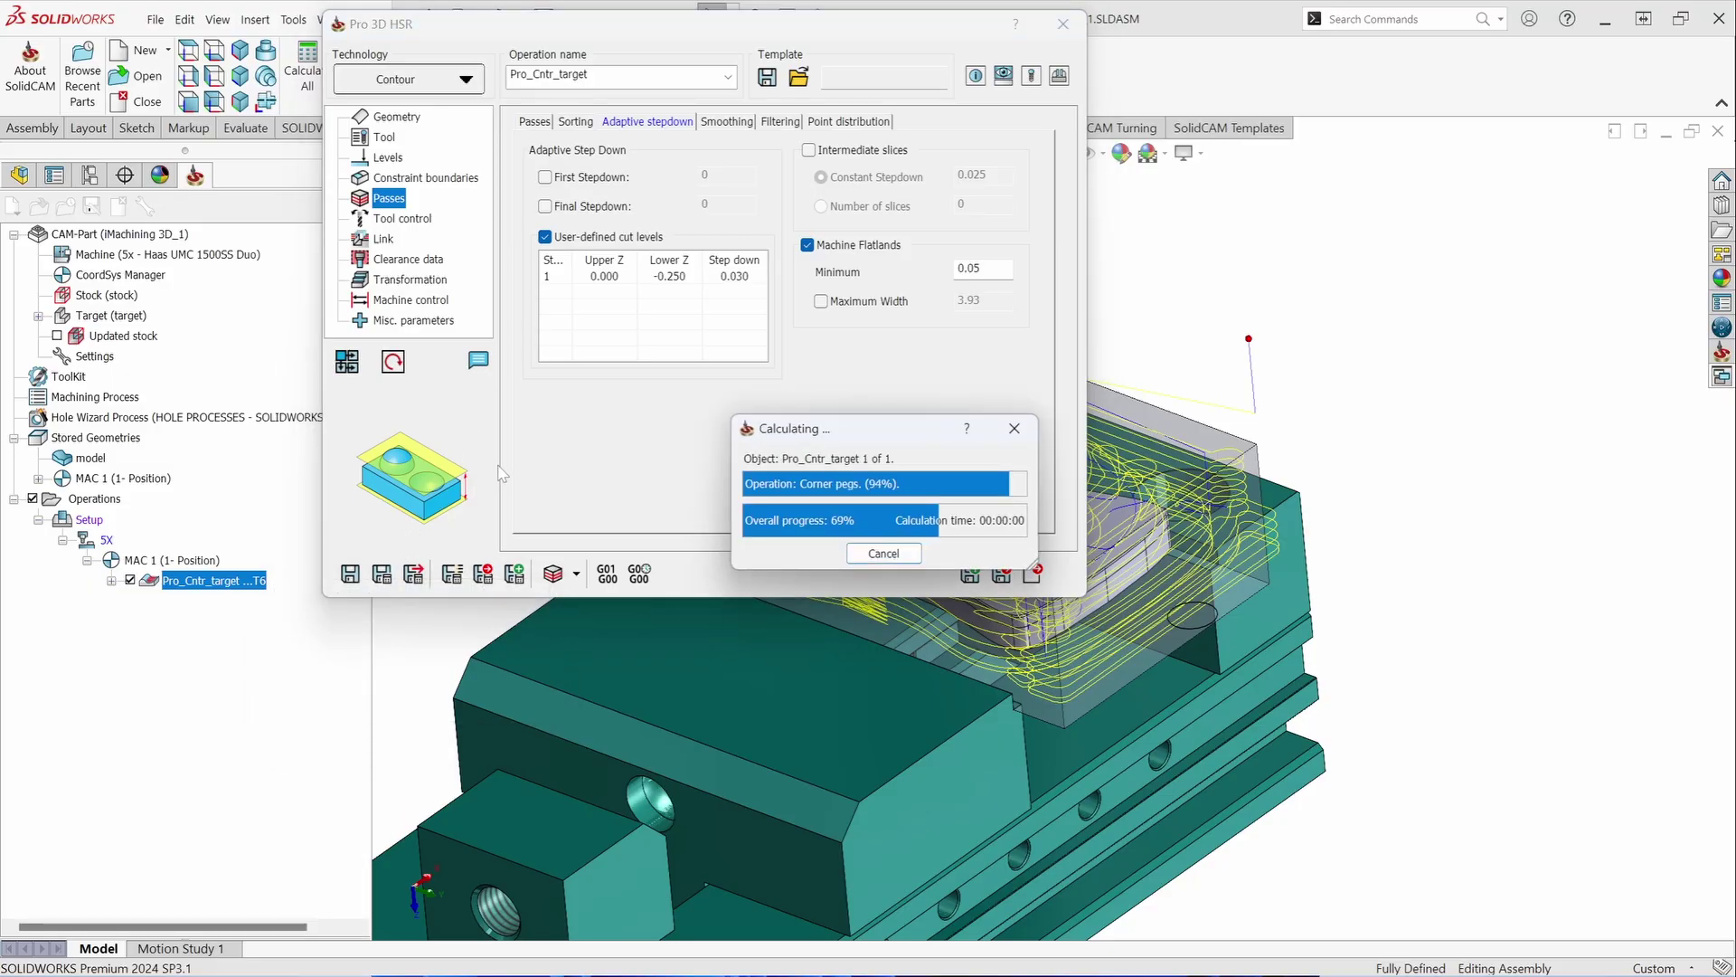
{"action": "left_click", "coordinate": [1063, 23]}
{"action": "scroll", "coordinate": [1195, 474], "scroll_direction": "down", "scroll_amount": 2}
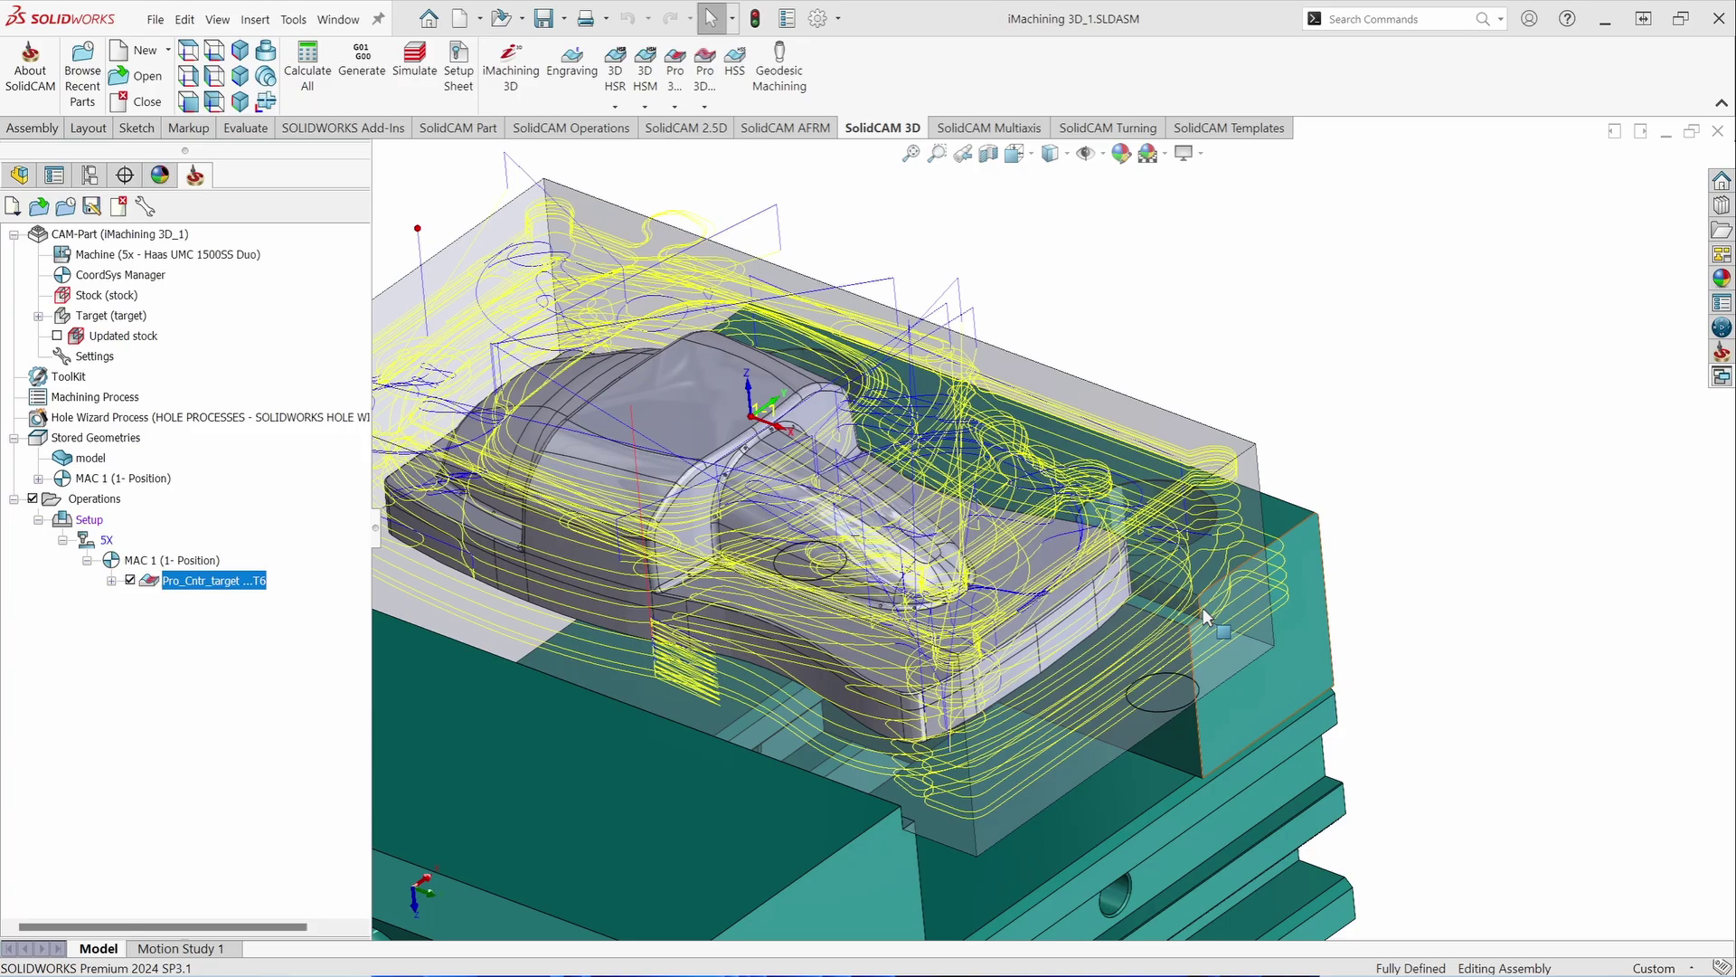
{"action": "double_click", "coordinate": [187, 579]}
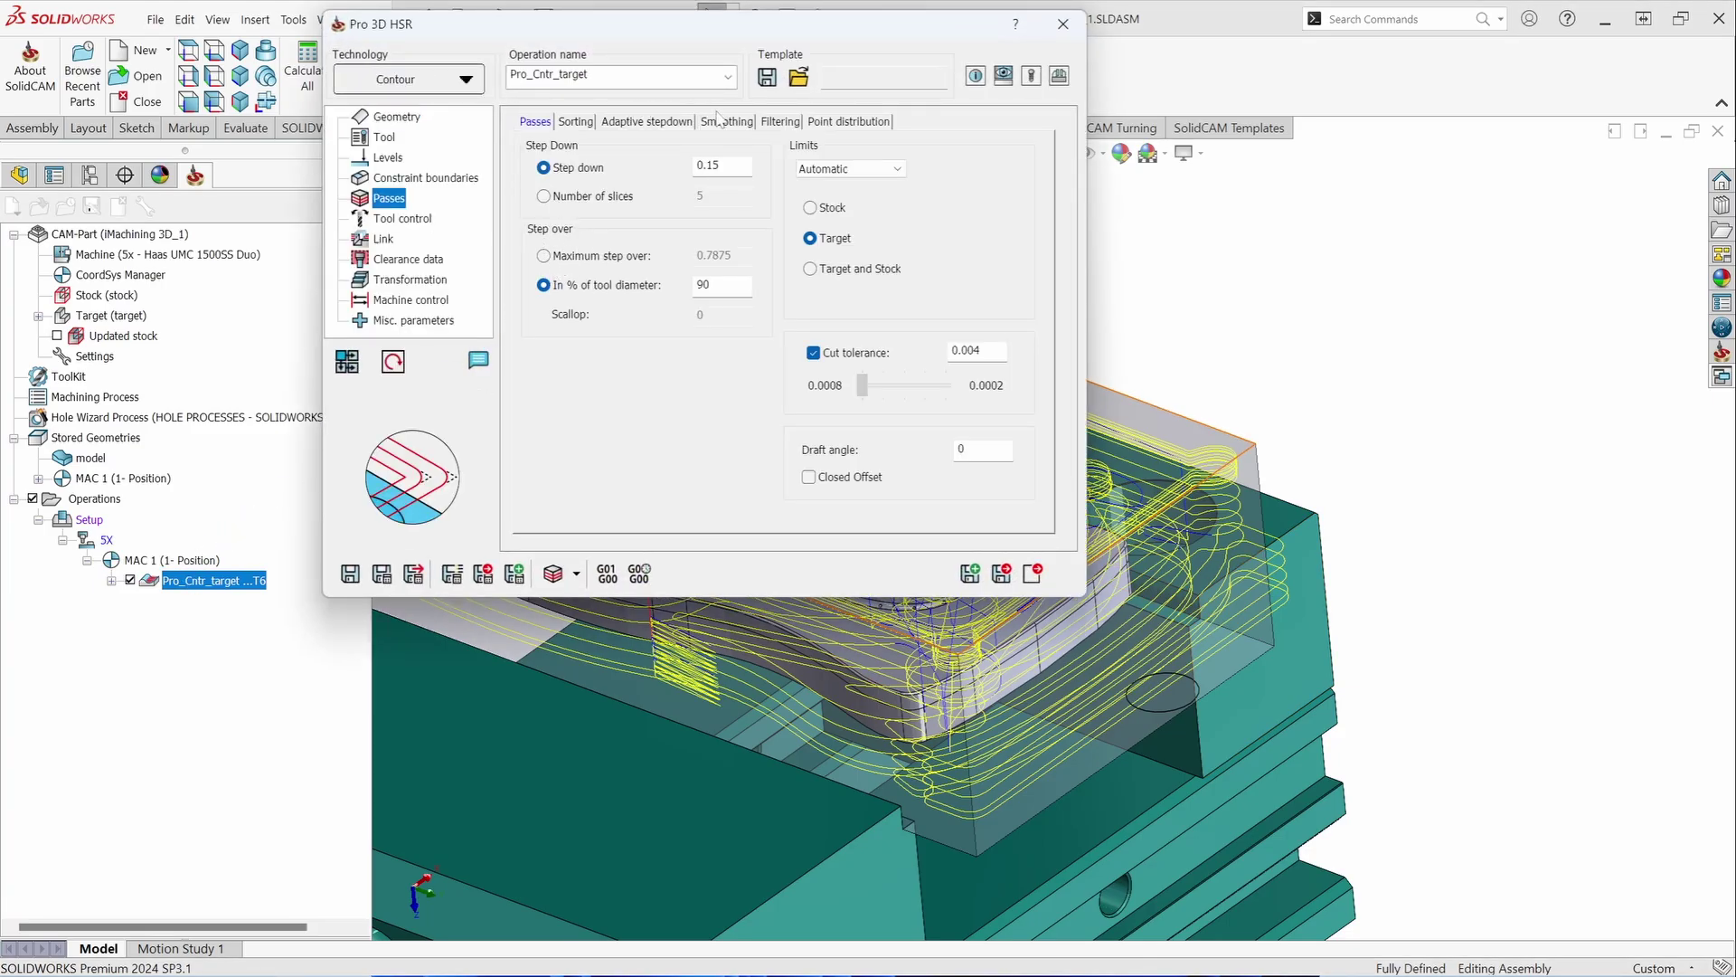
{"action": "left_click", "coordinate": [673, 123]}
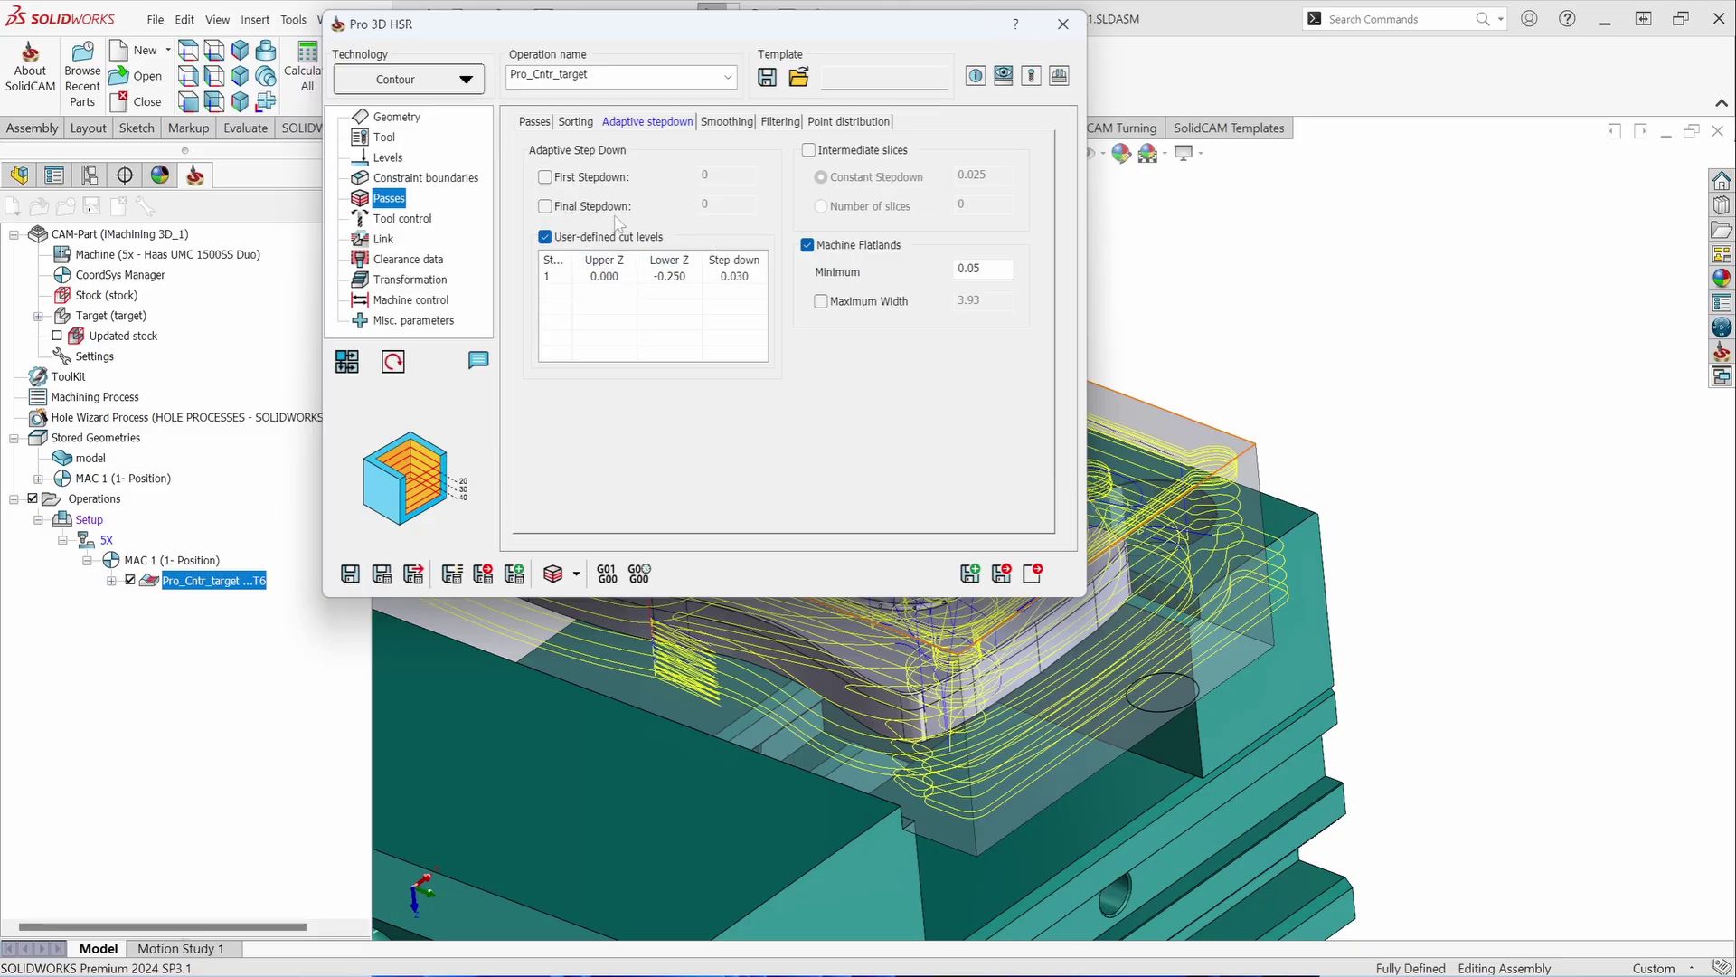
Step: Swap user-defined cut levels for intermediate slices at 0.03 constant stepdown and recalculate
{"action": "left_click", "coordinate": [545, 238]}
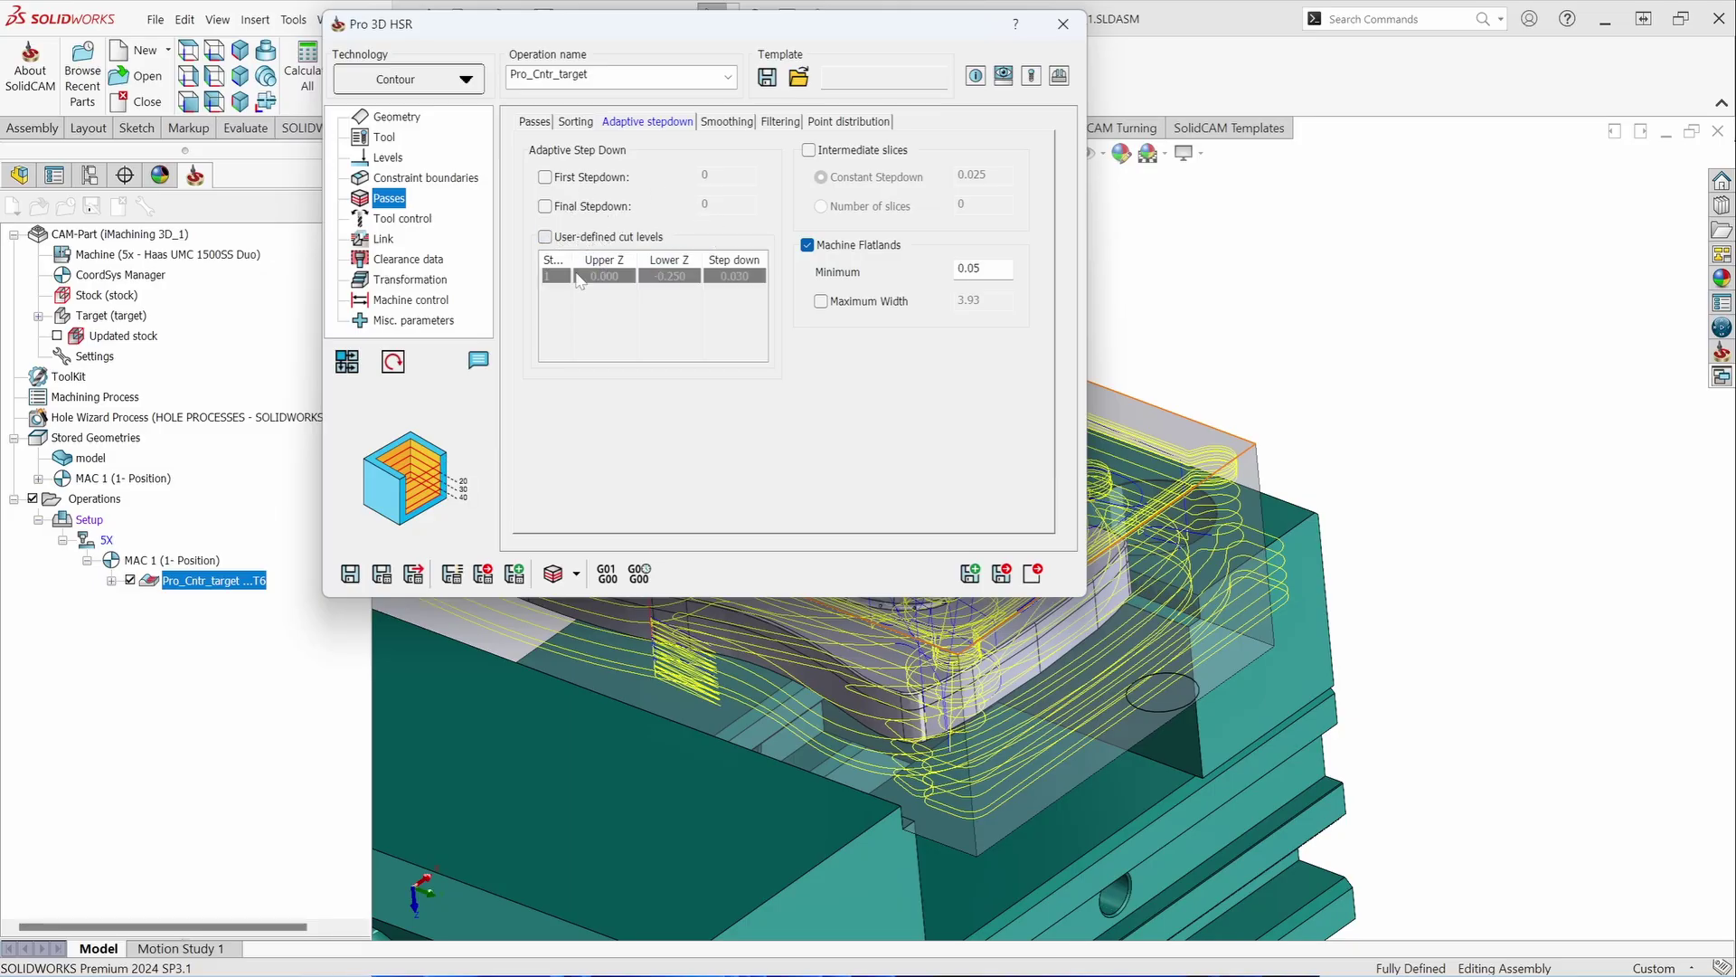
{"action": "left_click", "coordinate": [809, 151]}
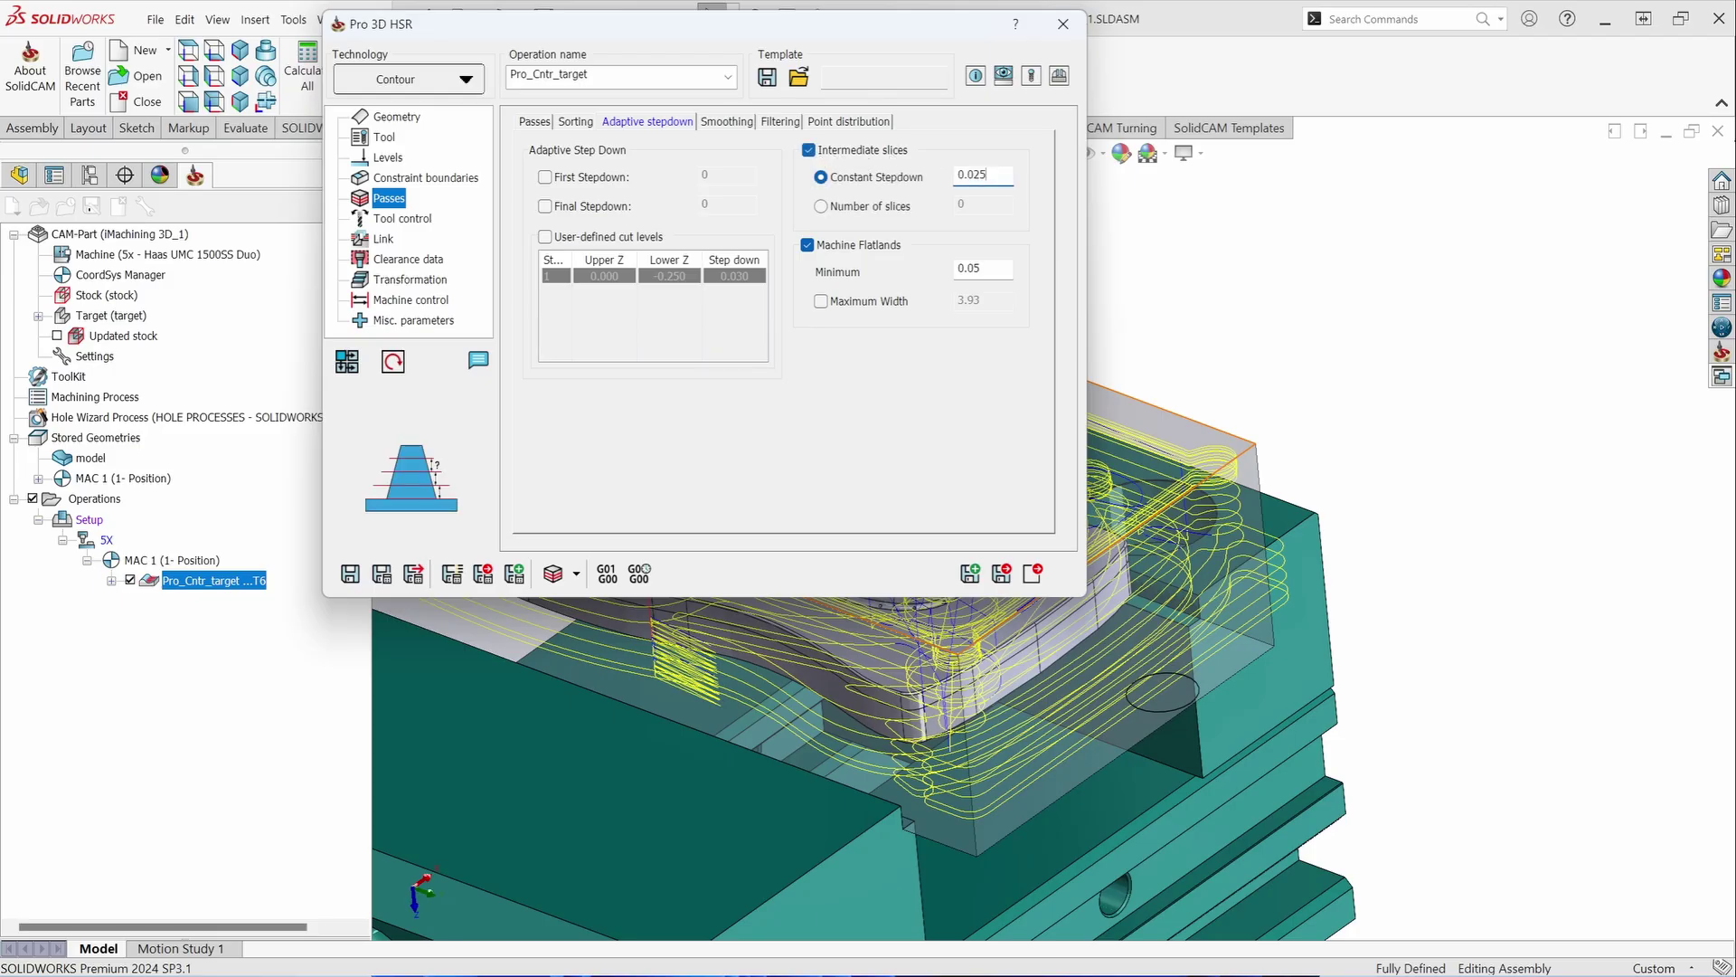
{"action": "left_click_drag", "start_coordinate": [982, 173], "coordinate": [957, 175]}
{"action": "type", "text": ".03"}
{"action": "left_click", "coordinate": [383, 576]}
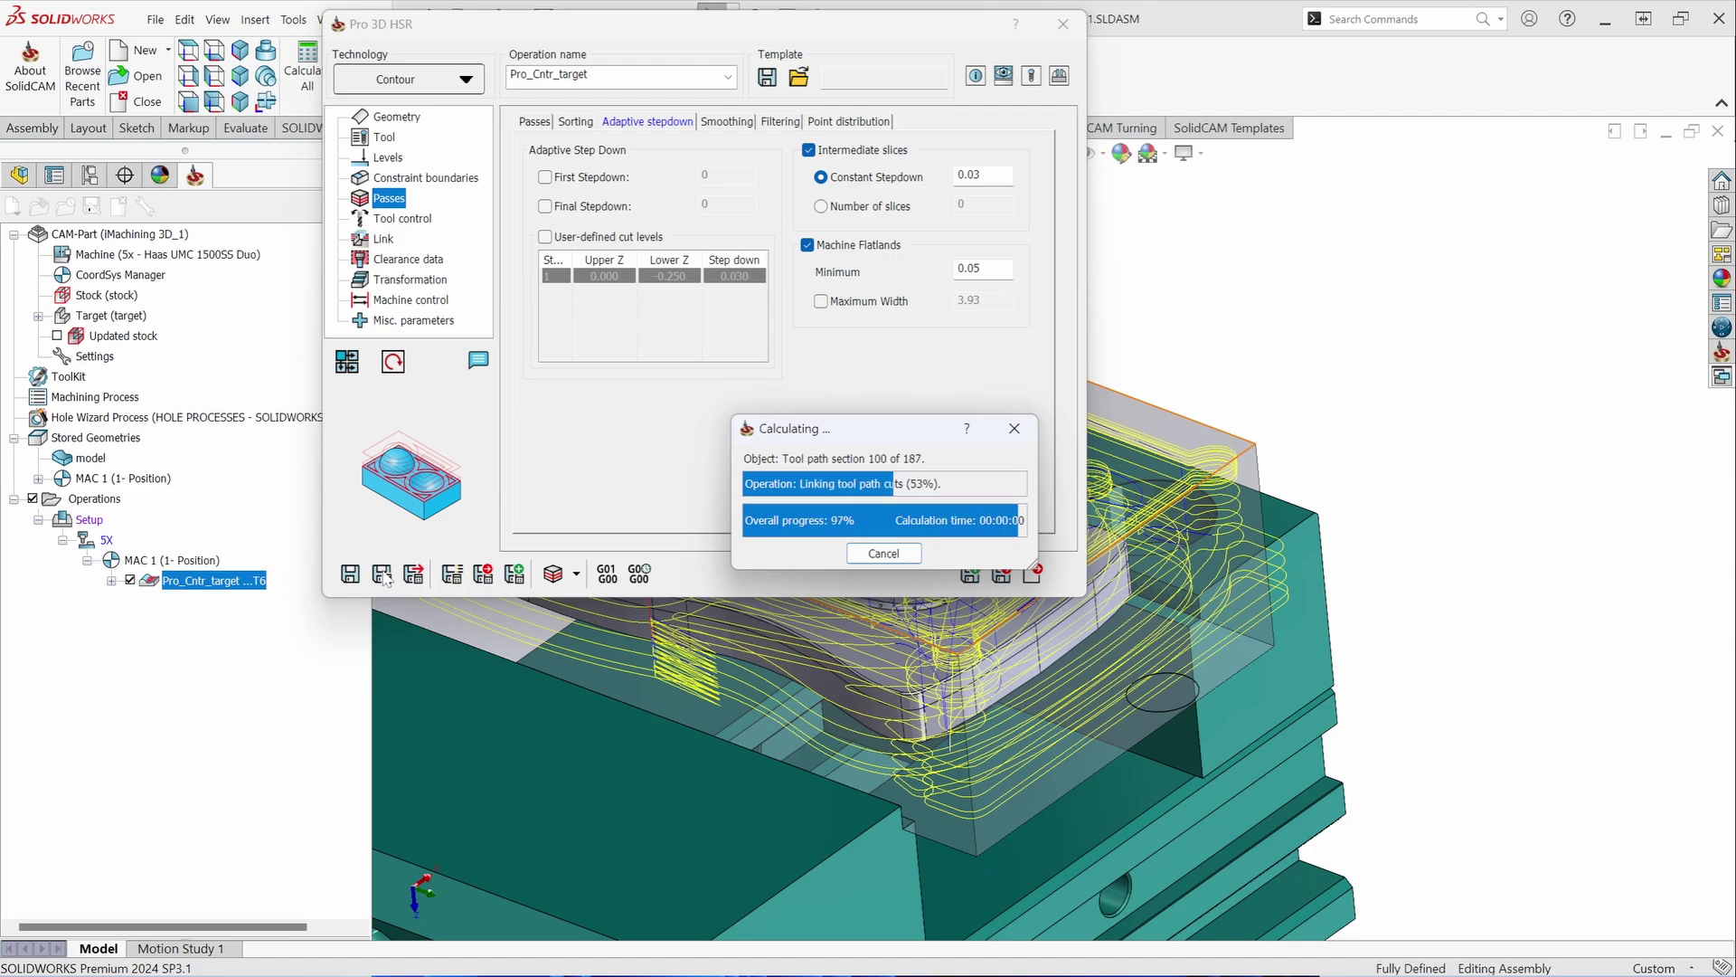
Step: Run a SolidVerify cutting simulation of Pro_Cntr_target, then close the simulation
{"action": "left_click", "coordinate": [554, 574]}
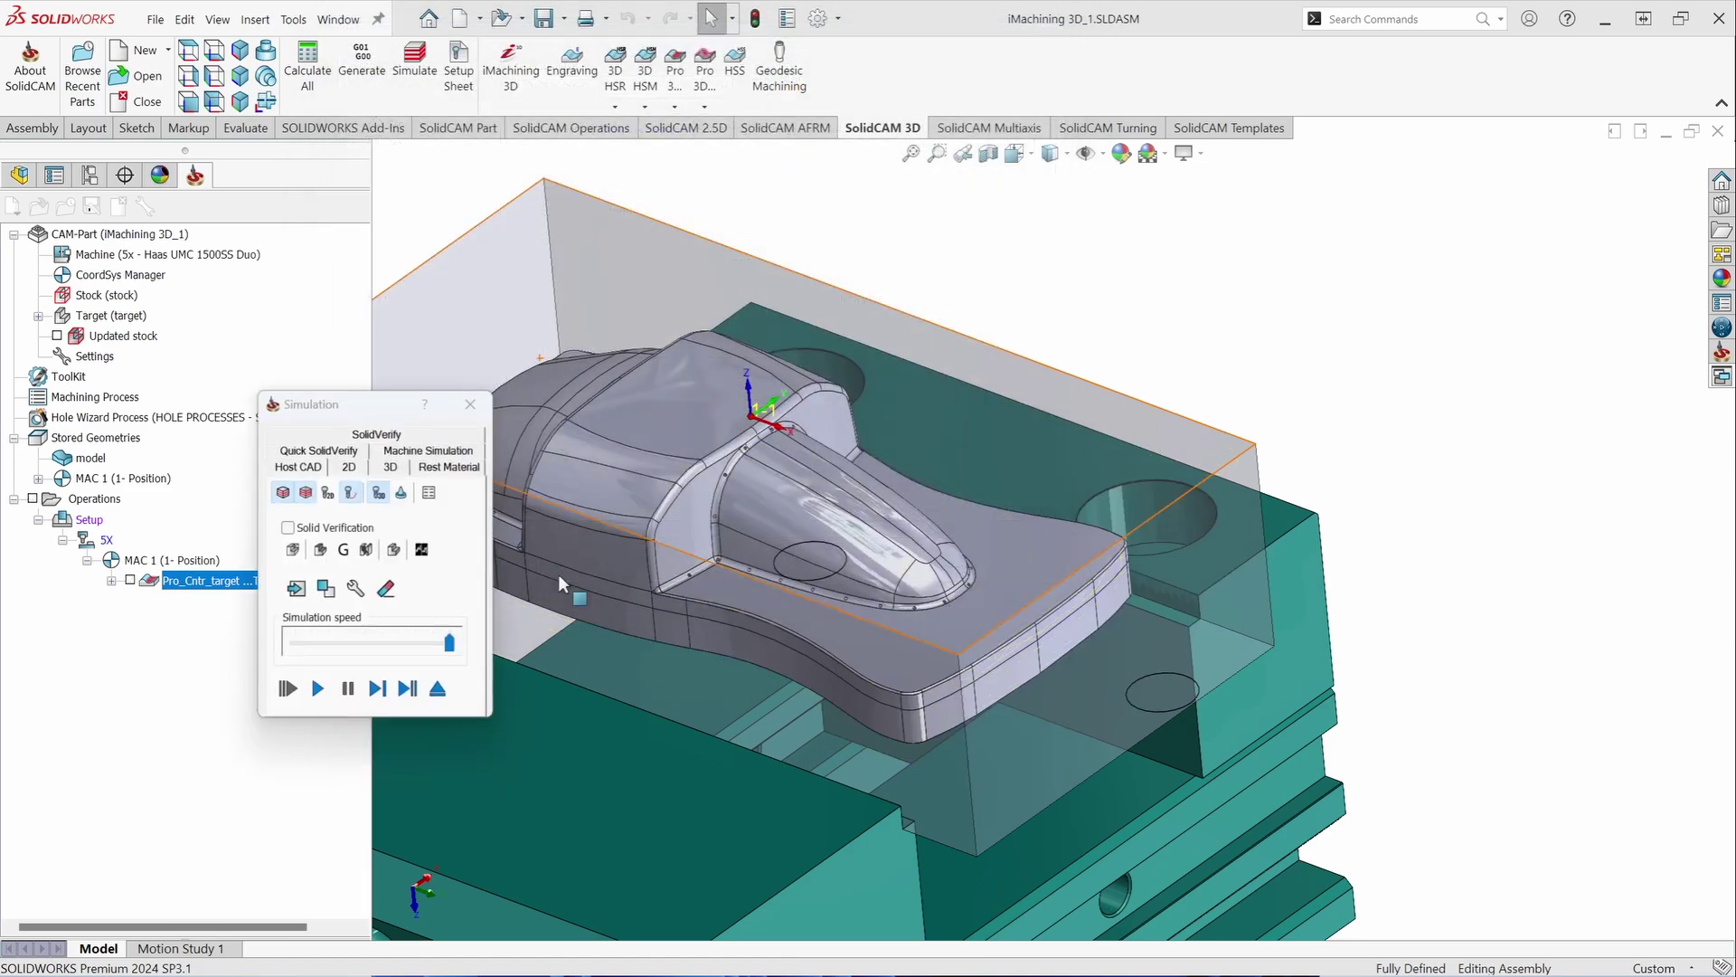
{"action": "left_click", "coordinate": [403, 433]}
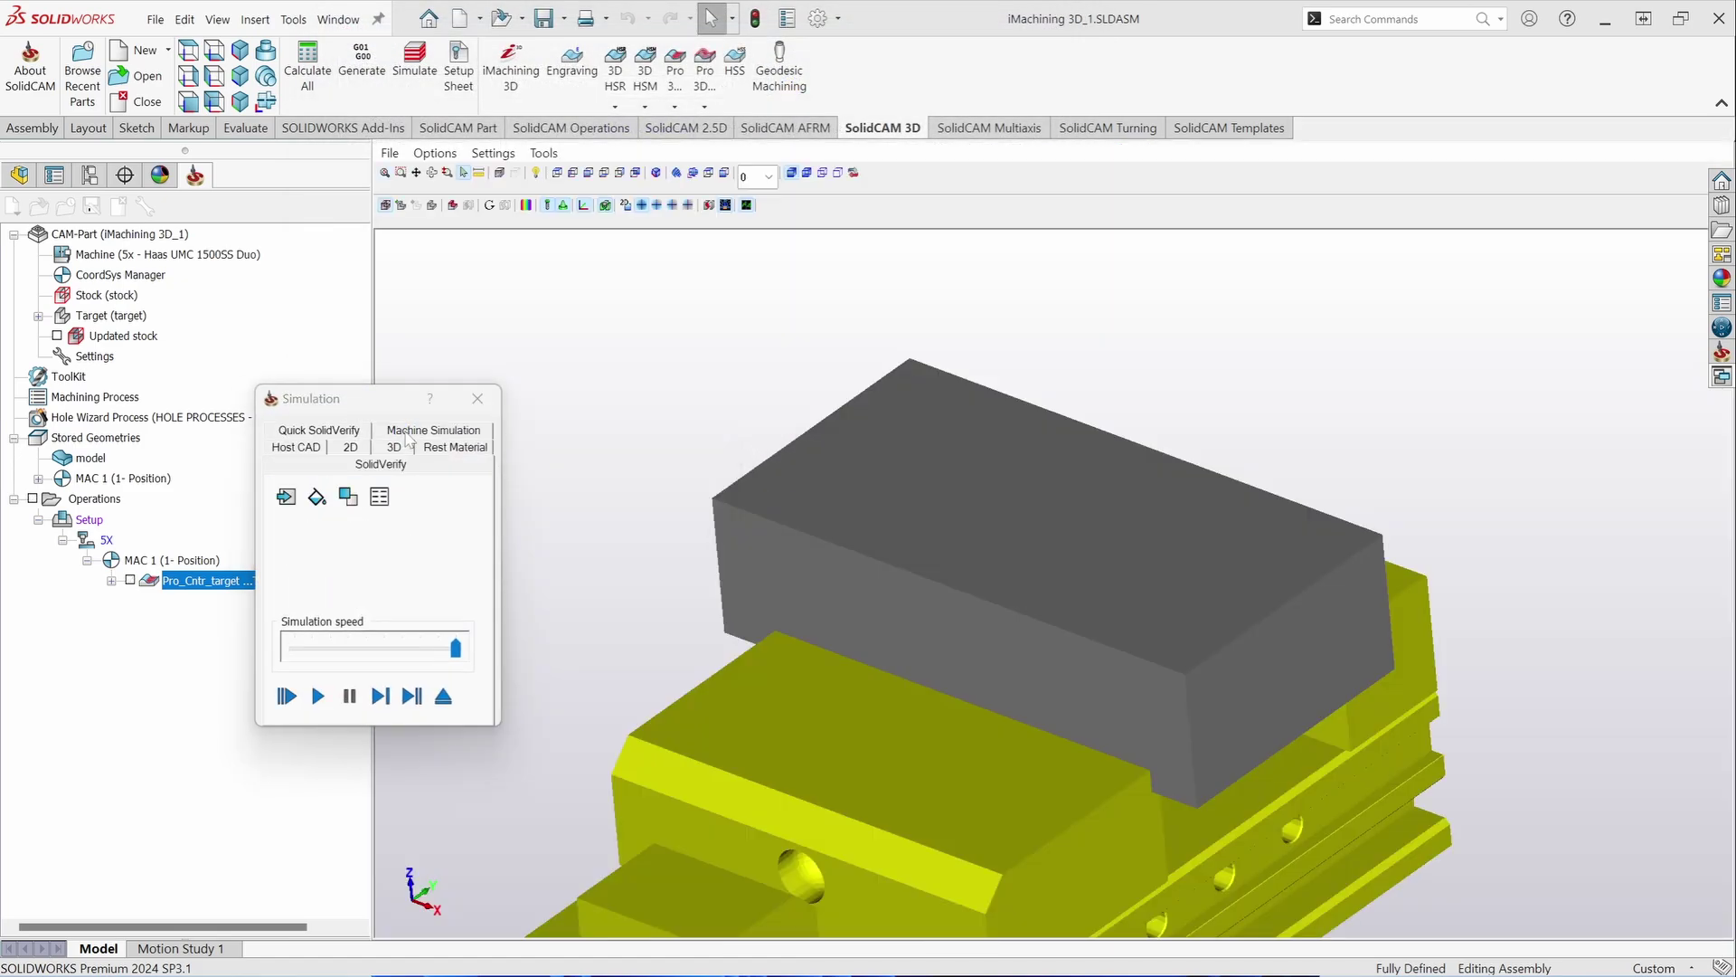
{"action": "left_click", "coordinate": [317, 696]}
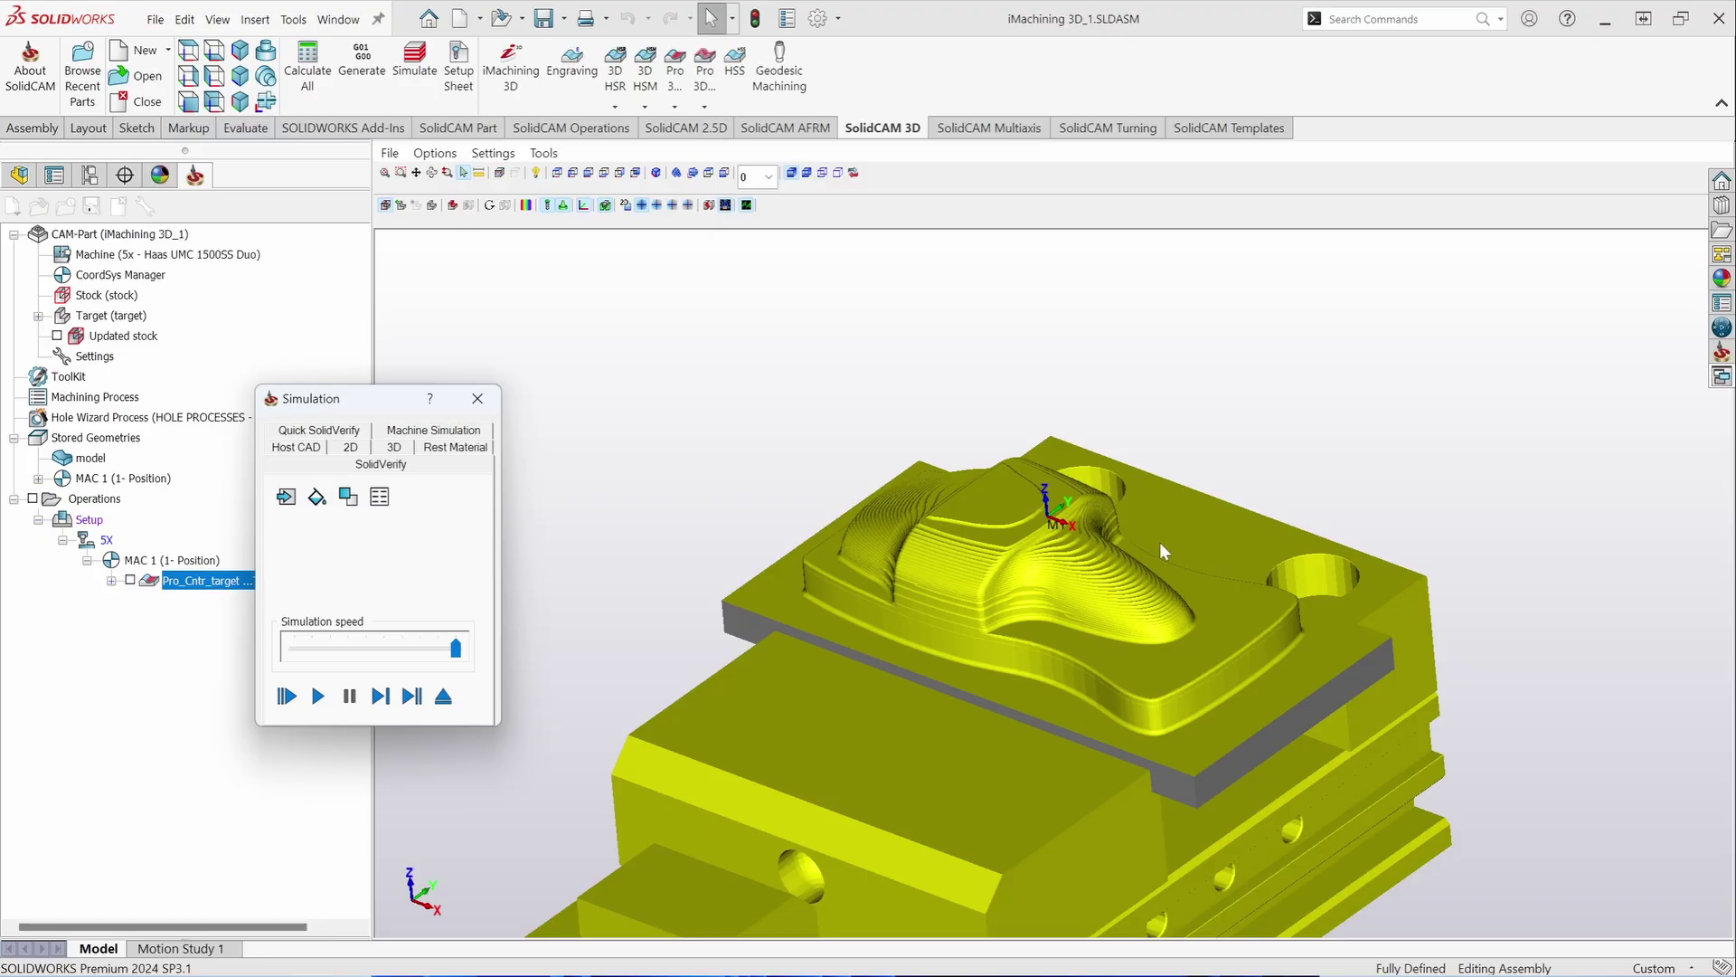
{"action": "left_click", "coordinate": [477, 400]}
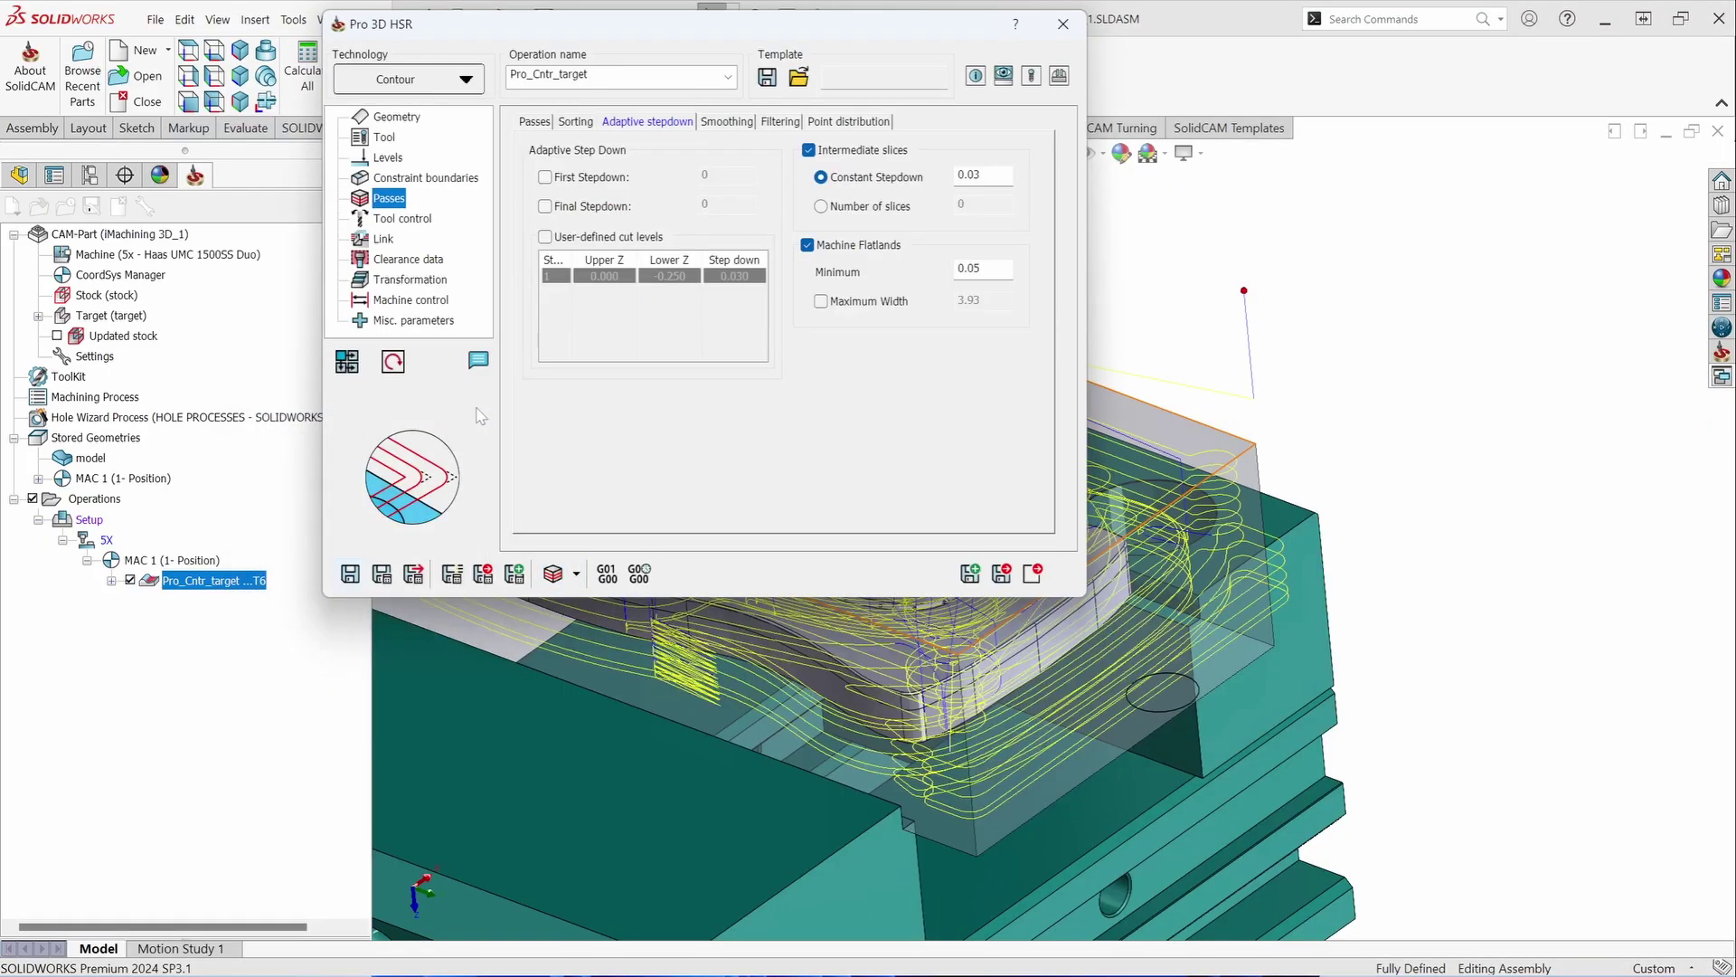
Step: Review Smoothing options, then view Link ramping: Auto, 2° angle, 80% length, 10% clearance
{"action": "left_click", "coordinate": [728, 122]}
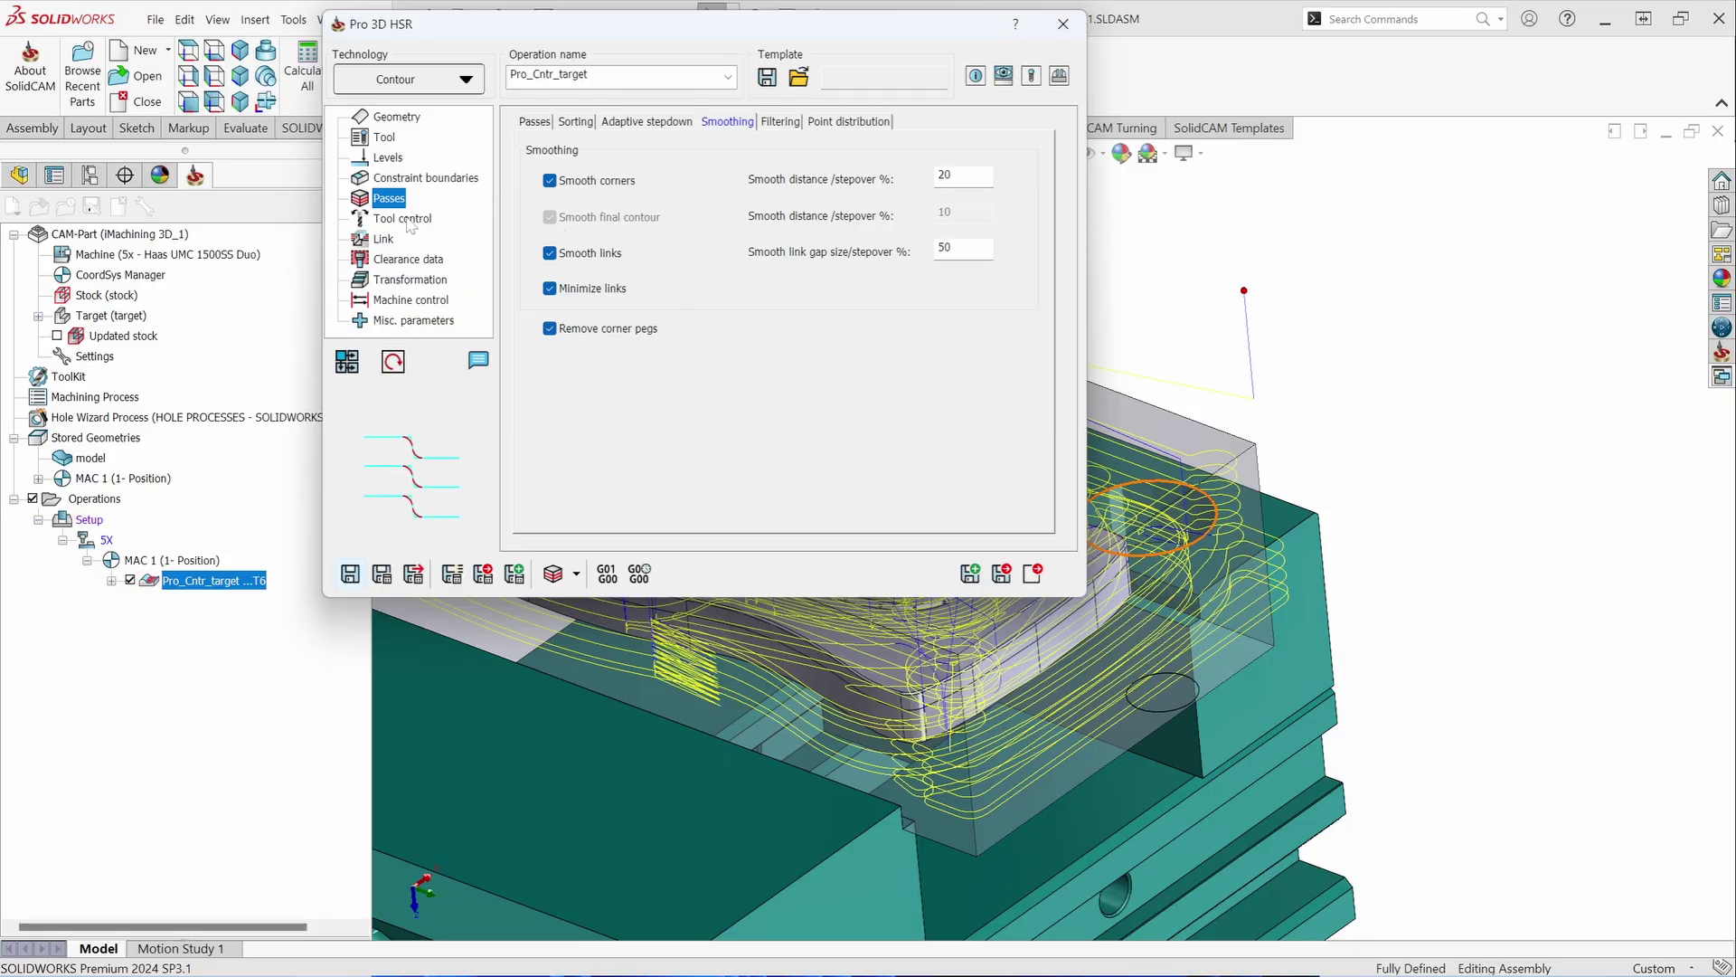
{"action": "left_click", "coordinate": [383, 240]}
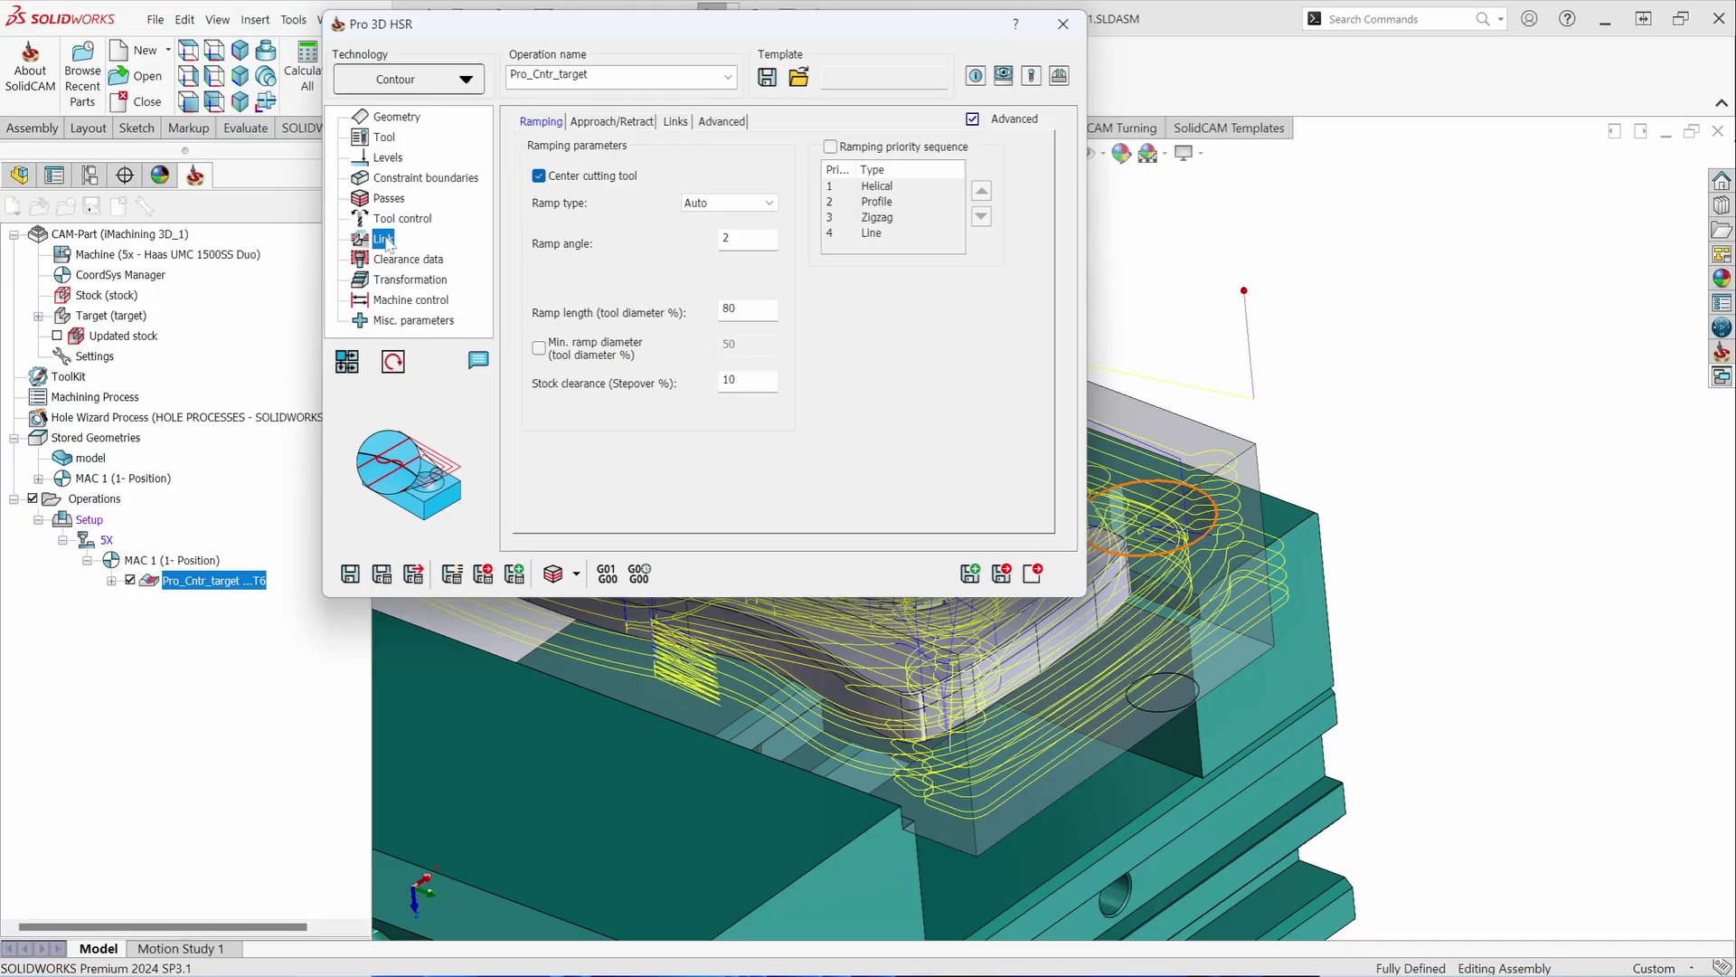
Step: Review the Approach/Retract (ramp entry from clearance area) and Links settings of Pro_Cntr_target
{"action": "left_click", "coordinate": [604, 123]}
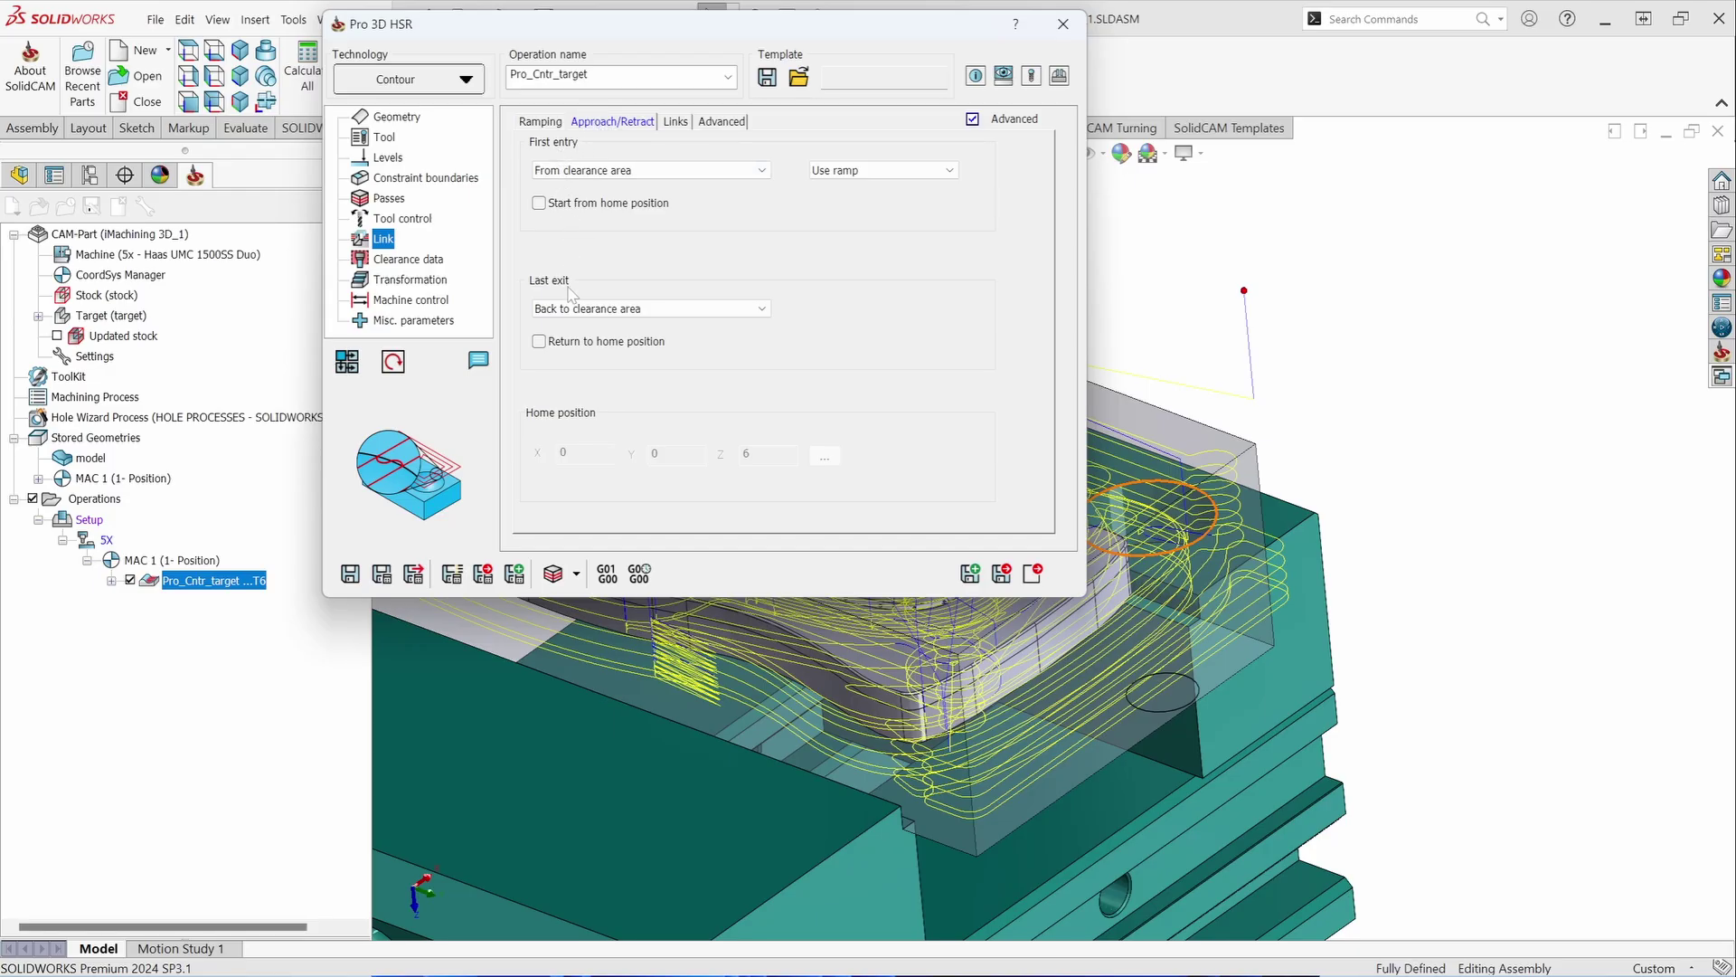
{"action": "left_click", "coordinate": [676, 122]}
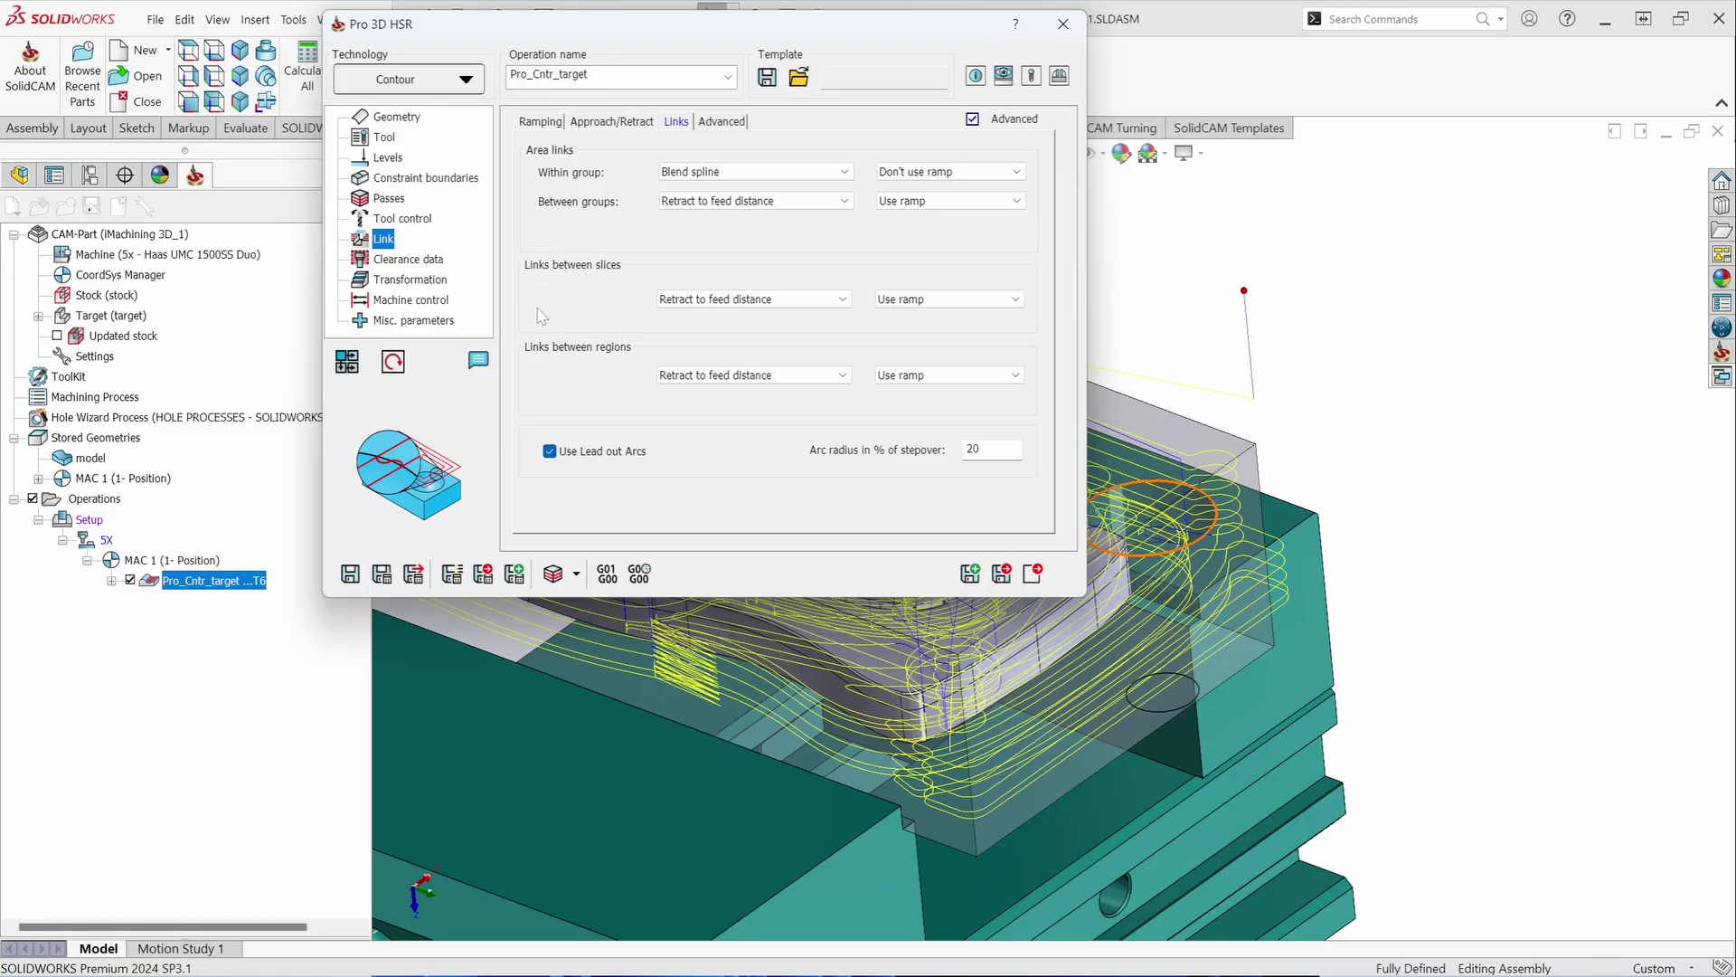
{"action": "left_click", "coordinate": [633, 127]}
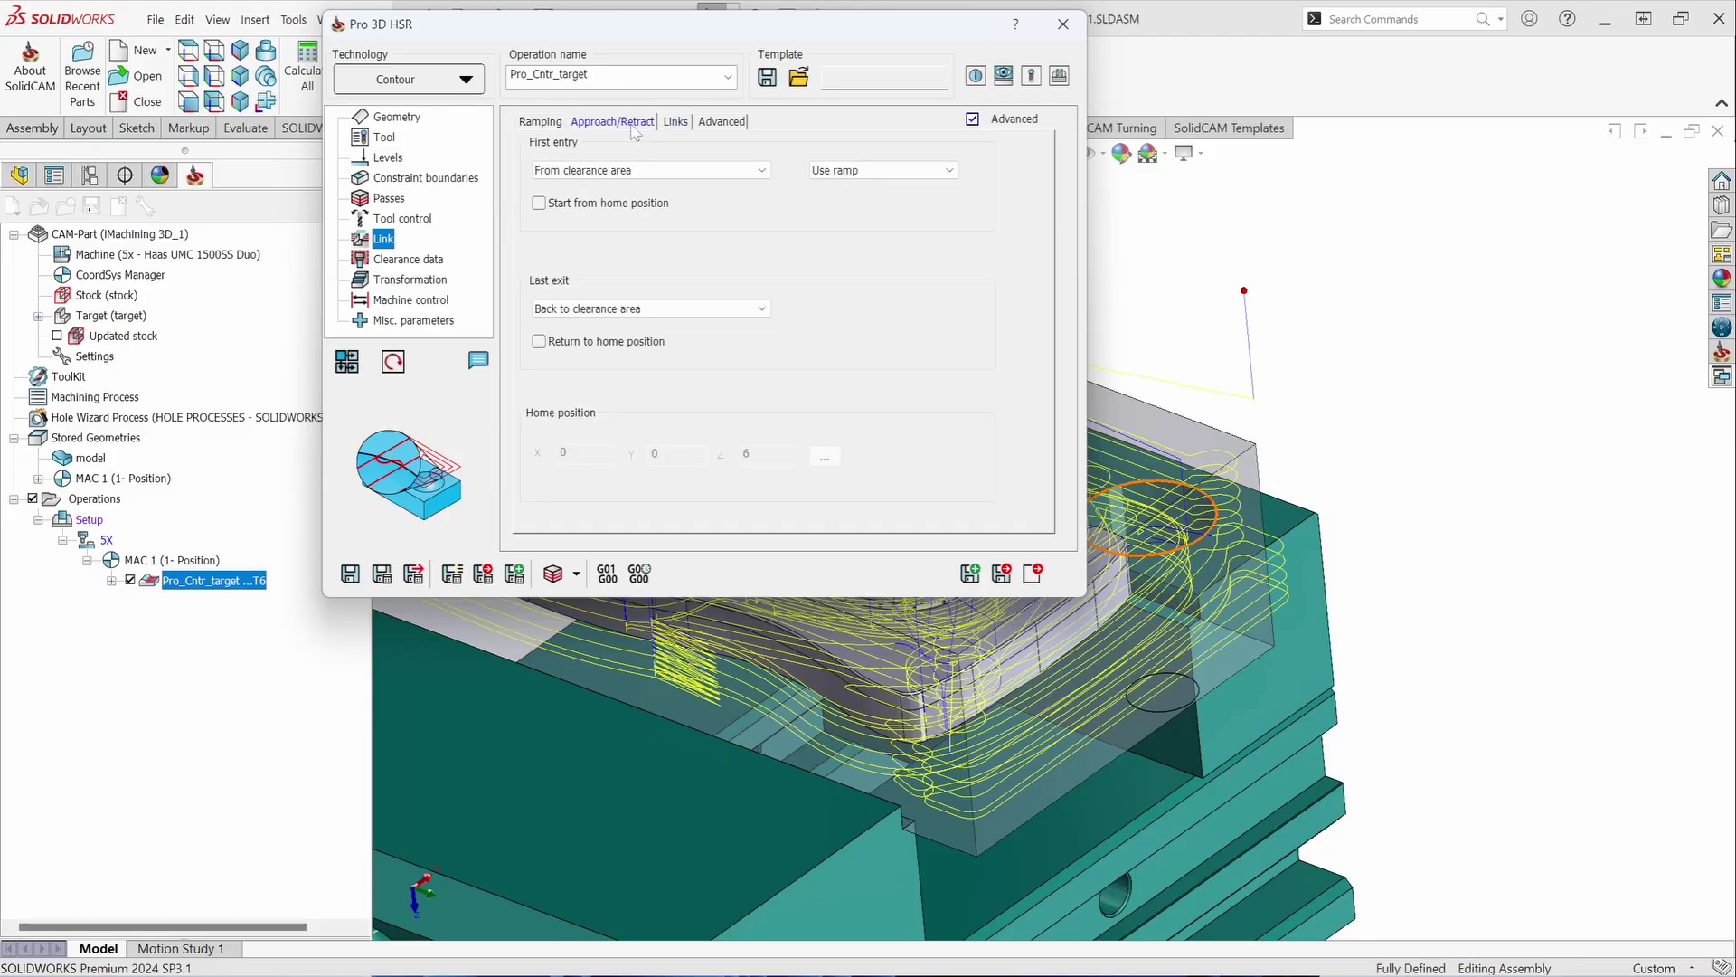
Step: Copy the contour operation and switch the copy to Rest technology as Pro_Rest_target
{"action": "left_click", "coordinate": [1063, 24]}
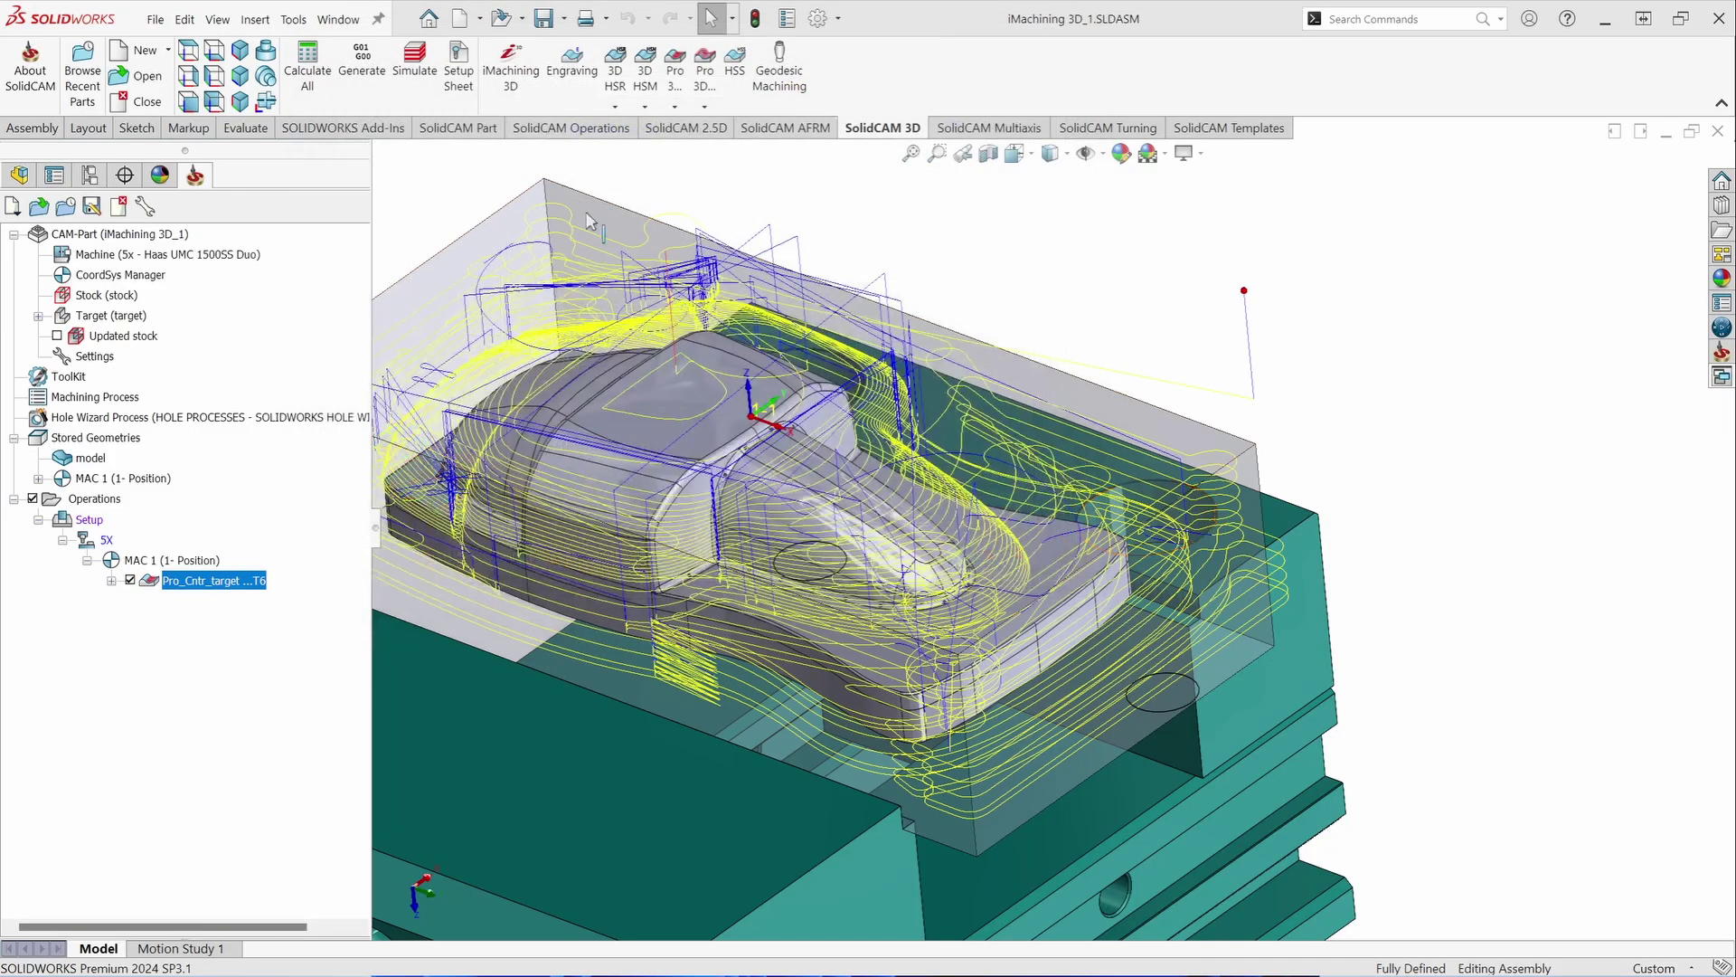
{"action": "double_click", "coordinate": [215, 582]}
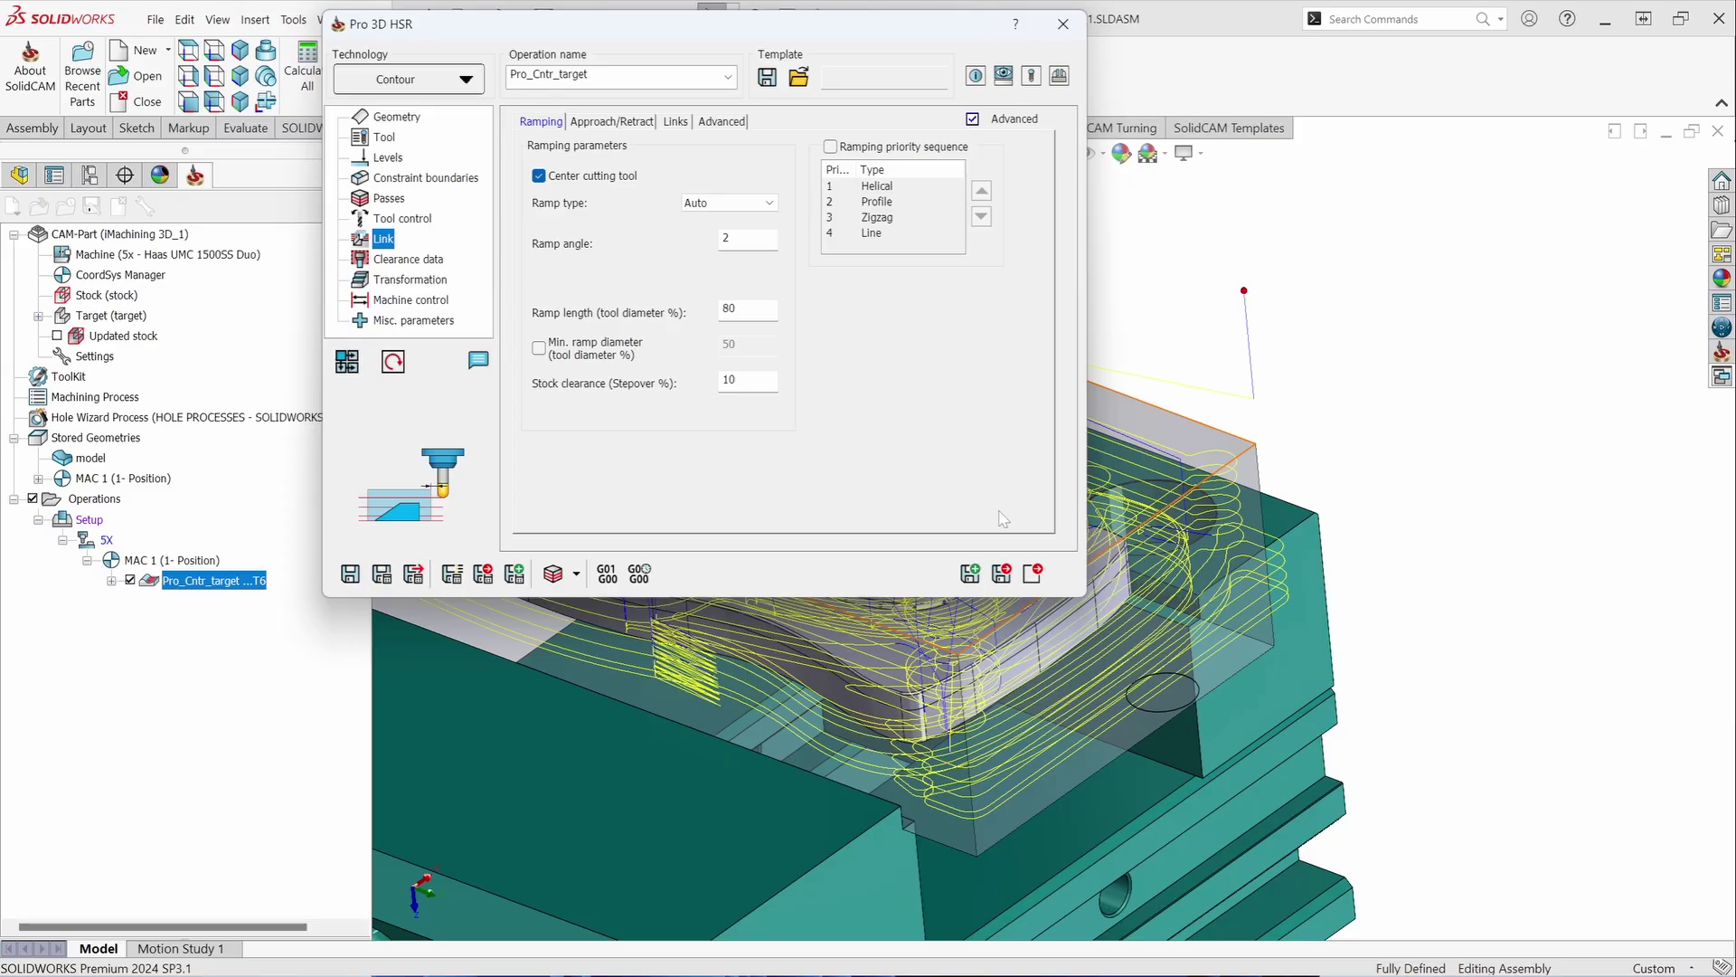
{"action": "left_click", "coordinate": [970, 573]}
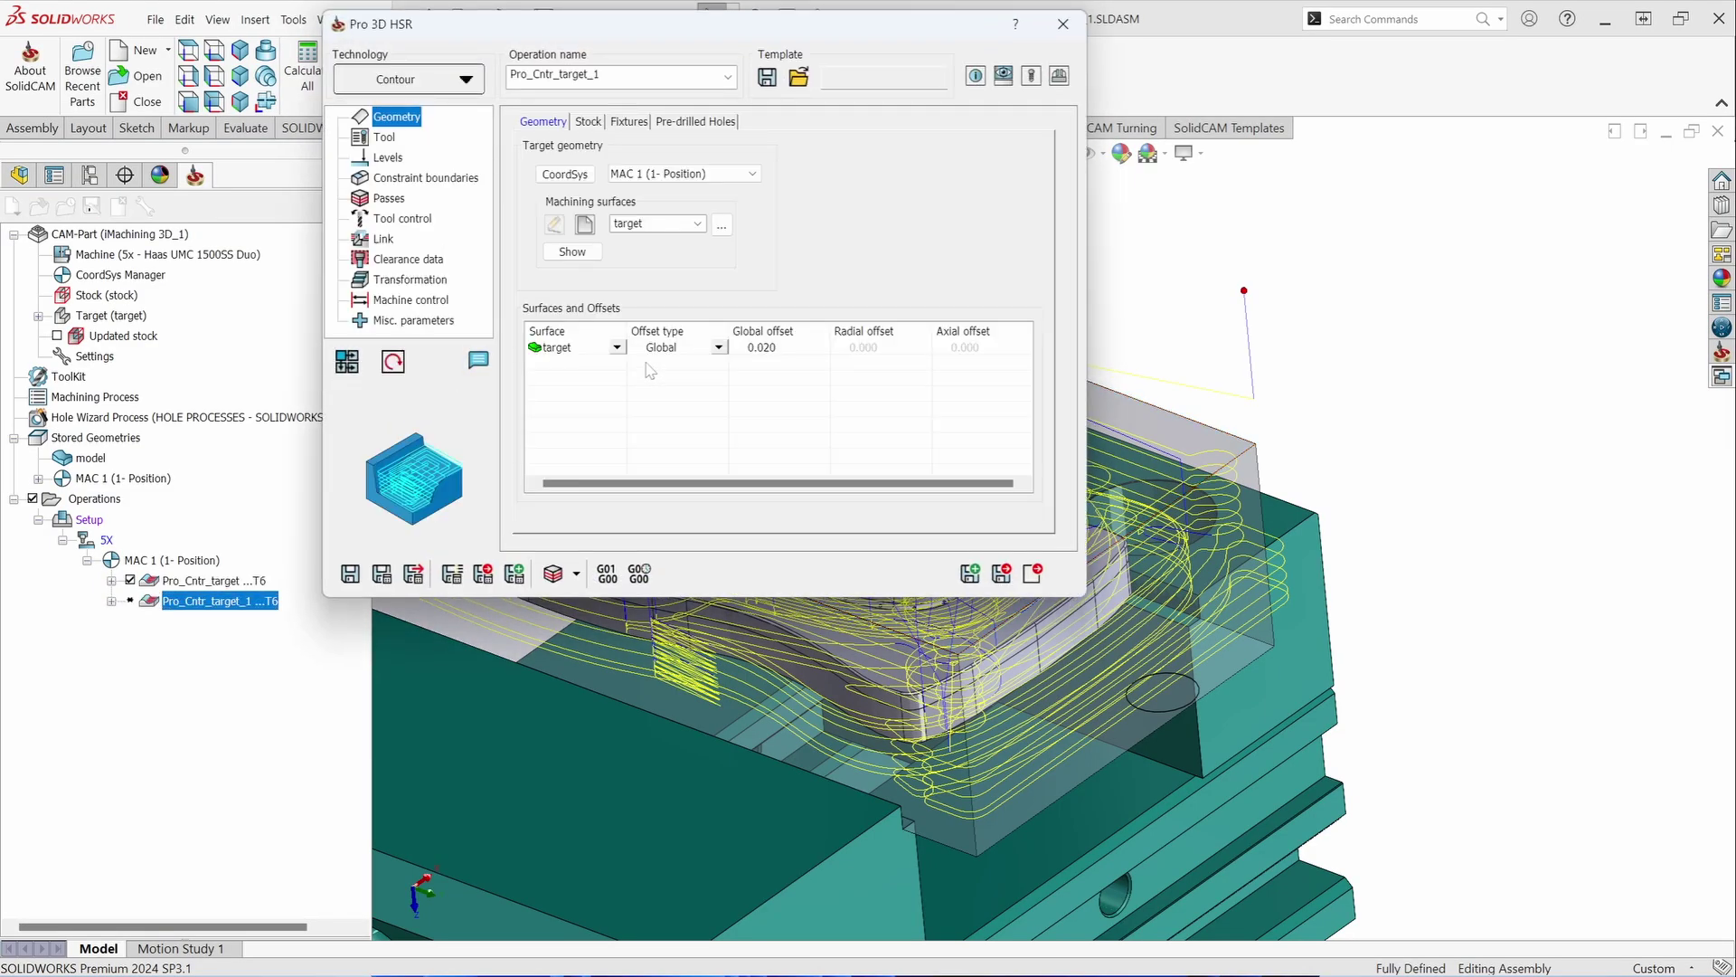
{"action": "left_click", "coordinate": [466, 81]}
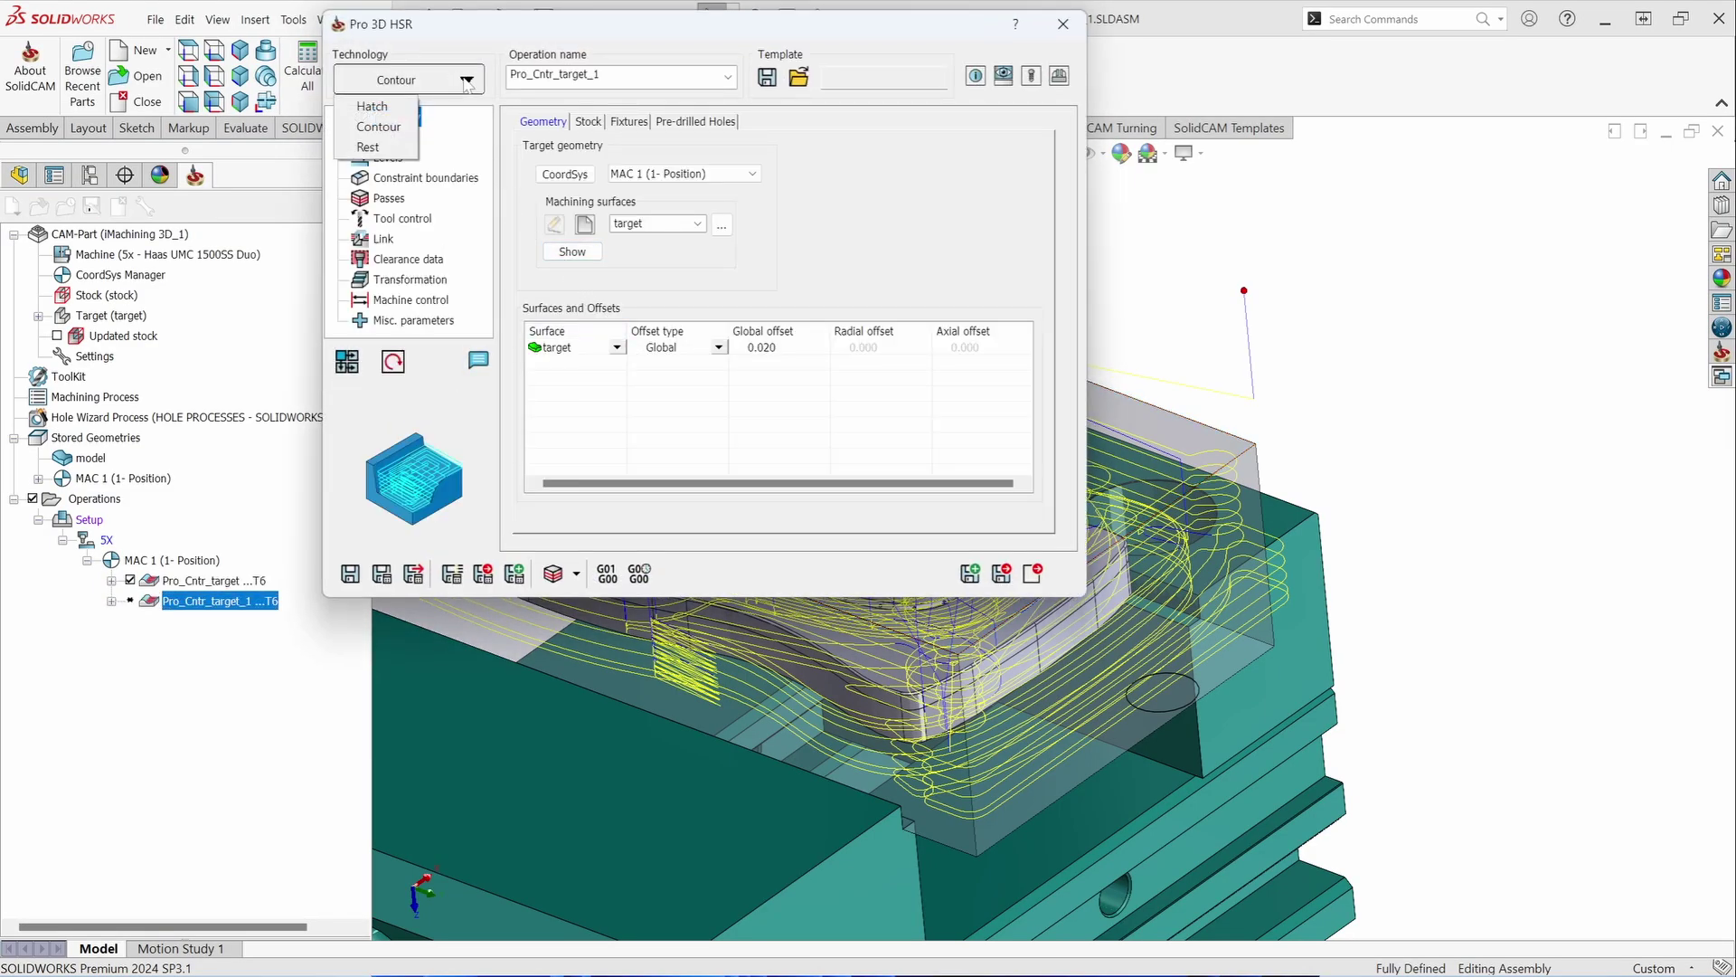
{"action": "left_click", "coordinate": [384, 147]}
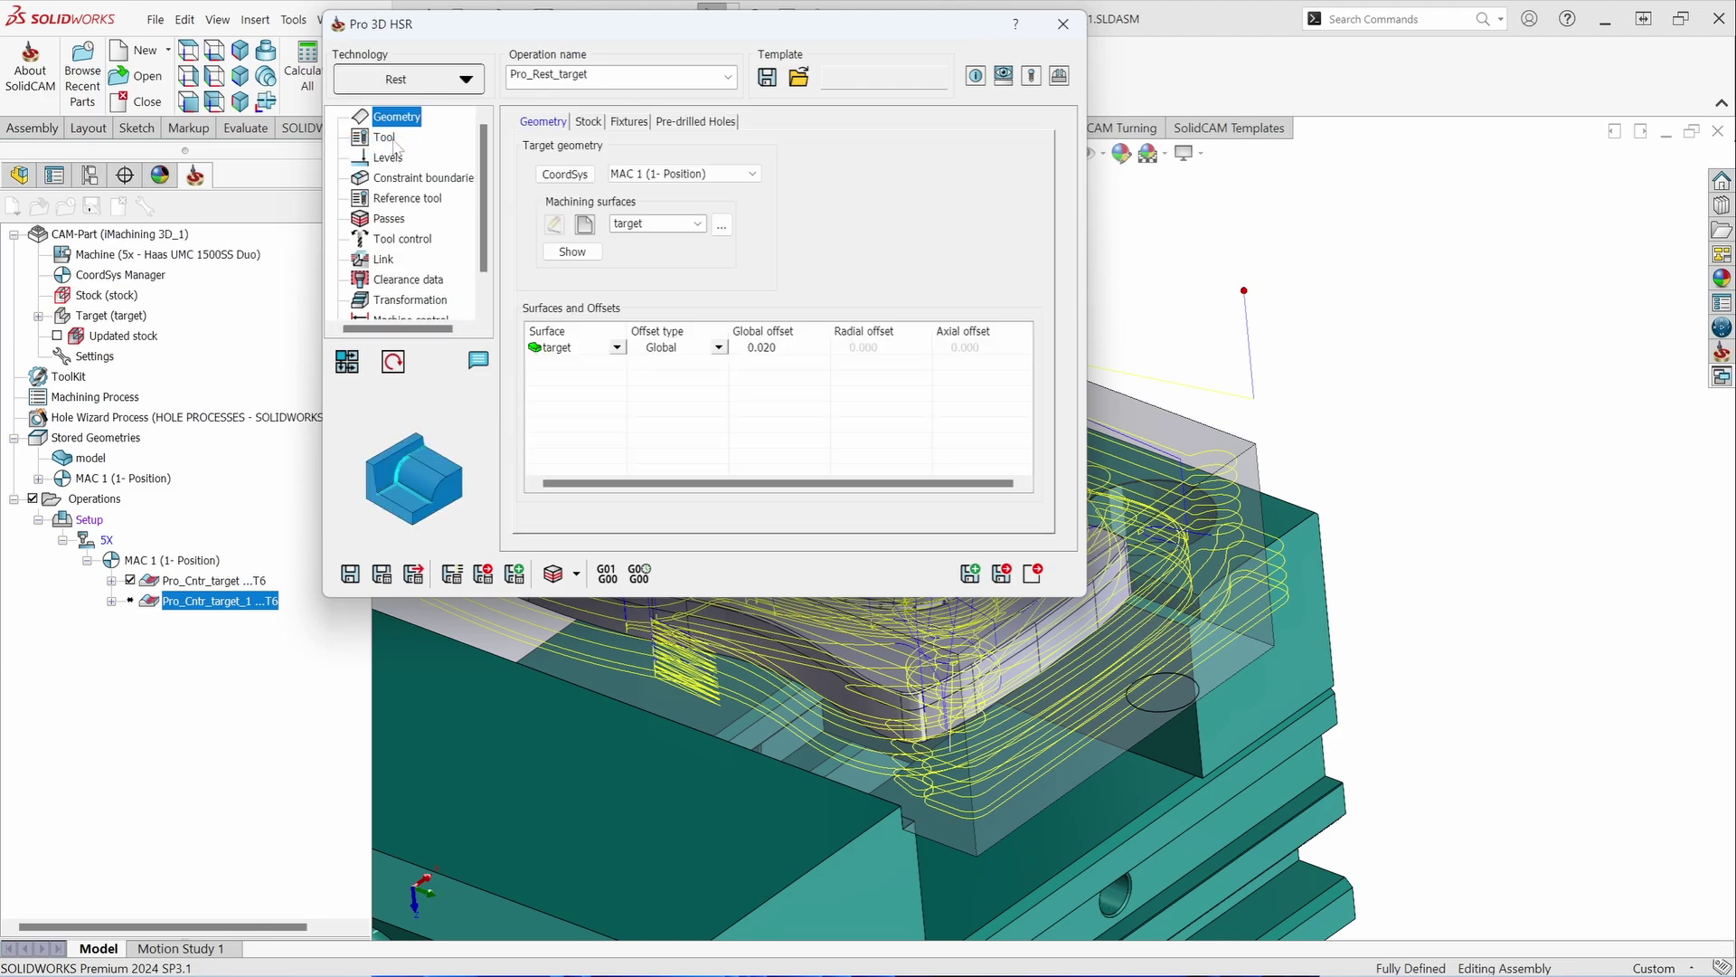
Step: Assign tool 1, the 0.5 inch bull nose with 0.06 corner radius, and review its data tabs
{"action": "left_click", "coordinate": [384, 138]}
{"action": "left_click", "coordinate": [639, 443]}
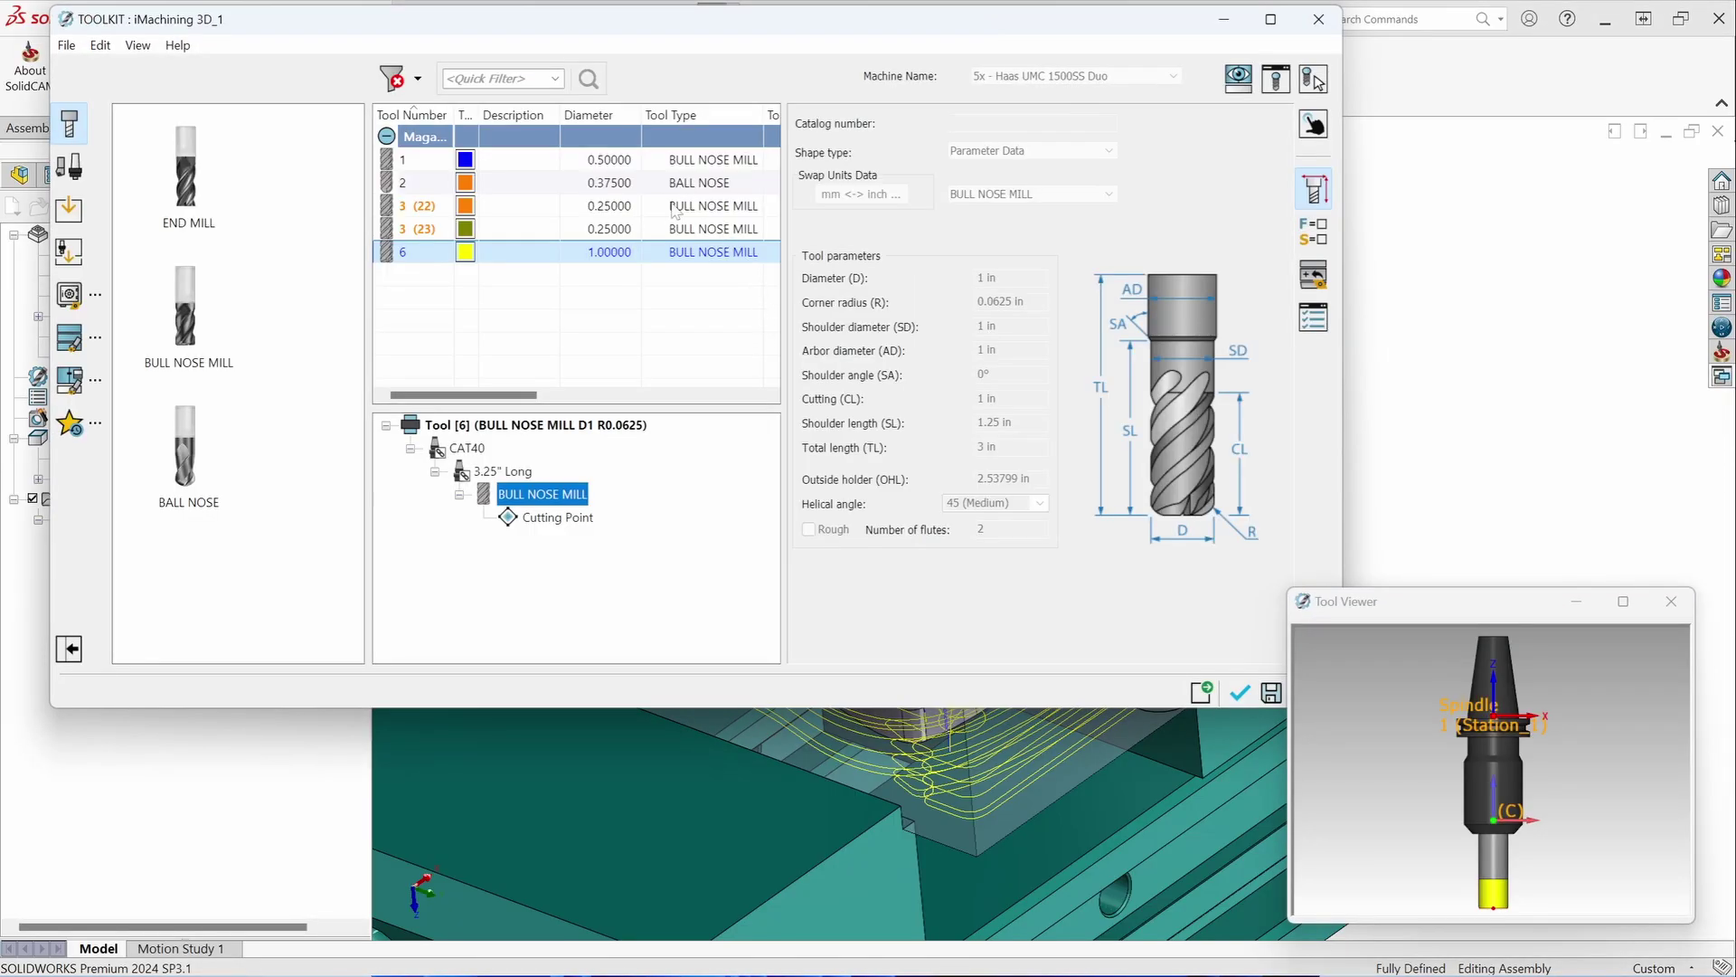
{"action": "left_click", "coordinate": [645, 167]}
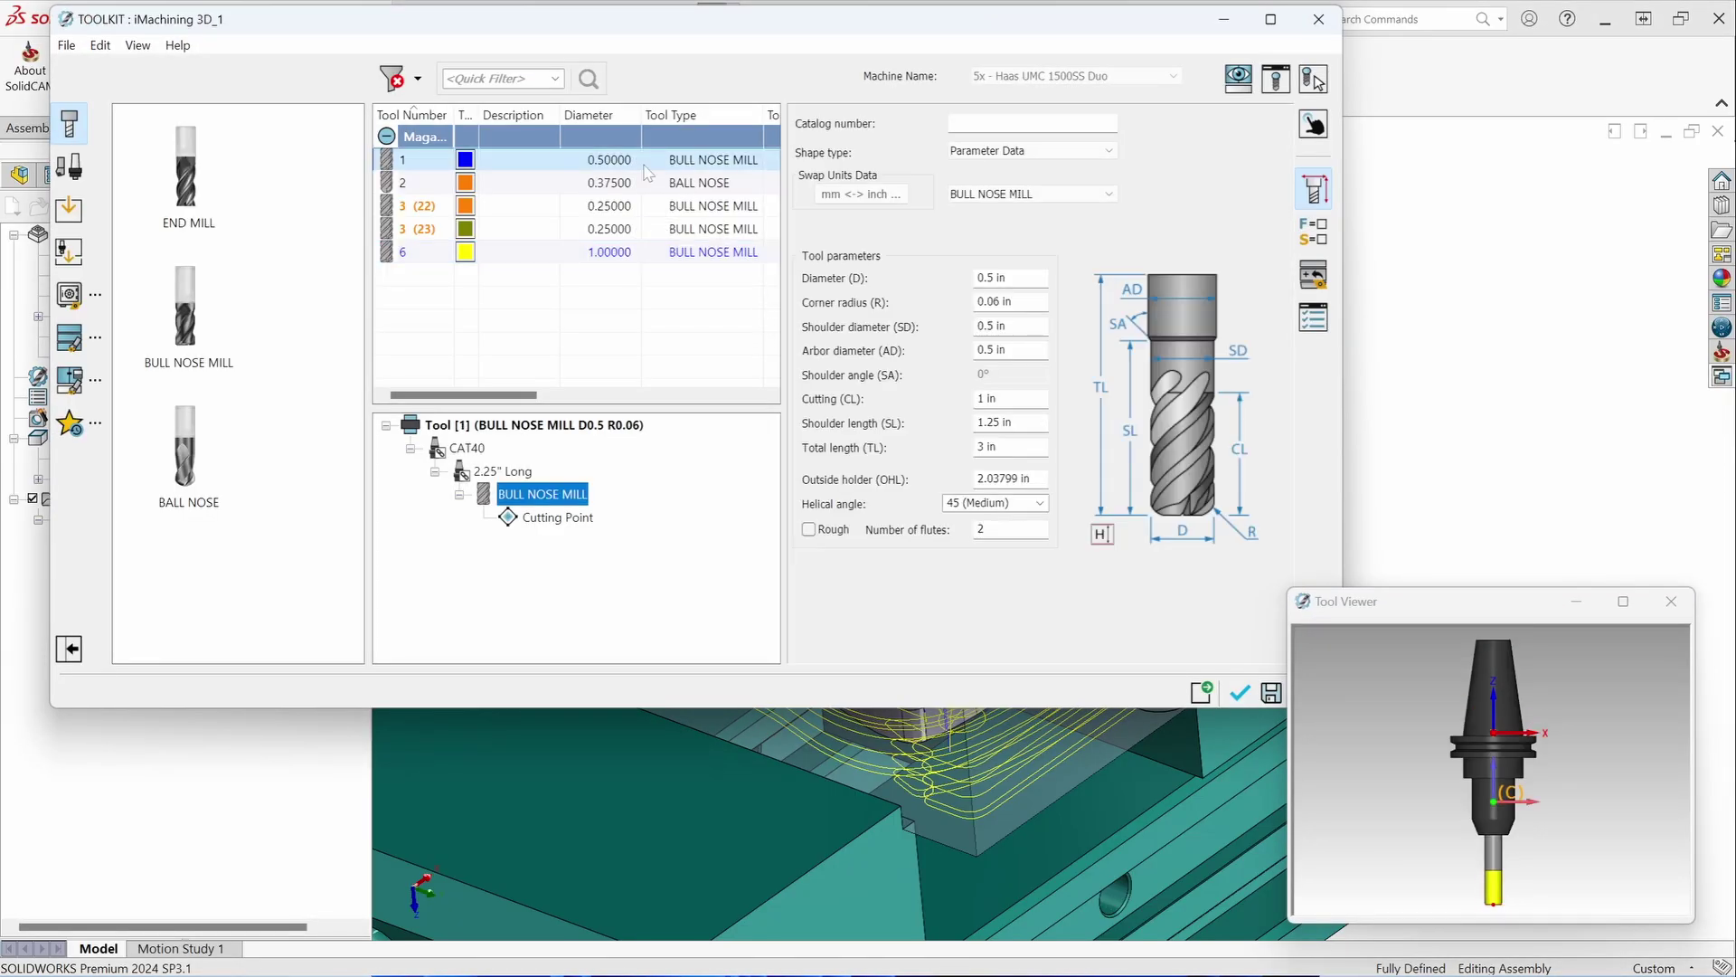
{"action": "left_click", "coordinate": [1239, 693]}
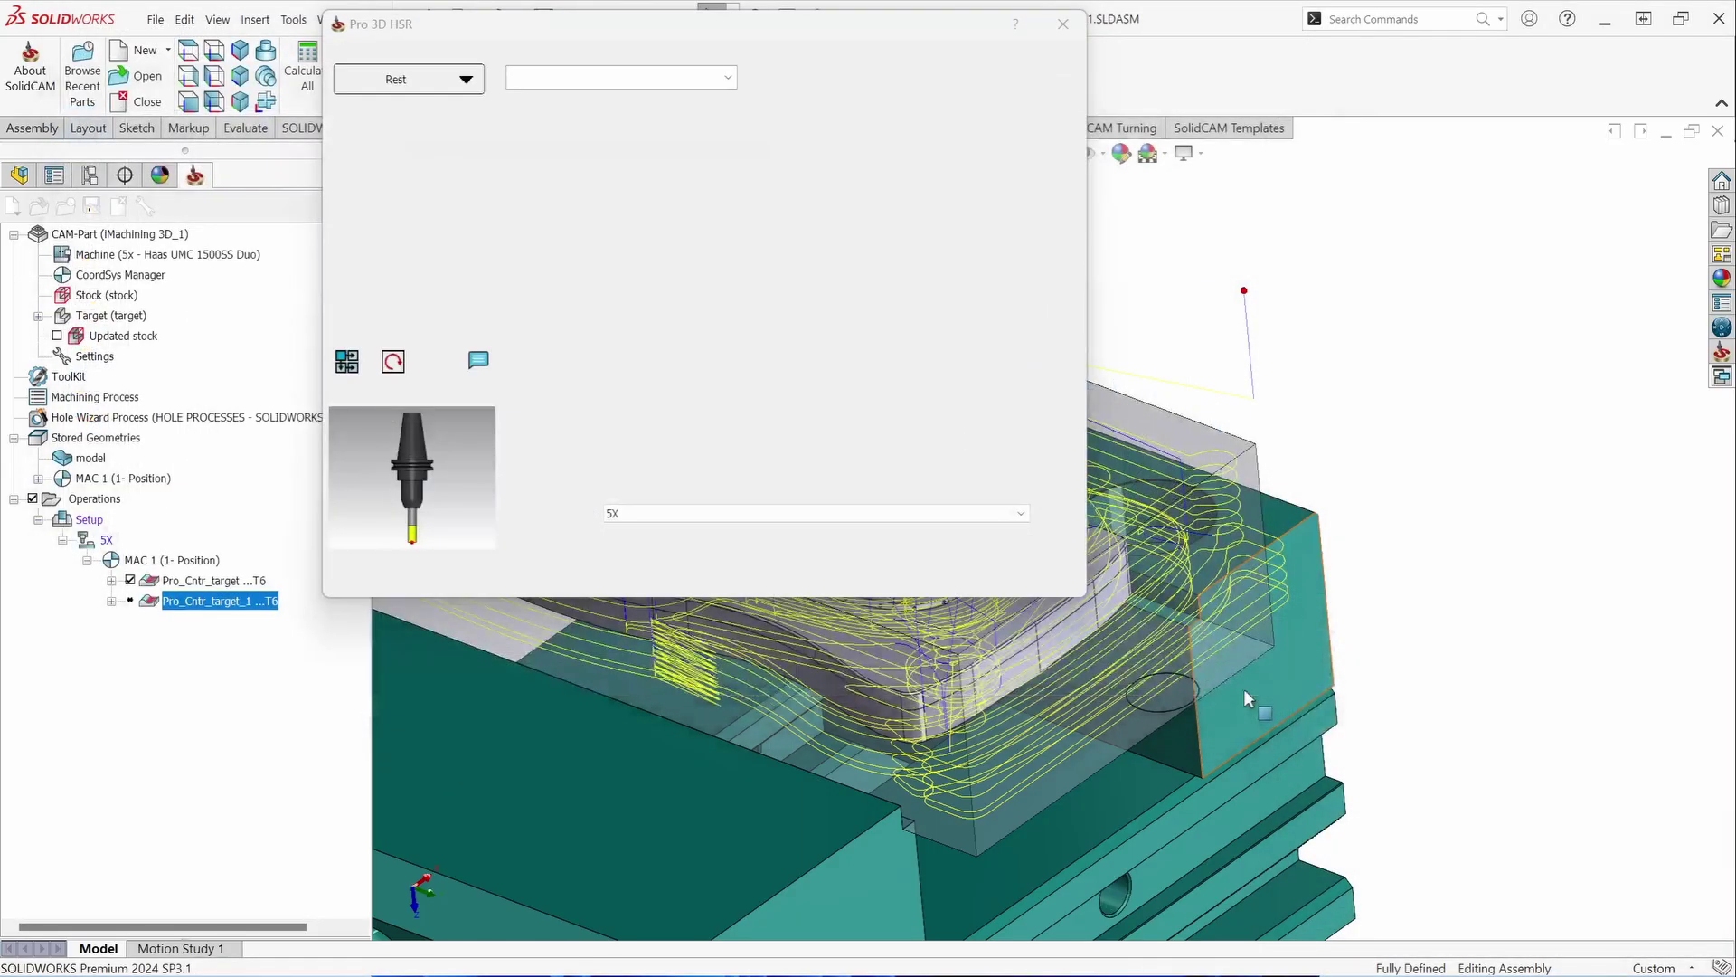
{"action": "left_click", "coordinate": [570, 122]}
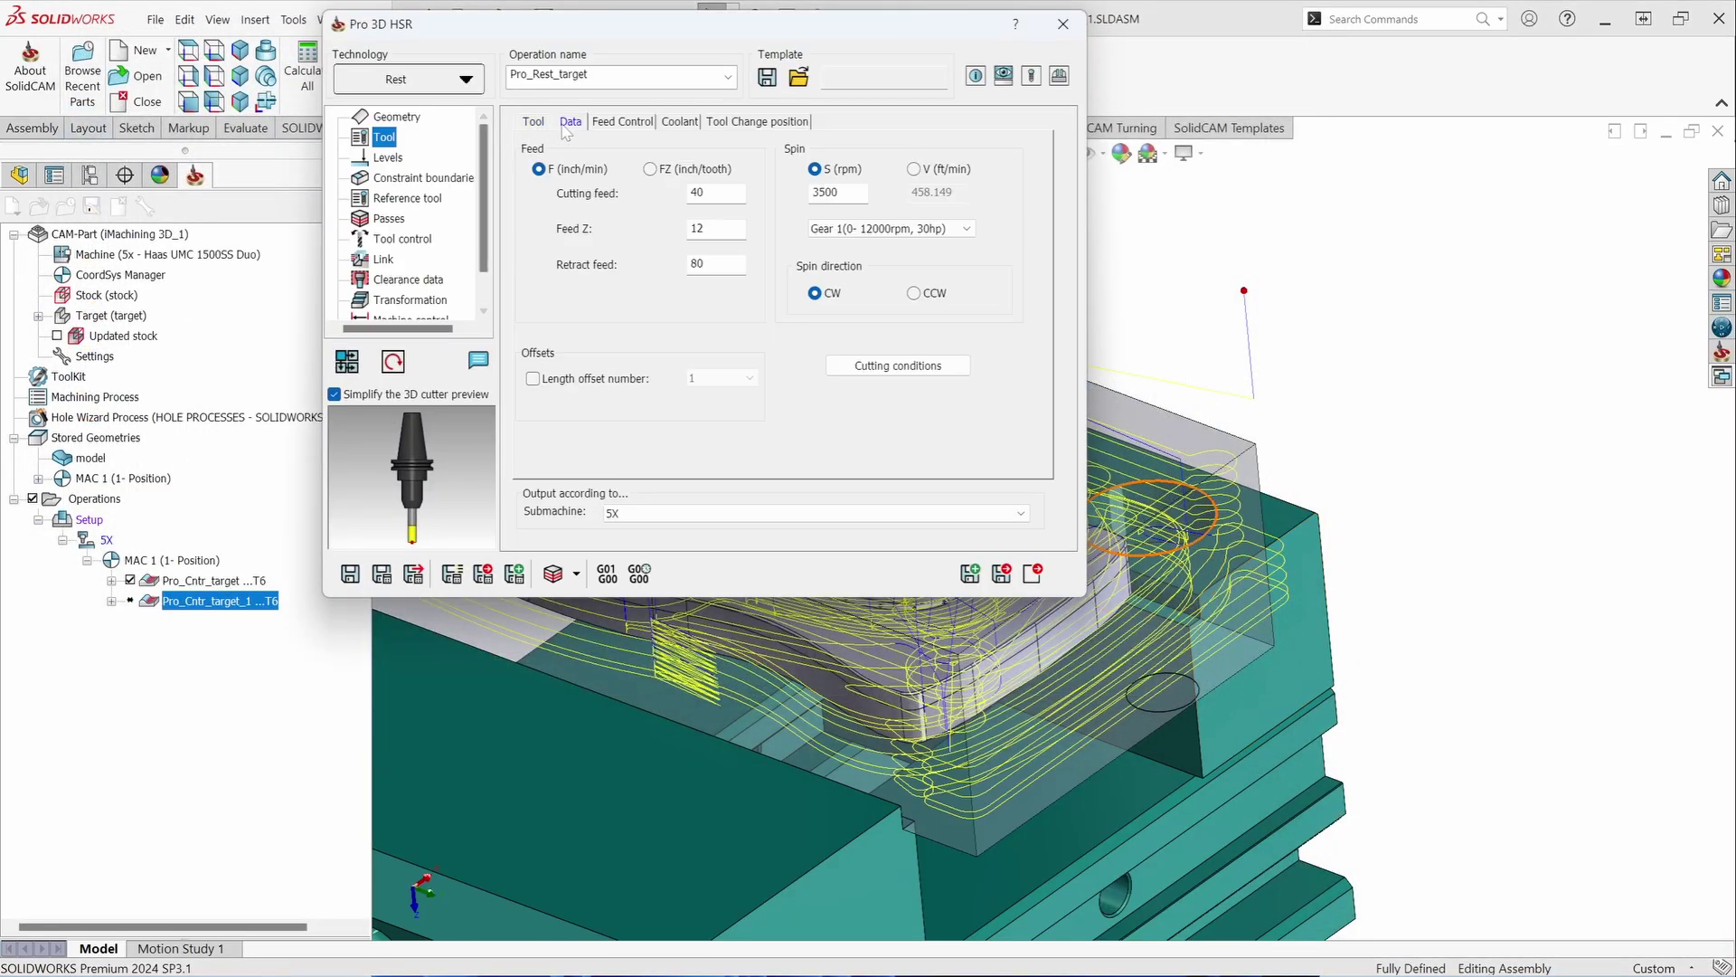
{"action": "left_click", "coordinate": [624, 122]}
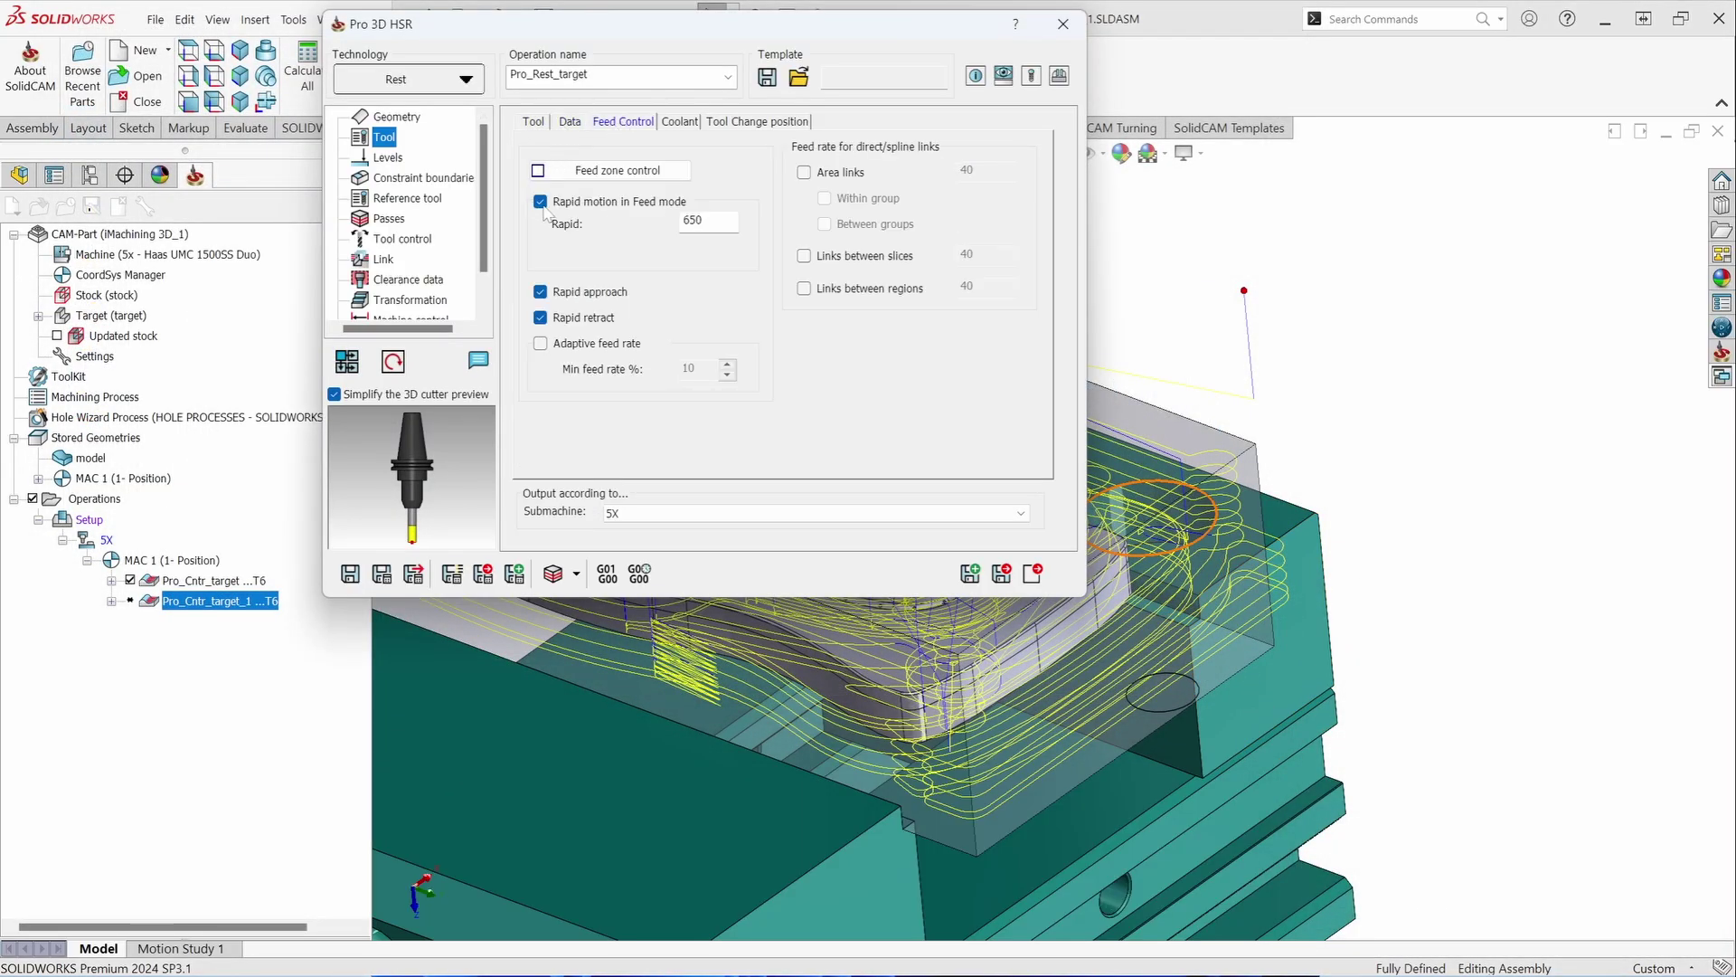
{"action": "left_click", "coordinate": [534, 123]}
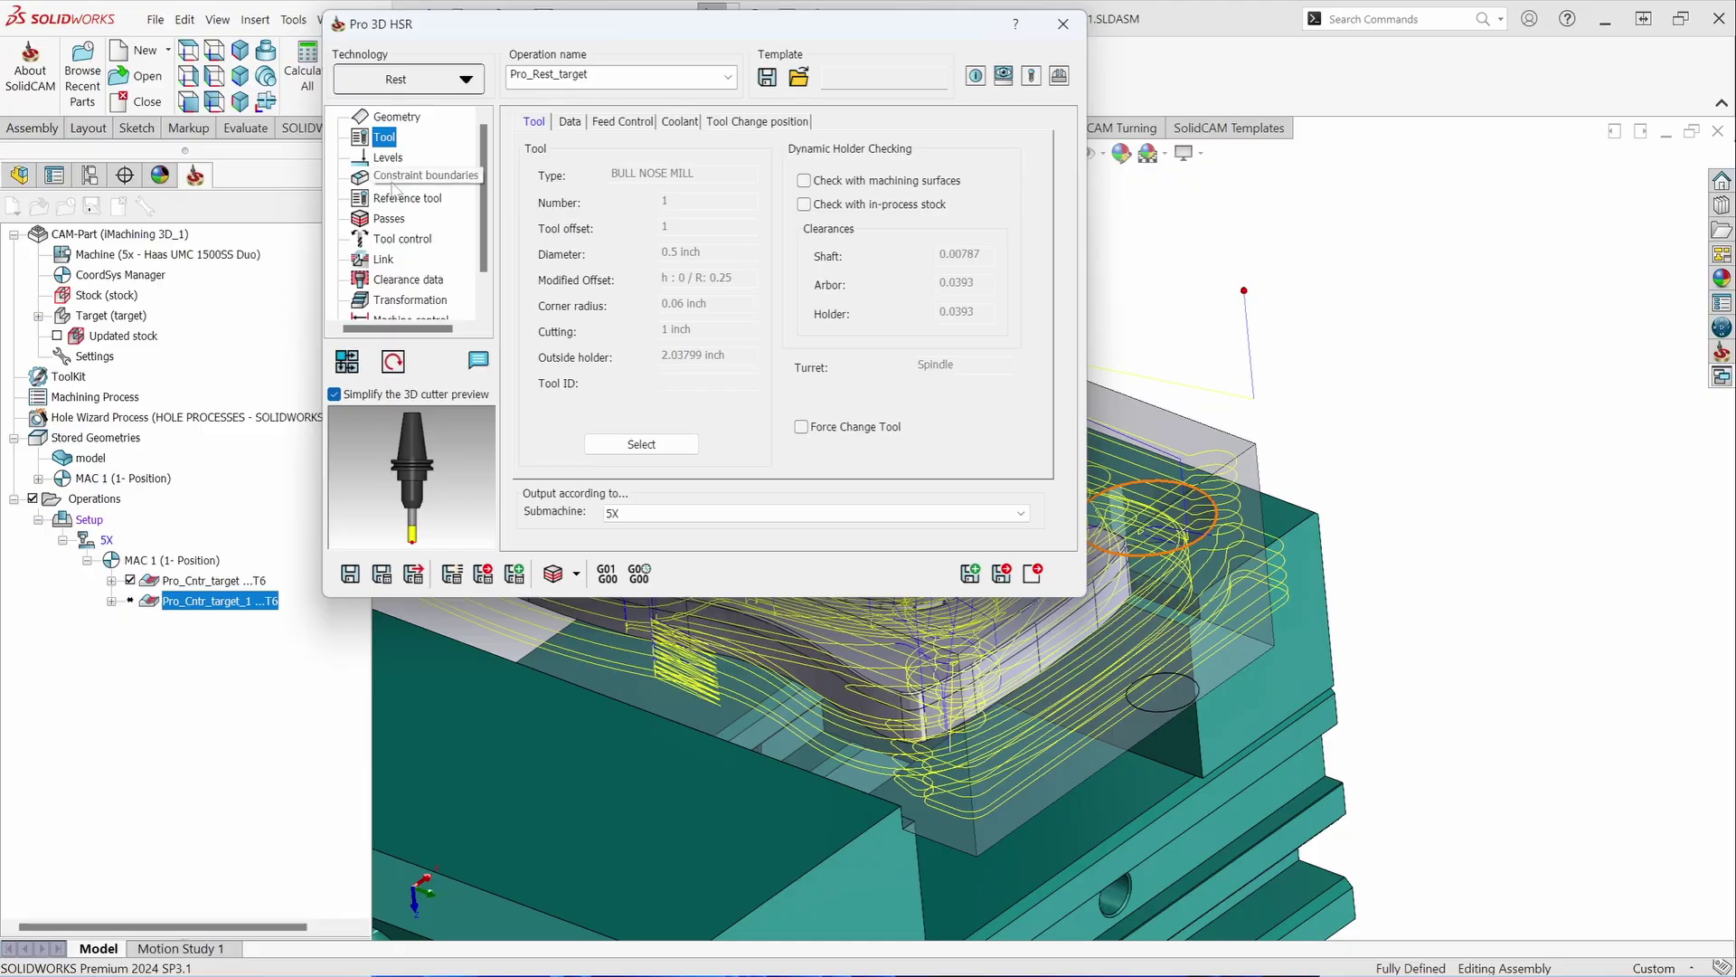
Step: Reference a previous tool of diameter 1 and corner radius 0.0625
{"action": "left_click", "coordinate": [389, 157]}
{"action": "left_click", "coordinate": [397, 177]}
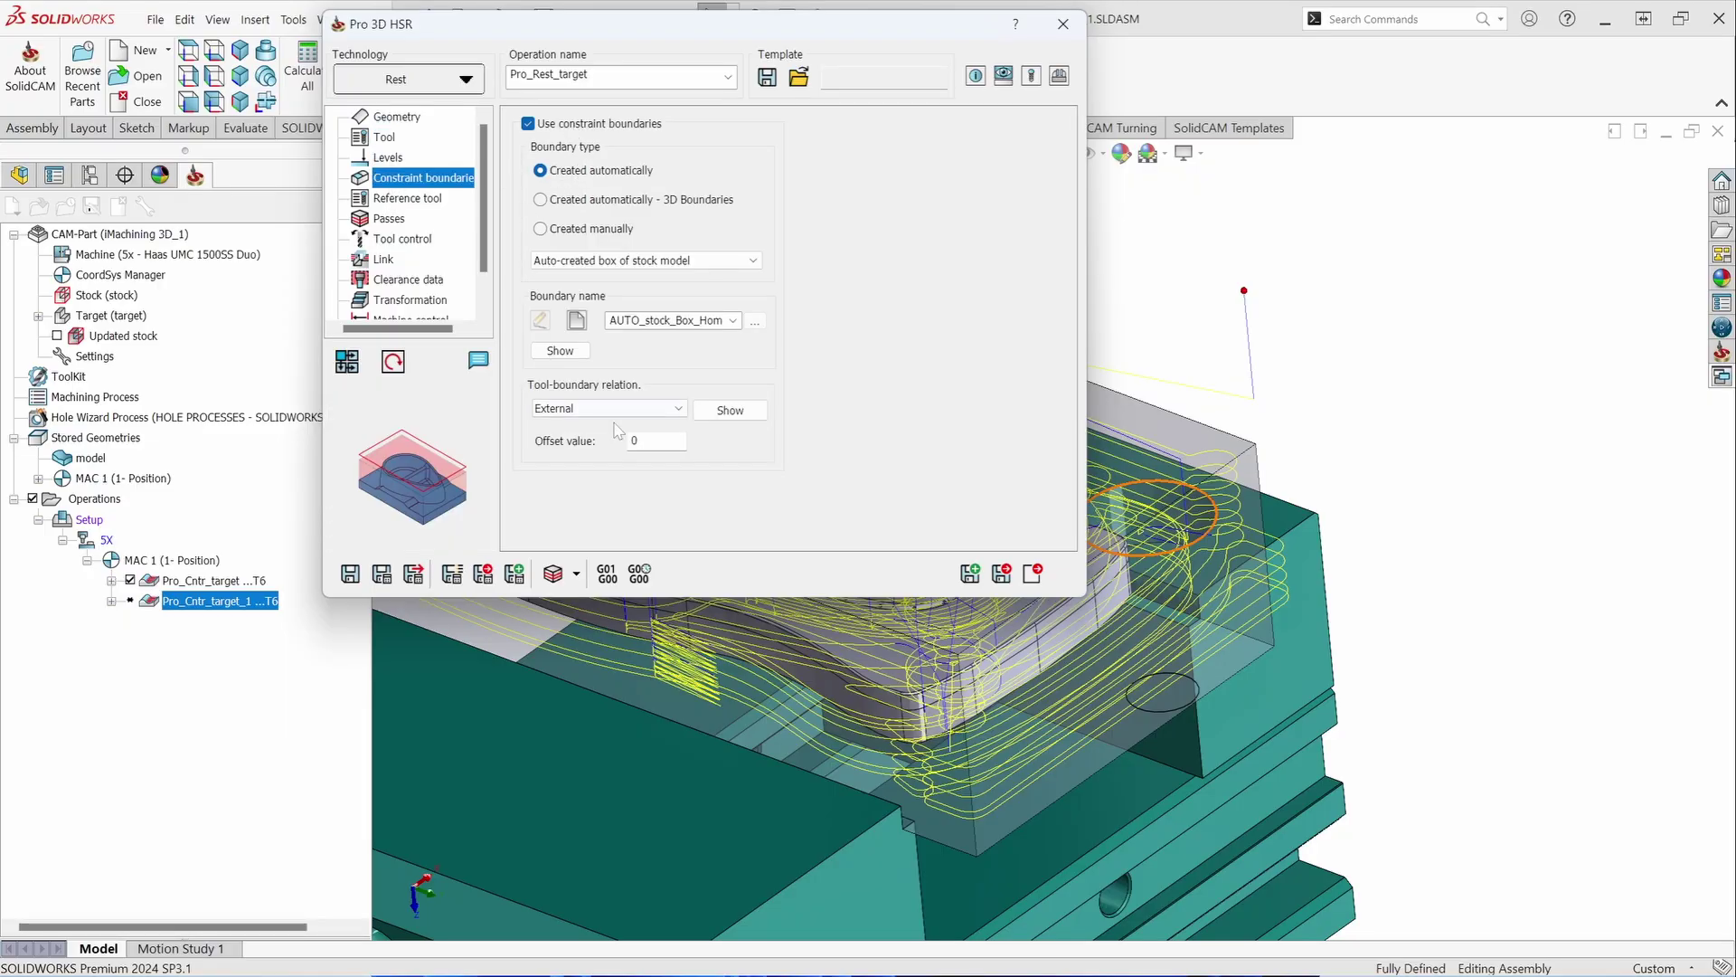
{"action": "left_click", "coordinate": [404, 199]}
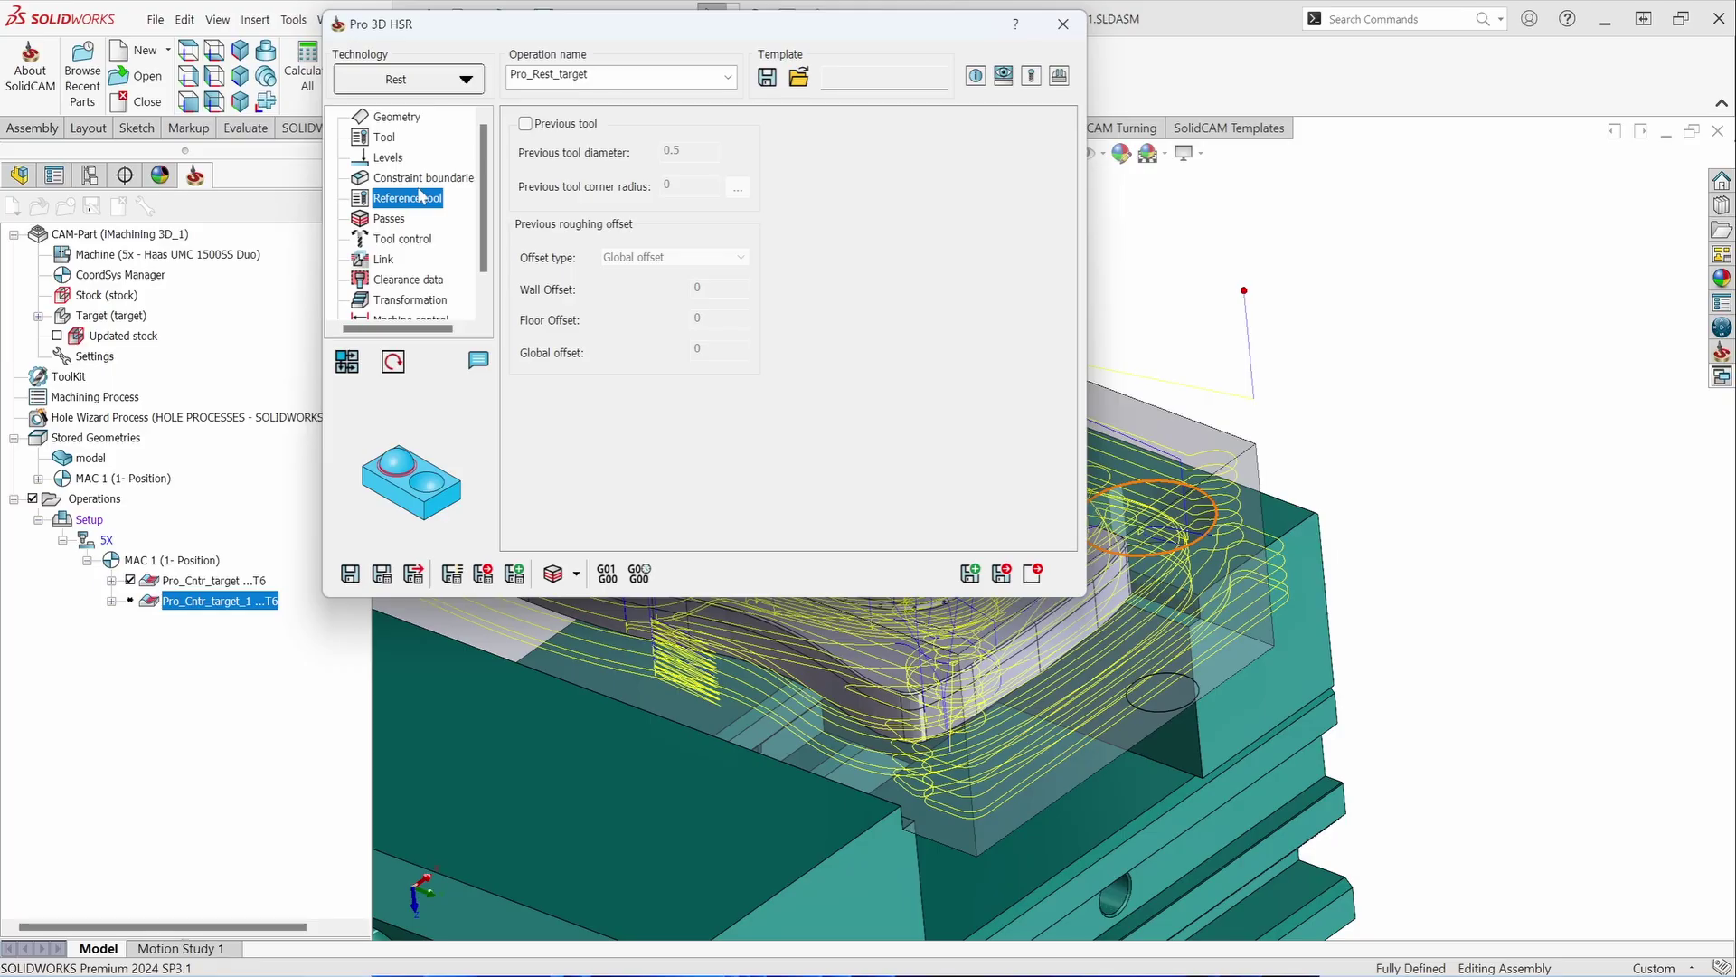
{"action": "left_click", "coordinate": [525, 124]}
{"action": "double_click", "coordinate": [671, 150]}
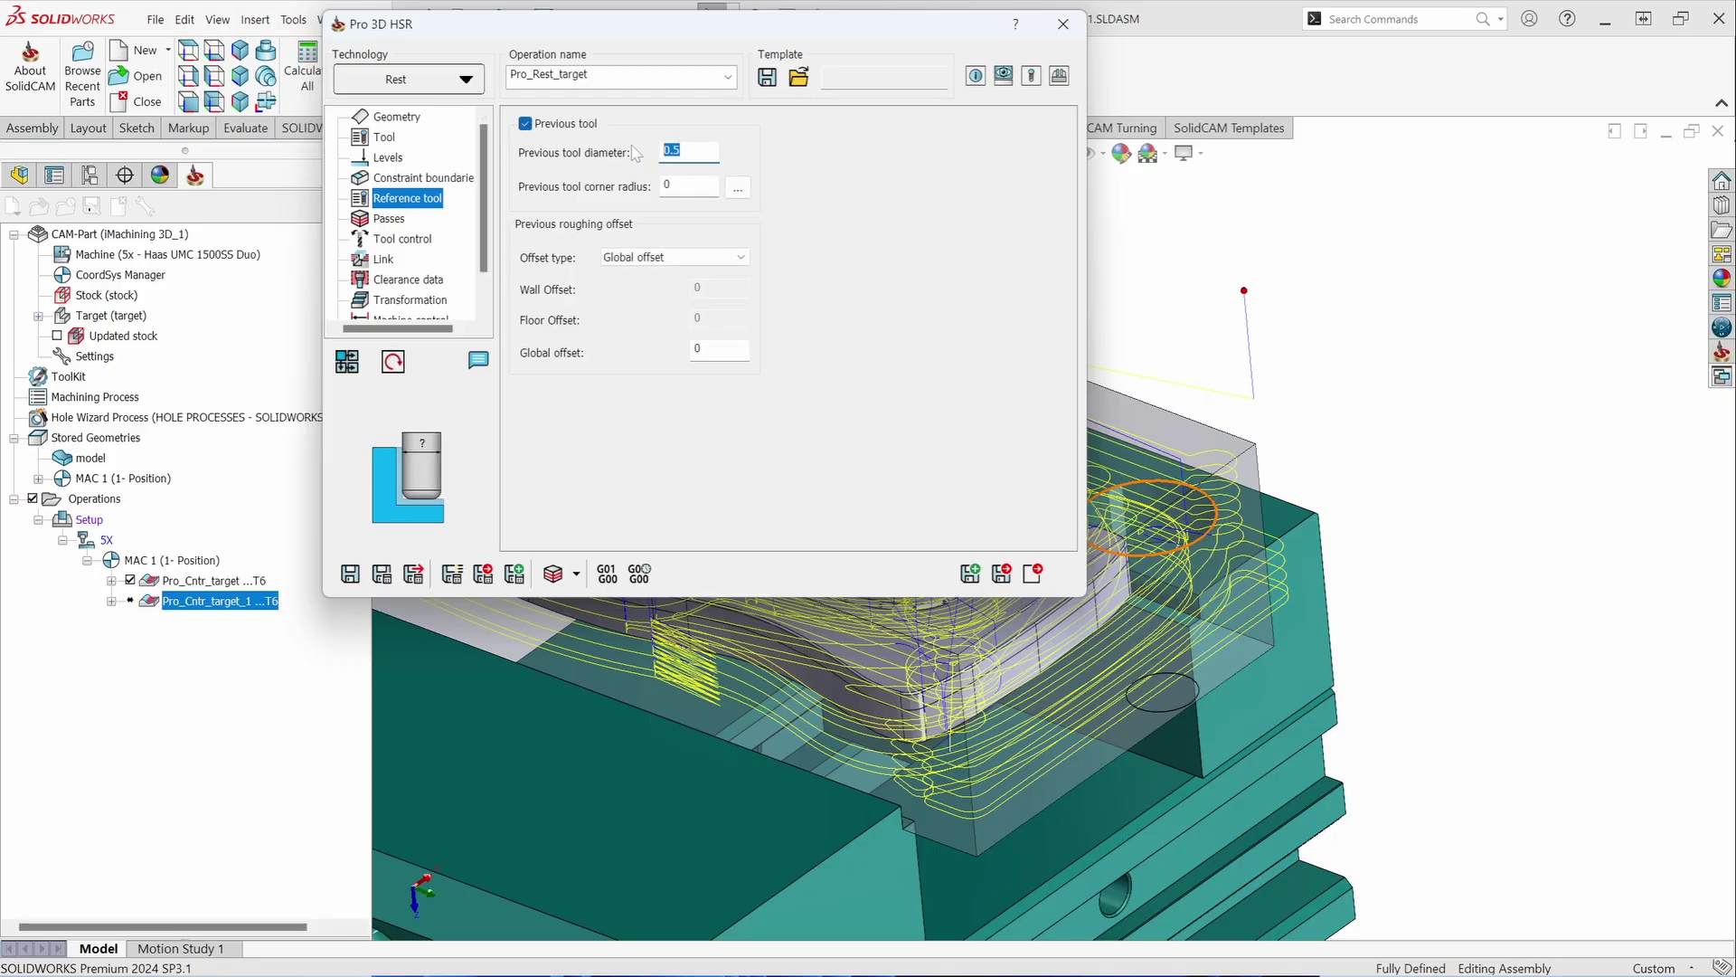
{"action": "type", "text": "1."}
{"action": "key", "text": "Tab"}
{"action": "type", "text": ".0"}
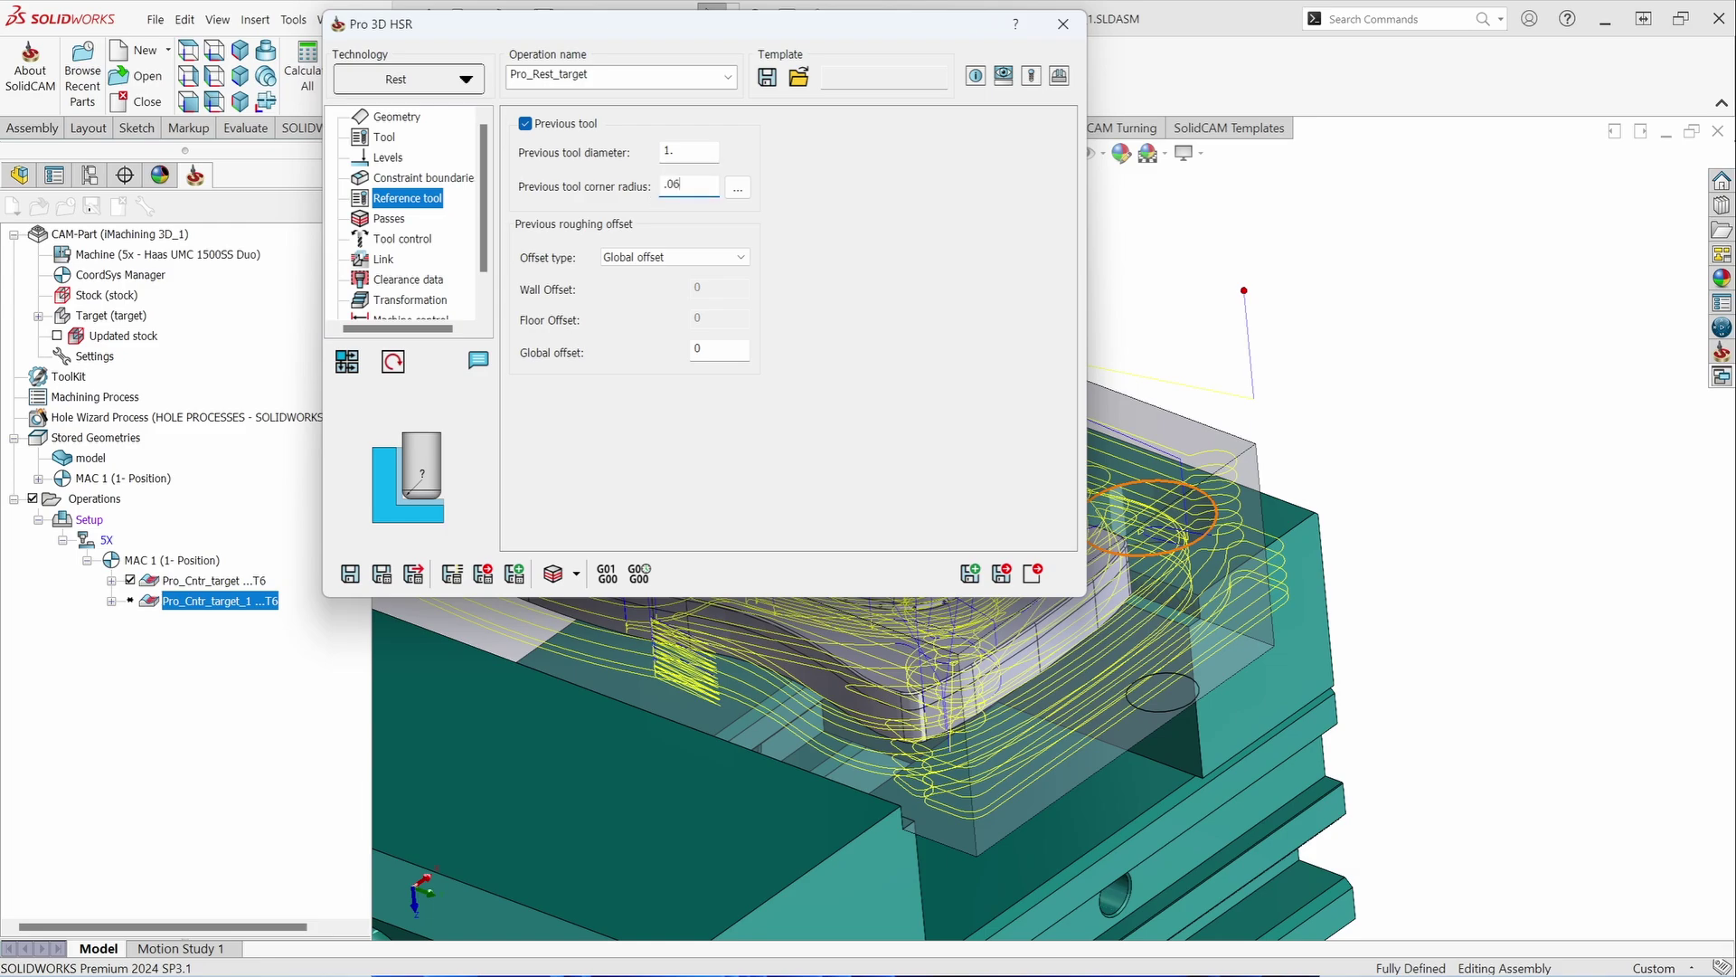
{"action": "type", "text": "62"}
Step: Check the previous tool's dimensions in the Toolkit and set the global offset to 0.02
{"action": "left_click", "coordinate": [737, 191]}
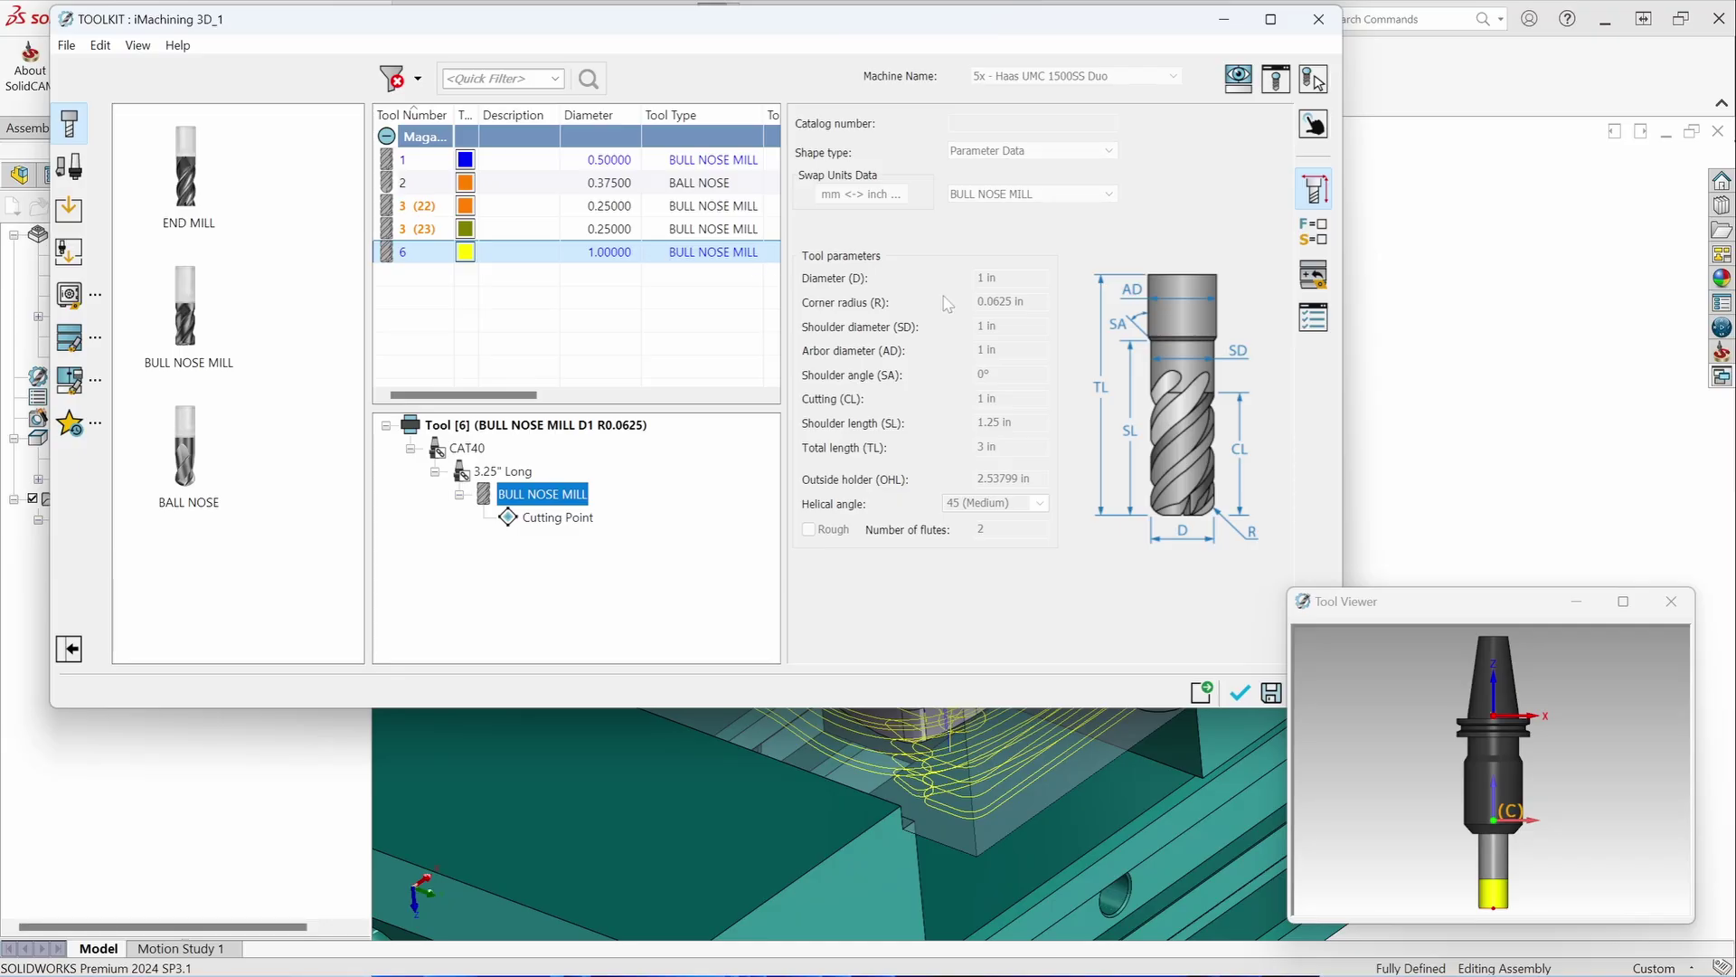
{"action": "left_click", "coordinate": [1240, 693]}
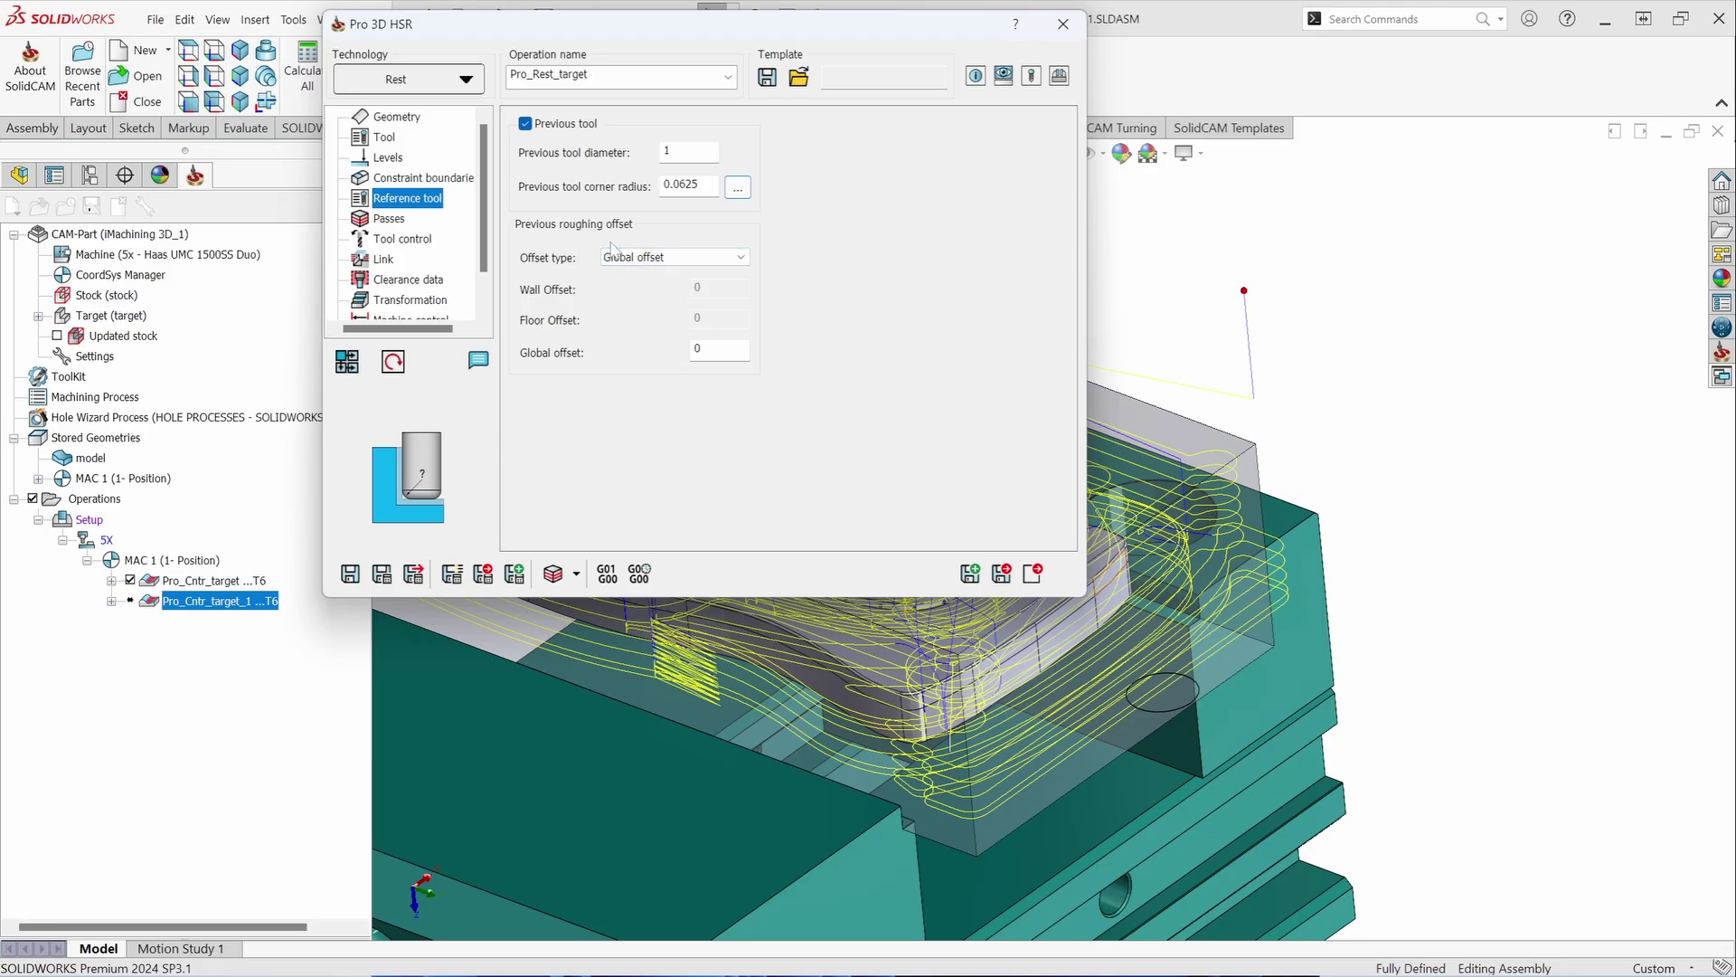
{"action": "double_click", "coordinate": [697, 349]}
{"action": "type", "text": ".02"}
Step: Calculate the rest toolpath with 0.062 step down and limits set to Target
{"action": "left_click", "coordinate": [389, 219]}
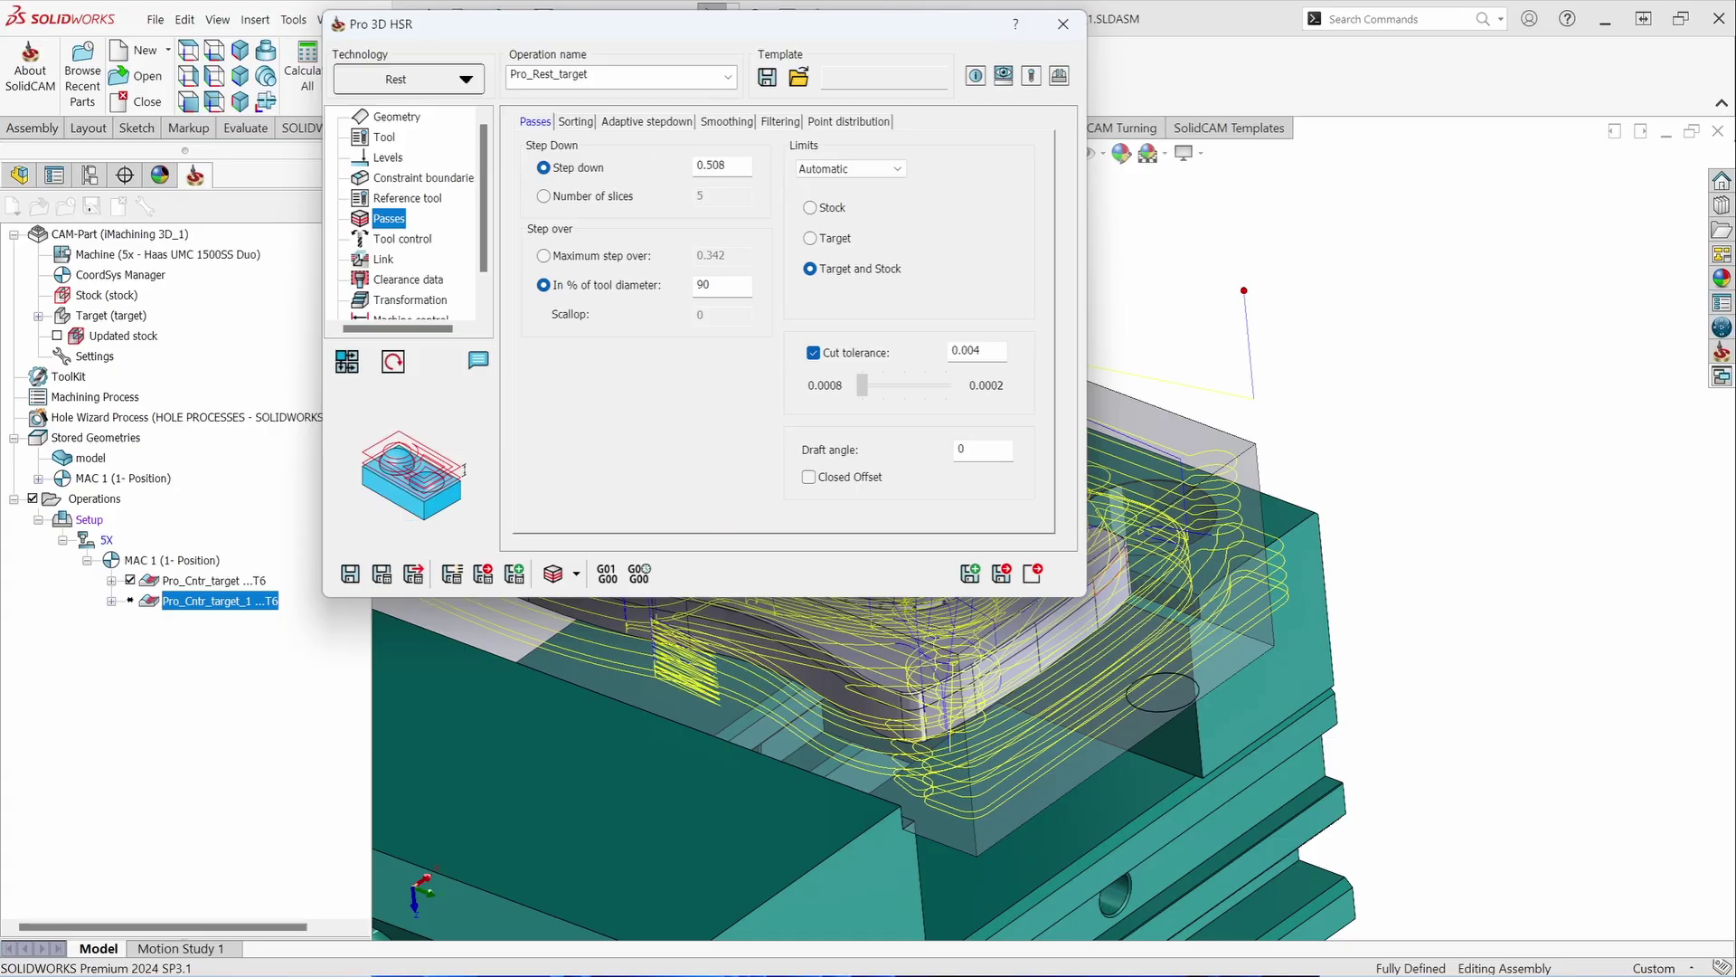
{"action": "type", "text": ".062"}
{"action": "left_click", "coordinate": [810, 238]}
{"action": "left_click", "coordinate": [382, 575]}
Step: Hide the Pro_Cntr_target toolpath, inspect the rest passes, and reopen Pro_Rest_target
{"action": "left_click", "coordinate": [130, 581]}
{"action": "left_click", "coordinate": [1063, 24]}
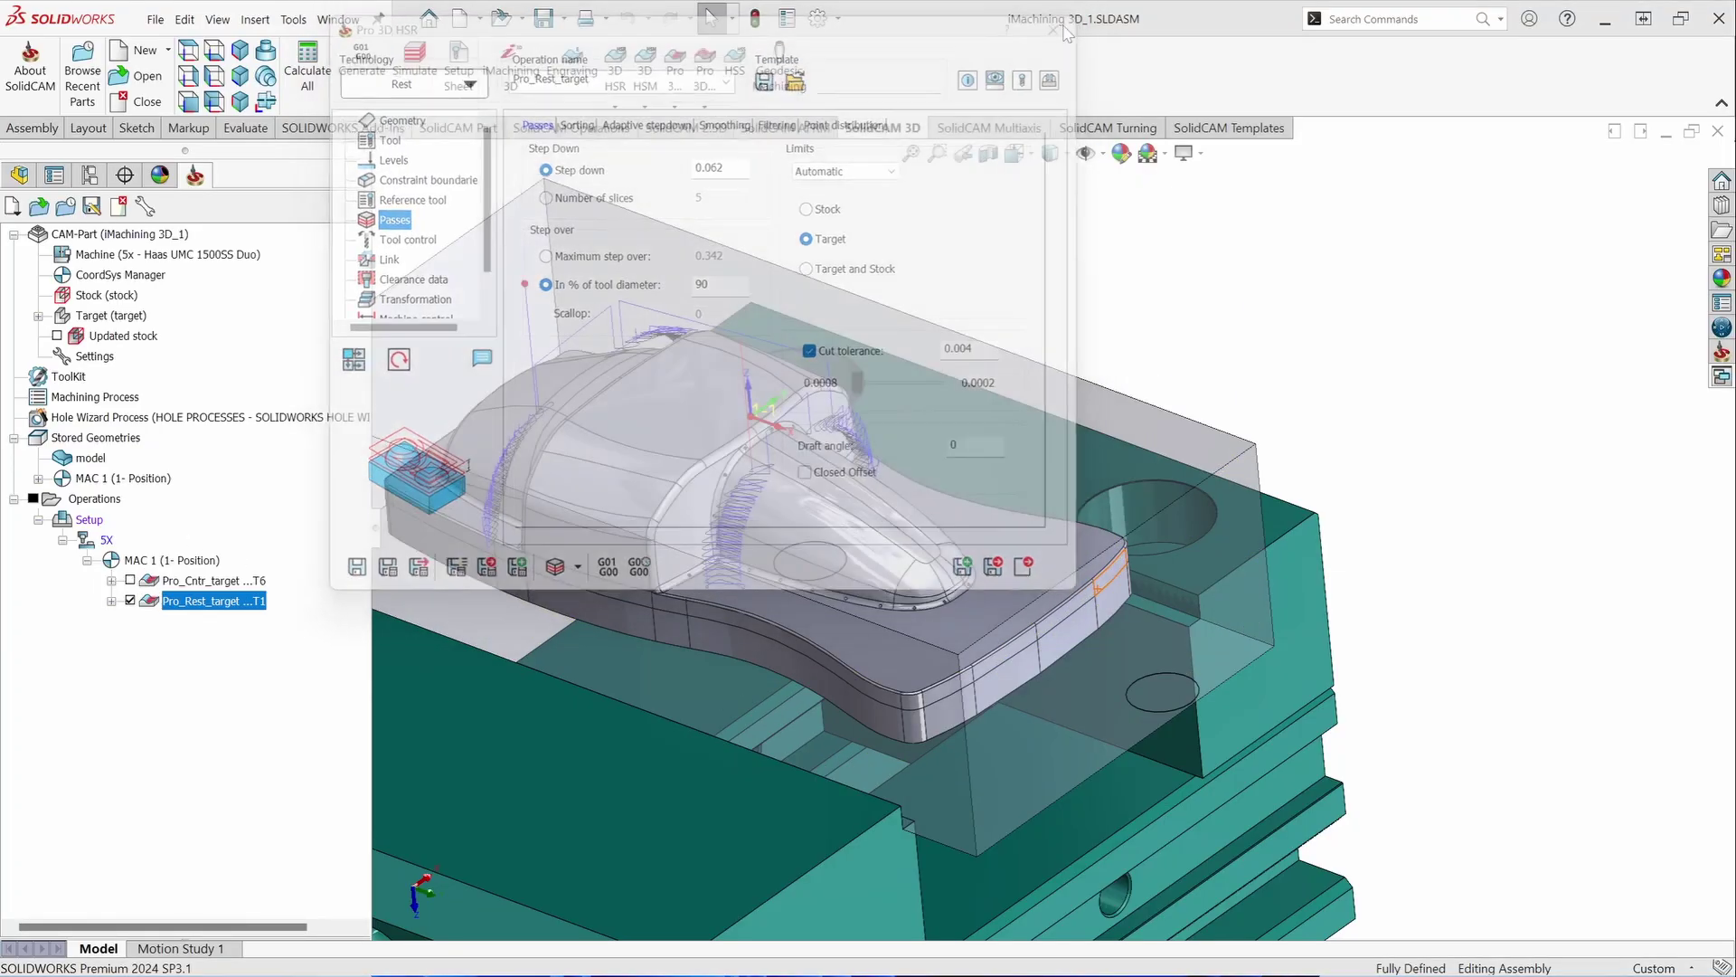
{"action": "scroll", "coordinate": [675, 459], "scroll_direction": "down", "scroll_amount": 5}
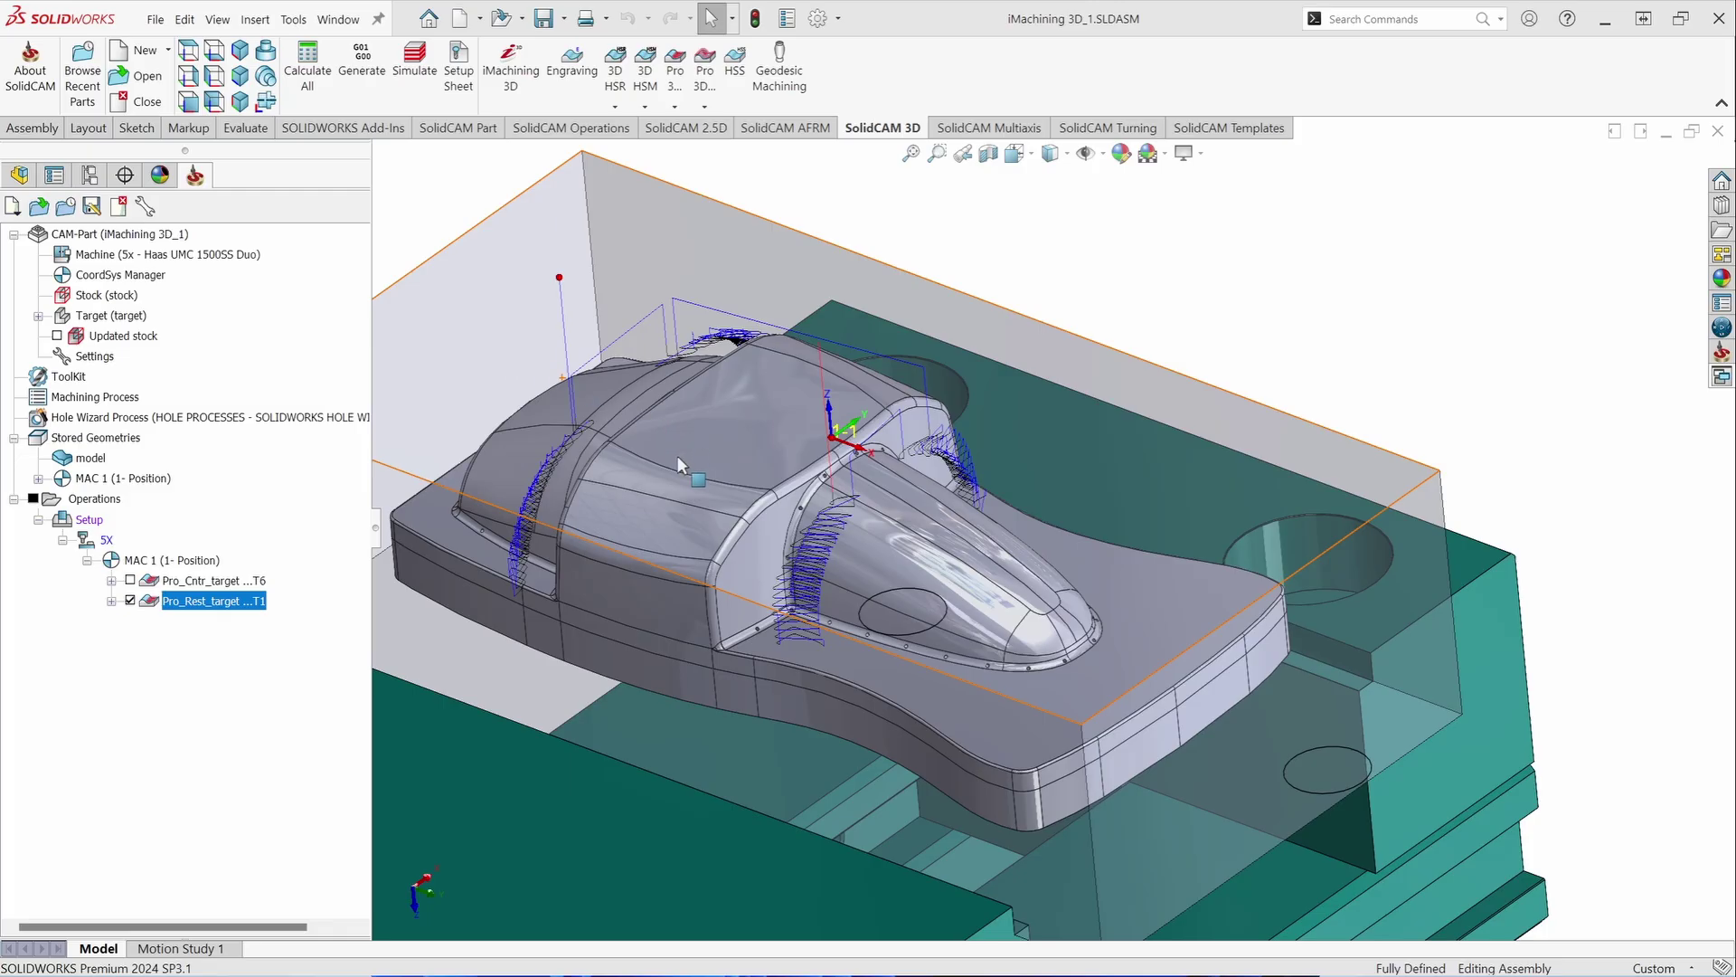
{"action": "double_click", "coordinate": [244, 602]}
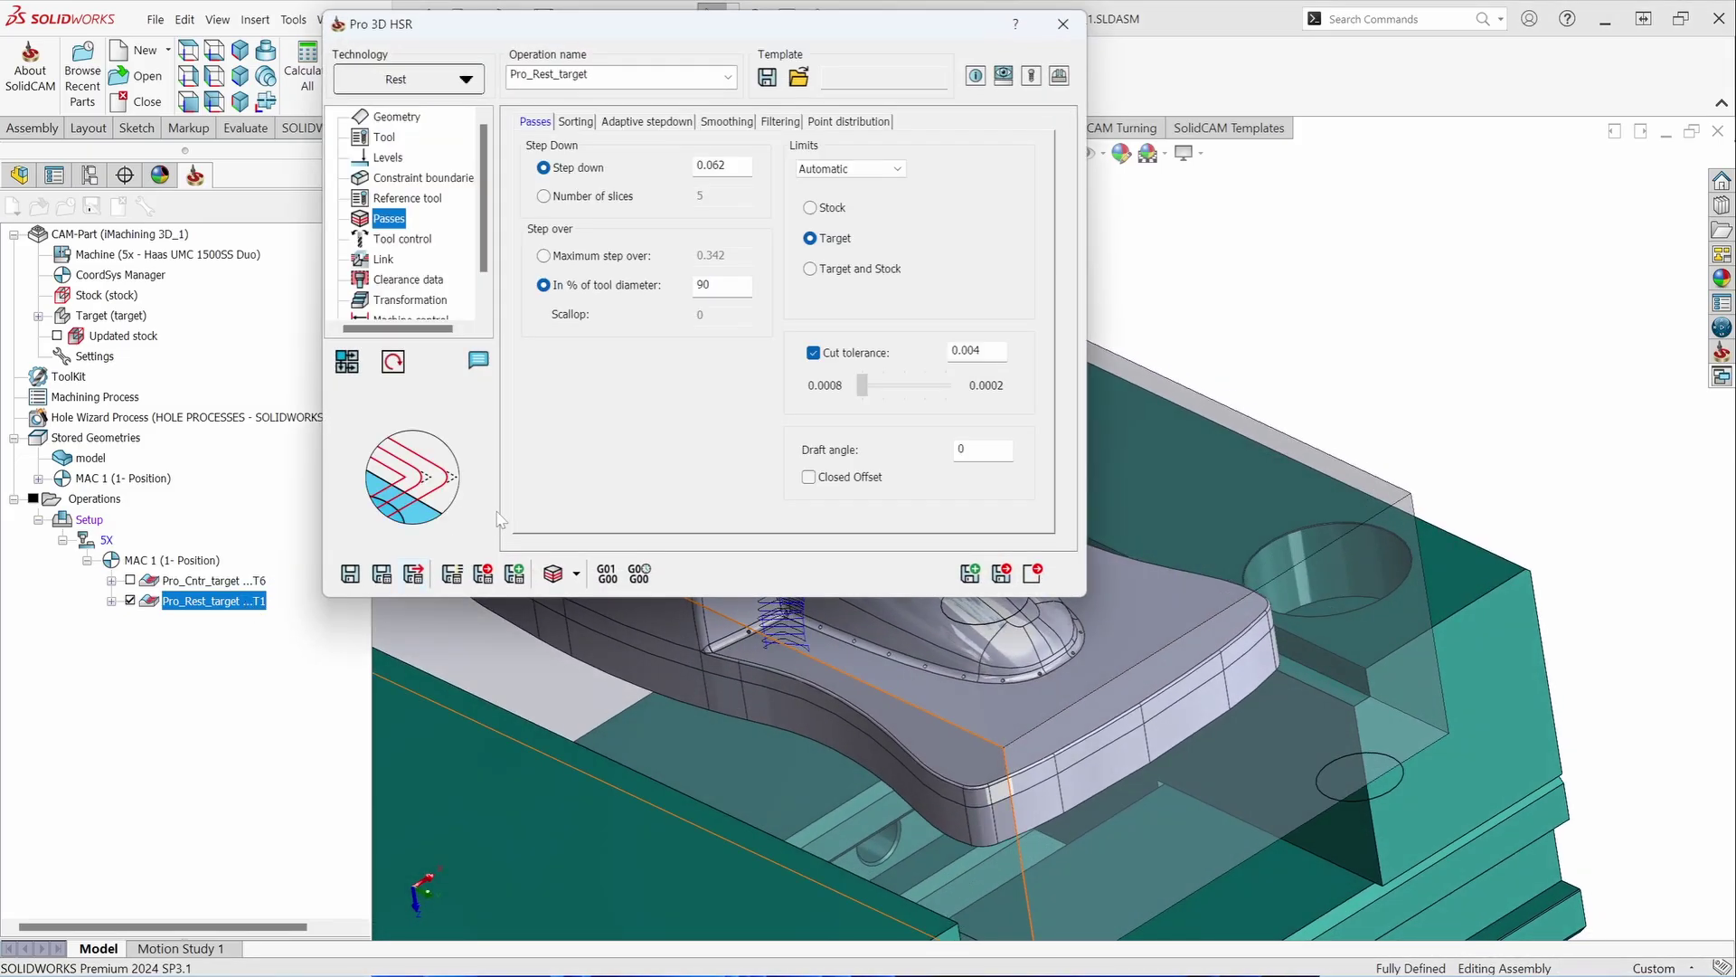
Step: Mark the tool as center cutting in Link ramping, keeping the Auto ramp type
{"action": "left_click", "coordinate": [385, 259]}
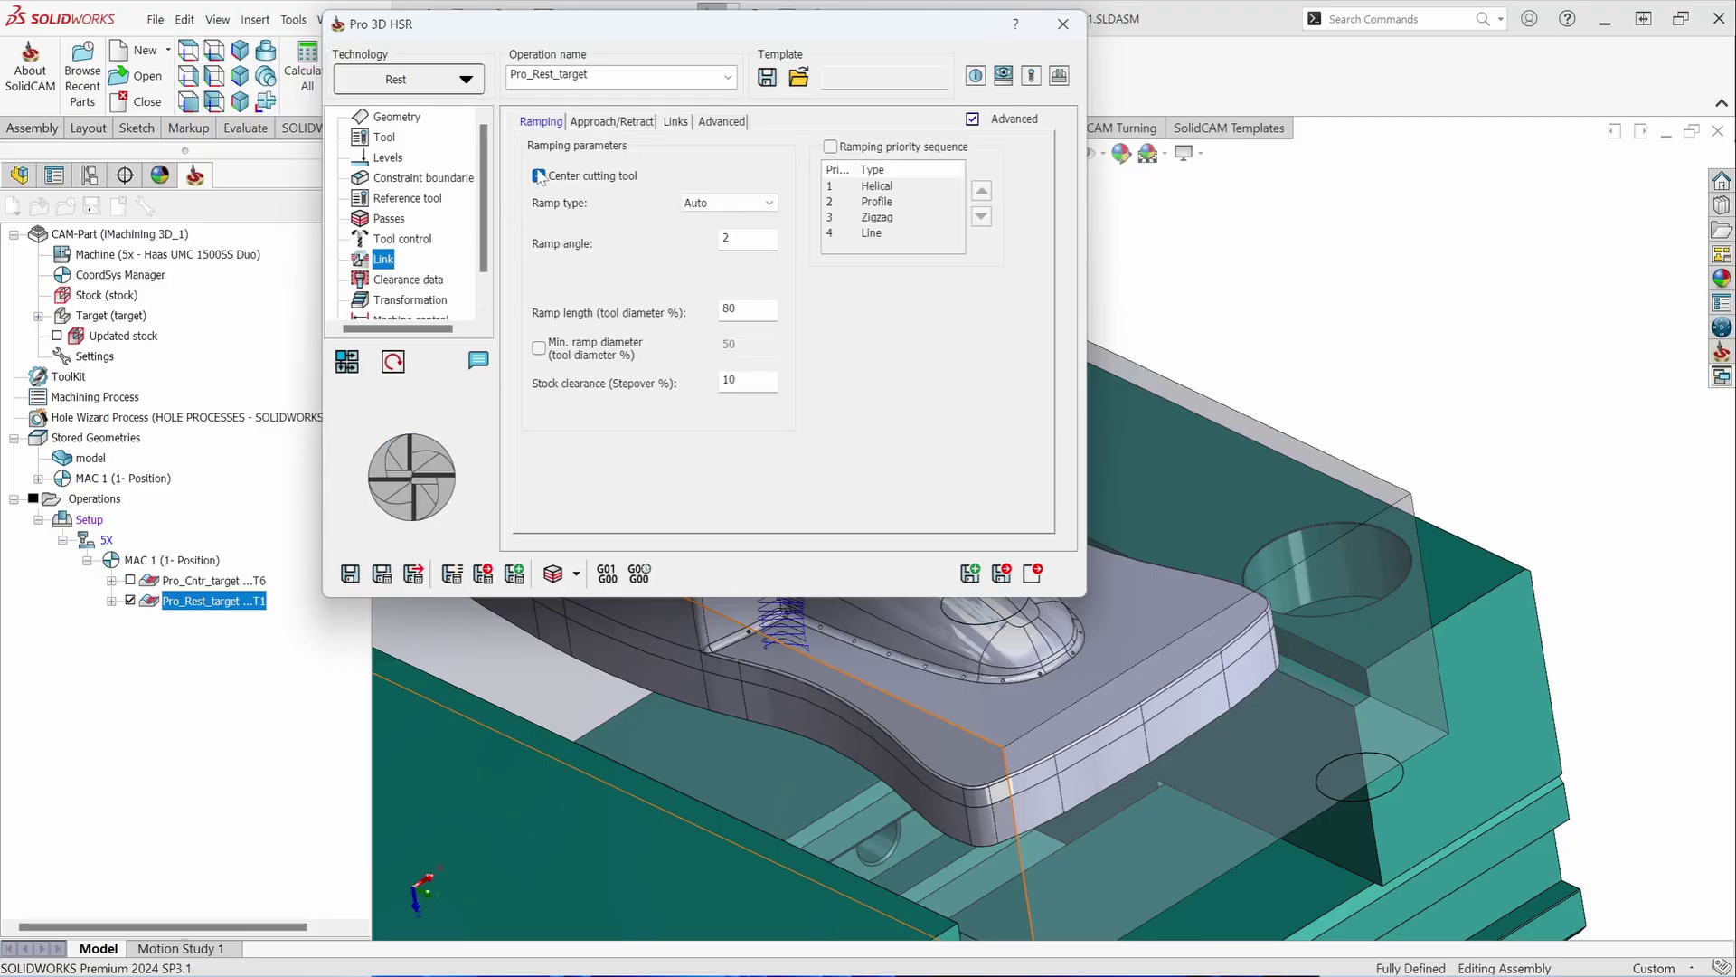
{"action": "left_click", "coordinate": [539, 177]}
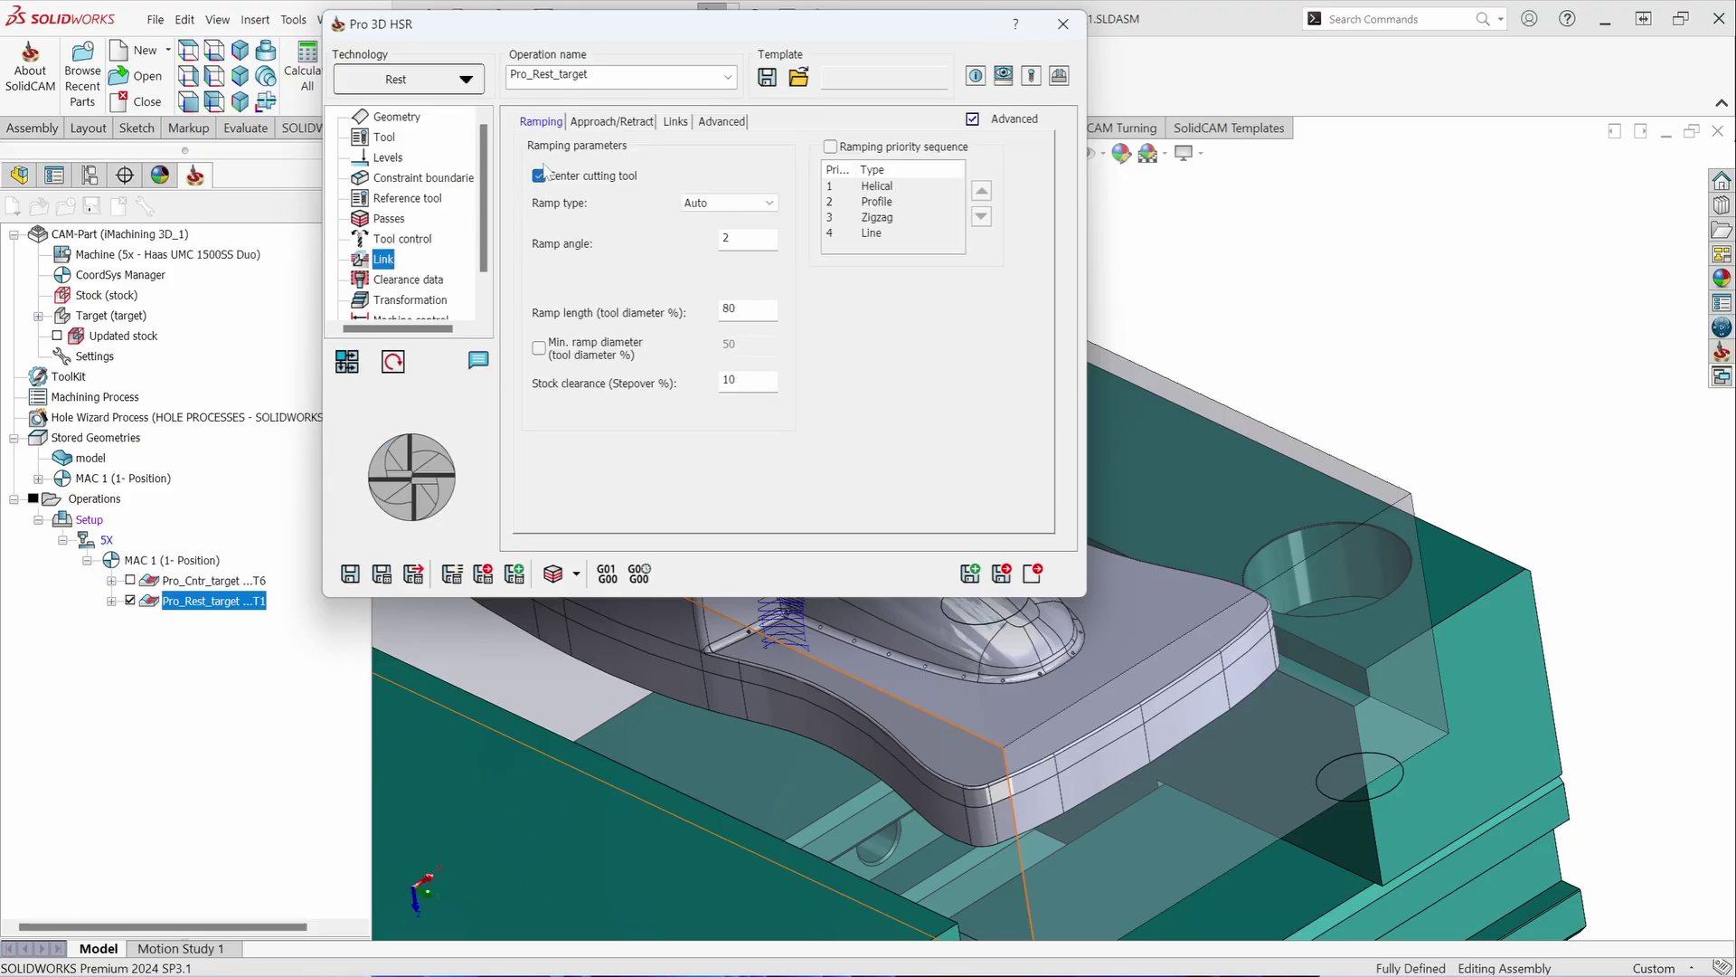
{"action": "left_click", "coordinate": [717, 214]}
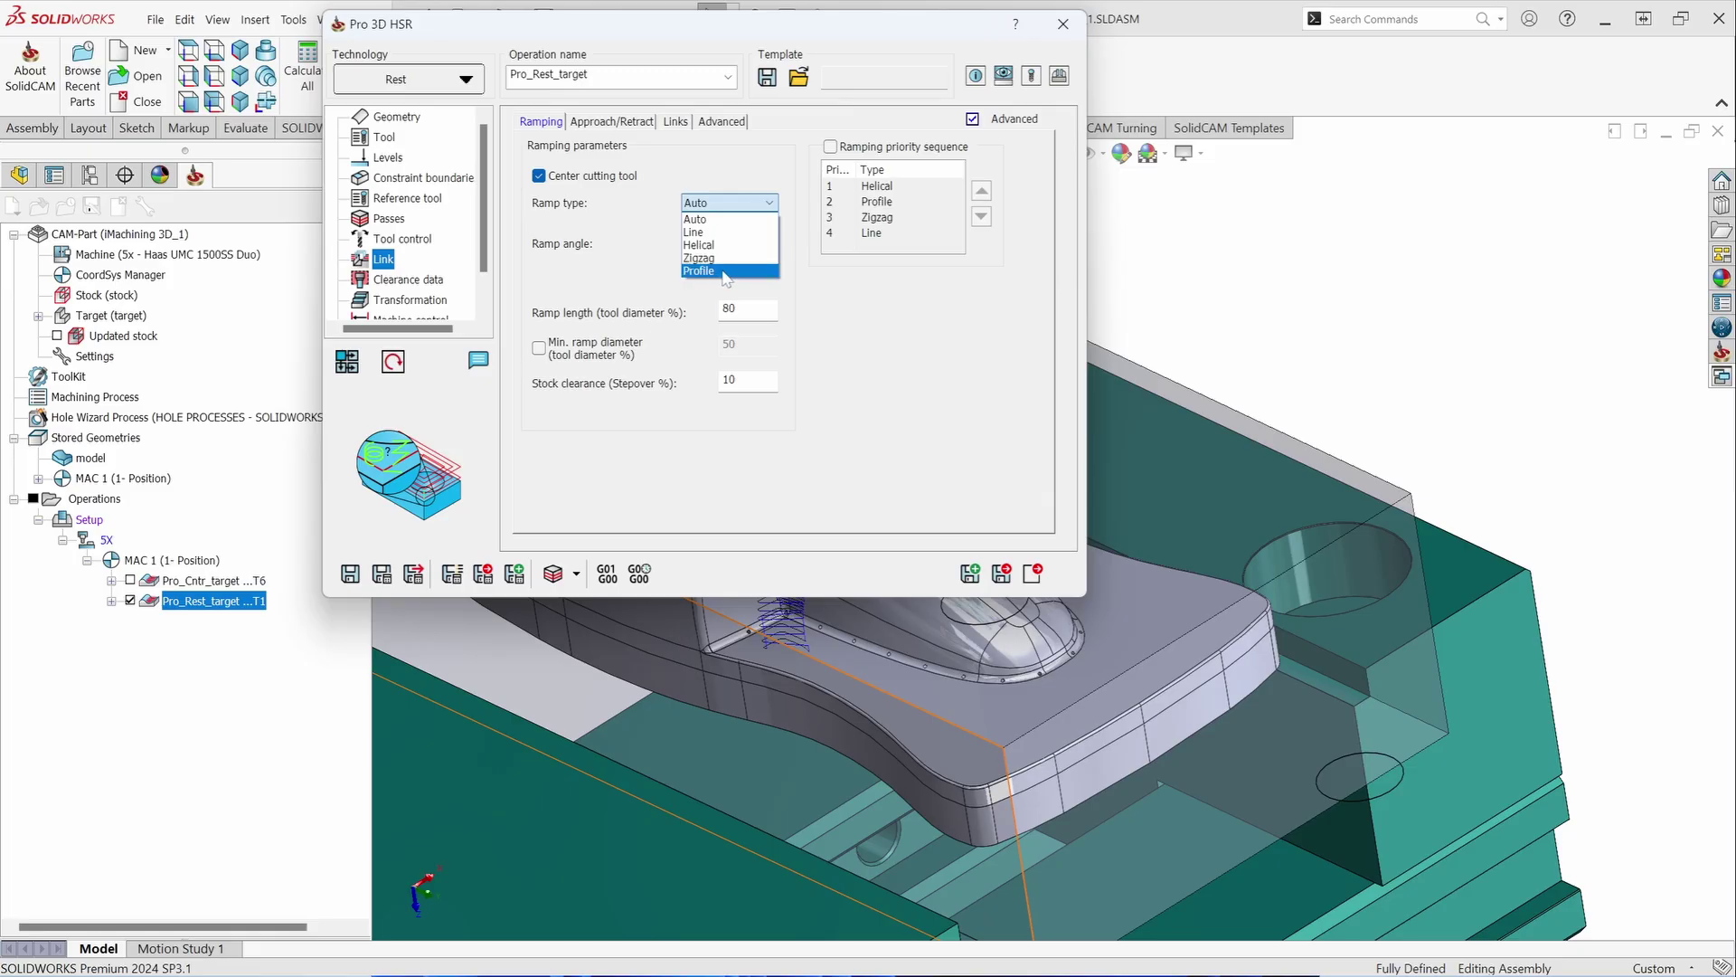
{"action": "left_click", "coordinate": [733, 207]}
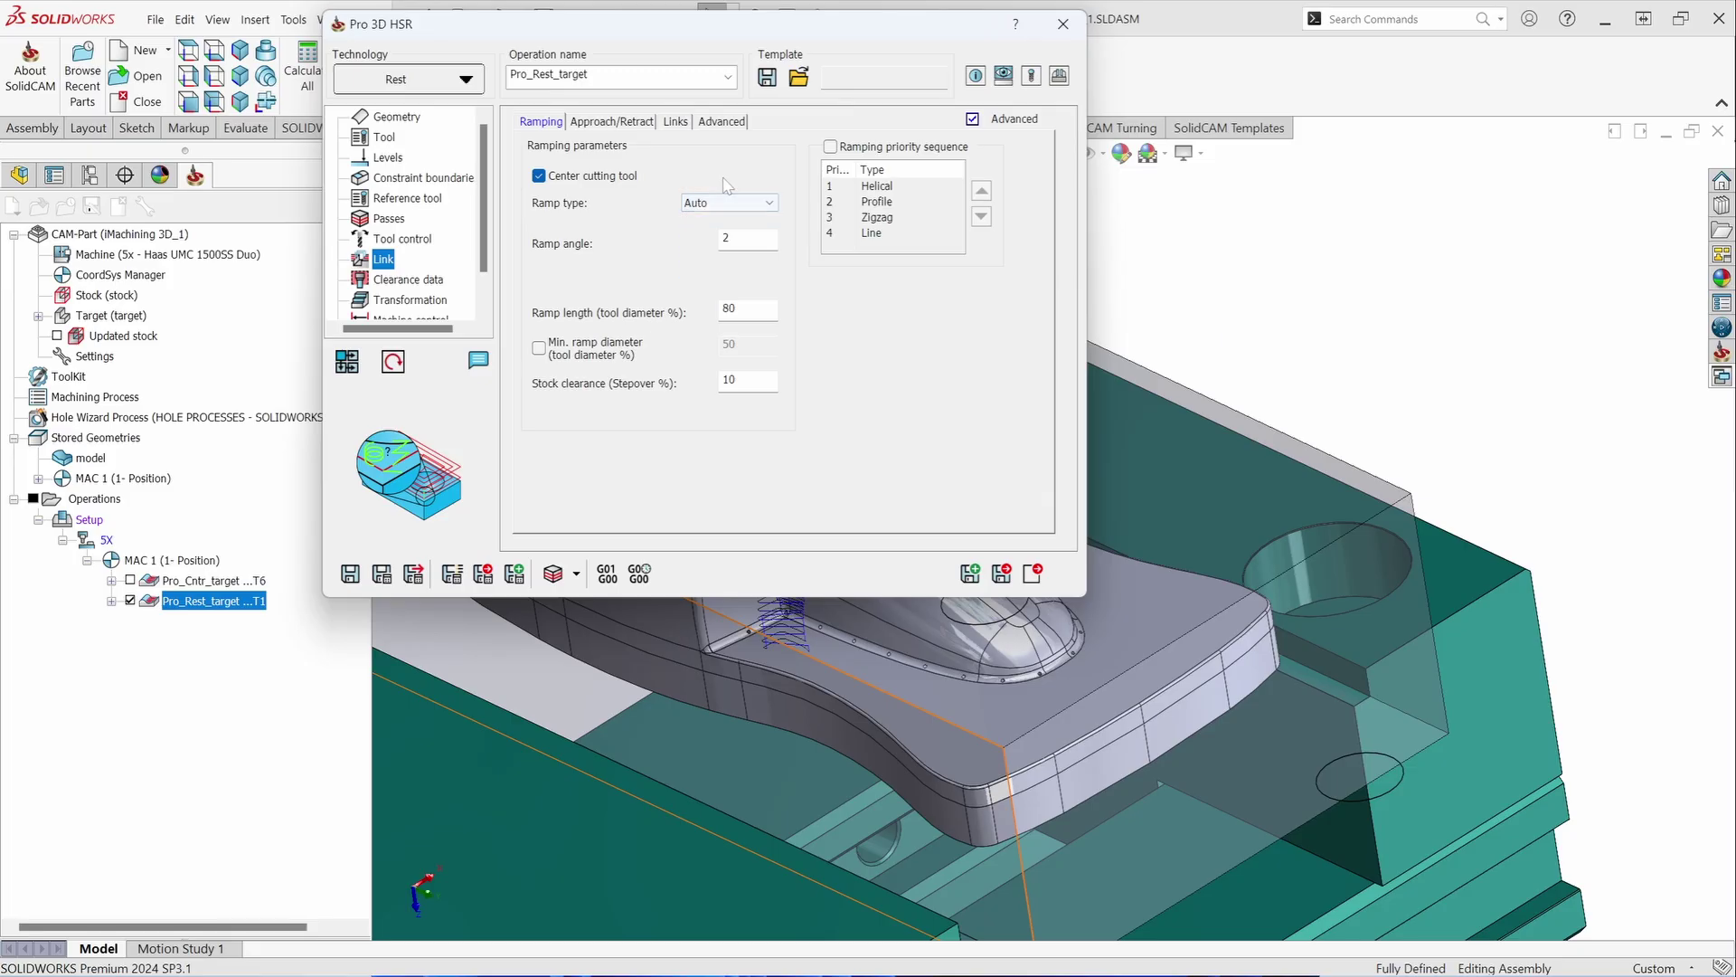
Step: Try a custom ramping priority, then restore Helical, Profile, Zigzag, Line order and switch it off
{"action": "left_click", "coordinate": [830, 148]}
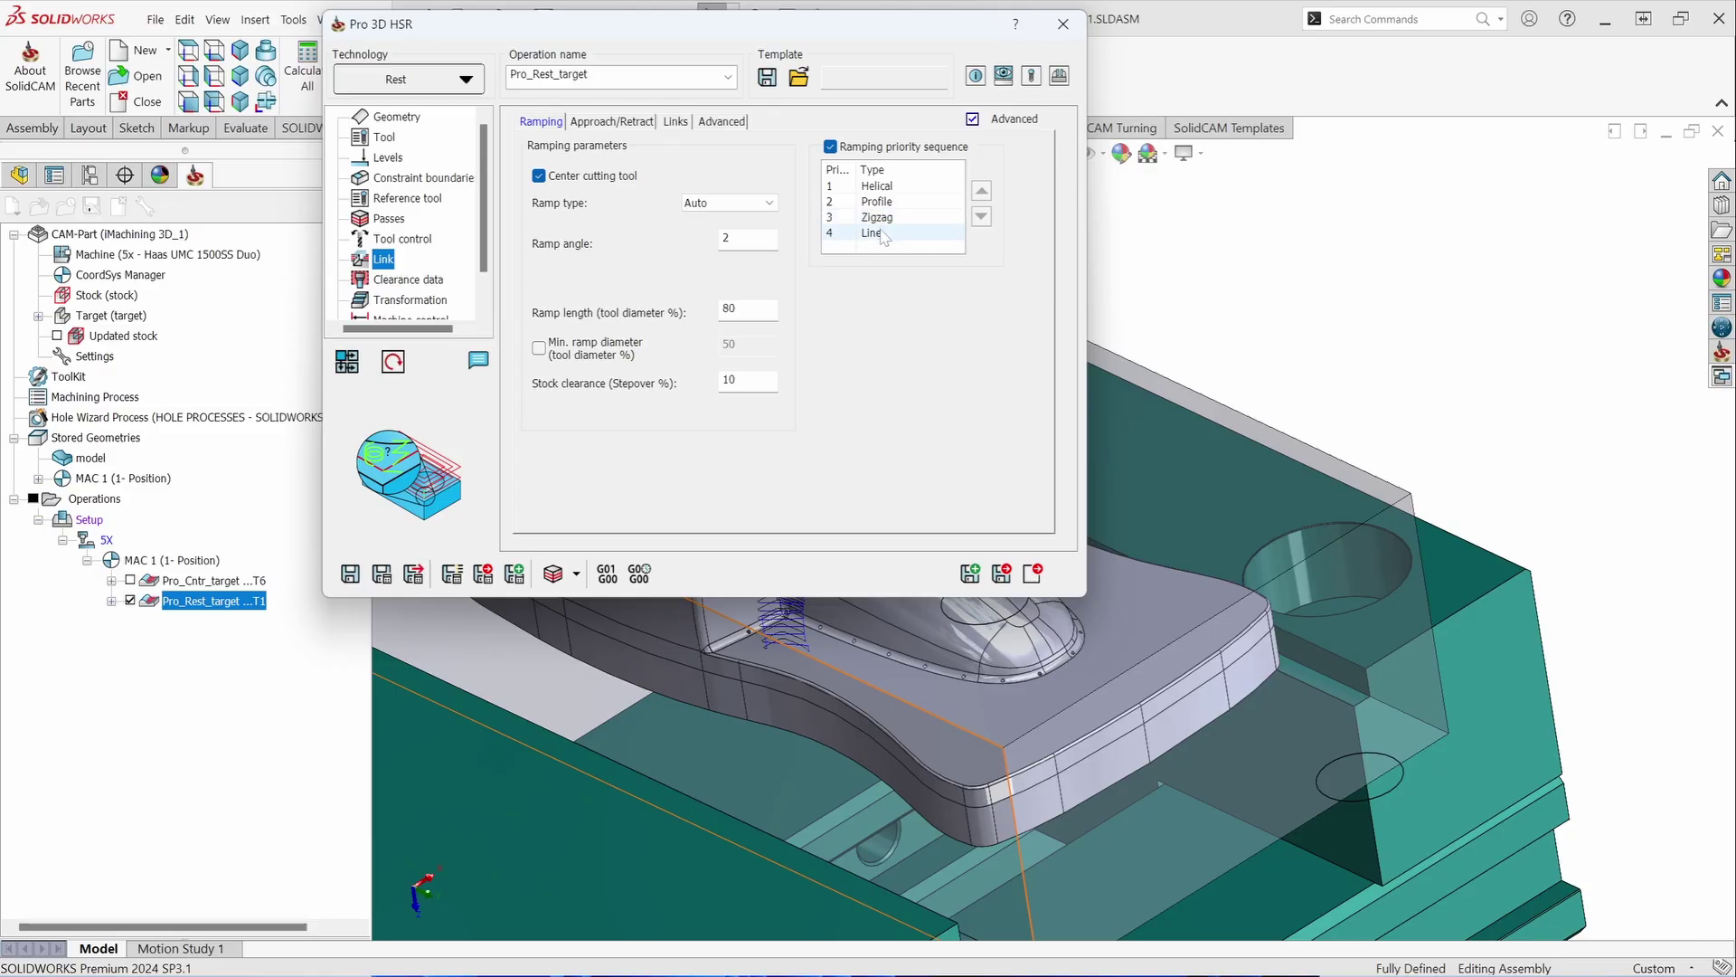
{"action": "left_click", "coordinate": [885, 234]}
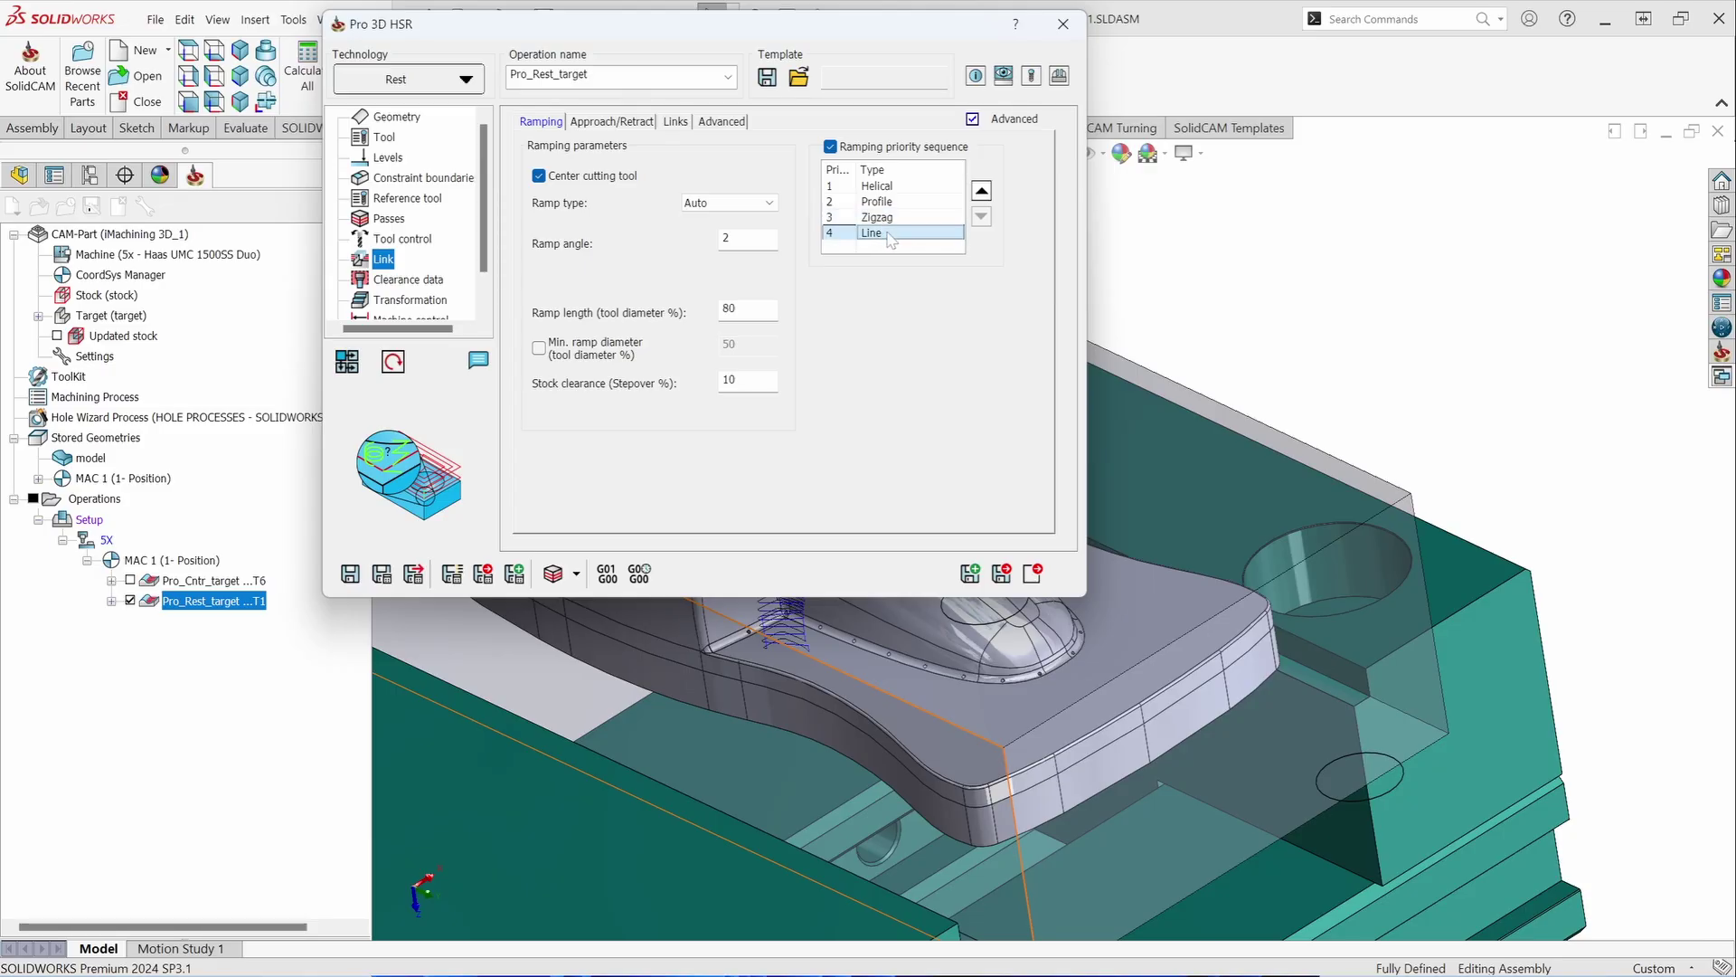
{"action": "left_click", "coordinate": [982, 192]}
{"action": "left_click", "coordinate": [982, 192]}
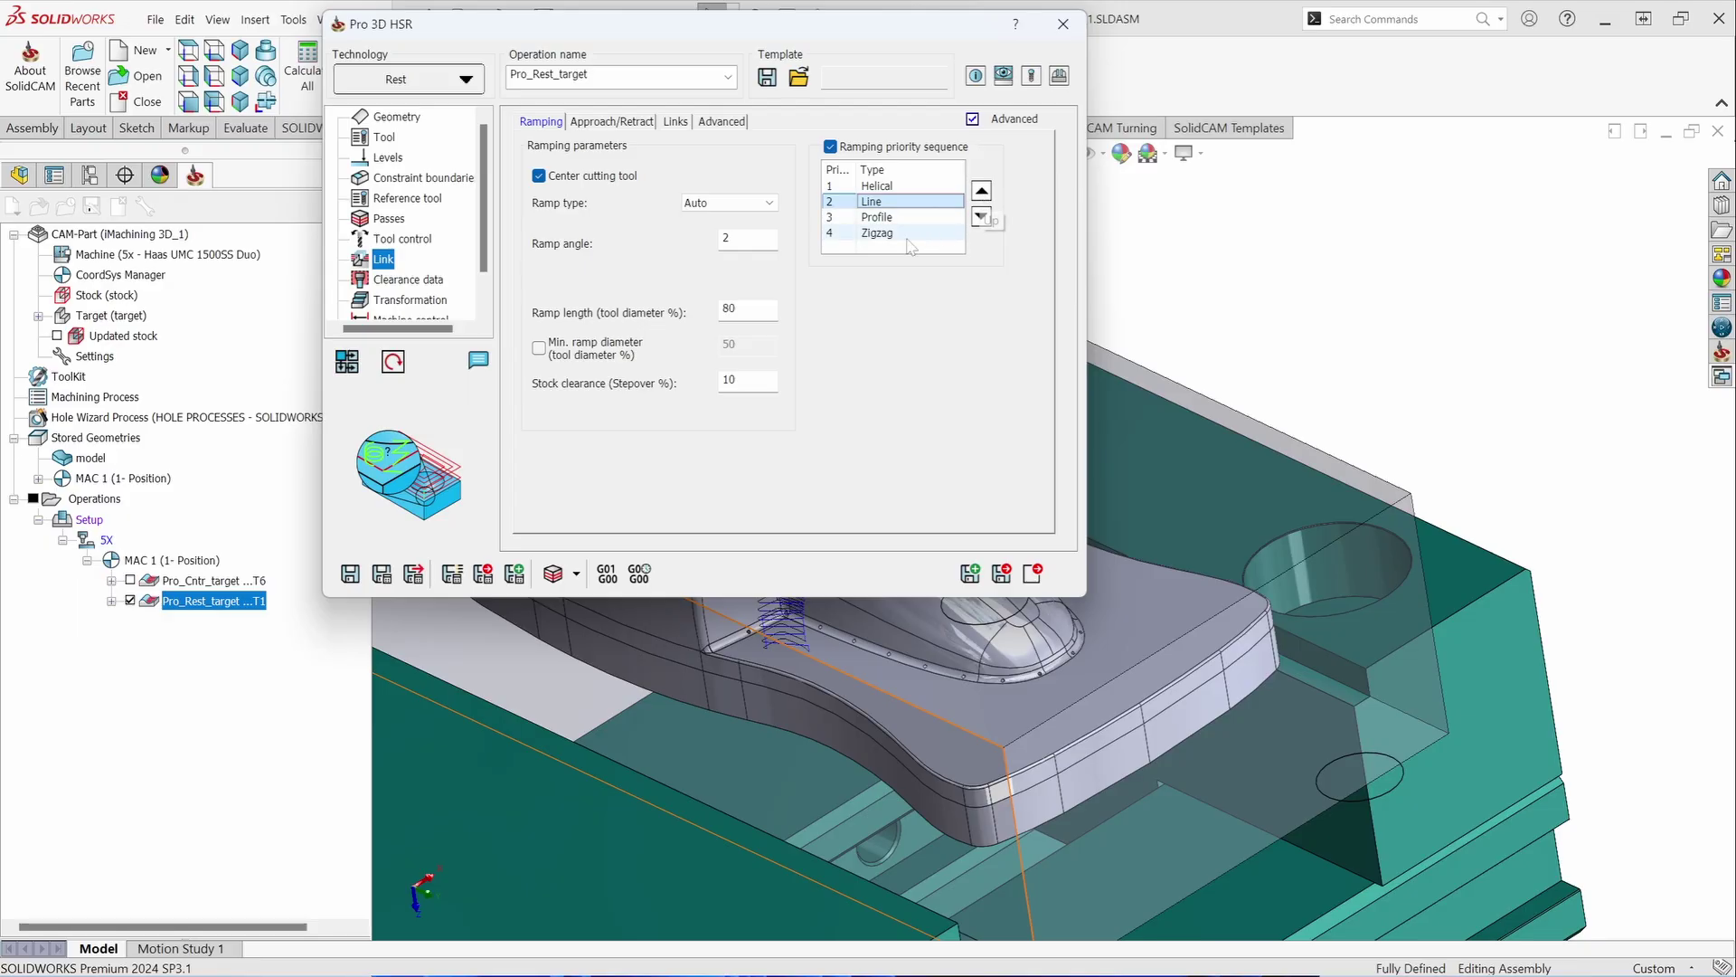
{"action": "left_click", "coordinate": [982, 217]}
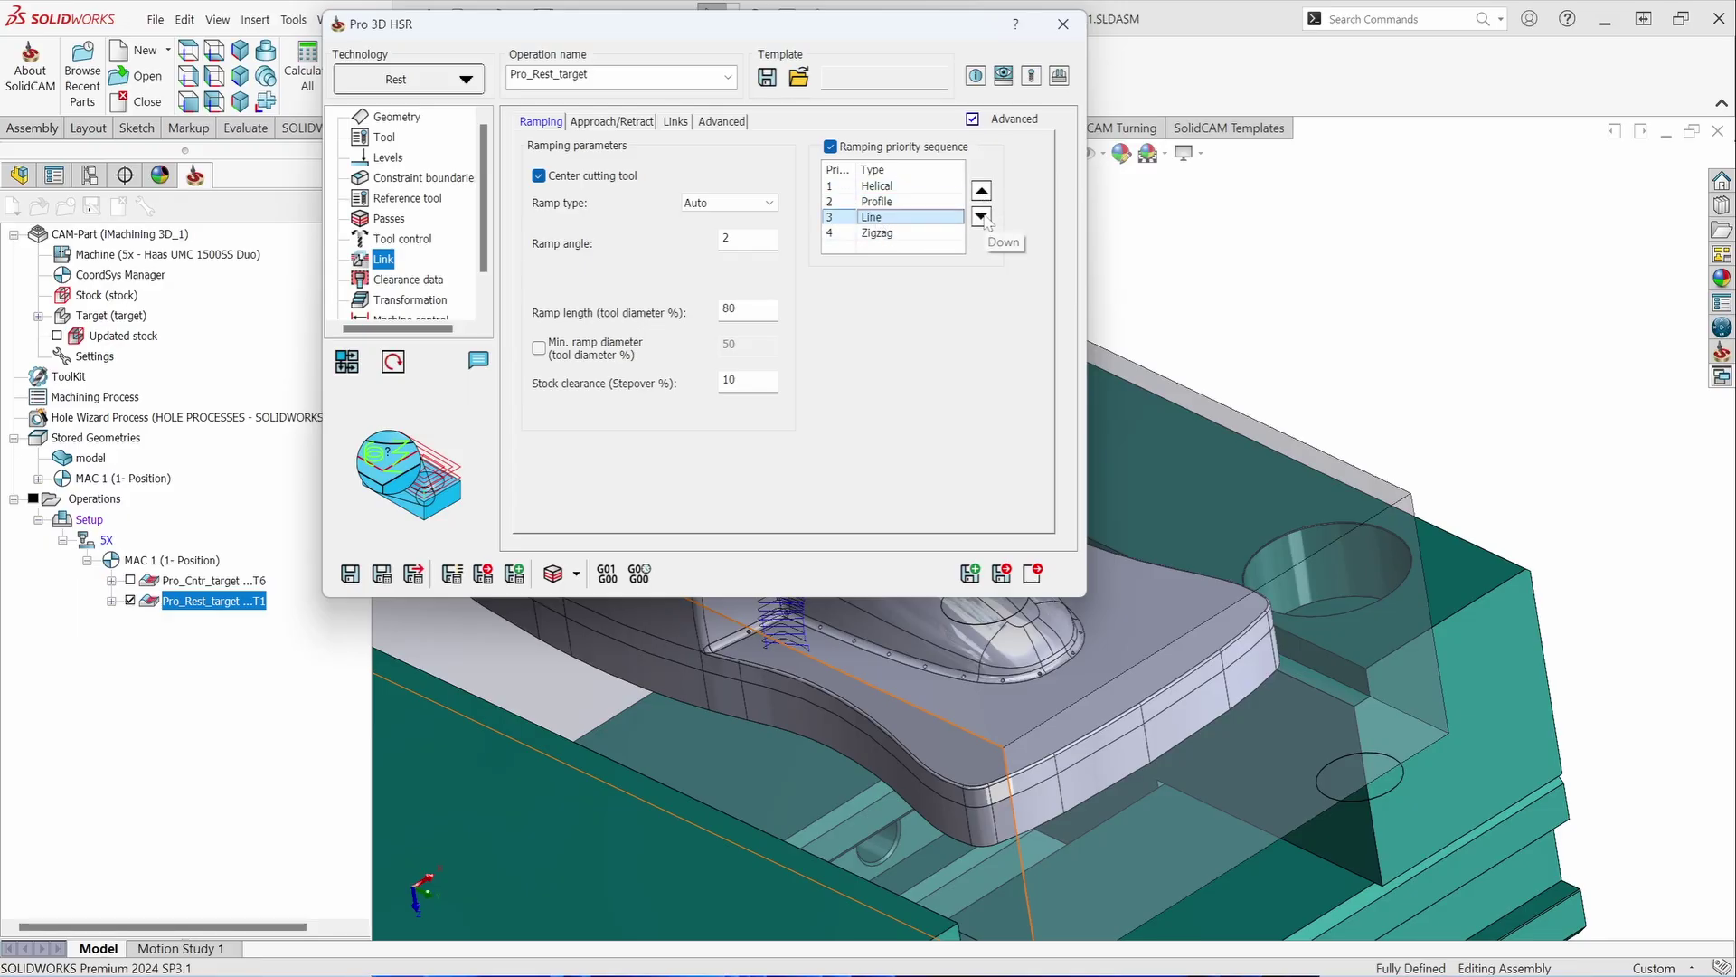
{"action": "left_click", "coordinate": [981, 218]}
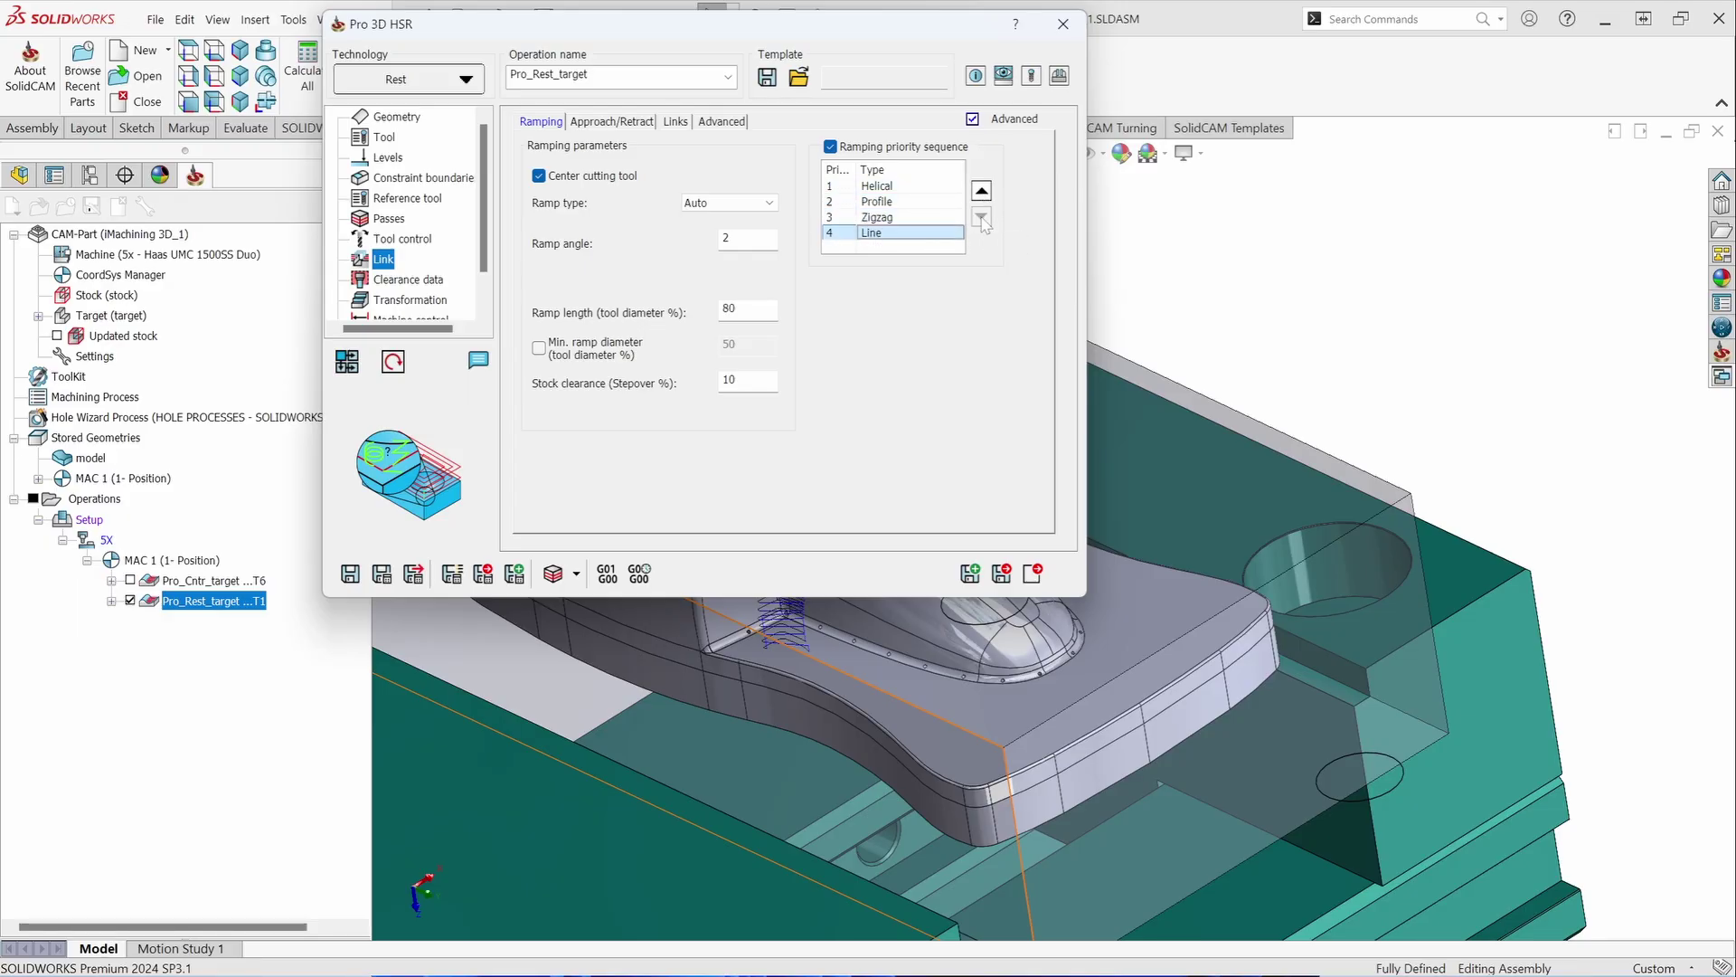
{"action": "left_click", "coordinate": [830, 148]}
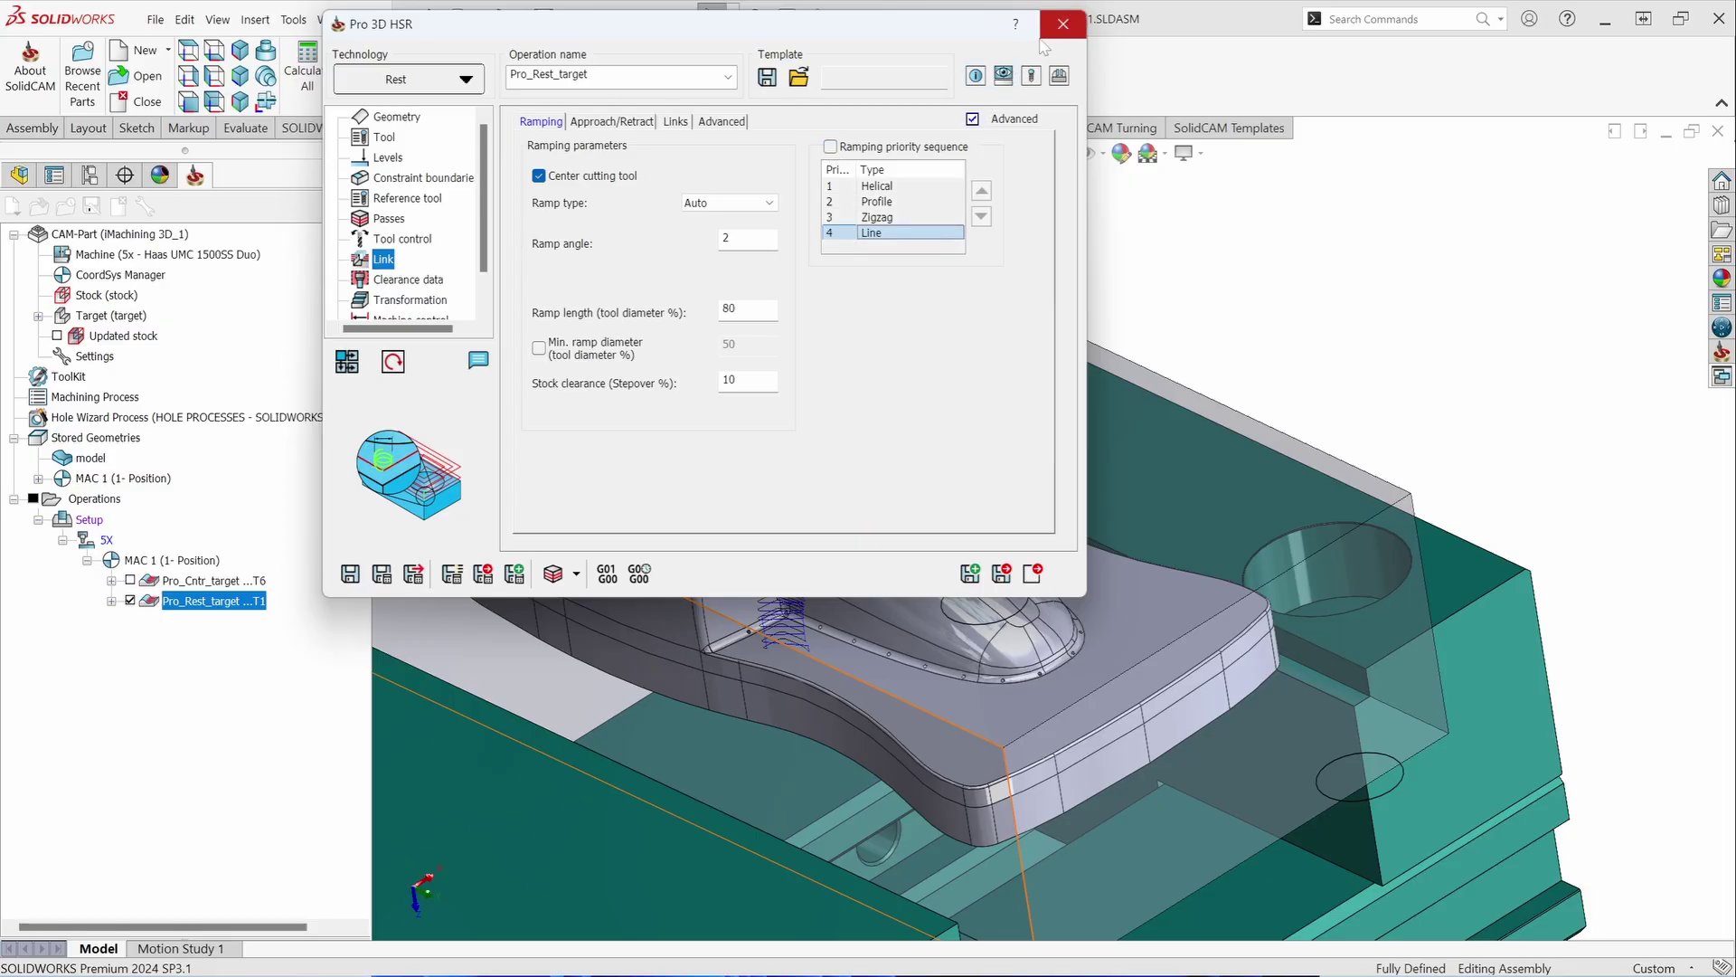
Step: Play the SolidVerify simulation of Pro_Rest_target's rest cuts on the roughed car
{"action": "left_click", "coordinate": [551, 572]}
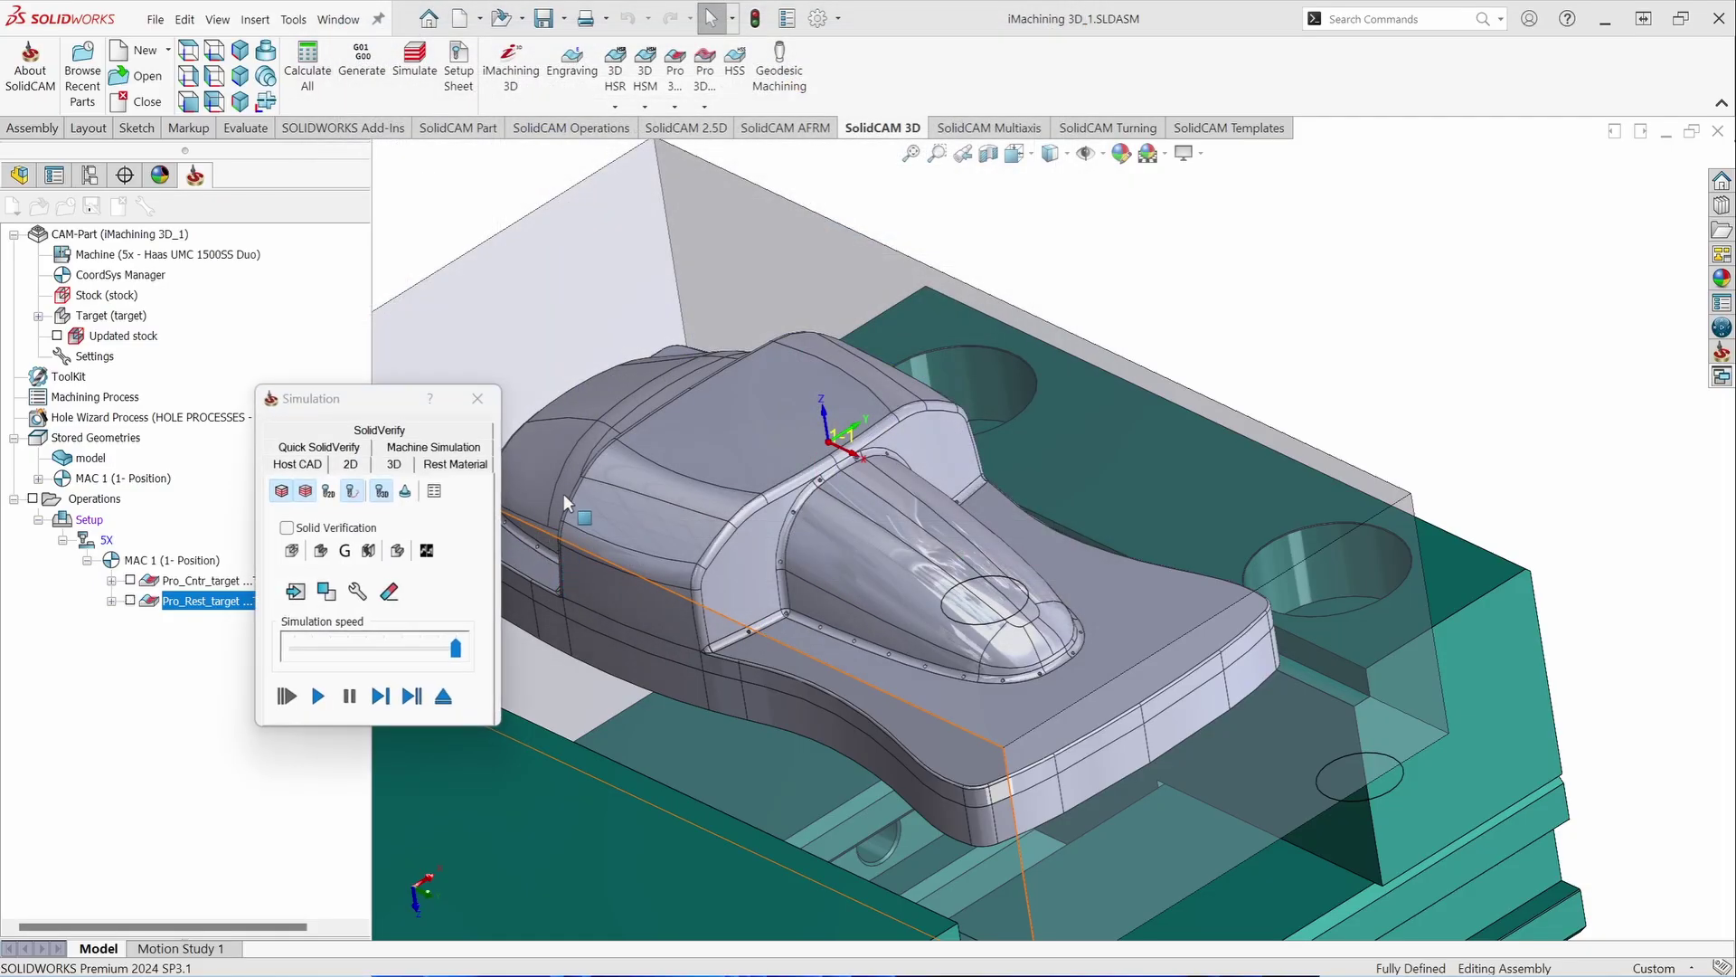
{"action": "left_click", "coordinate": [395, 431]}
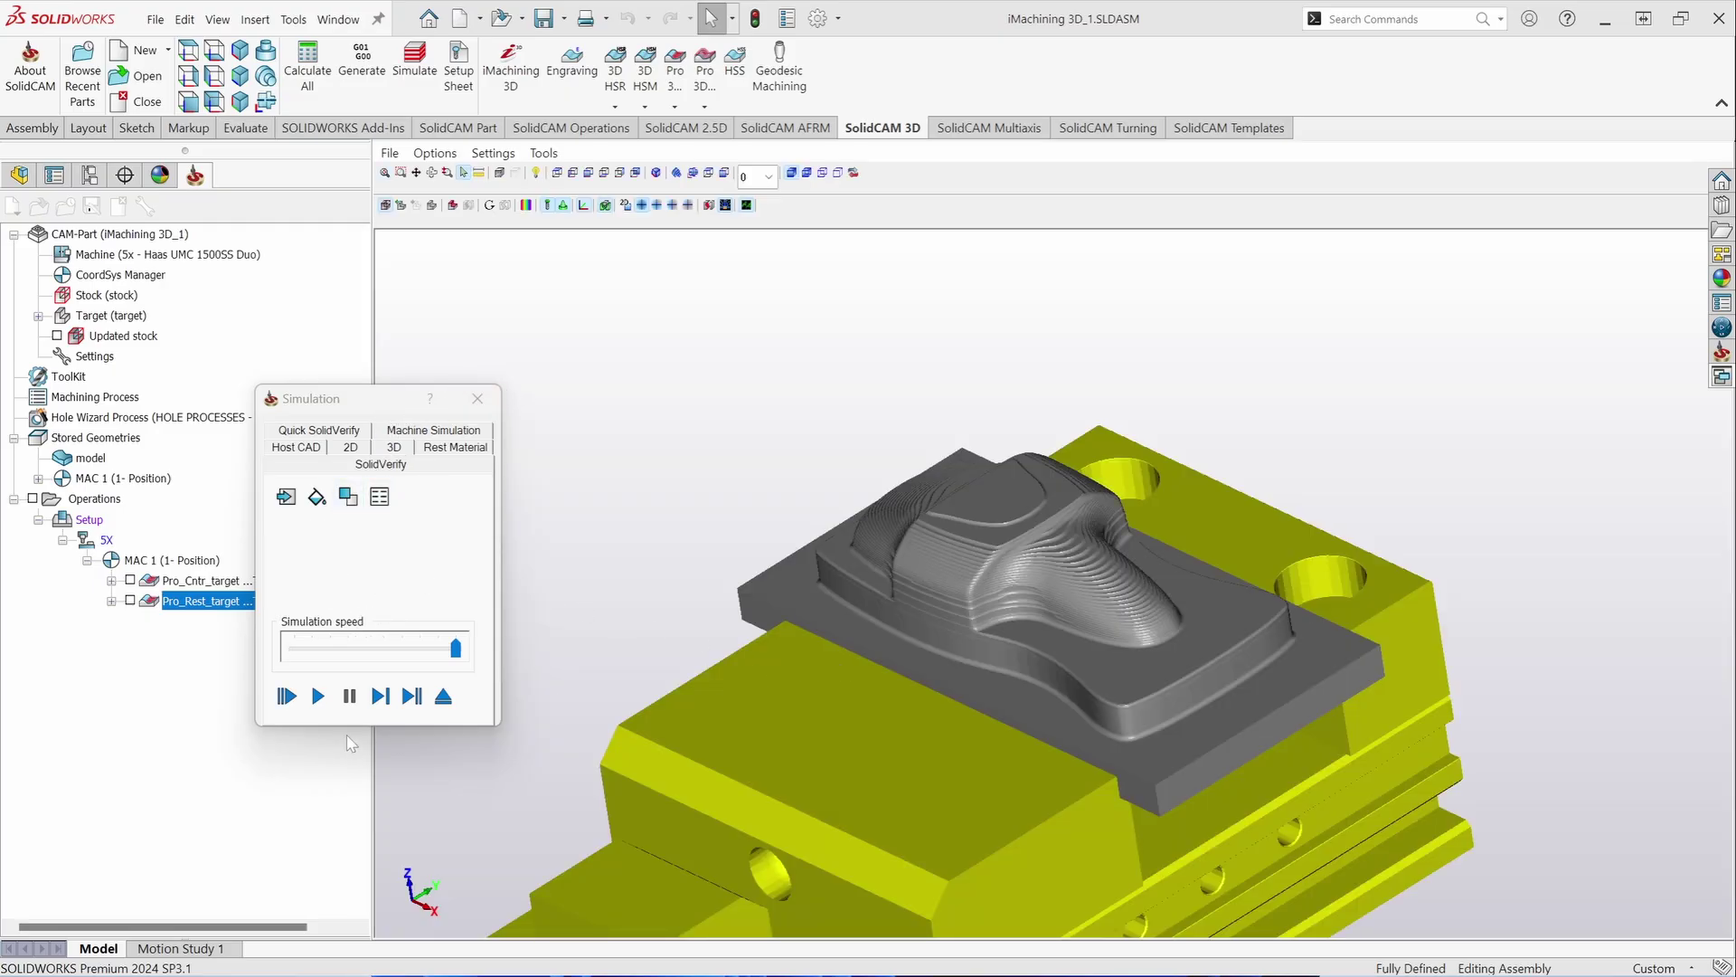
{"action": "left_click", "coordinate": [318, 696]}
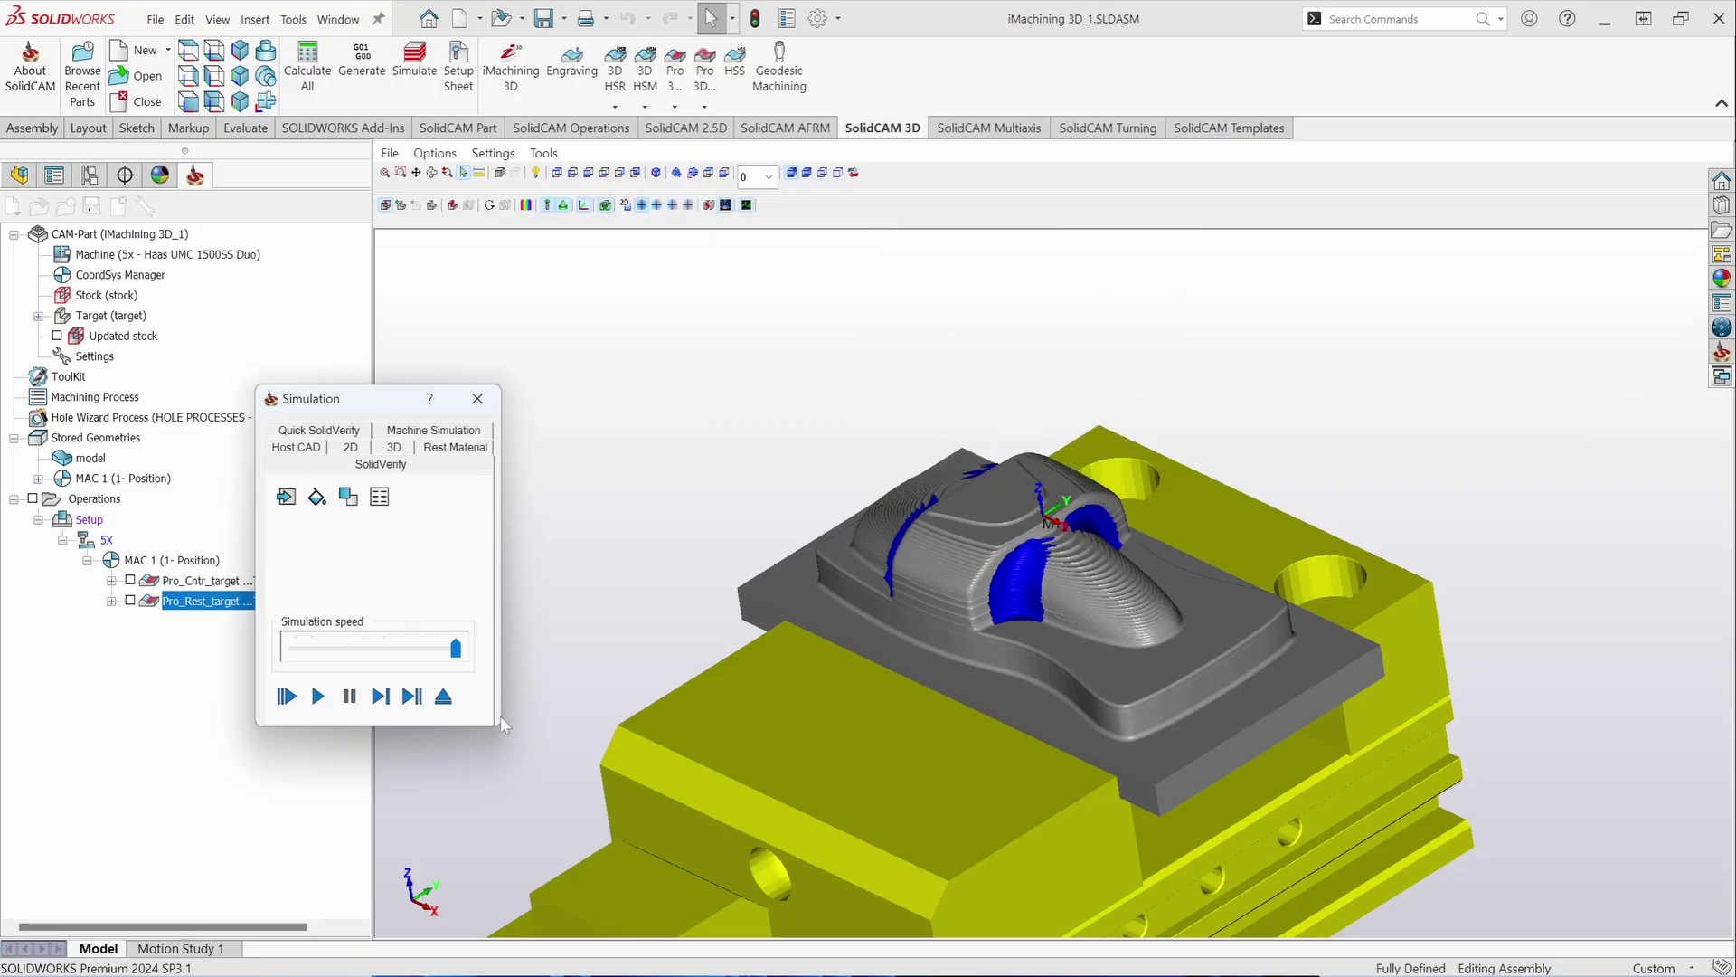
{"action": "left_click", "coordinate": [477, 398]}
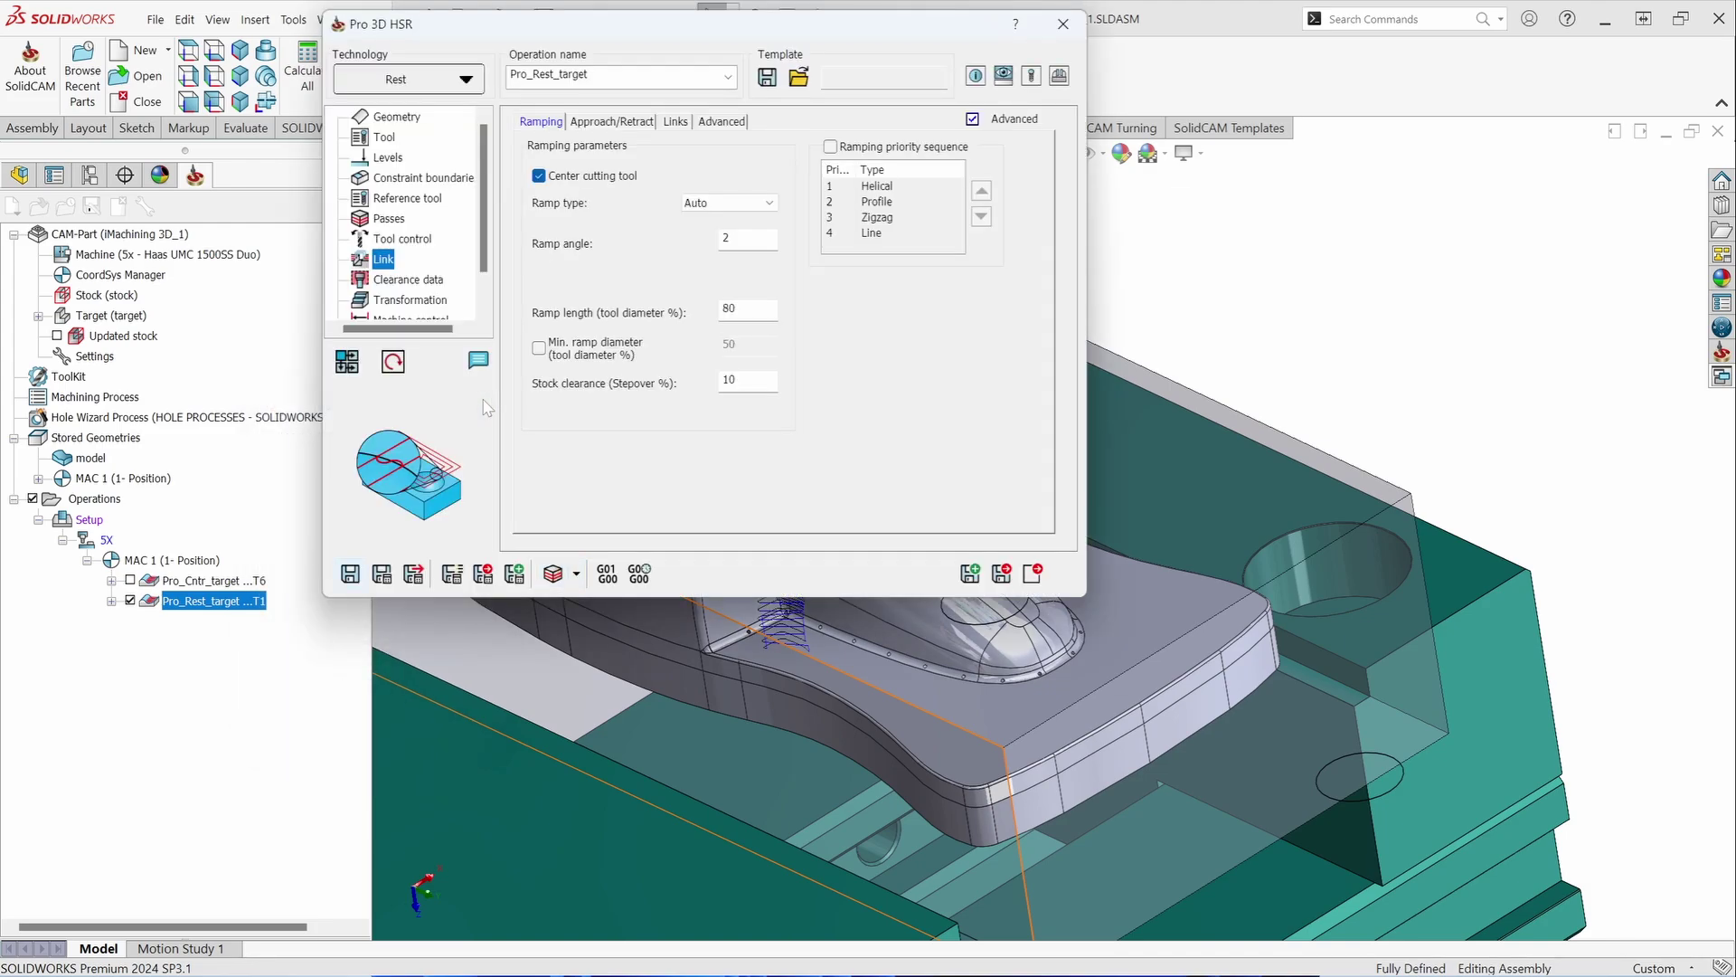